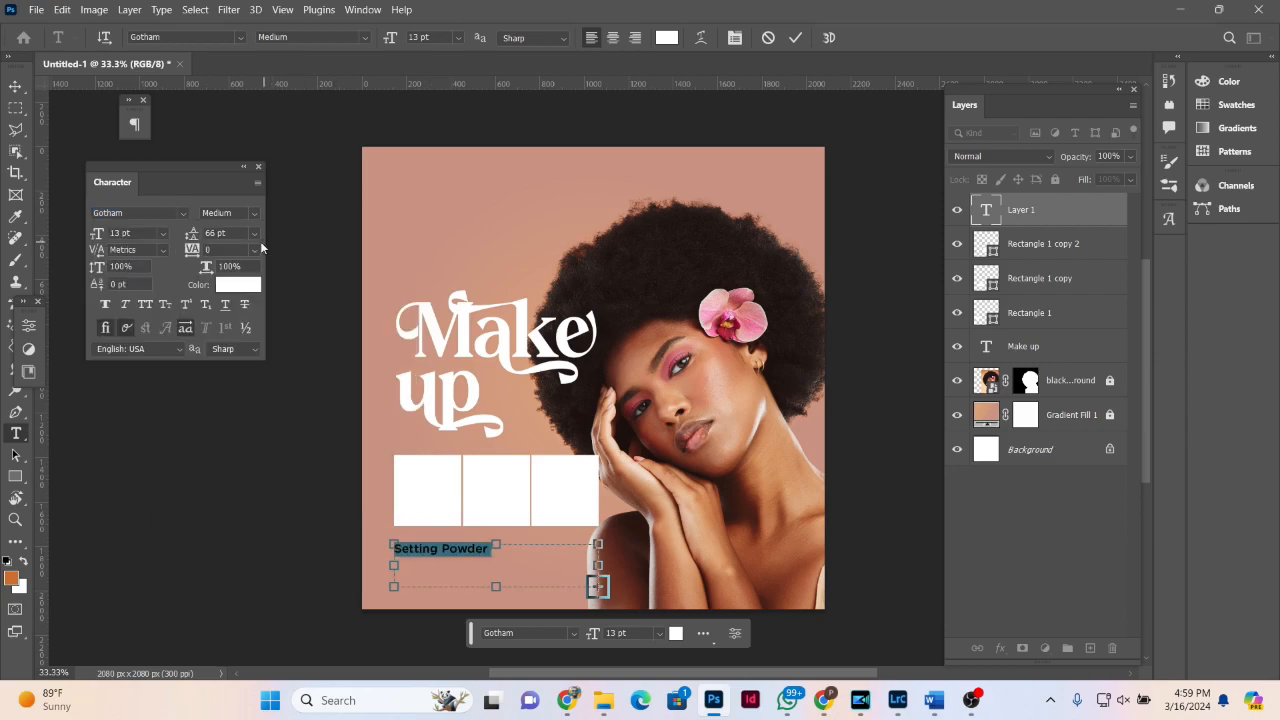
Step: Separate the product names in the text box with commas and shorten the text box around them
{"action": "left_click", "coordinate": [458, 577]}
{"action": "type", "text": ","}
{"action": "key", "text": "Delete"}
{"action": "type", "text": ","}
{"action": "left_click_drag", "start_coordinate": [497, 601], "coordinate": [499, 591]}
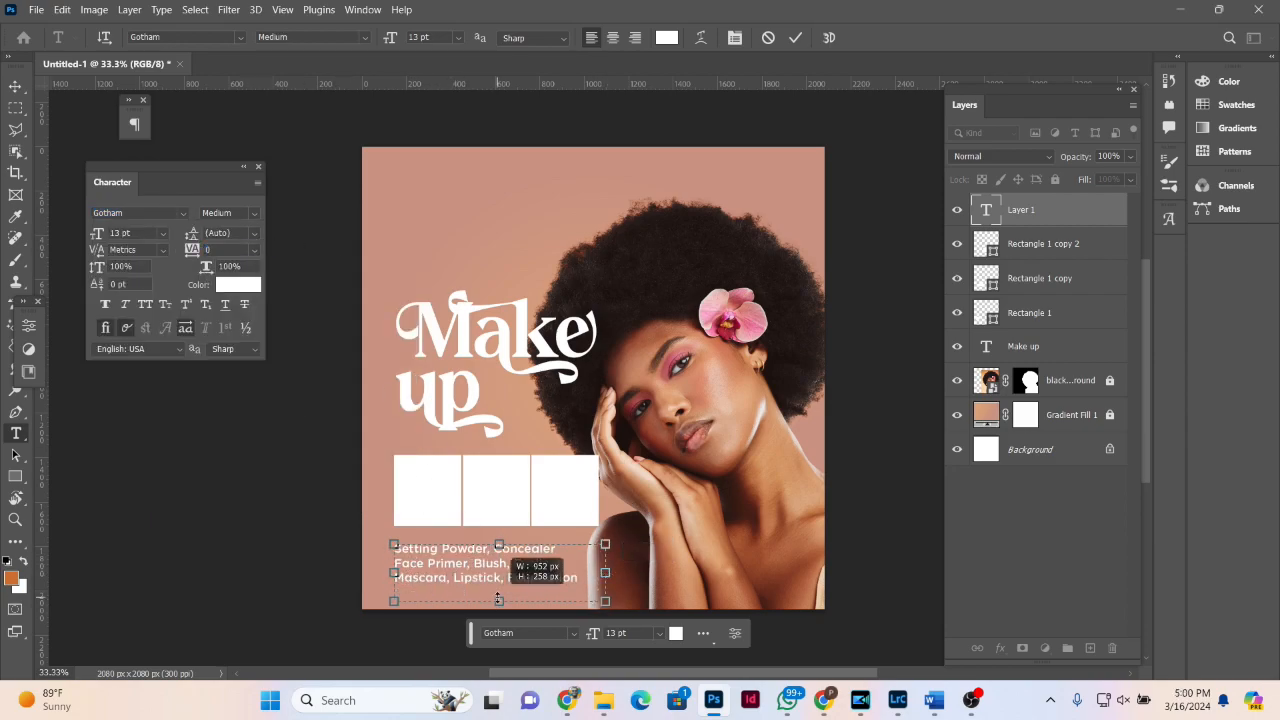
Step: Move the product list up toward the white boxes and scale it down to about 10.69 pt
{"action": "left_click", "coordinate": [15, 87]}
{"action": "left_click_drag", "start_coordinate": [450, 545], "coordinate": [450, 534]}
{"action": "key", "text": "ctrl+t"}
{"action": "left_click_drag", "start_coordinate": [604, 578], "coordinate": [432, 498]}
{"action": "key", "text": "Return"}
Step: Nudge the product list up, and shift the heading, white boxes and list together higher on the flyer
{"action": "left_click_drag", "start_coordinate": [514, 566], "coordinate": [514, 556]}
{"action": "left_click_drag", "start_coordinate": [594, 572], "coordinate": [360, 328]}
{"action": "left_click_drag", "start_coordinate": [541, 494], "coordinate": [535, 466]}
Step: Copy the phone number from the Word document and paste it as a new text line below the product list
{"action": "left_click", "coordinate": [934, 700]}
{"action": "left_click_drag", "start_coordinate": [575, 260], "coordinate": [485, 260]}
{"action": "key", "text": "ctrl+c"}
{"action": "left_click", "coordinate": [713, 700]}
{"action": "left_click", "coordinate": [15, 433]}
{"action": "left_click", "coordinate": [382, 567]}
{"action": "key", "text": "ctrl+v"}
Step: Format the phone number in Gotham Black at 21 pt and position it beneath the product list
{"action": "key", "text": "ctrl+a"}
{"action": "left_click", "coordinate": [240, 37]}
{"action": "left_click", "coordinate": [190, 360]}
{"action": "left_click_drag", "start_coordinate": [420, 586], "coordinate": [479, 556]}
{"action": "left_click", "coordinate": [150, 213]}
{"action": "type", "text": "gotham"}
{"action": "left_click", "coordinate": [351, 458]}
{"action": "key", "text": "ctrl+shift+period"}
{"action": "key", "text": "ctrl+shift+period"}
{"action": "key", "text": "ctrl+shift+period"}
{"action": "key", "text": "ctrl+shift+period"}
Step: Correct the commas and spacing between the product names, including the gap between Eyeliner and Mascara
{"action": "left_click", "coordinate": [16, 86]}
{"action": "double_click", "coordinate": [457, 517]}
{"action": "left_click", "coordinate": [388, 513]}
{"action": "key", "text": "BackSpace"}
{"action": "type", "text": ","}
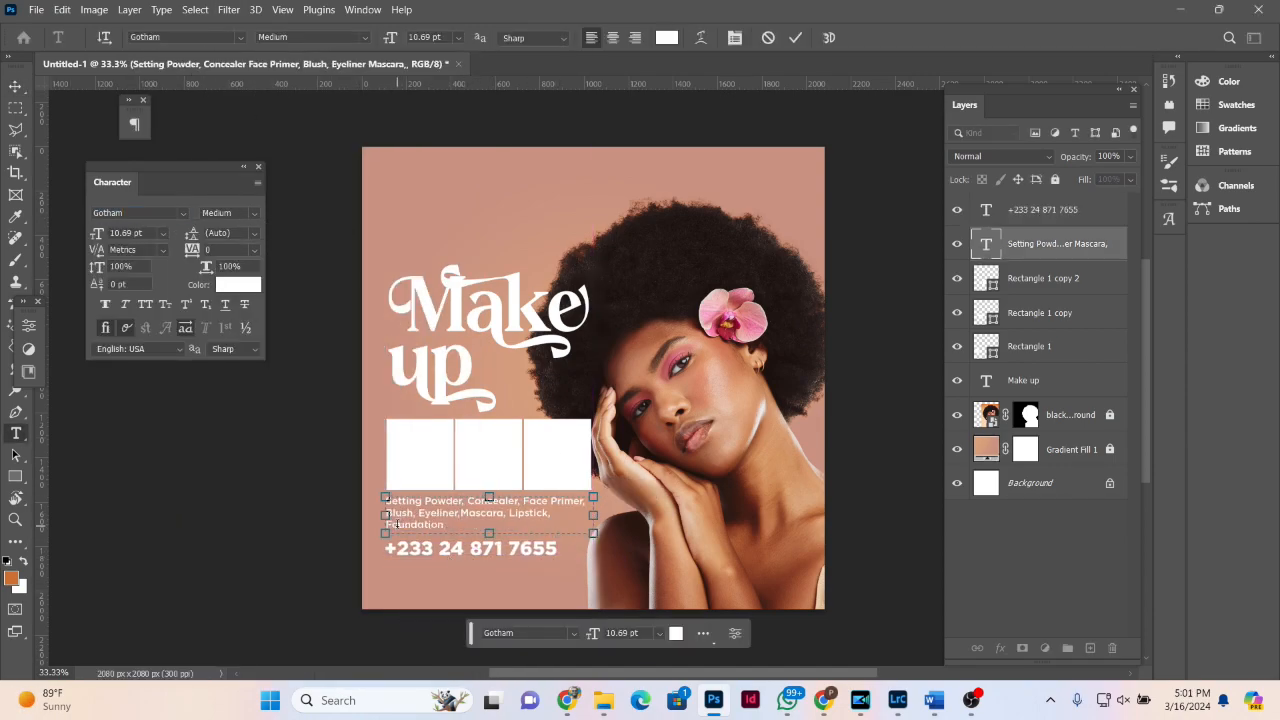
{"action": "left_click", "coordinate": [16, 86]}
{"action": "double_click", "coordinate": [519, 513]}
{"action": "type", "text": "i"}
Step: Draw a narrow white bar between the product list and the phone number, and nudge the phone number up
{"action": "left_click", "coordinate": [16, 86]}
{"action": "mouse_move", "coordinate": [427, 549]}
{"action": "left_mouse_down"}
{"action": "mouse_move", "coordinate": [427, 570]}
{"action": "mouse_move", "coordinate": [533, 557]}
{"action": "mouse_move", "coordinate": [515, 551]}
{"action": "left_mouse_up"}
{"action": "left_click", "coordinate": [15, 477]}
{"action": "left_click", "coordinate": [16, 86]}
{"action": "scroll", "coordinate": [418, 563], "scroll_direction": "up", "scroll_amount": 6}
{"action": "left_click_drag", "start_coordinate": [418, 571], "coordinate": [418, 556]}
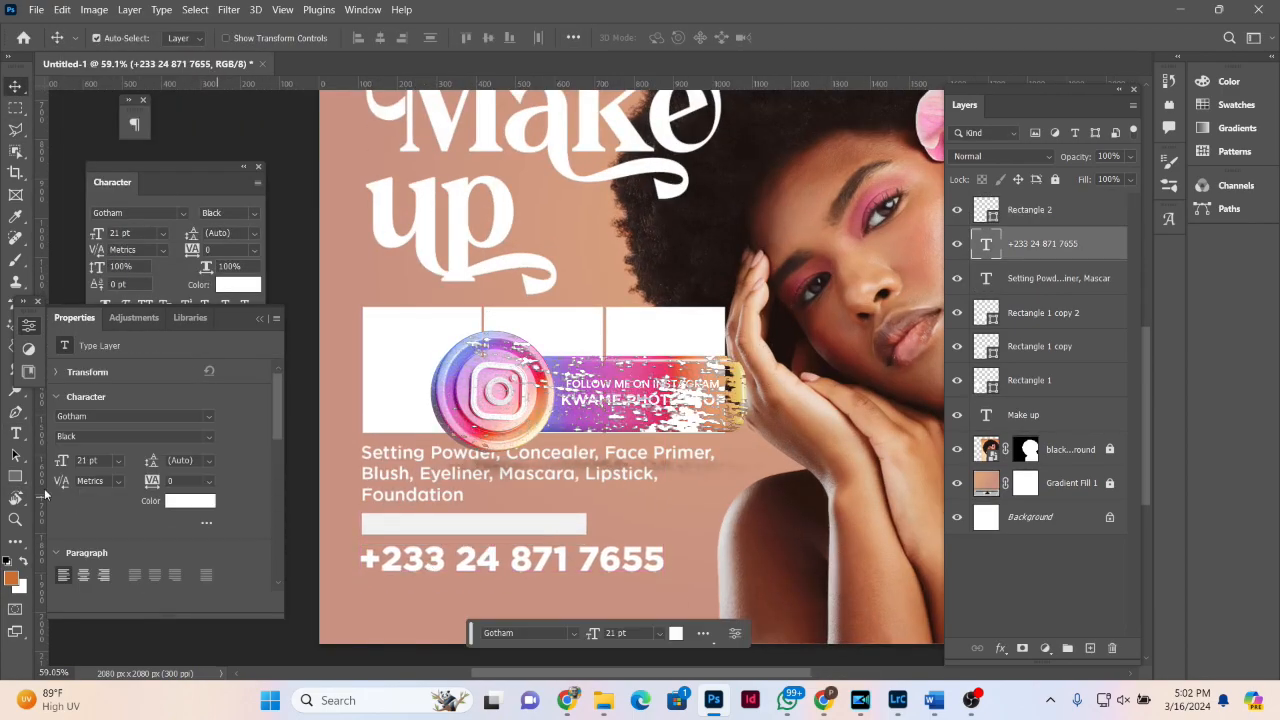
Step: Add a new text line reading "Call us on:" below the phone number in Gotham Medium
{"action": "left_click", "coordinate": [16, 433]}
{"action": "left_click", "coordinate": [1030, 210]}
{"action": "left_click", "coordinate": [377, 613]}
{"action": "type", "text": "Call us on:"}
{"action": "key", "text": "ctrl+a"}
{"action": "left_click", "coordinate": [254, 213]}
{"action": "left_click", "coordinate": [235, 312]}
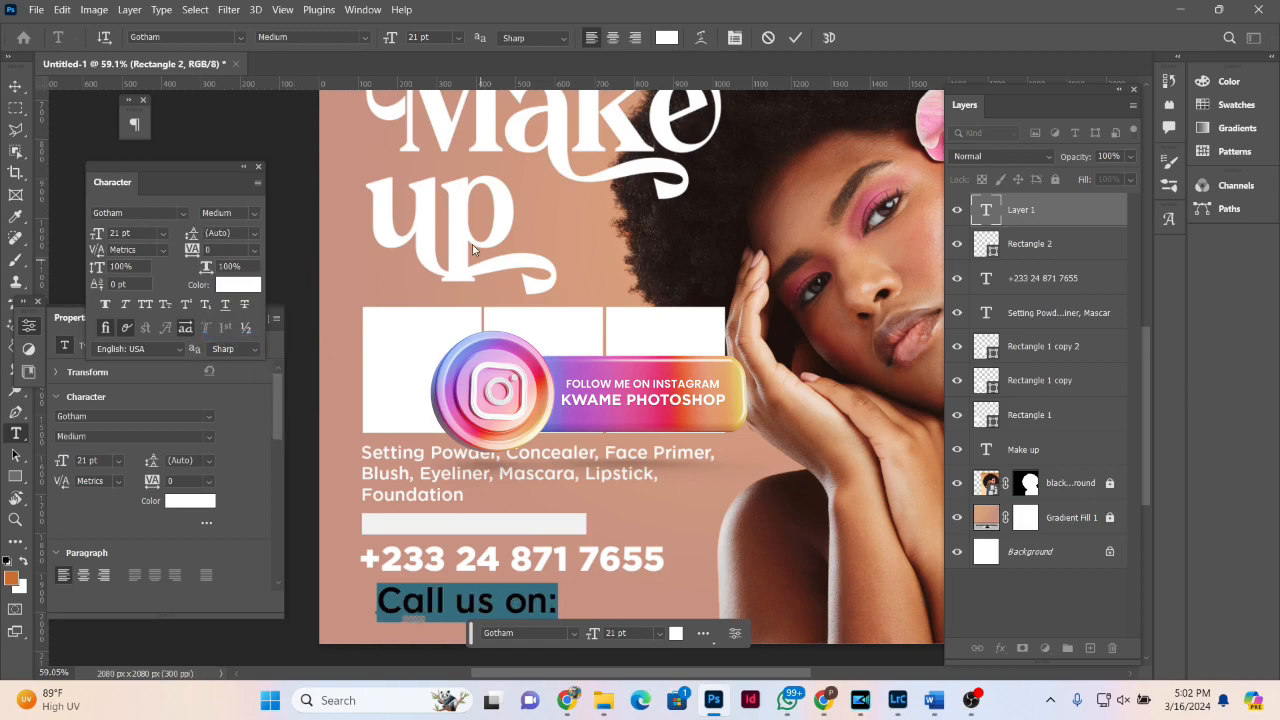
Step: Shrink the "Call us on:" text by several size increments and set it in all caps
{"action": "key", "text": "ctrl+shift+comma"}
{"action": "key", "text": "ctrl+shift+comma"}
{"action": "key", "text": "ctrl+shift+comma"}
{"action": "key", "text": "ctrl+shift+comma"}
{"action": "key", "text": "ctrl+shift+comma"}
{"action": "key", "text": "ctrl+shift+comma"}
{"action": "left_click", "coordinate": [145, 304]}
Step: Move the "Call us on:" text onto the white bar above the phone number and change its text color
{"action": "left_click", "coordinate": [16, 86]}
{"action": "left_click_drag", "start_coordinate": [430, 606], "coordinate": [426, 523]}
{"action": "left_click", "coordinate": [238, 285]}
{"action": "left_click_drag", "start_coordinate": [900, 380], "coordinate": [1126, 559]}
Step: Resize the white bar so it fits closely around the "Call us on:" text
{"action": "left_click", "coordinate": [557, 529]}
{"action": "key", "text": "ctrl+t"}
{"action": "left_click_drag", "start_coordinate": [586, 524], "coordinate": [466, 557]}
{"action": "key", "text": "Return"}
Step: Set the product list in all caps and open its font style choices
{"action": "left_click", "coordinate": [430, 495]}
{"action": "left_click", "coordinate": [145, 304]}
{"action": "double_click", "coordinate": [986, 313]}
{"action": "left_click", "coordinate": [250, 213]}
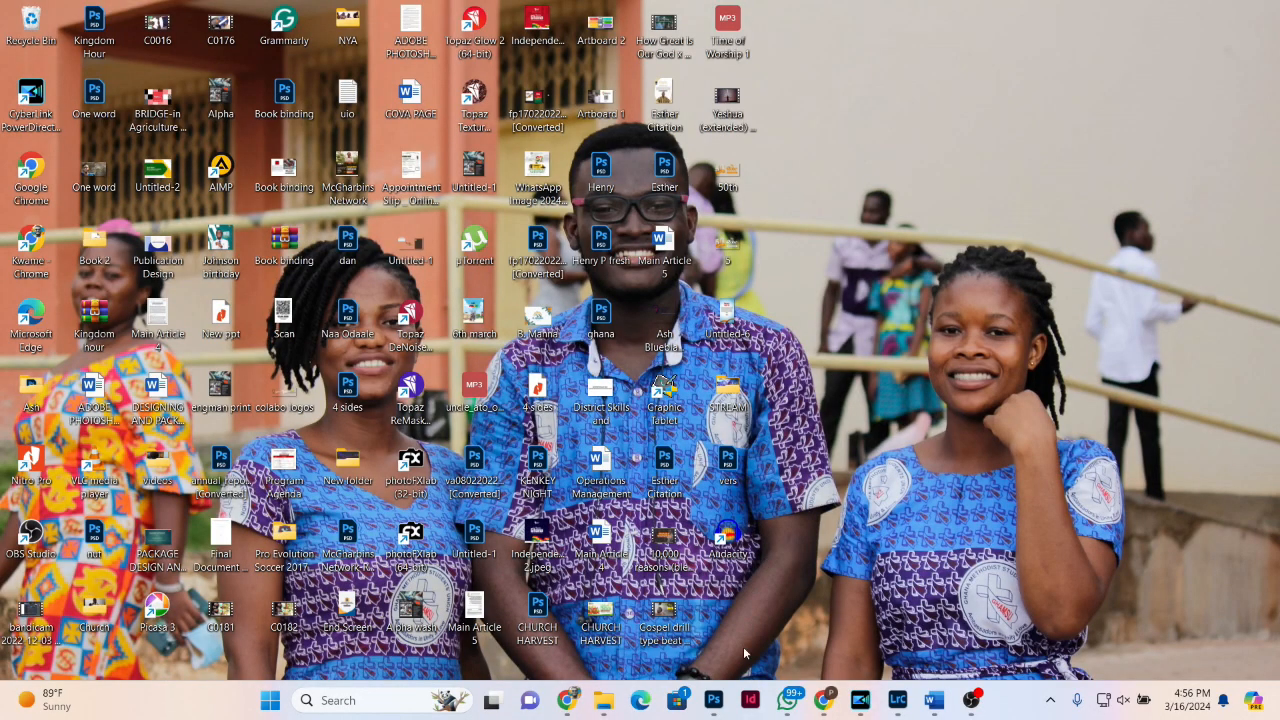
Step: Switch to Photoshop and create a new 2080 x 2080 px document at 300 ppi
{"action": "left_click", "coordinate": [713, 700]}
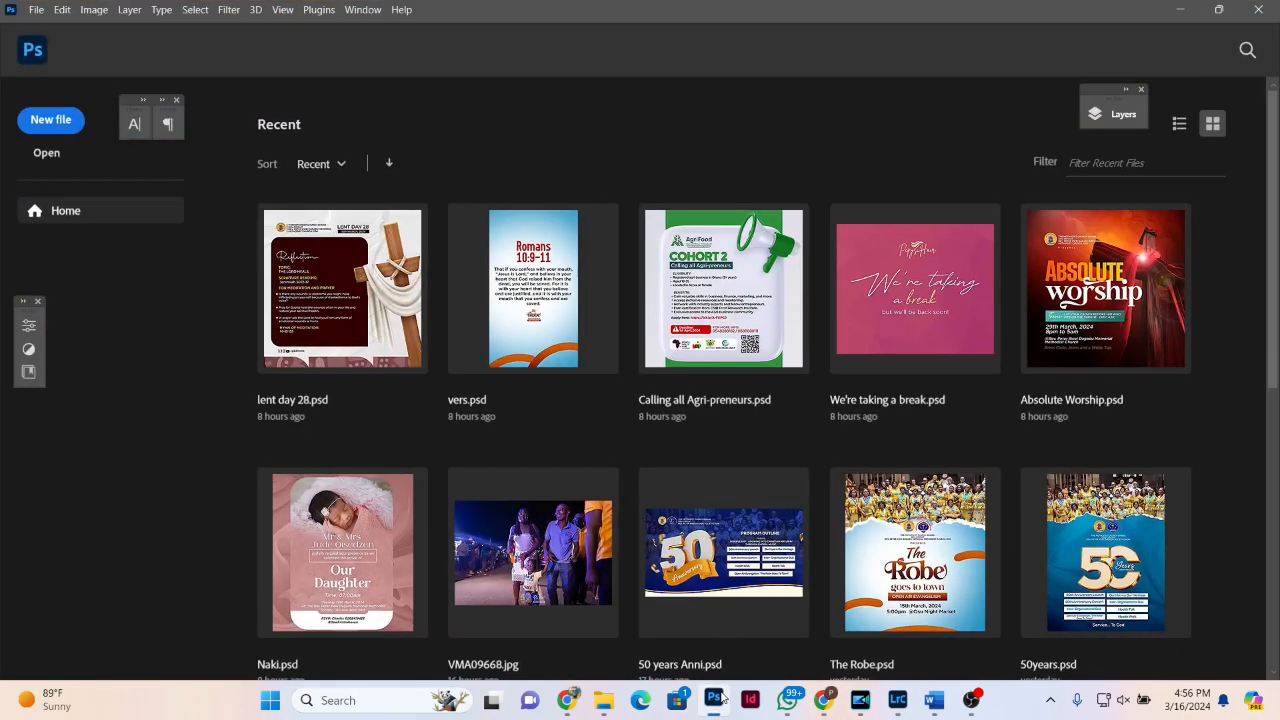
{"action": "left_click", "coordinate": [51, 121]}
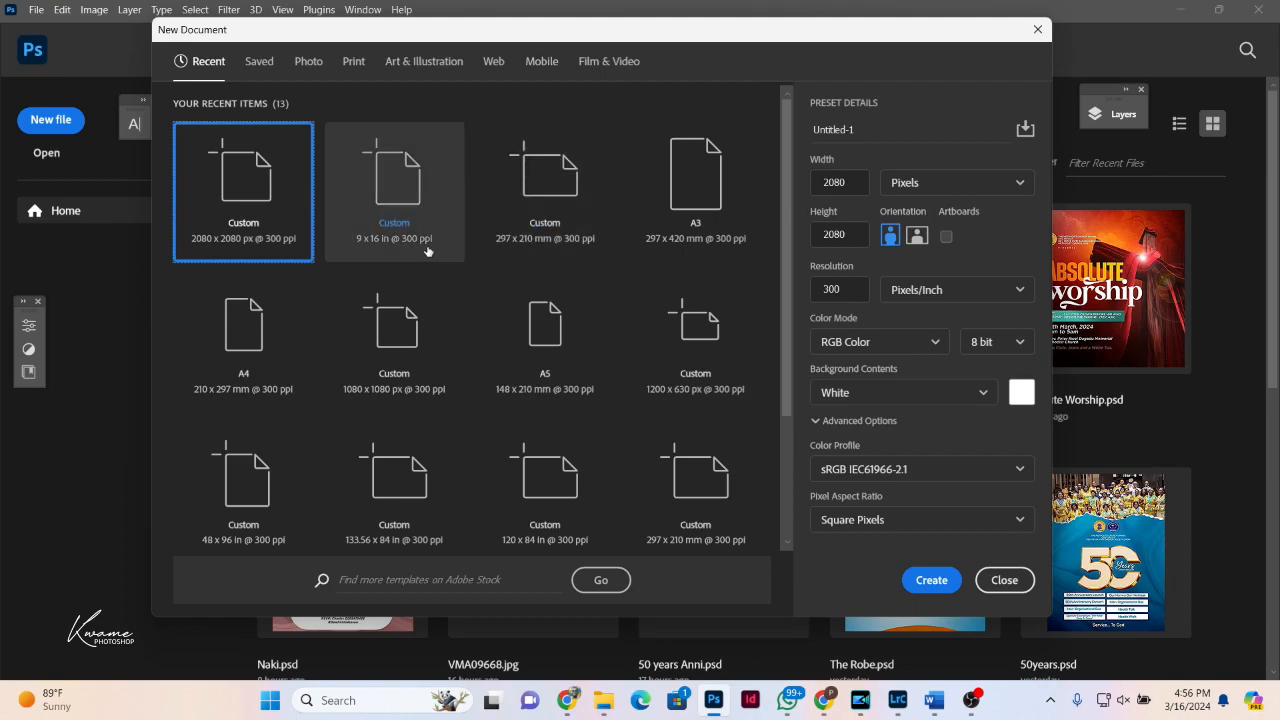
{"action": "double_click", "coordinate": [250, 200]}
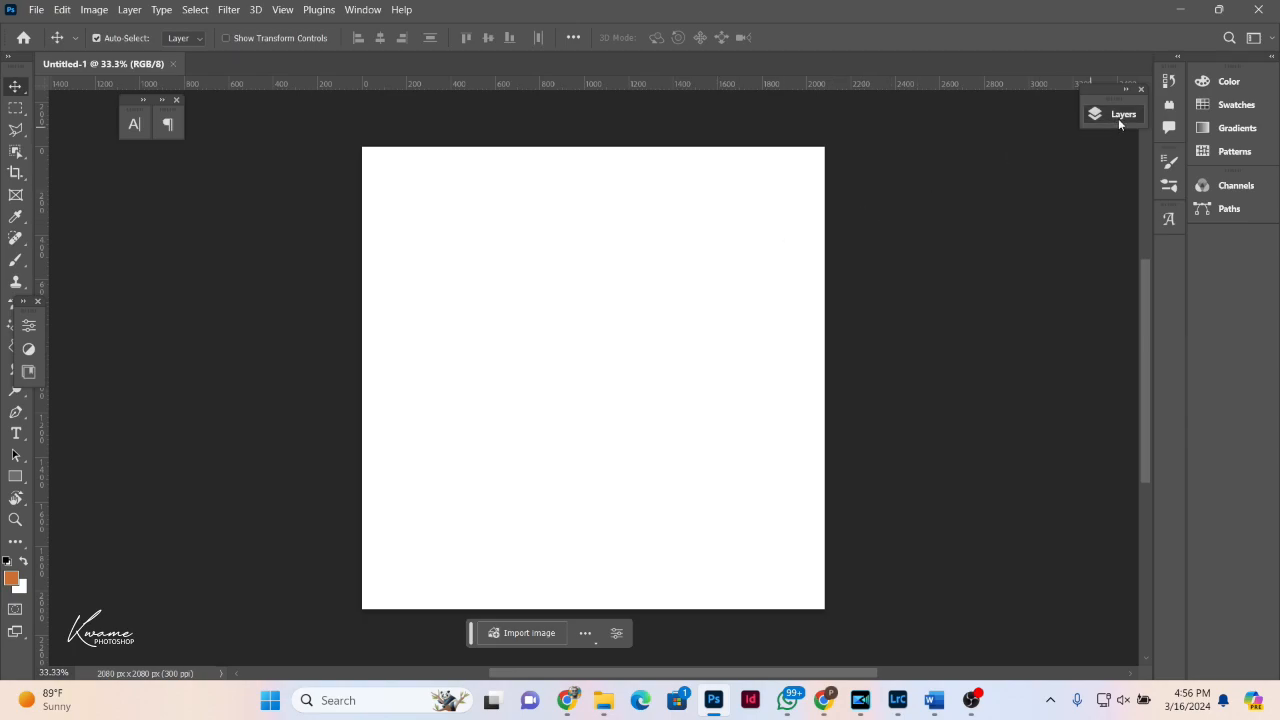
Step: Expand the layer list and add a gradient fill layer with the Radial style above the background
{"action": "left_click", "coordinate": [1118, 118]}
{"action": "left_click_drag", "start_coordinate": [1023, 99], "coordinate": [1082, 95]}
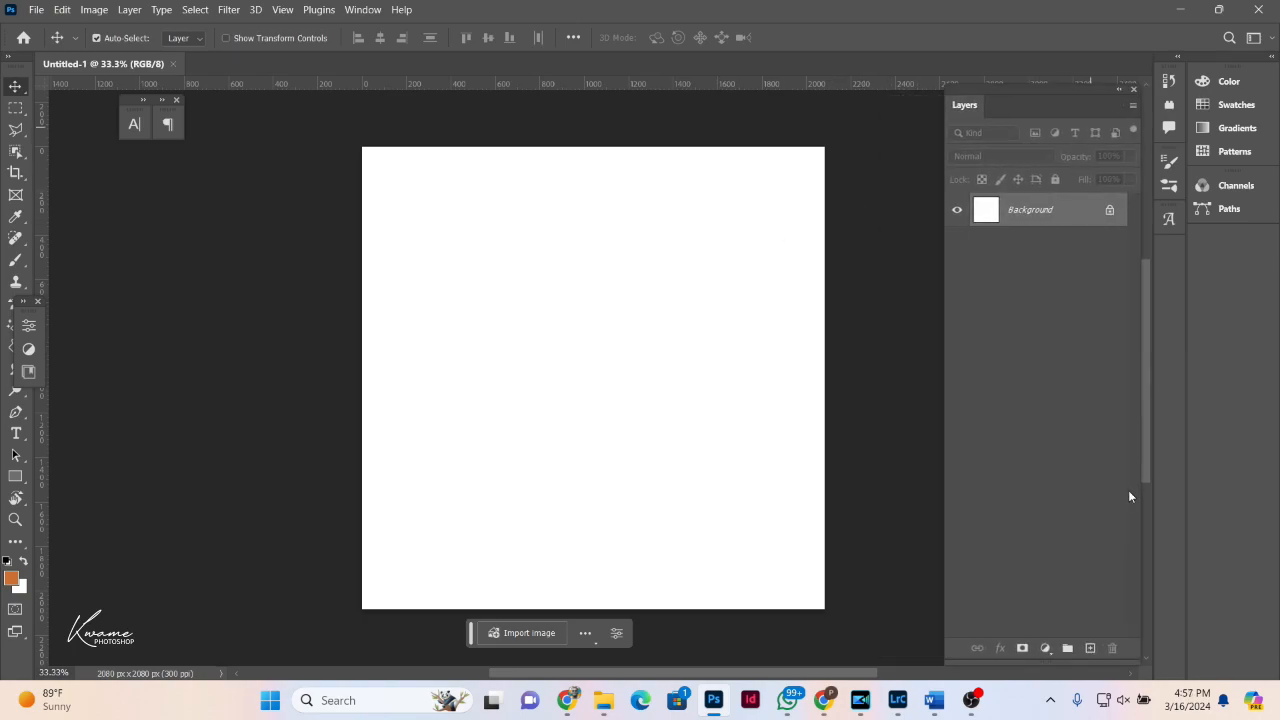
{"action": "left_click", "coordinate": [1046, 648]}
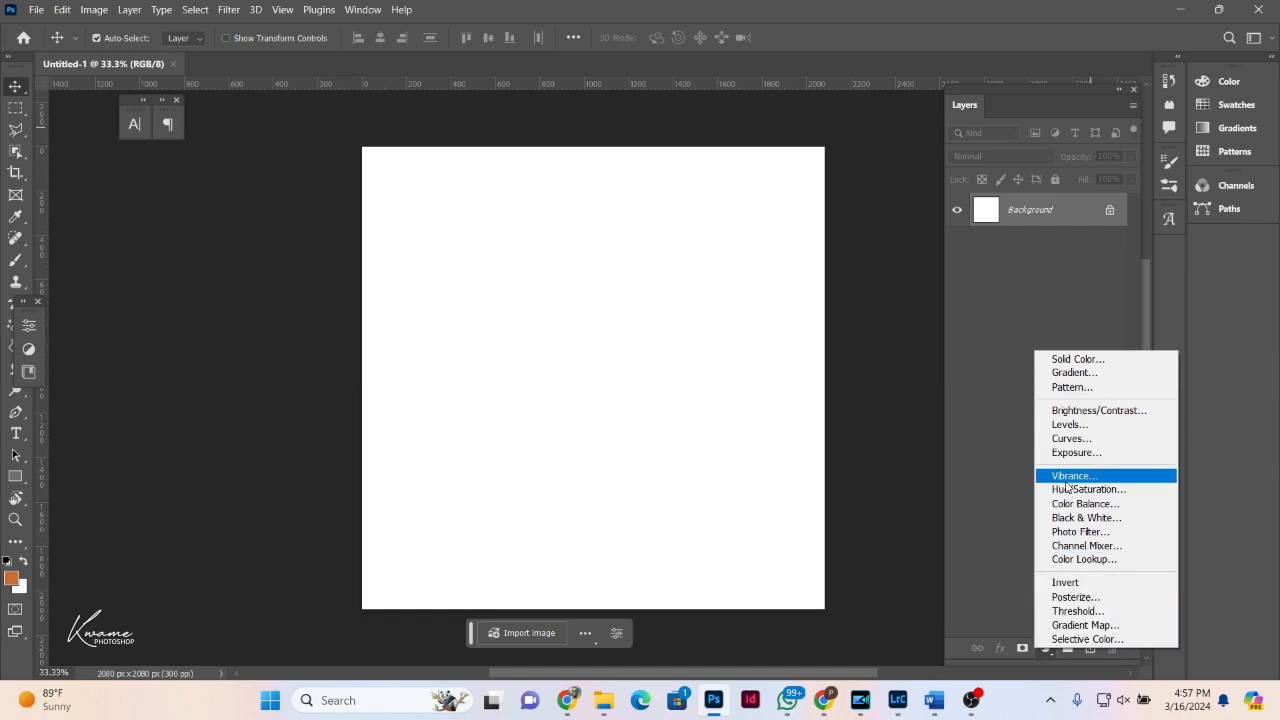
{"action": "left_click", "coordinate": [1065, 374]}
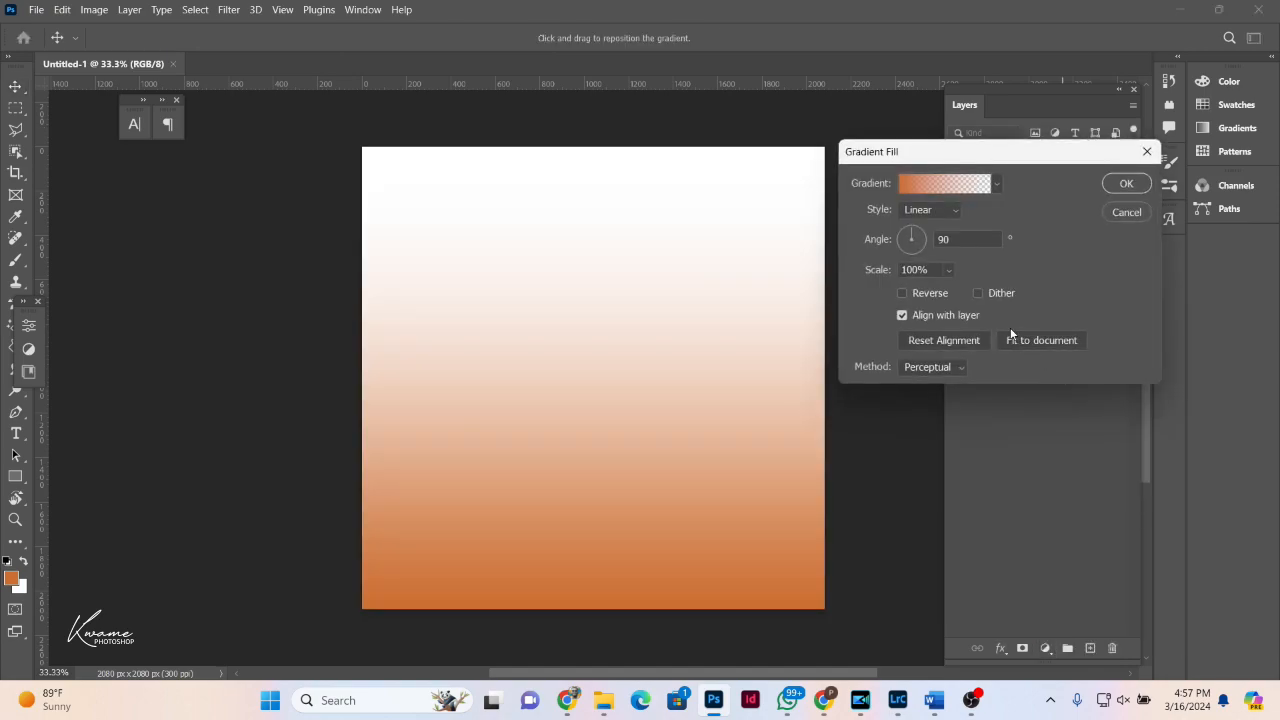
{"action": "left_click", "coordinate": [942, 212]}
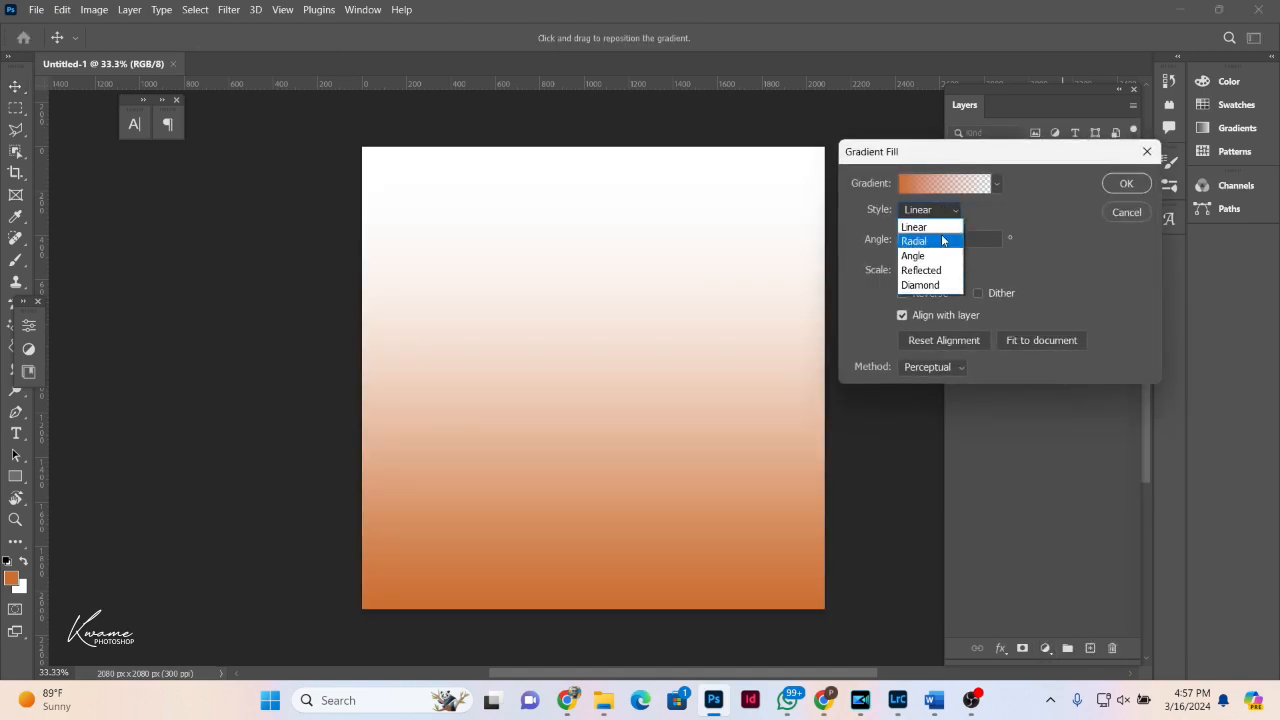
{"action": "left_click", "coordinate": [945, 236]}
Step: Apply the Sand_02 preset from the Neutrals group to the gradient fill and lock its layer
{"action": "left_click", "coordinate": [935, 186]}
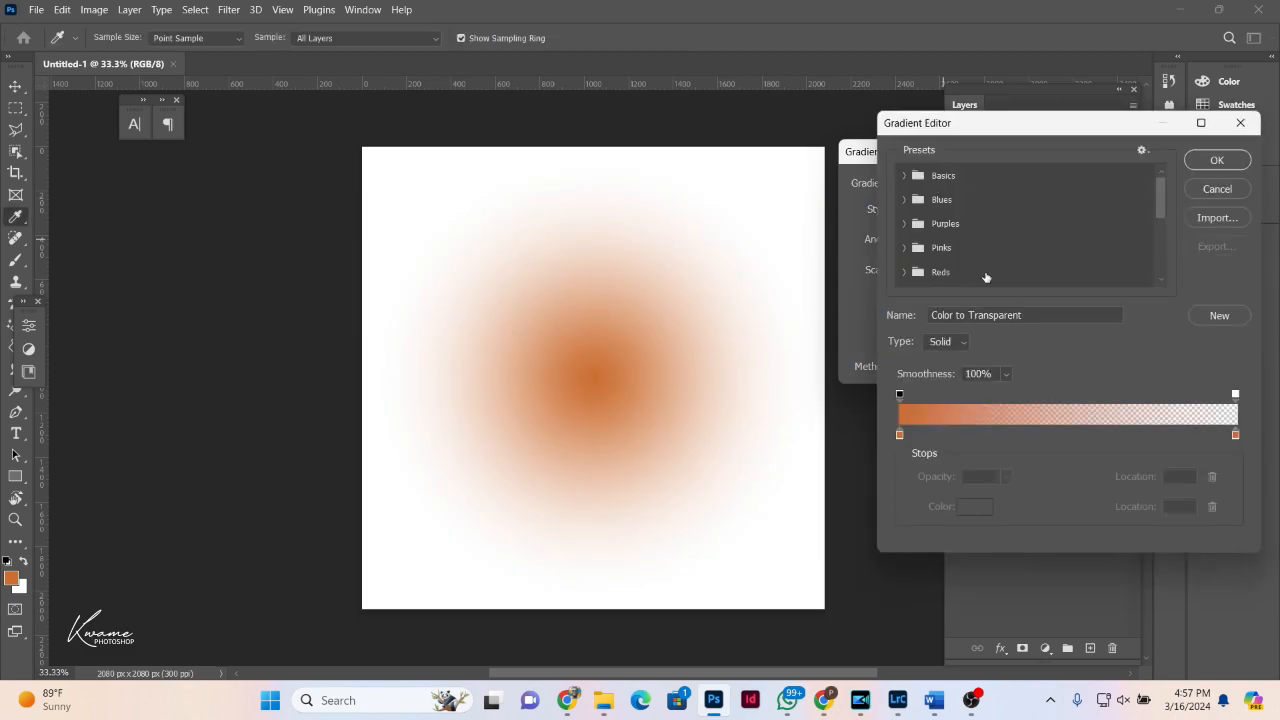
{"action": "scroll", "coordinate": [986, 277], "scroll_direction": "down", "scroll_amount": 3}
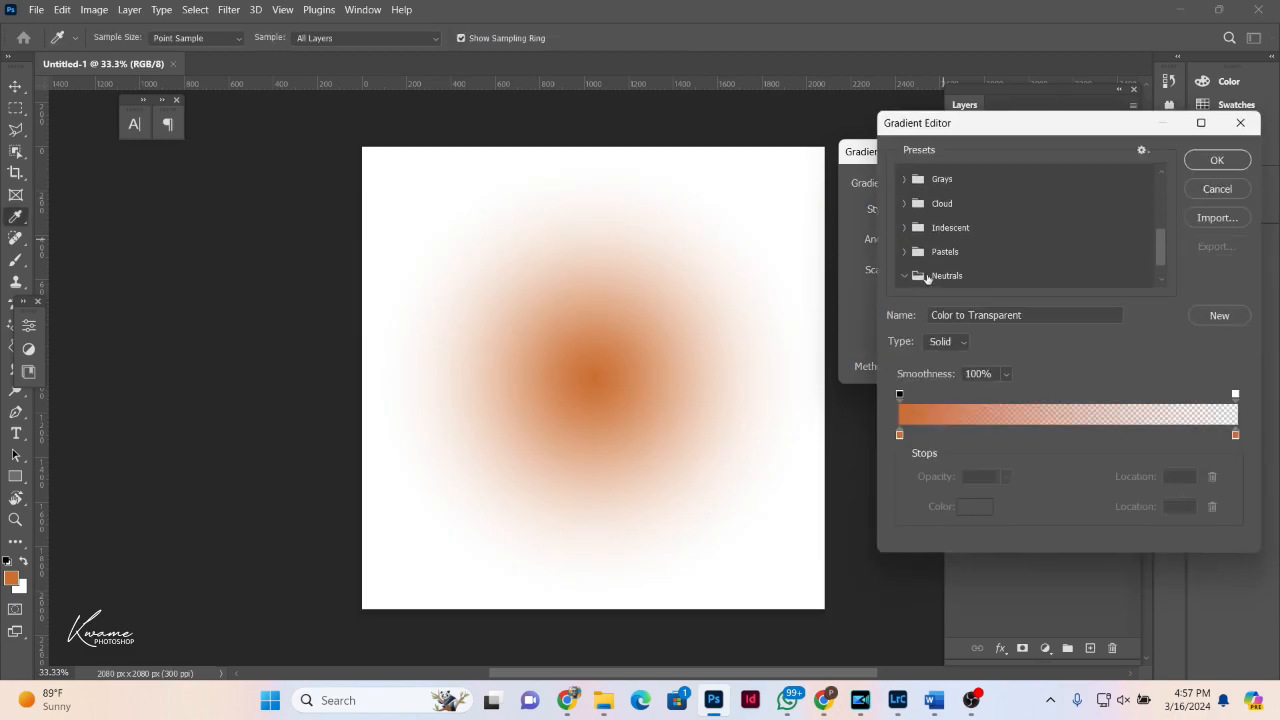
{"action": "left_click", "coordinate": [936, 277]}
{"action": "left_click", "coordinate": [1004, 275]}
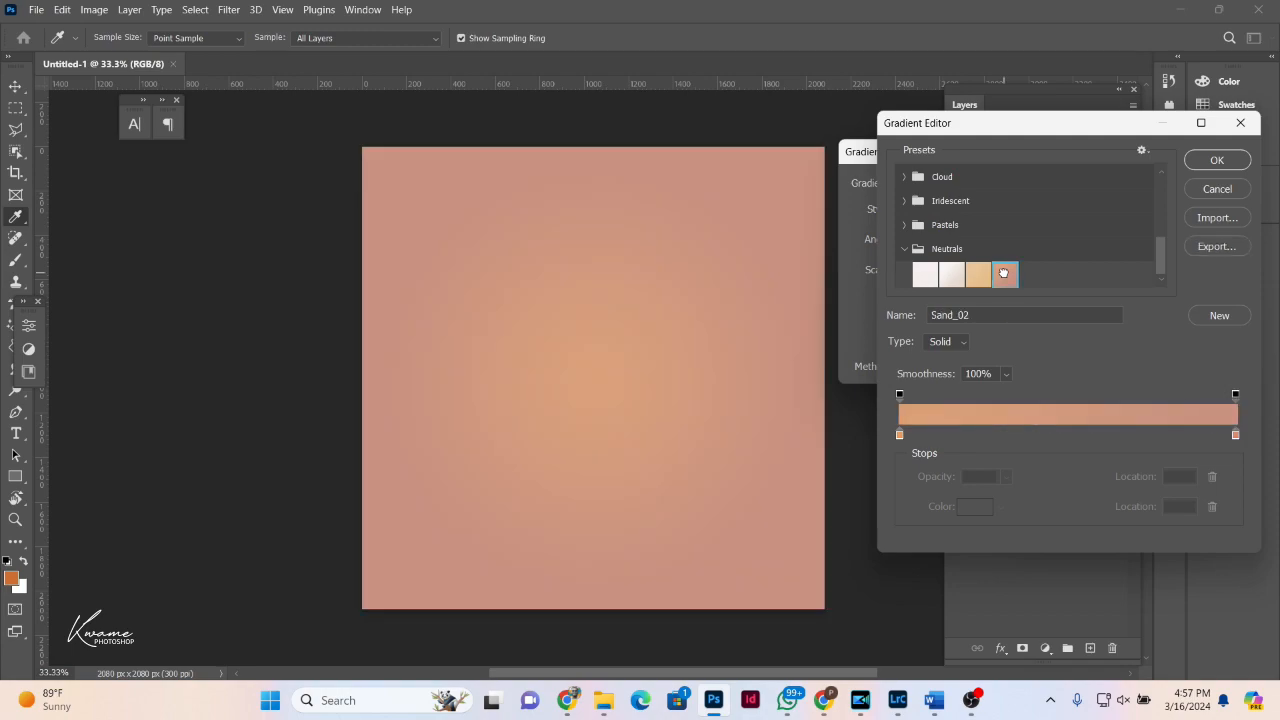
{"action": "key", "text": "Return"}
{"action": "key", "text": "Return"}
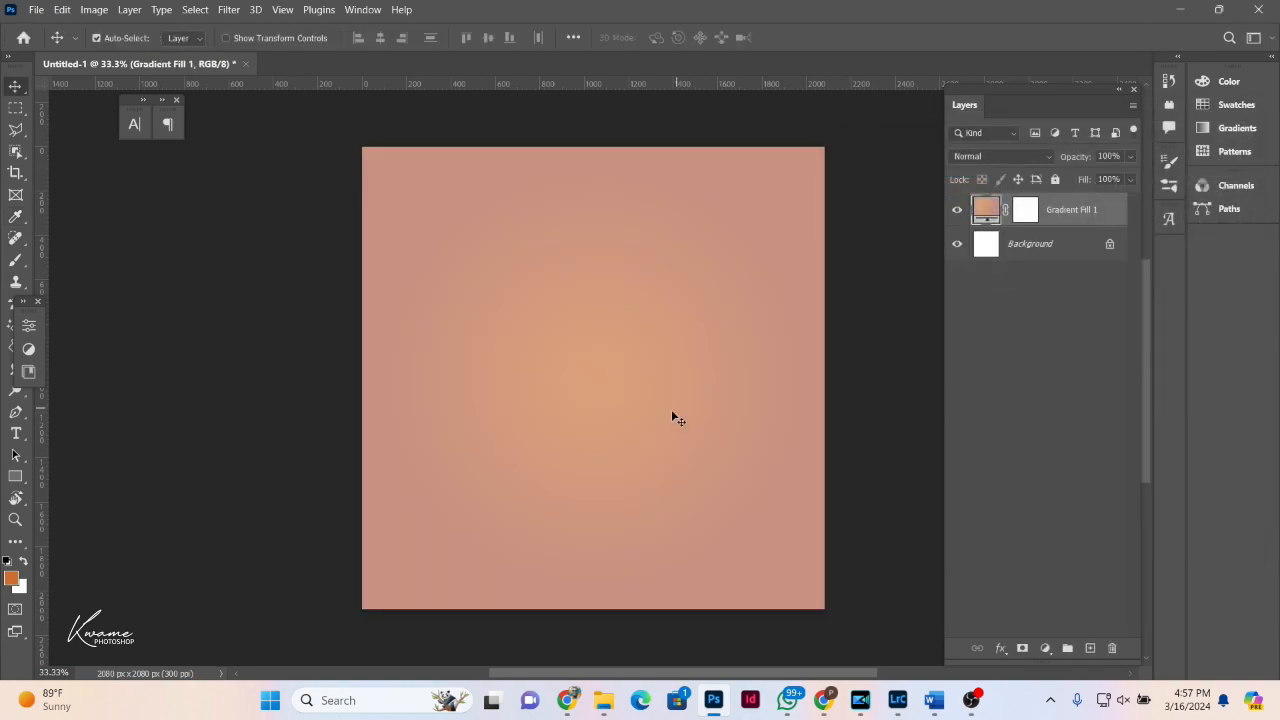
{"action": "left_click", "coordinate": [1054, 180]}
Step: Place the model photo from the Makeup folder and shift her, with the background removed, toward the canvas's right edge
{"action": "mouse_move", "coordinate": [603, 700]}
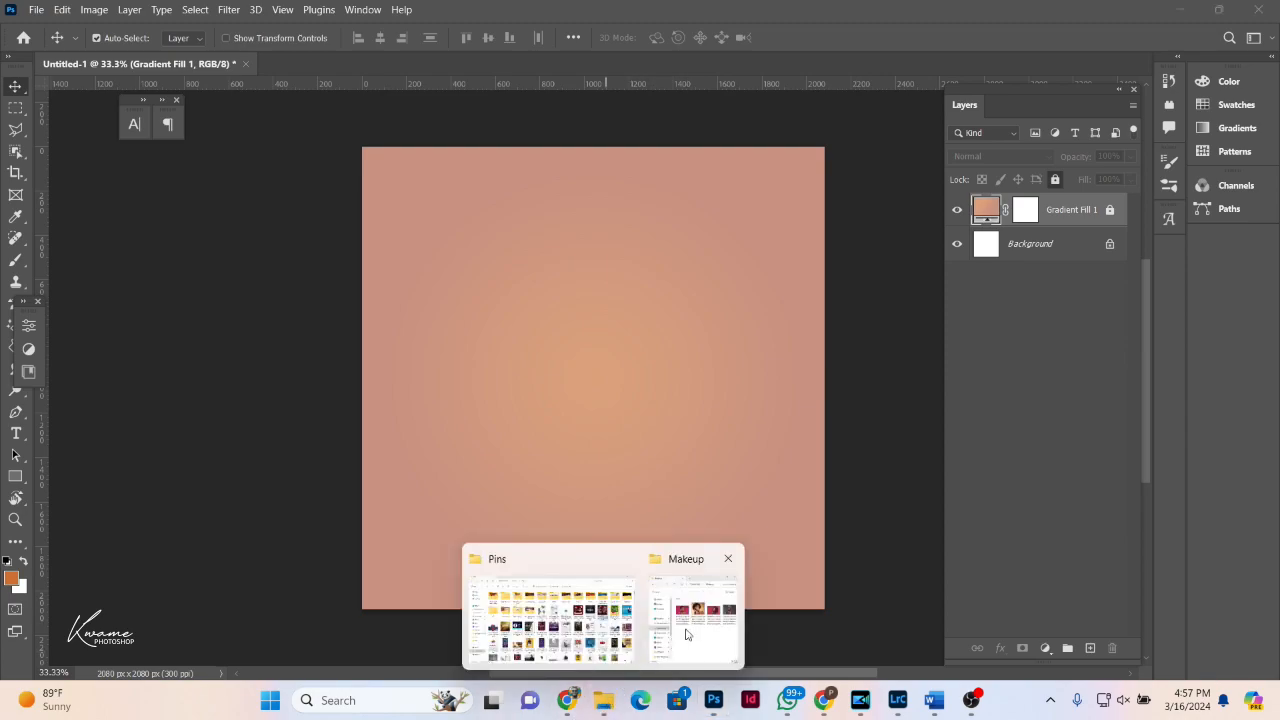
{"action": "left_click", "coordinate": [688, 634]}
{"action": "left_click_drag", "start_coordinate": [628, 338], "coordinate": [255, 365]}
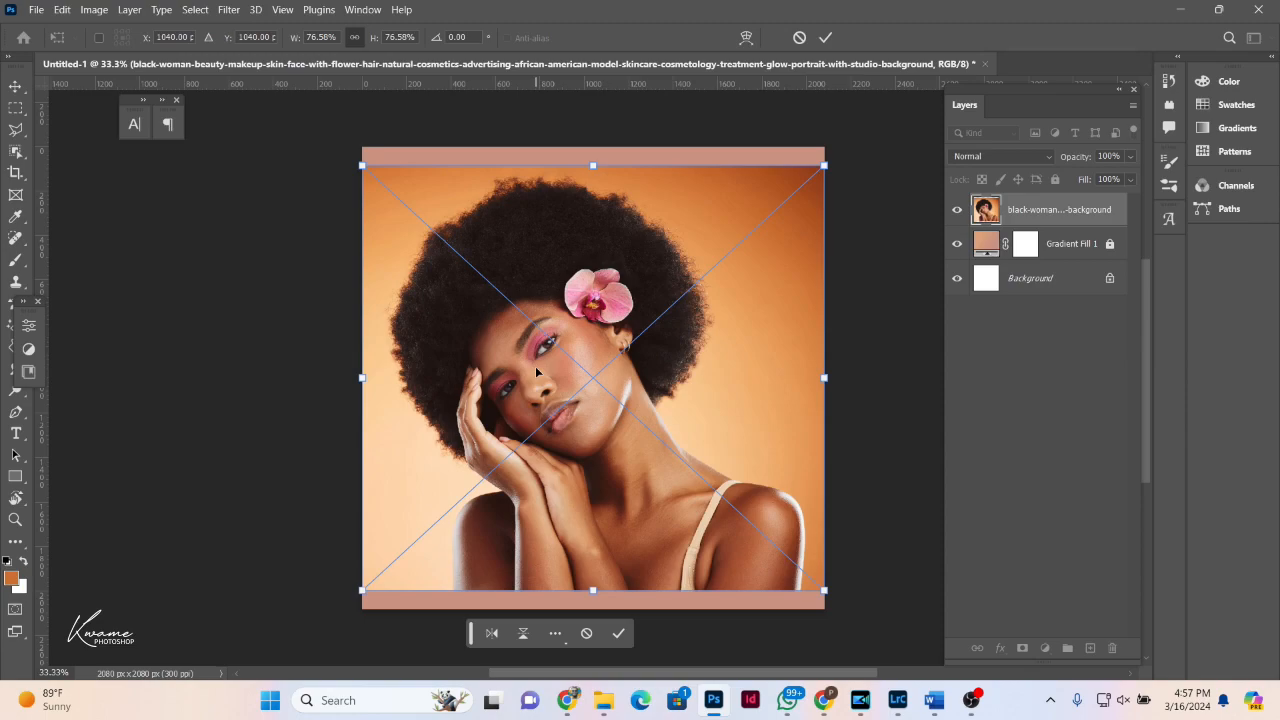
{"action": "key", "text": "Return"}
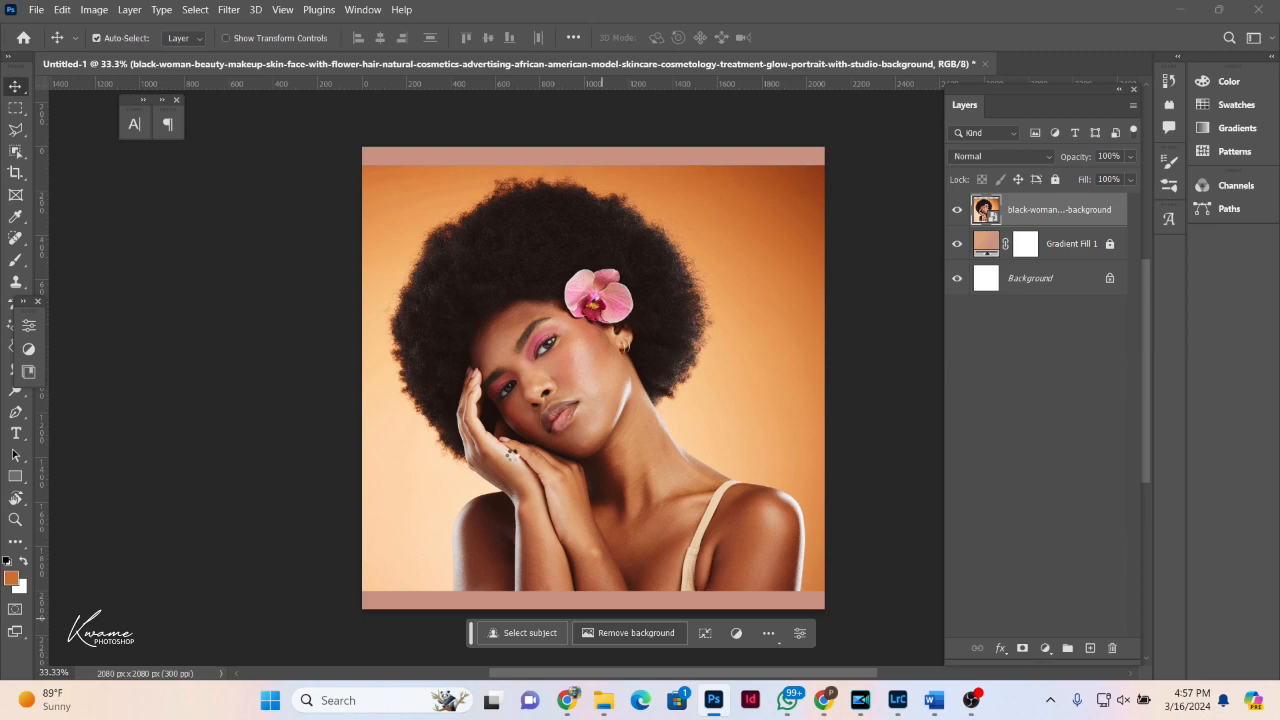
{"action": "left_click_drag", "start_coordinate": [557, 460], "coordinate": [696, 477]}
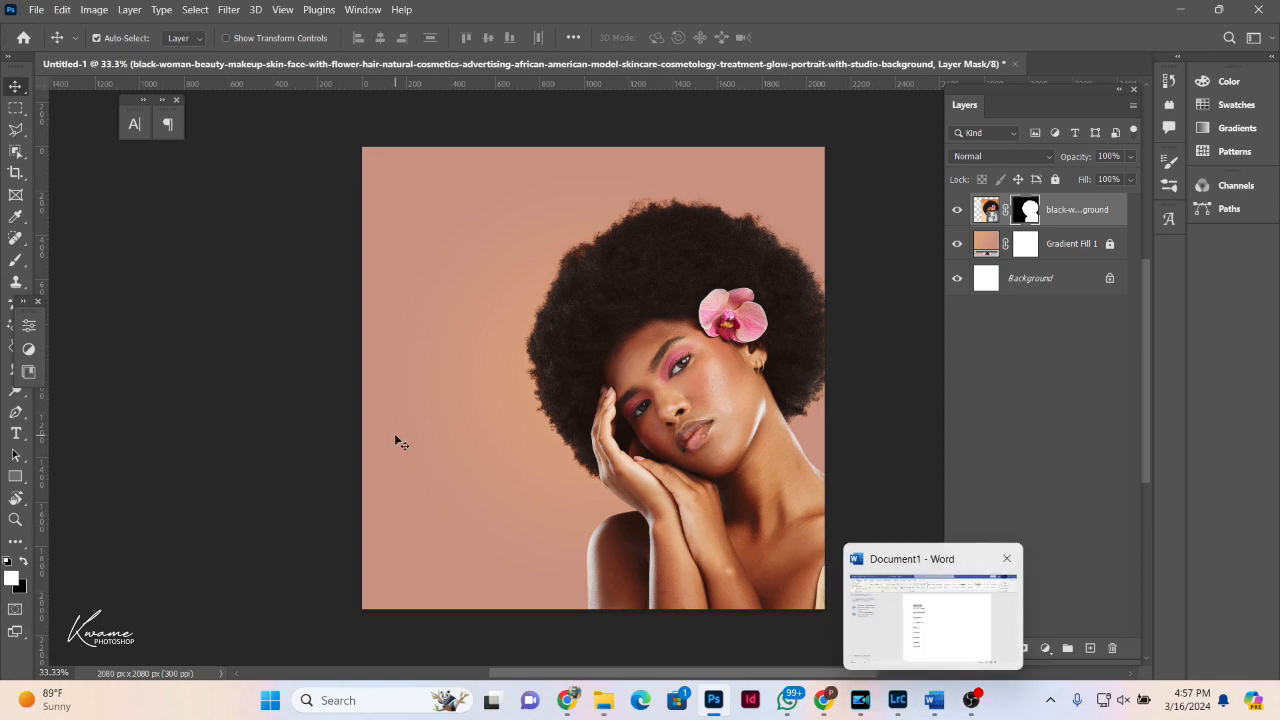
Step: Add a two-line text heading reading "Make up" beside the model
{"action": "left_click", "coordinate": [16, 432]}
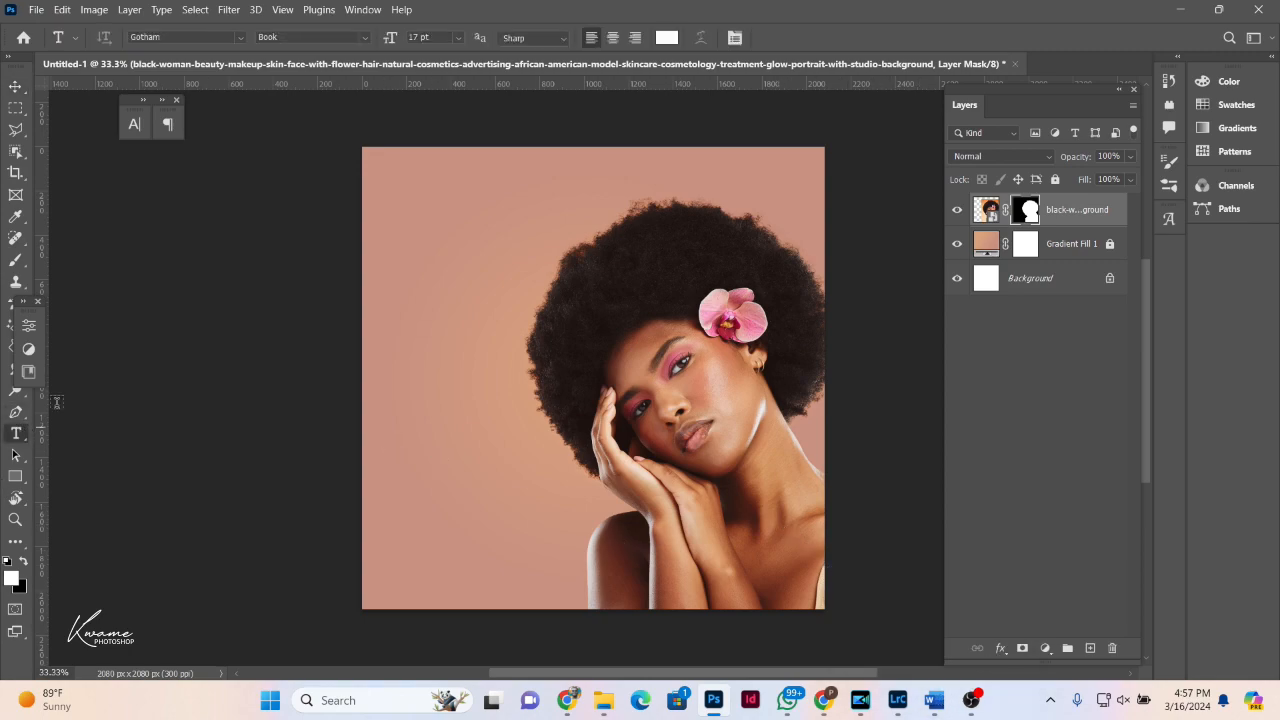
{"action": "left_click", "coordinate": [398, 318]}
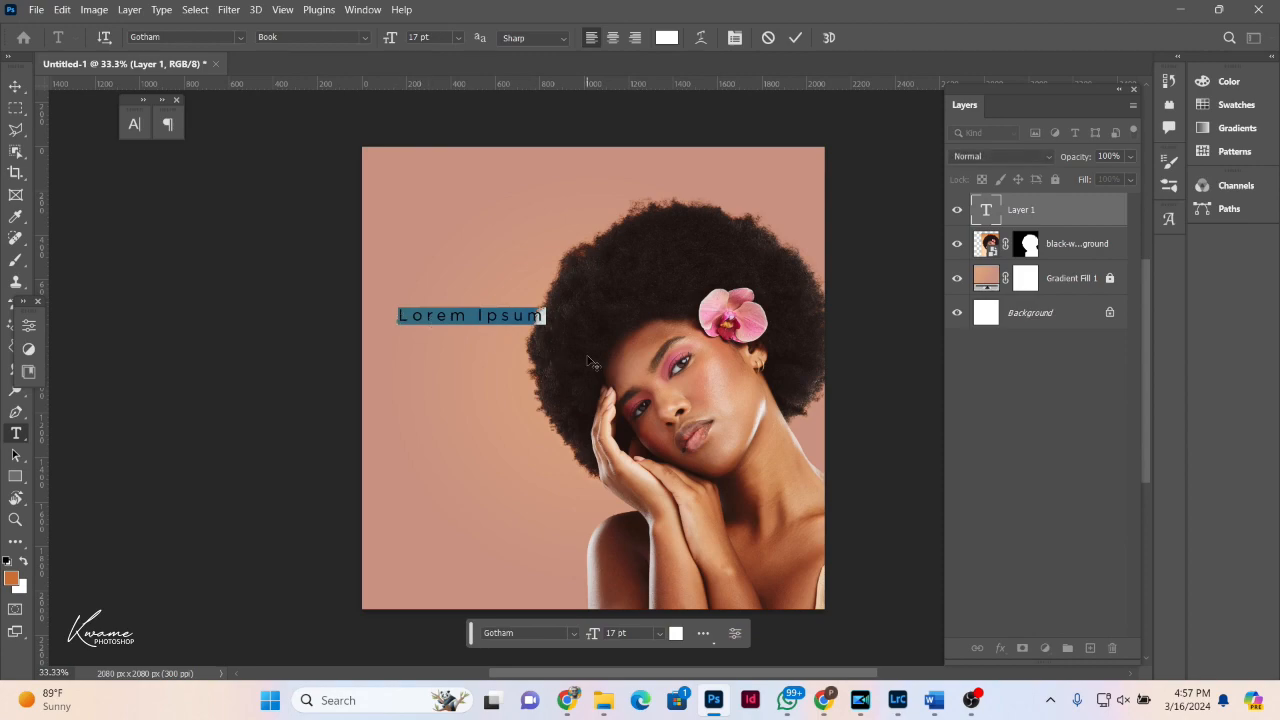
{"action": "type", "text": "Make"}
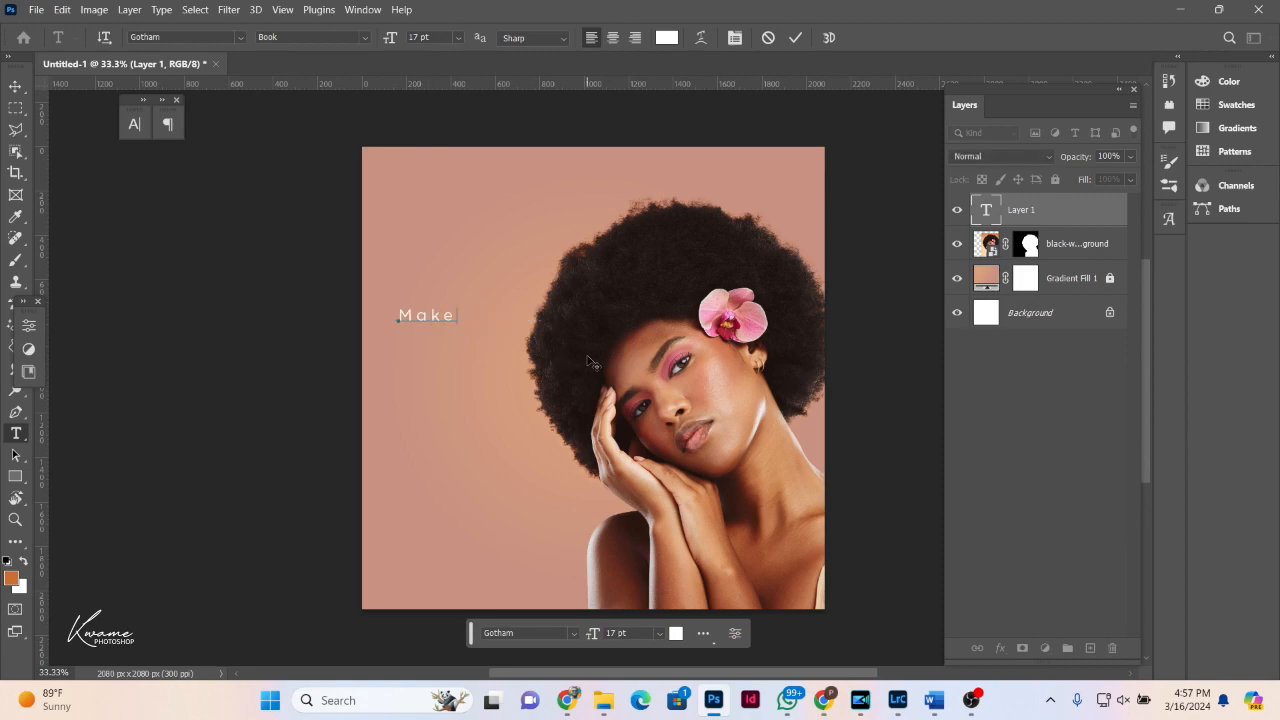
{"action": "type", "text": " up"}
Step: Set the heading in the Cabolafe font with automatic leading and a tracking of 0
{"action": "key", "text": "ctrl+a"}
{"action": "left_click", "coordinate": [135, 124]}
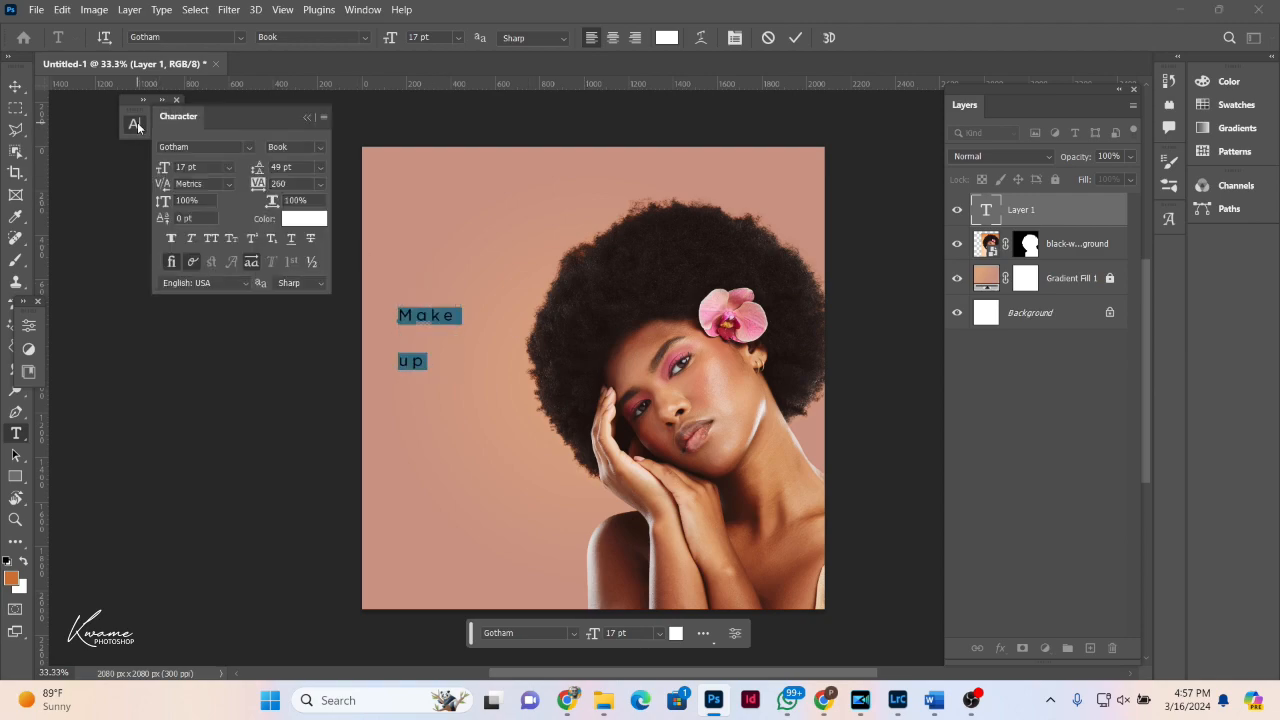
{"action": "left_click_drag", "start_coordinate": [257, 118], "coordinate": [191, 184]}
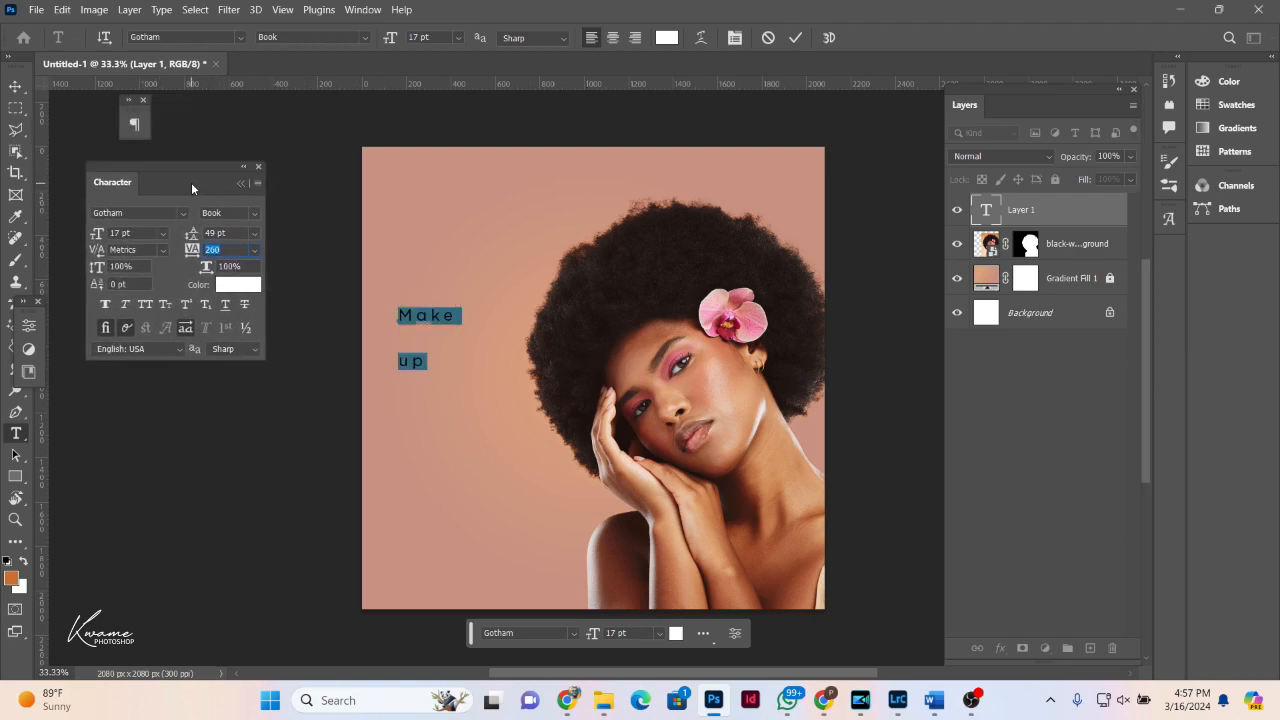
{"action": "left_click", "coordinate": [182, 216]}
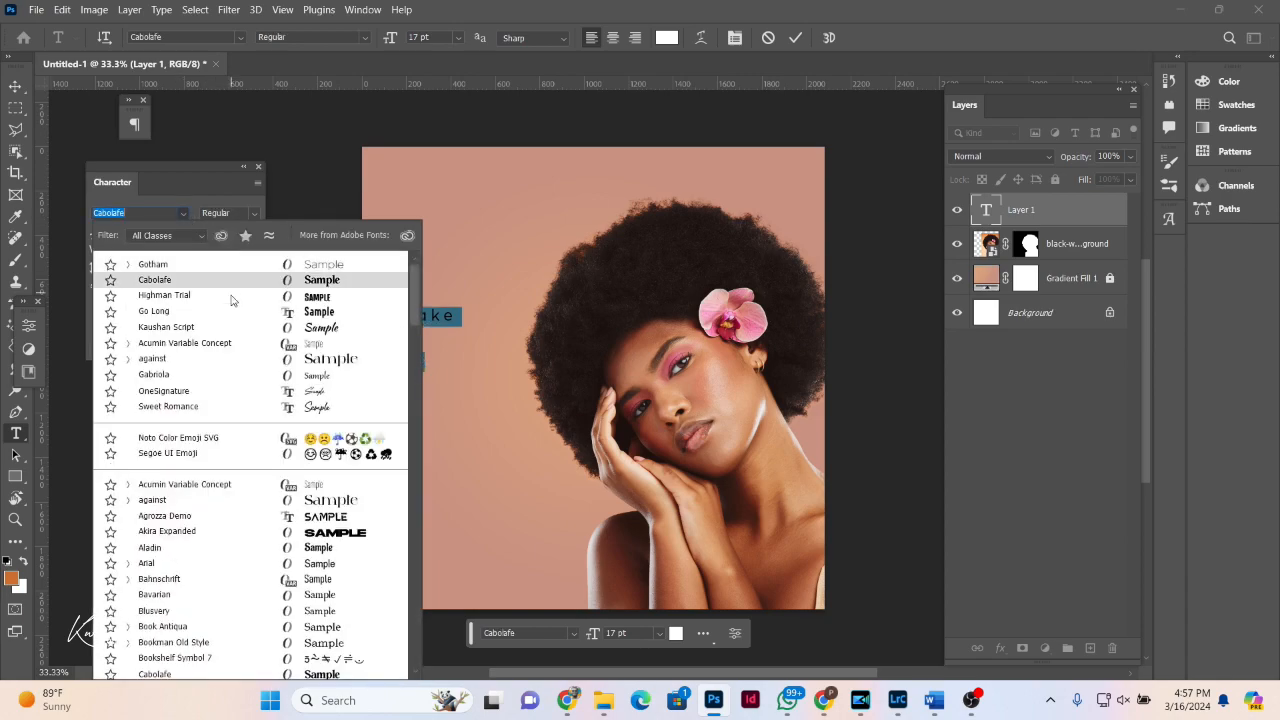
{"action": "left_click", "coordinate": [291, 284]}
{"action": "left_click", "coordinate": [254, 233]}
{"action": "left_click", "coordinate": [250, 248]}
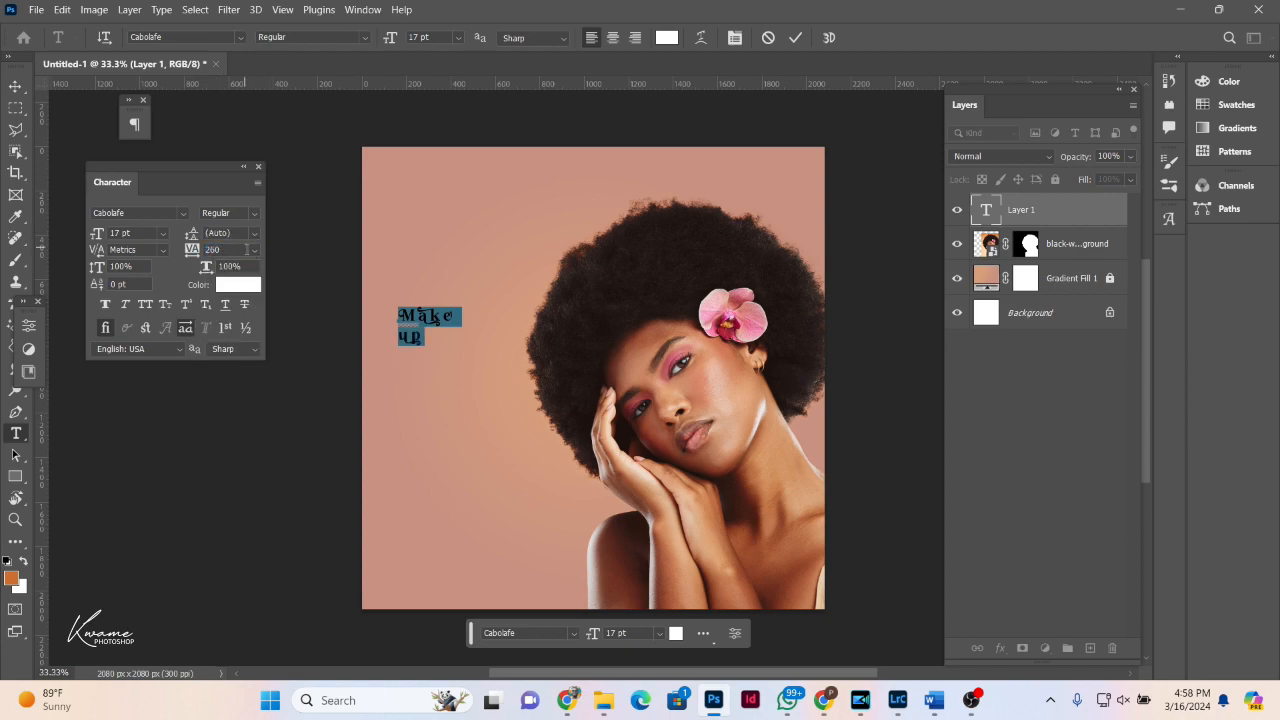
{"action": "left_click", "coordinate": [254, 250]}
{"action": "left_click", "coordinate": [226, 350]}
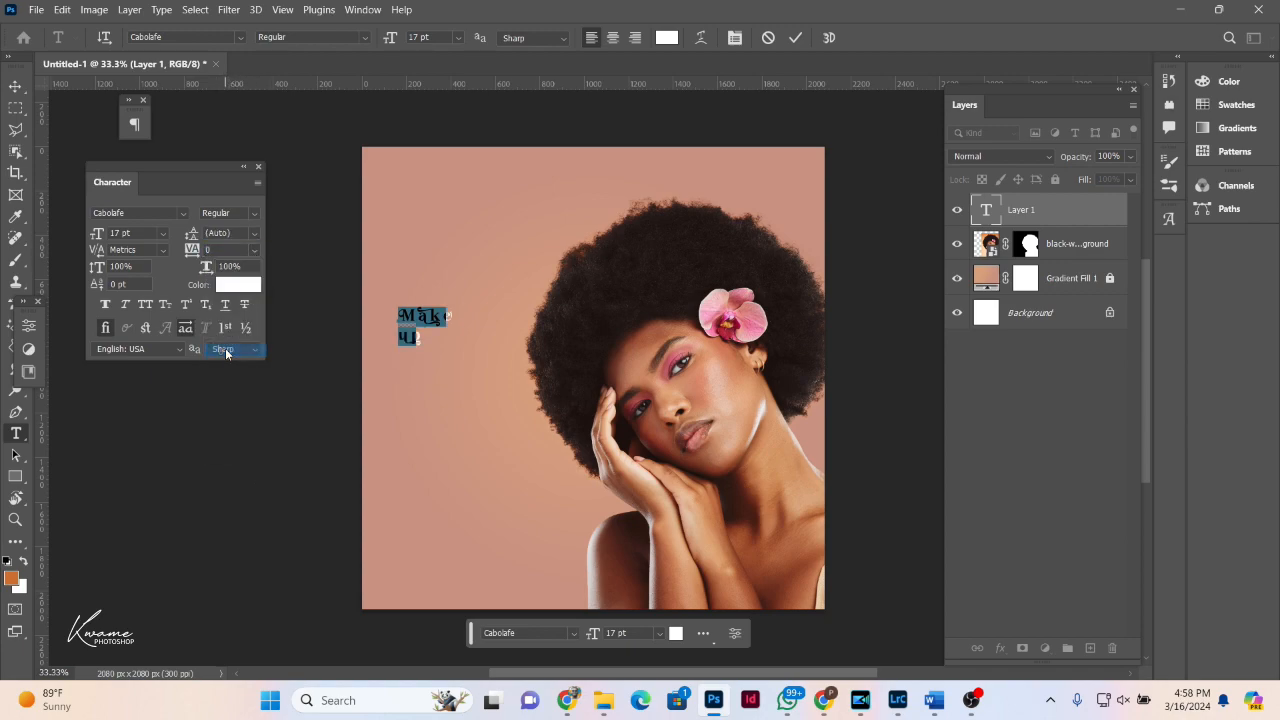
Step: Set the heading to 94 pt with 66 pt leading and move it down beside the model's hair
{"action": "left_click_drag", "start_coordinate": [389, 37], "coordinate": [451, 46]}
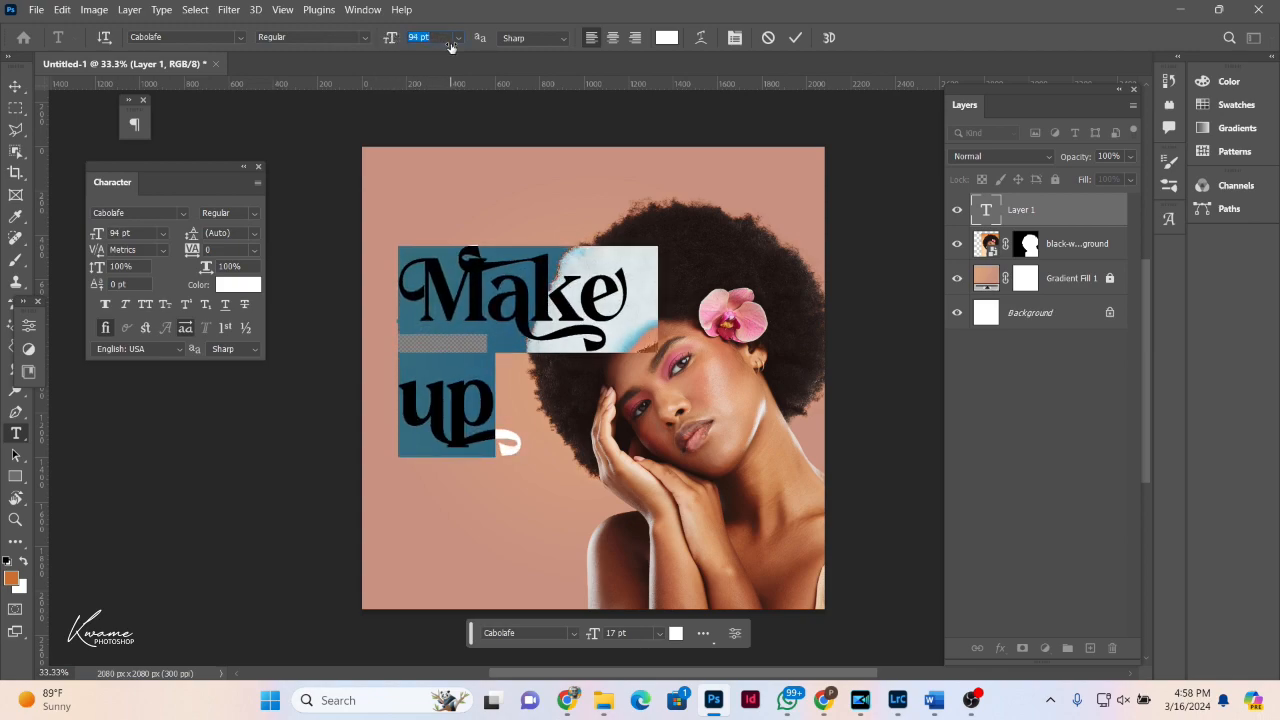
{"action": "left_click_drag", "start_coordinate": [190, 233], "coordinate": [150, 240]}
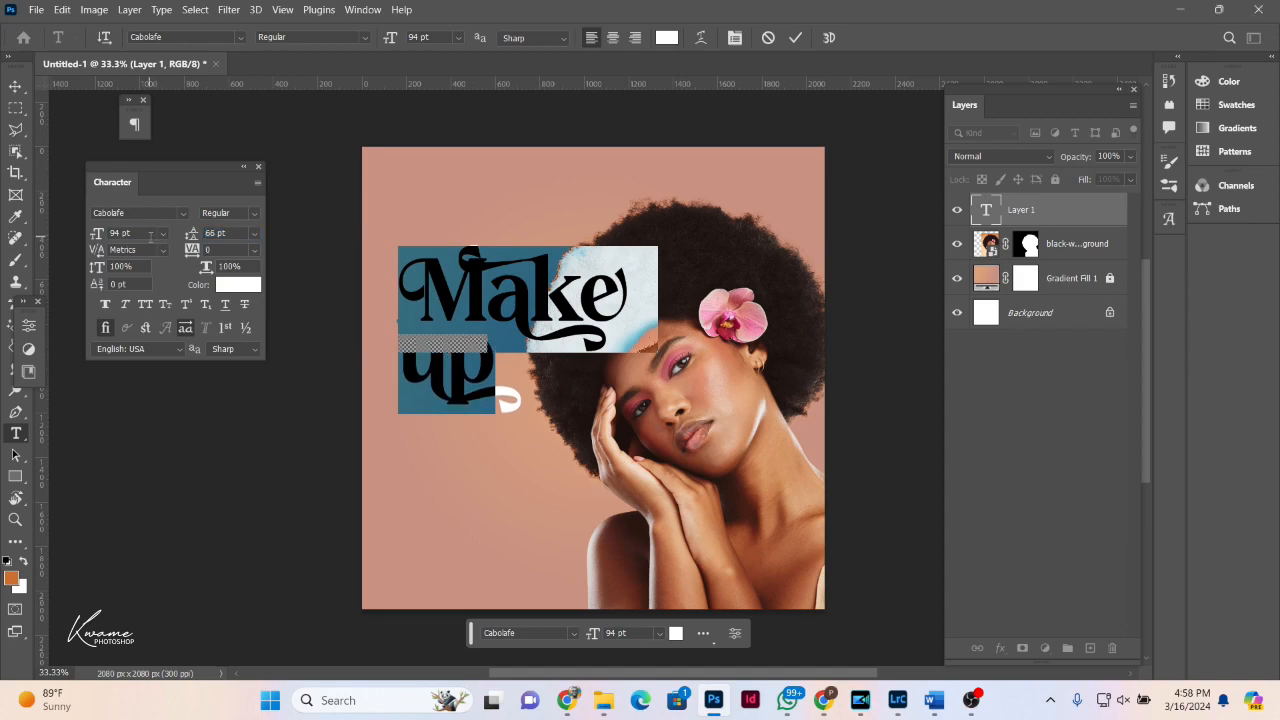
{"action": "left_click", "coordinate": [15, 86]}
{"action": "left_click_drag", "start_coordinate": [500, 287], "coordinate": [481, 336]}
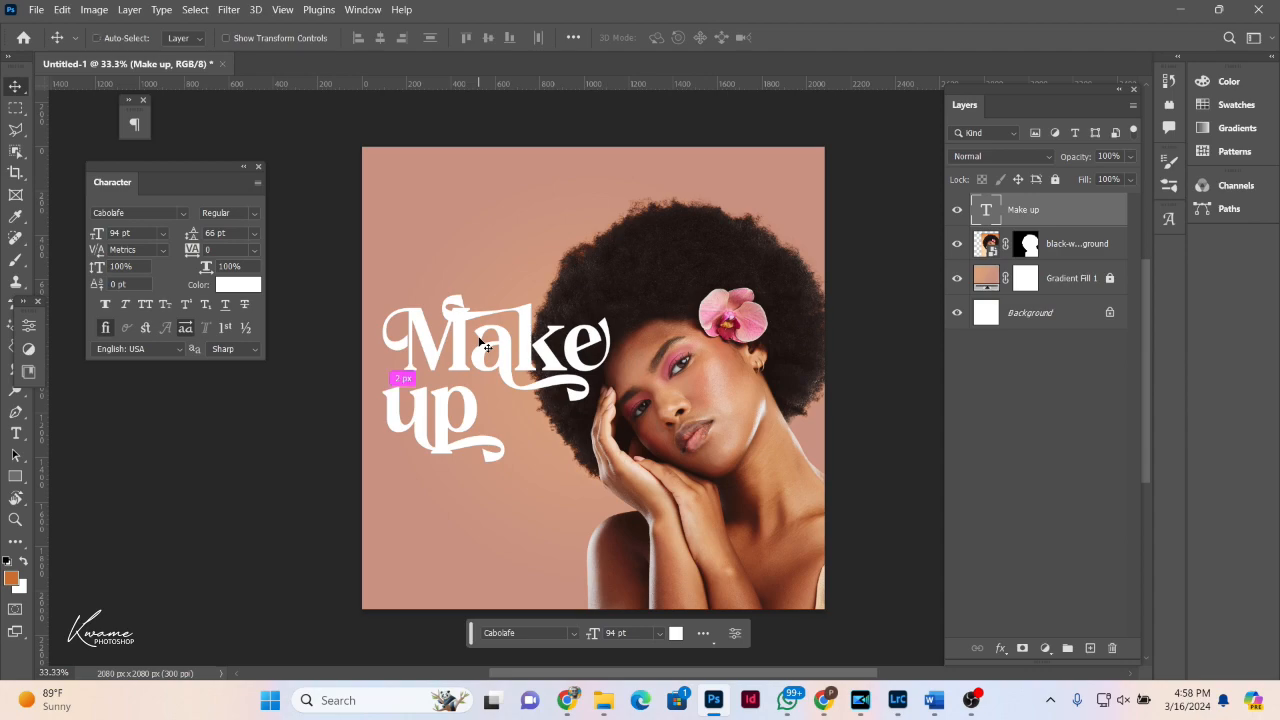
Step: Scale the "Make up" heading down to about 82.78 pt and nudge it slightly right and up
{"action": "key", "text": "ctrl+t"}
{"action": "left_click_drag", "start_coordinate": [610, 461], "coordinate": [587, 440]}
{"action": "key", "text": "Return"}
{"action": "mouse_move", "coordinate": [445, 375]}
{"action": "left_mouse_down"}
{"action": "mouse_move", "coordinate": [468, 372]}
{"action": "mouse_move", "coordinate": [455, 368]}
{"action": "left_mouse_up"}
Step: Draw a rectangle about 301 x 320 px below the heading, filled white with a 0 px stroke
{"action": "key", "text": "u"}
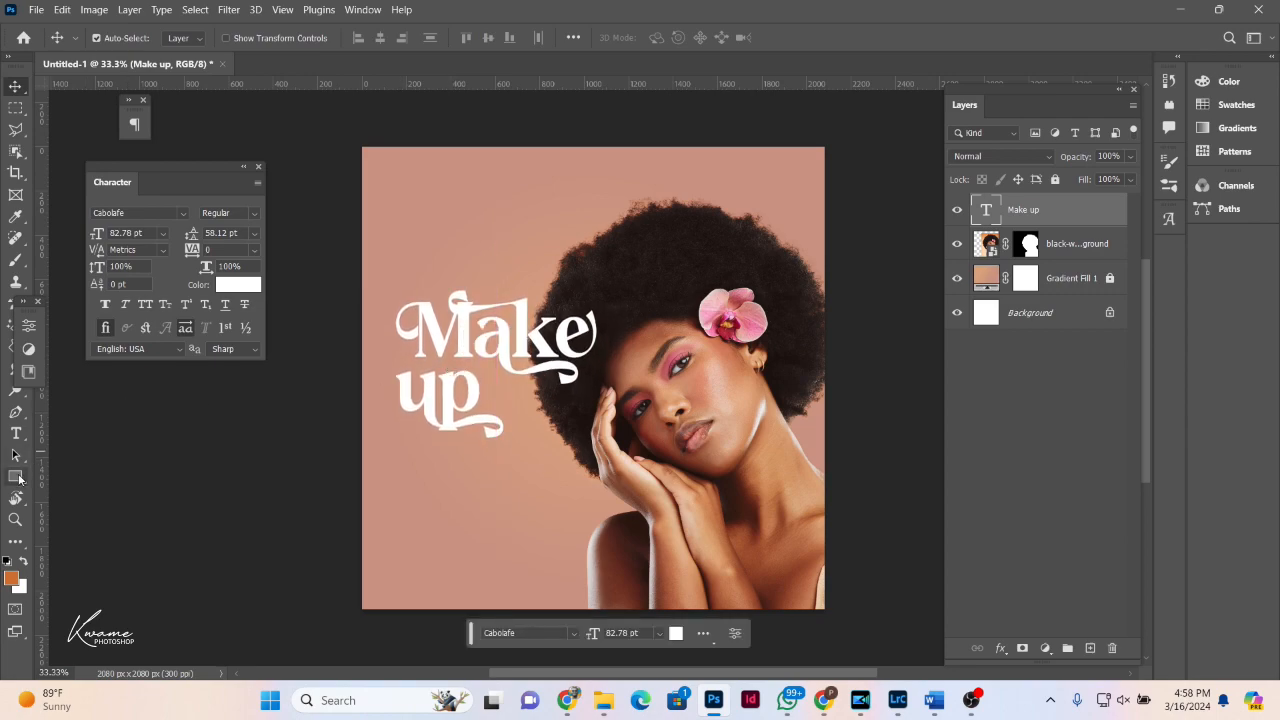
{"action": "left_click_drag", "start_coordinate": [378, 462], "coordinate": [445, 531]}
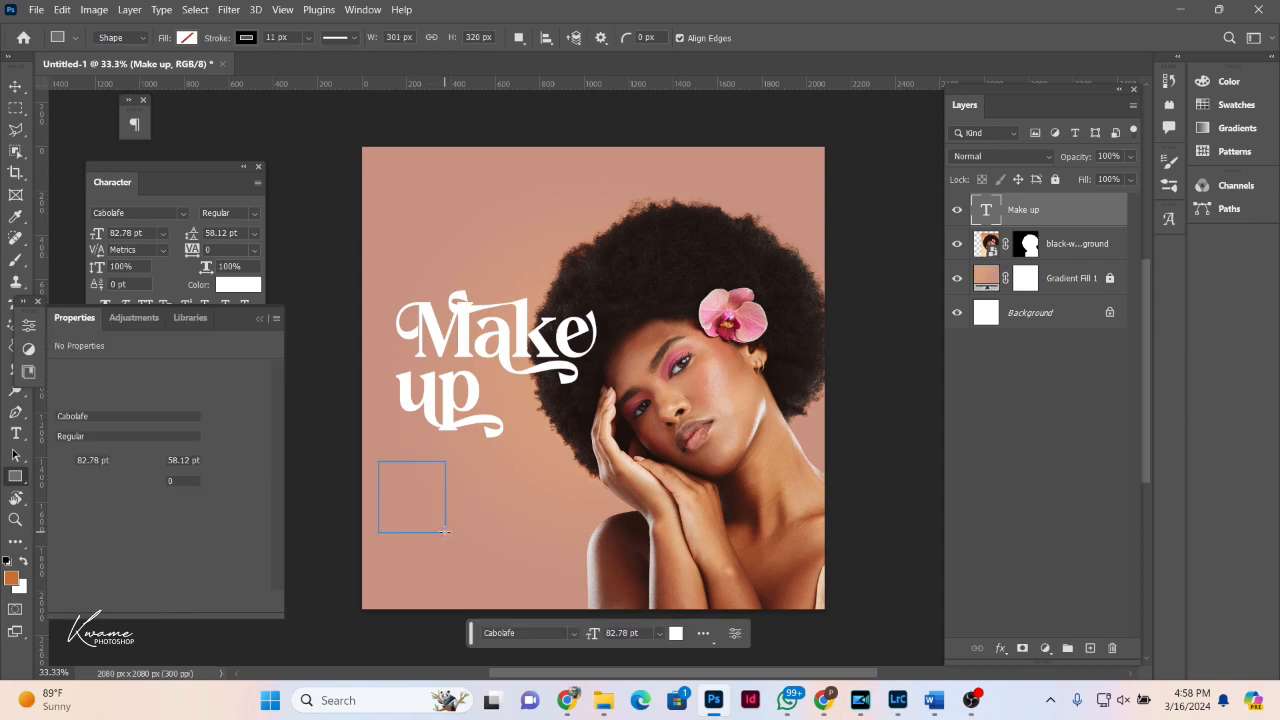
{"action": "left_click", "coordinate": [259, 320]}
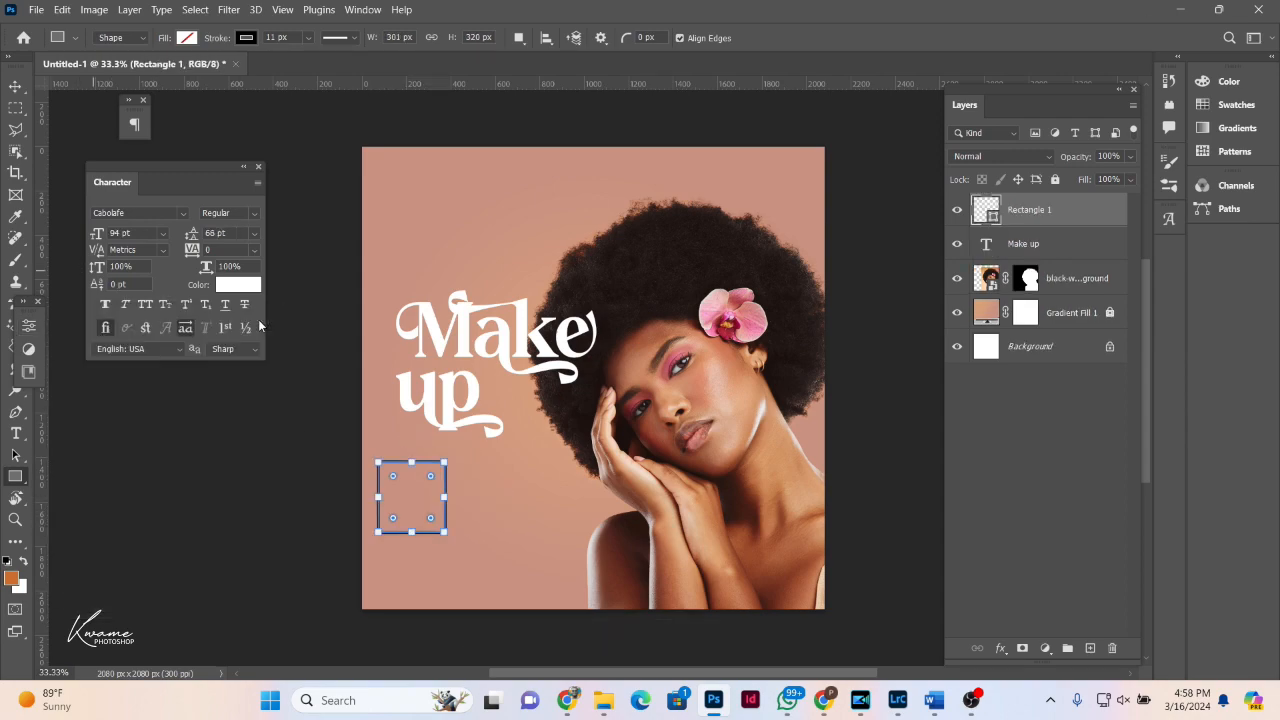
{"action": "left_click", "coordinate": [188, 39]}
{"action": "left_click", "coordinate": [206, 124]}
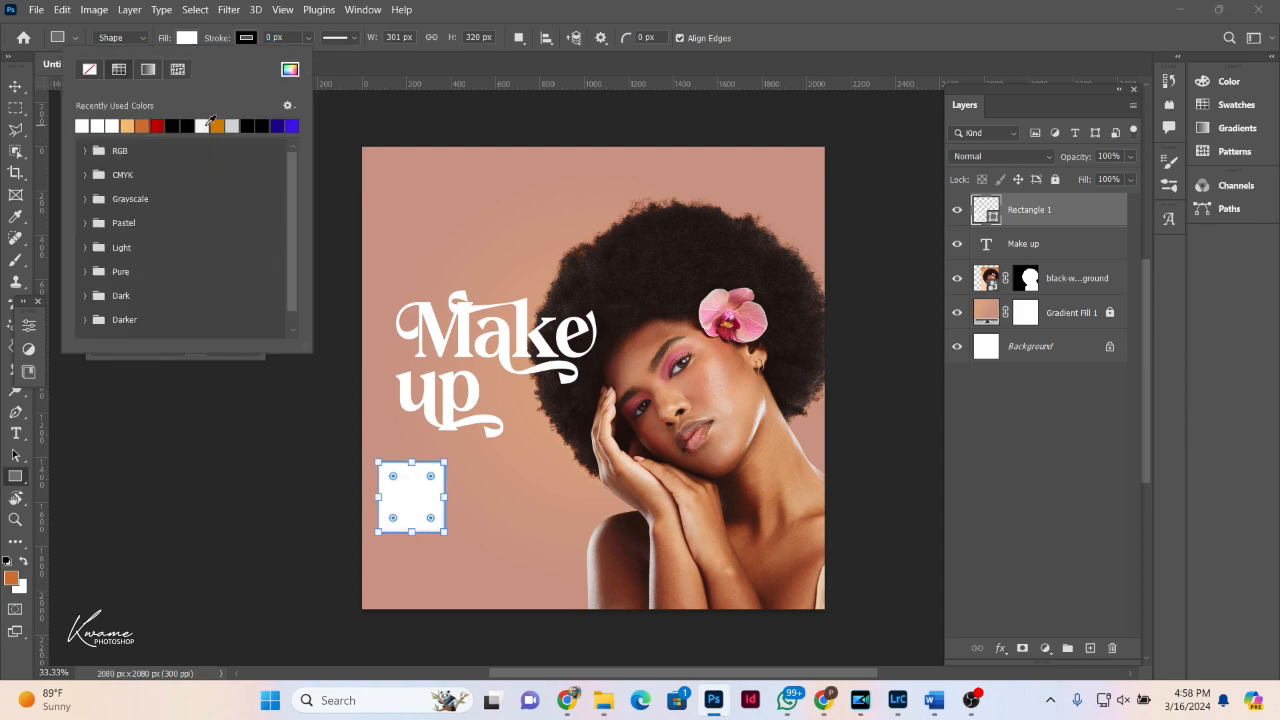
Step: Duplicate the white rectangle twice to form an evenly spaced row of three boxes below the heading
{"action": "left_click", "coordinate": [15, 87]}
{"action": "left_click_drag", "start_coordinate": [399, 506], "coordinate": [537, 510]}
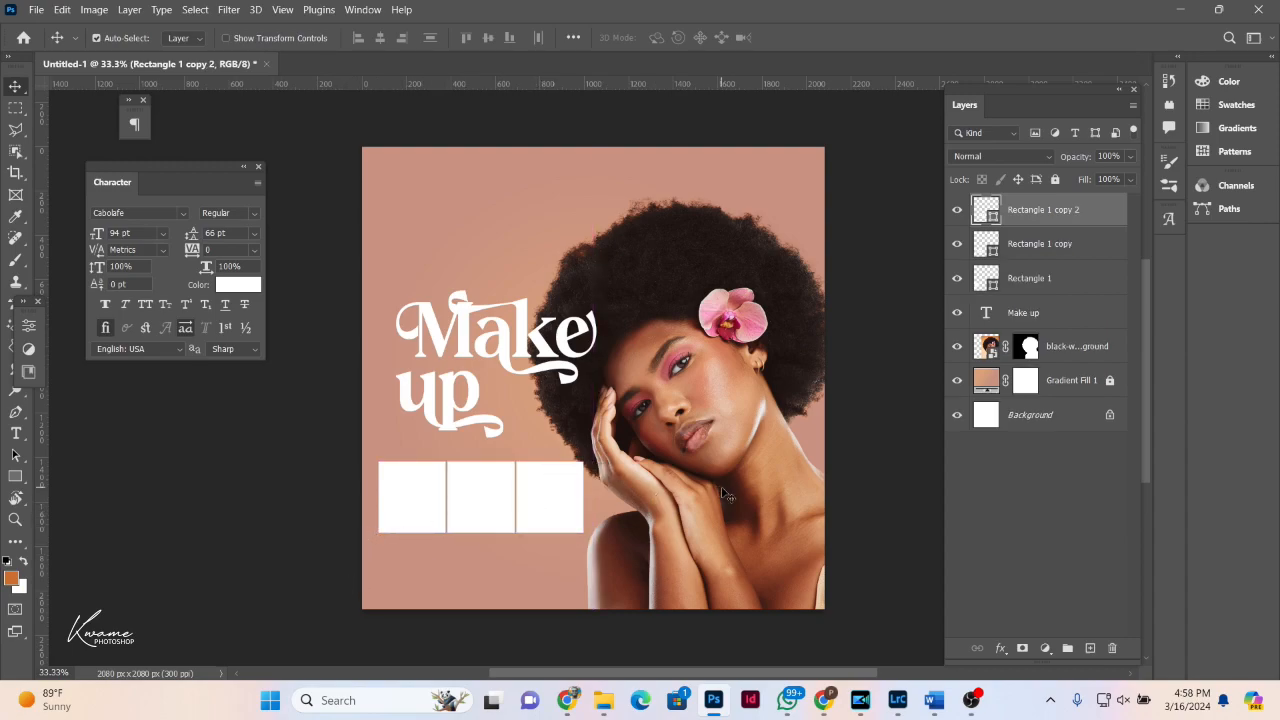
Step: Lock the model layer and move the three white boxes together slightly right and up
{"action": "left_click", "coordinate": [727, 496]}
{"action": "left_click", "coordinate": [1053, 179]}
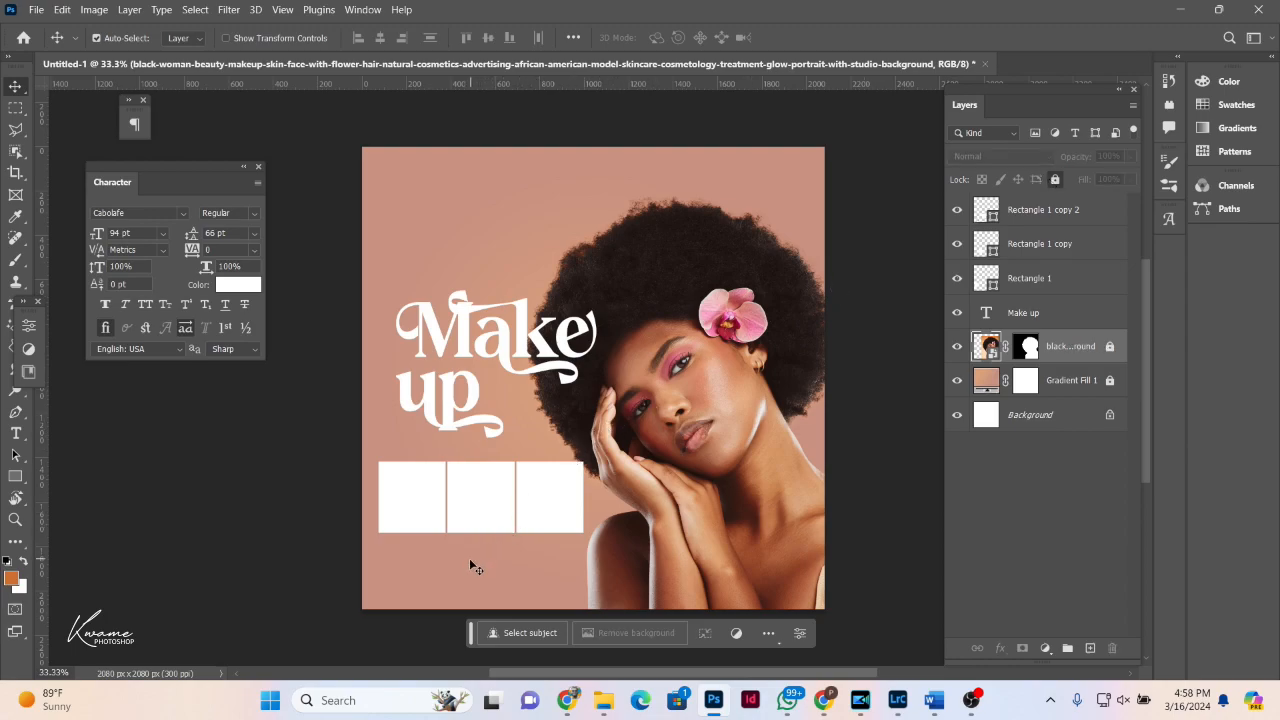
{"action": "left_click_drag", "start_coordinate": [393, 563], "coordinate": [595, 466]}
{"action": "left_click_drag", "start_coordinate": [537, 503], "coordinate": [562, 501]}
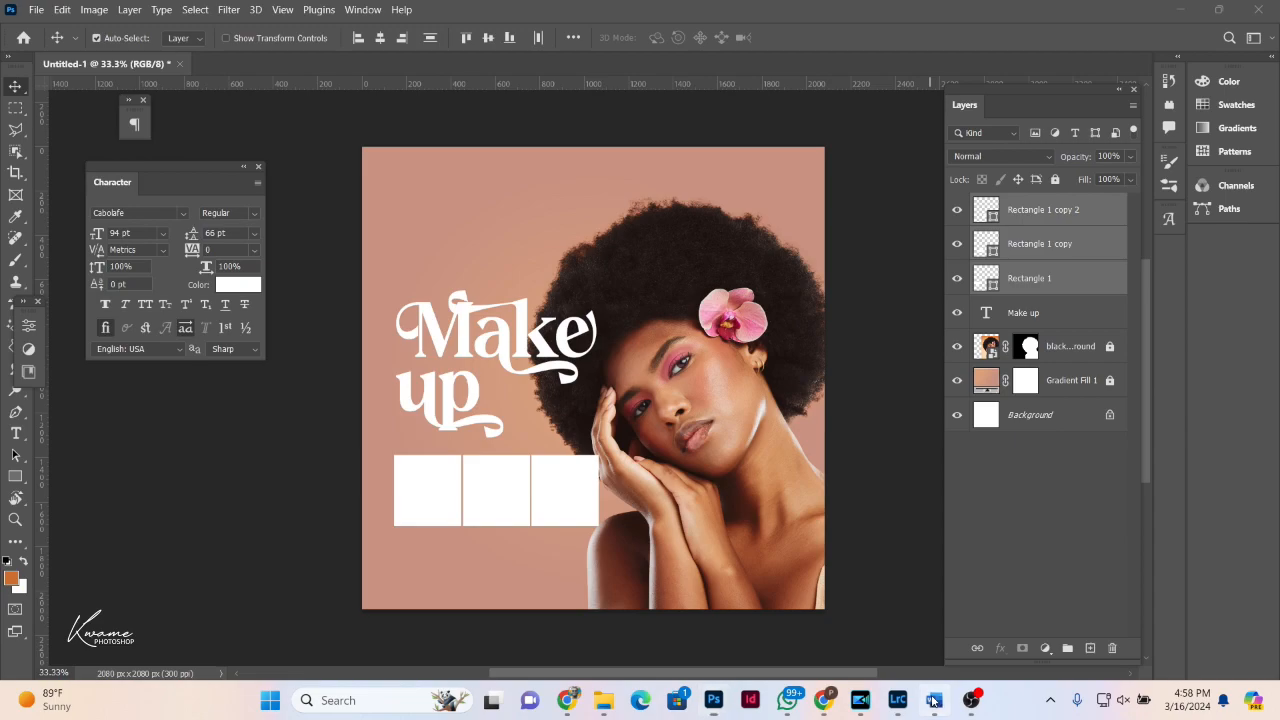
Step: Switch to Word, copy the product list from Setting Powder to Foundation, and return to Photoshop
{"action": "left_click", "coordinate": [933, 700]}
{"action": "left_click_drag", "start_coordinate": [575, 553], "coordinate": [457, 300]}
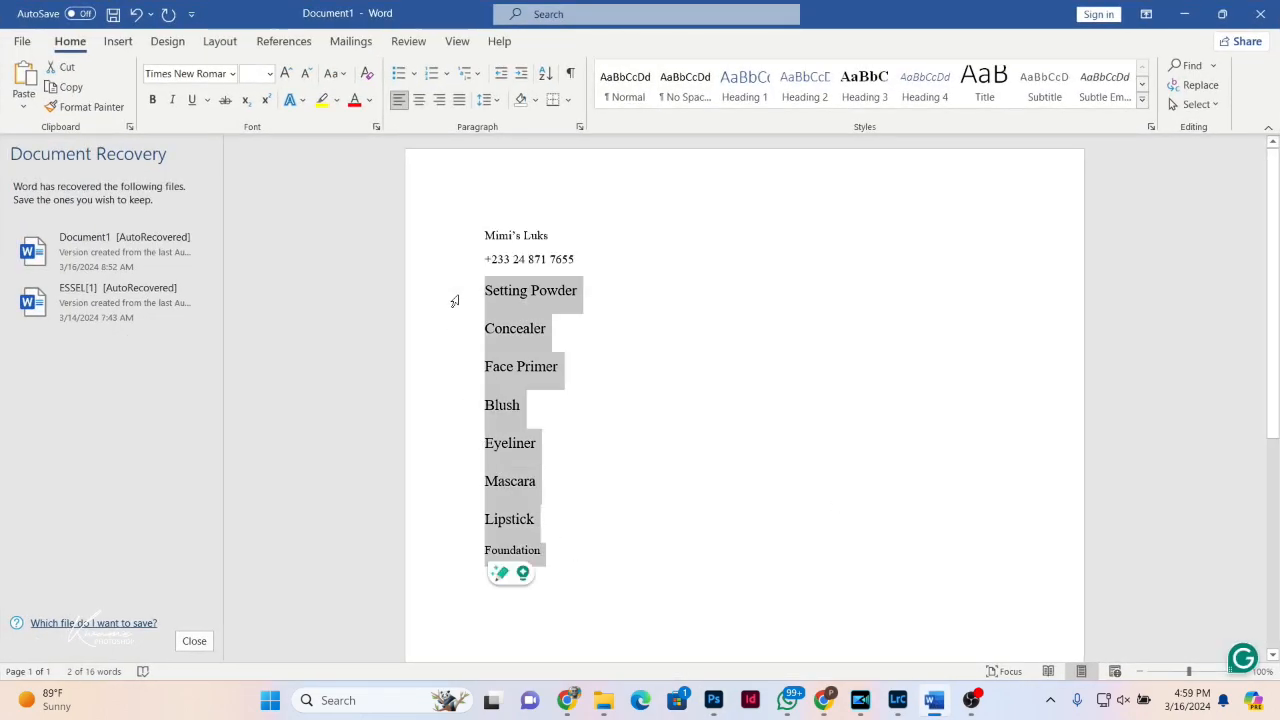
{"action": "left_click", "coordinate": [1183, 14]}
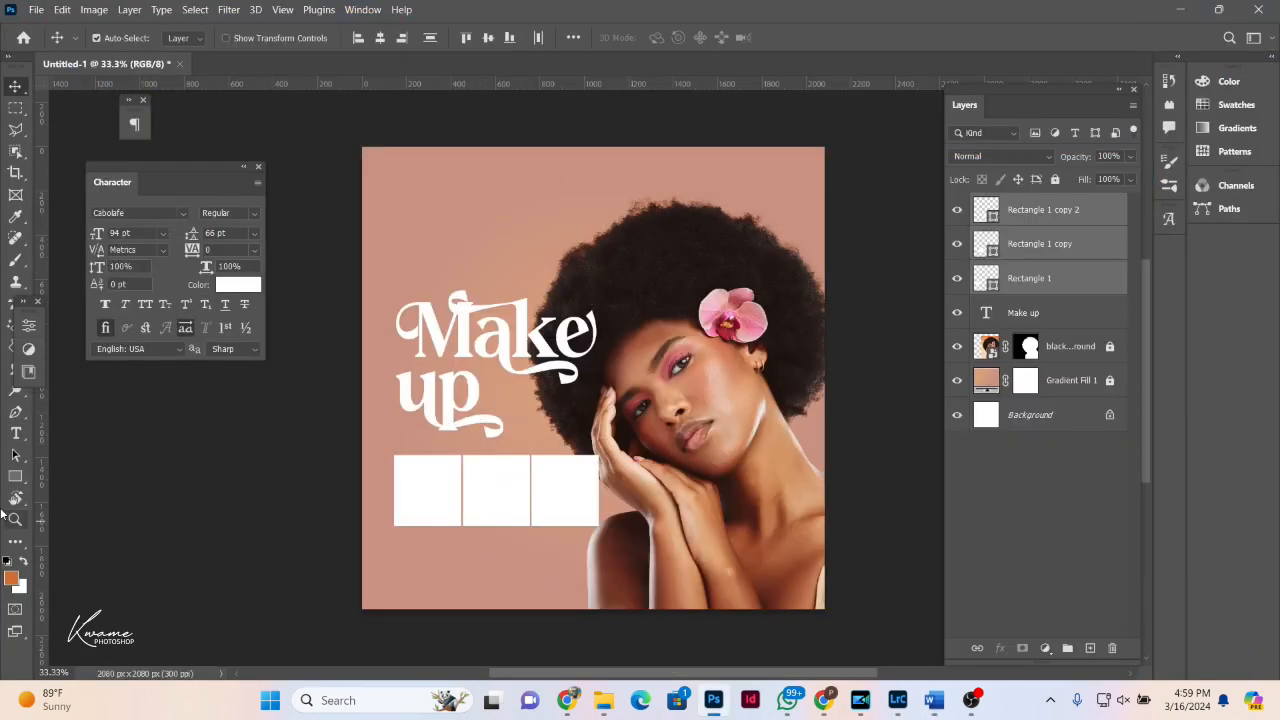
Step: Create a paragraph text box below the three white boxes, set in Gotham Medium at 13 pt
{"action": "left_click", "coordinate": [15, 433]}
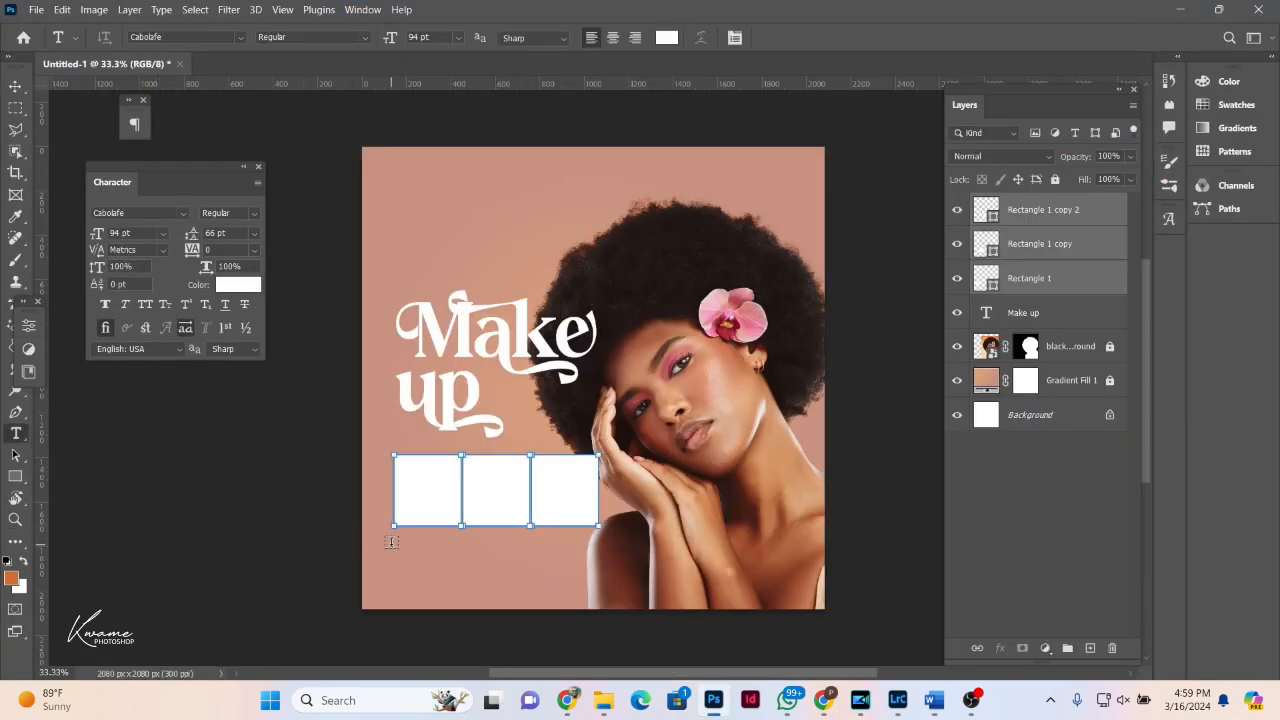
{"action": "left_click_drag", "start_coordinate": [391, 541], "coordinate": [598, 586]}
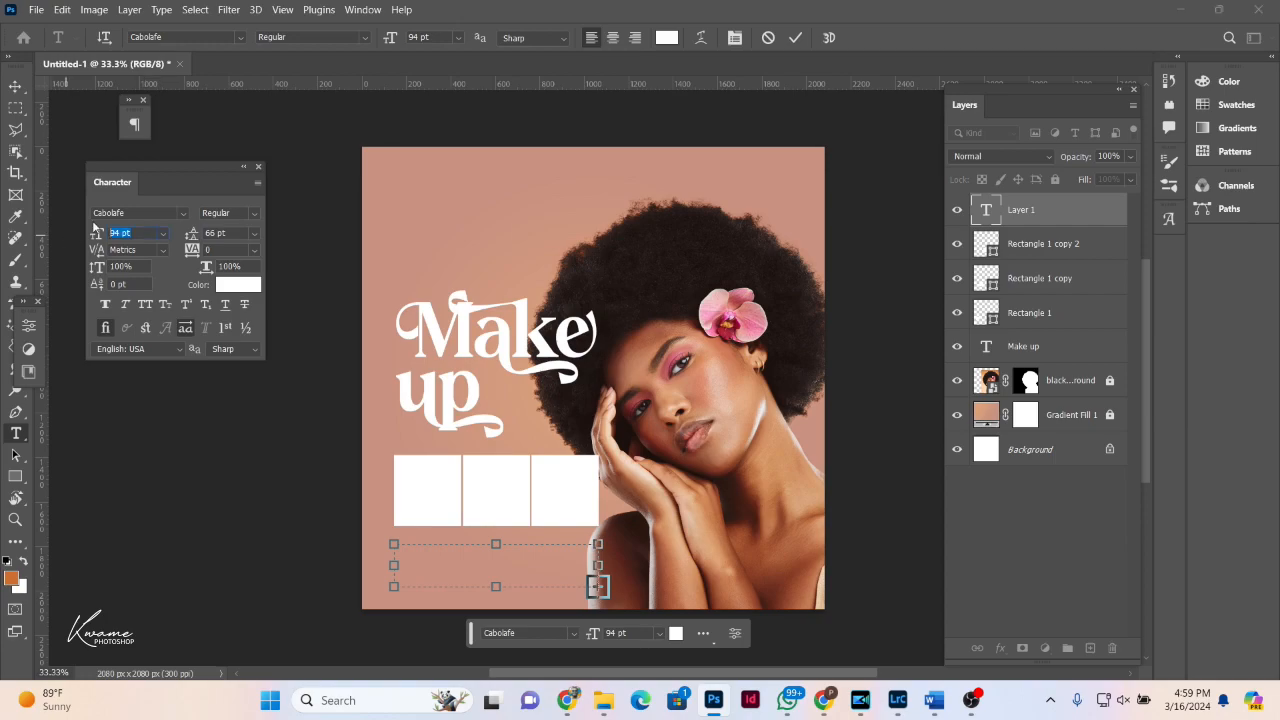
{"action": "left_click_drag", "start_coordinate": [93, 245], "coordinate": [44, 246]}
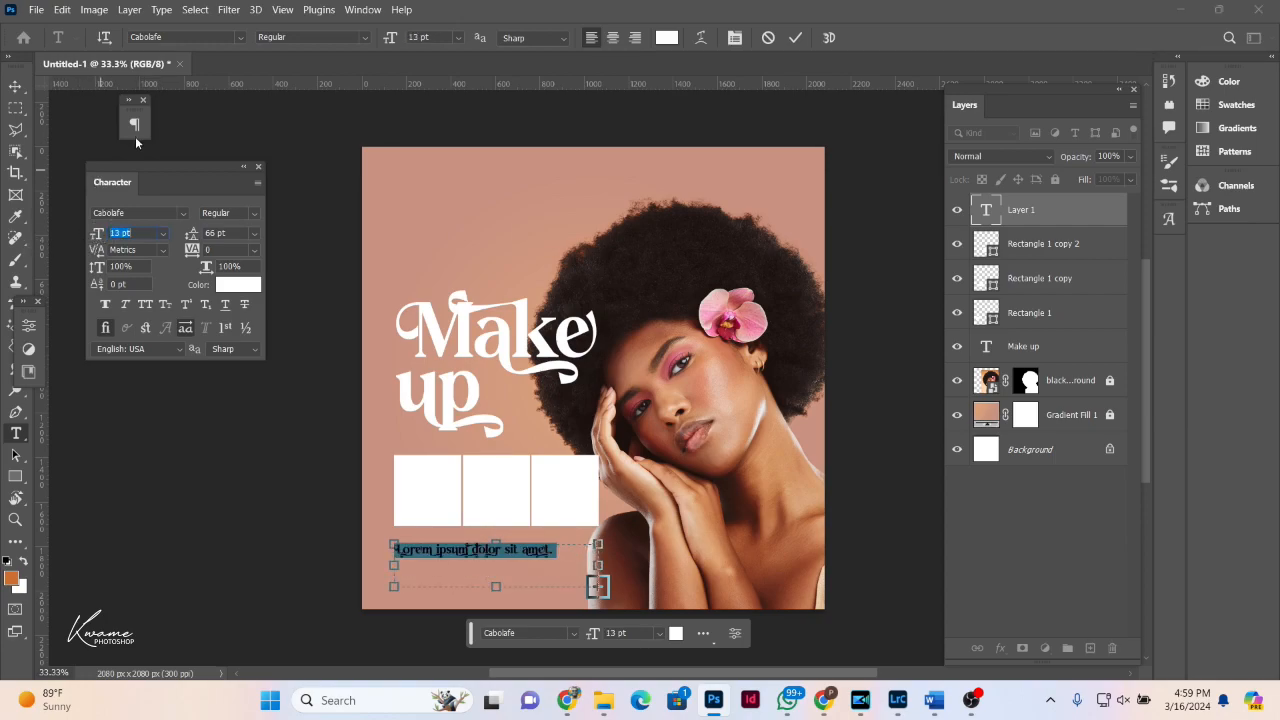
{"action": "left_click", "coordinate": [147, 213]}
{"action": "type", "text": "gotham"}
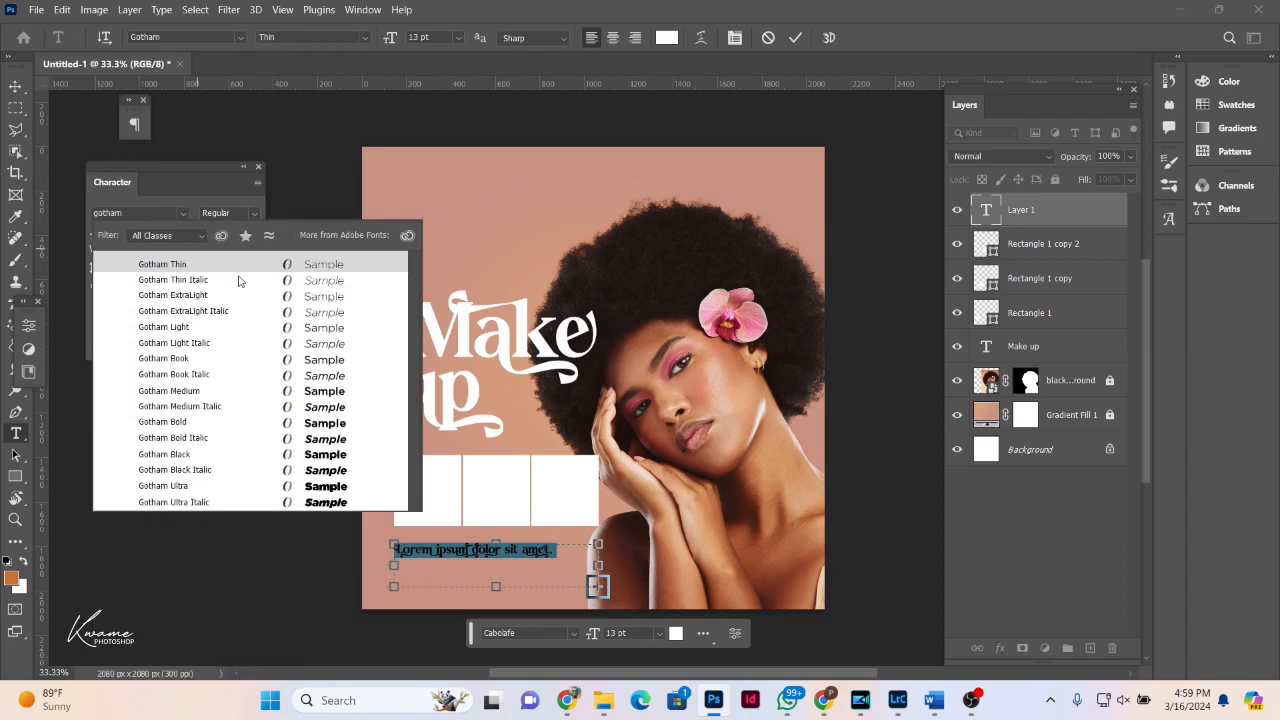
{"action": "left_click", "coordinate": [296, 392]}
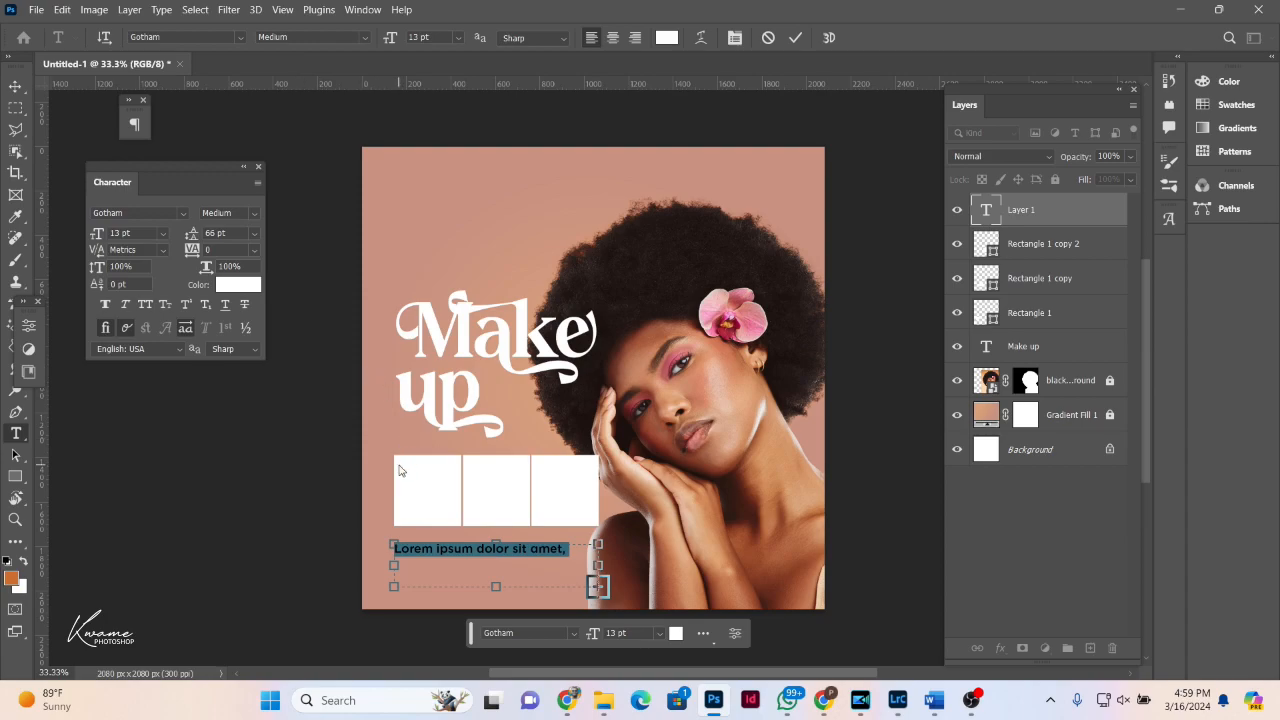
Step: Paste the copied product list into the text box and set its leading to Auto
{"action": "key", "text": "Right"}
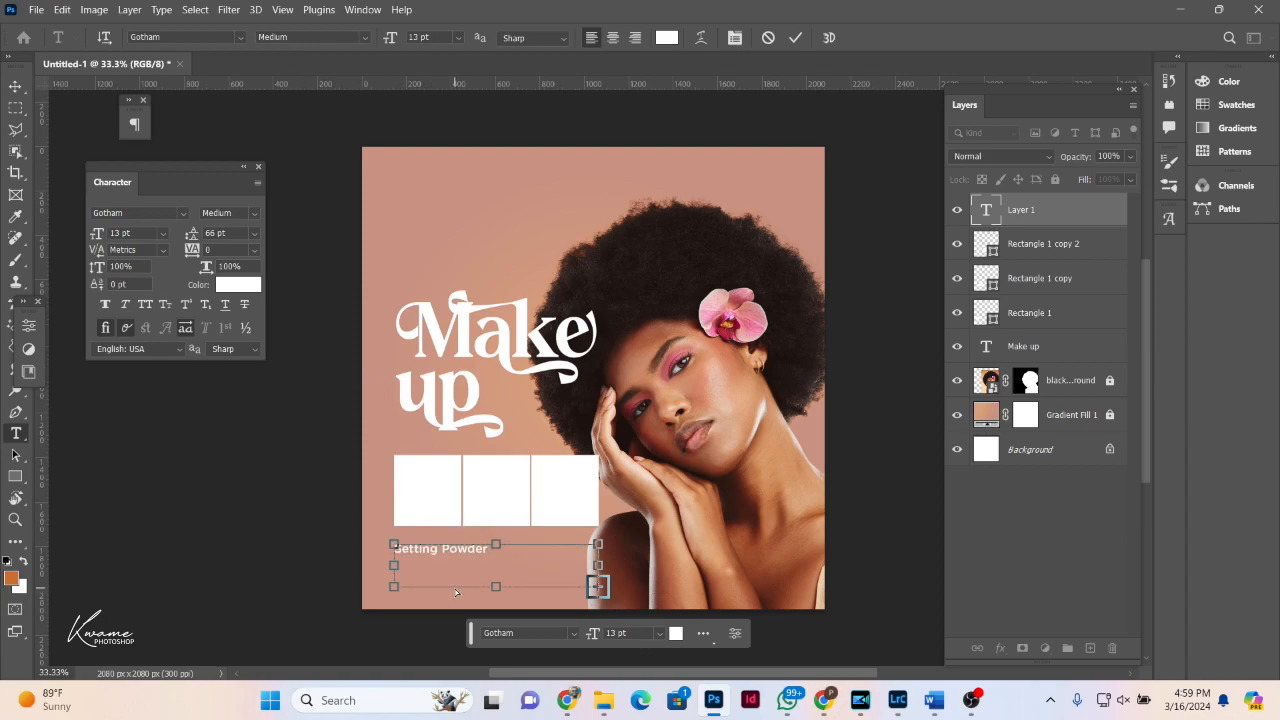
{"action": "key", "text": "ctrl+a"}
{"action": "left_click", "coordinate": [255, 235]}
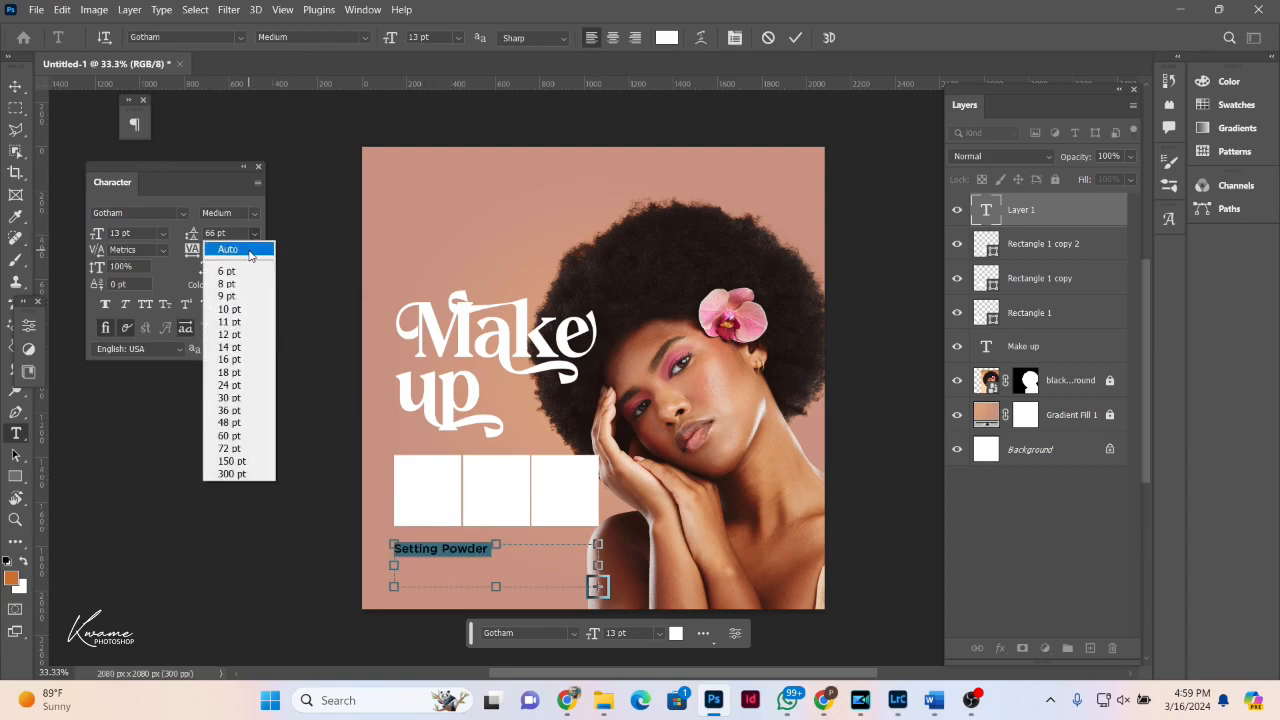
{"action": "left_click", "coordinate": [235, 250]}
Step: Join the first items with commas into the lines "Setting Powder, Concealer" and "Face Primer, Blush, Eyeliner"
{"action": "left_click", "coordinate": [411, 565]}
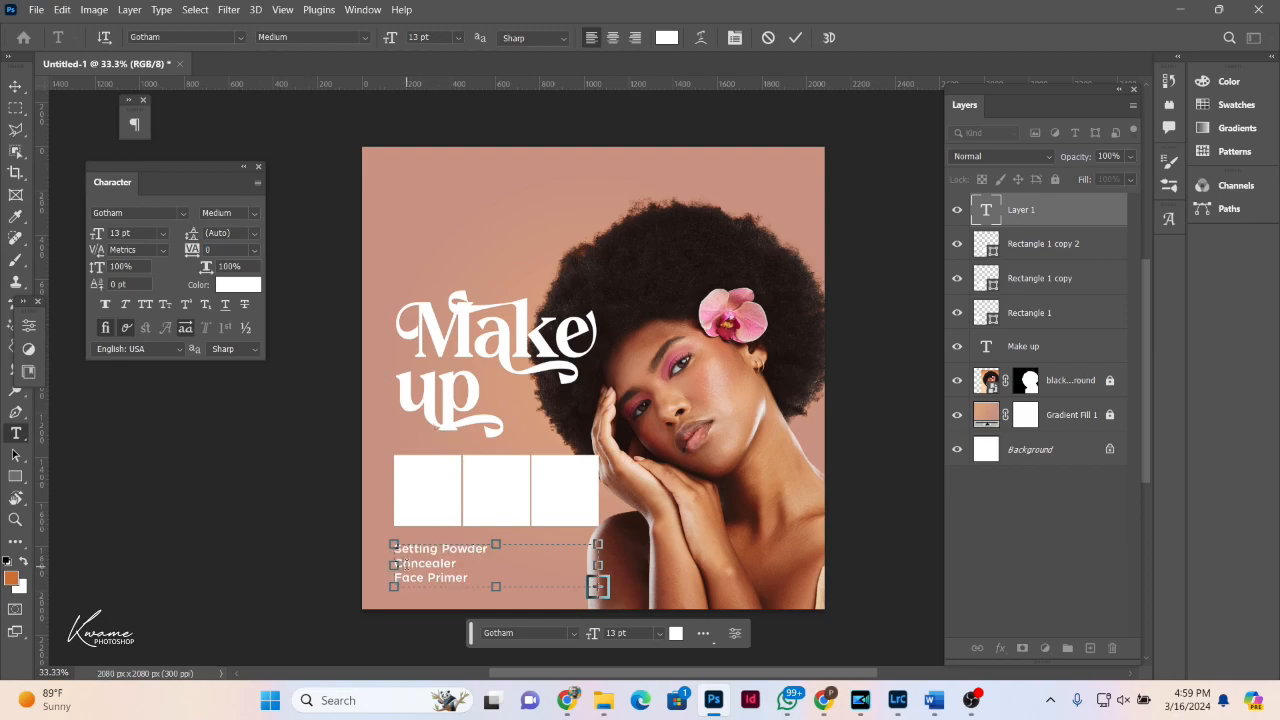
{"action": "key", "text": "BackSpace"}
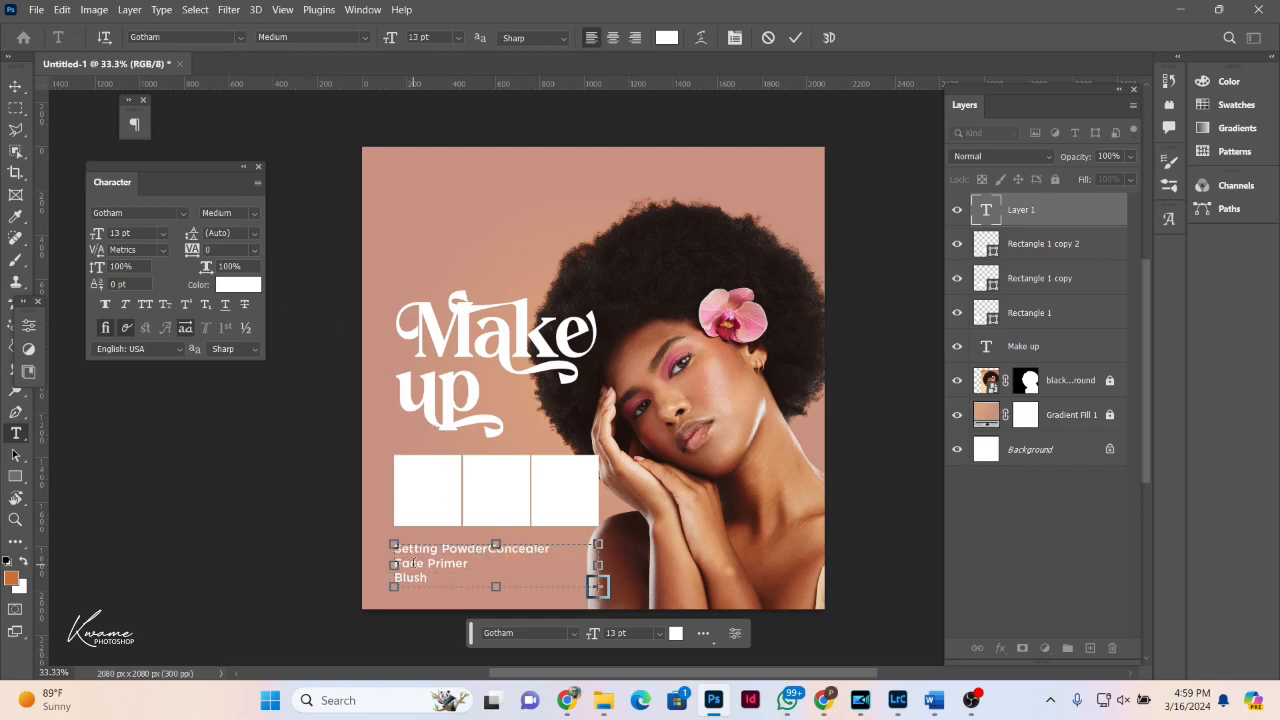
{"action": "type", "text": ","}
{"action": "key", "text": "BackSpace"}
{"action": "type", "text": ","}
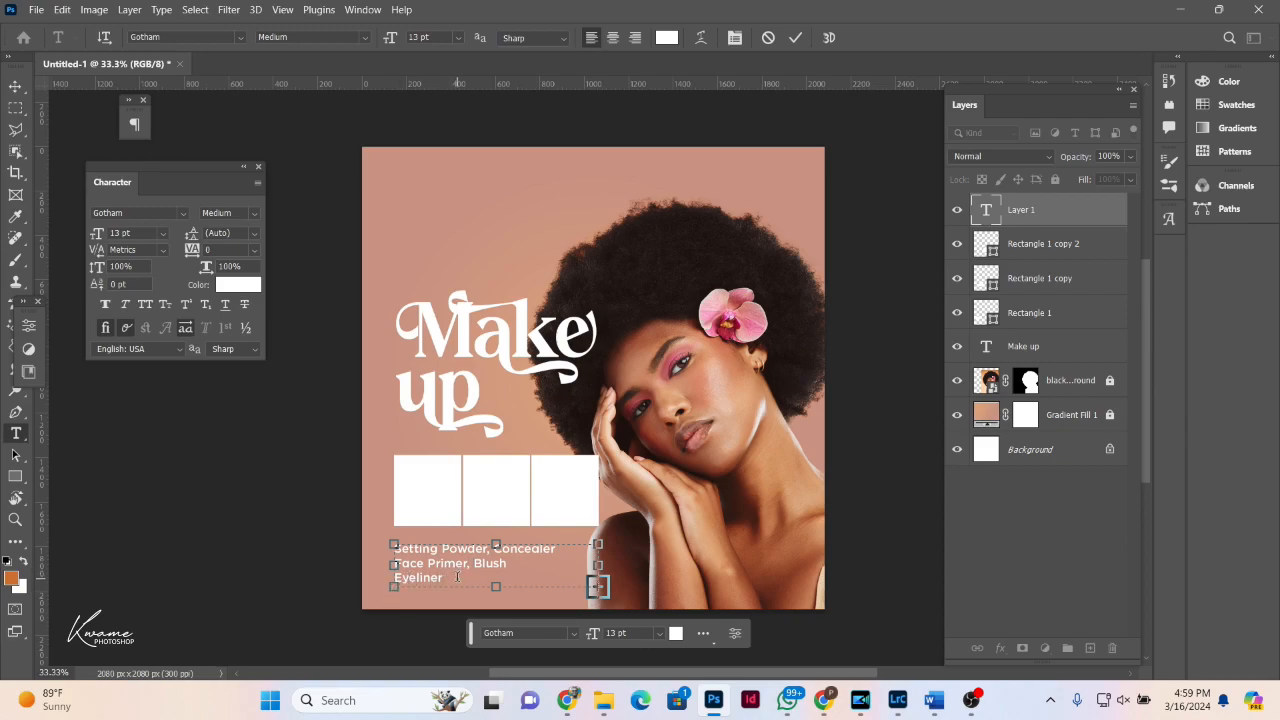
{"action": "key", "text": "BackSpace"}
{"action": "type", "text": ","}
Step: Join the remaining items into the line "Mascara, Lipstick, Foundation" and resize the text box to fit the three-line list
{"action": "left_click_drag", "start_coordinate": [496, 586], "coordinate": [495, 601]}
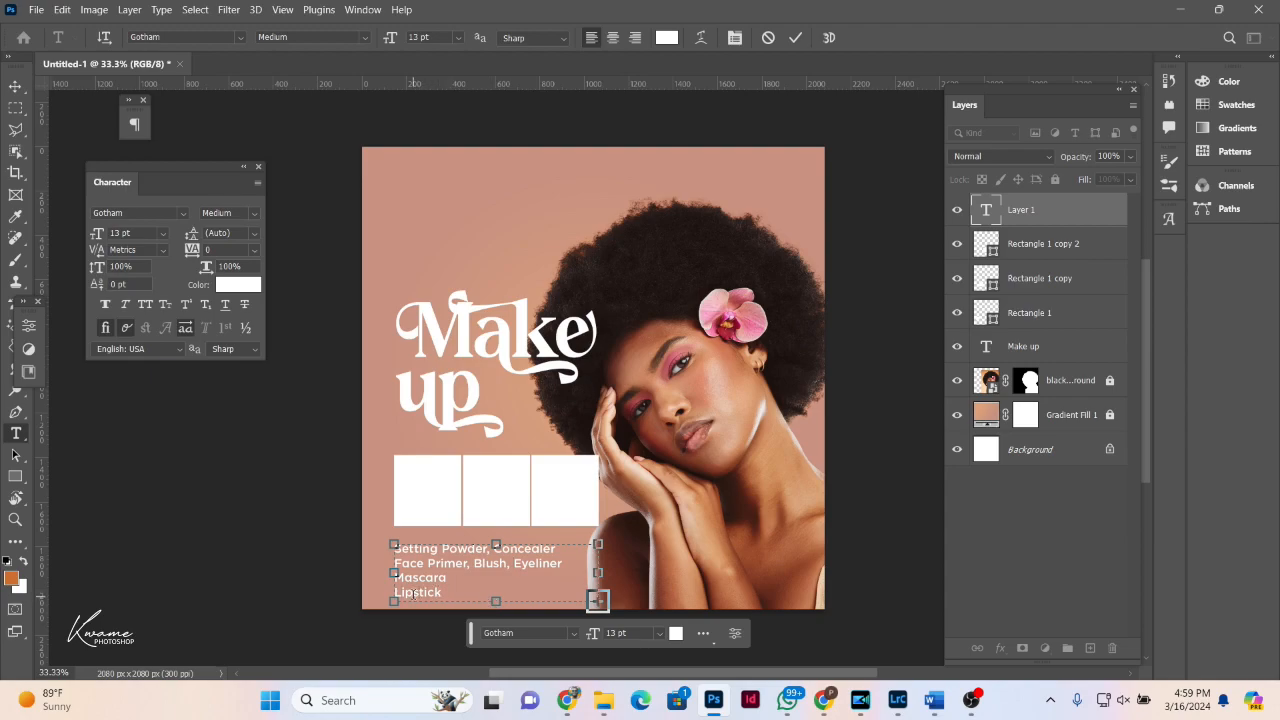
{"action": "key", "text": "BackSpace"}
{"action": "type", "text": ", Lipstick"}
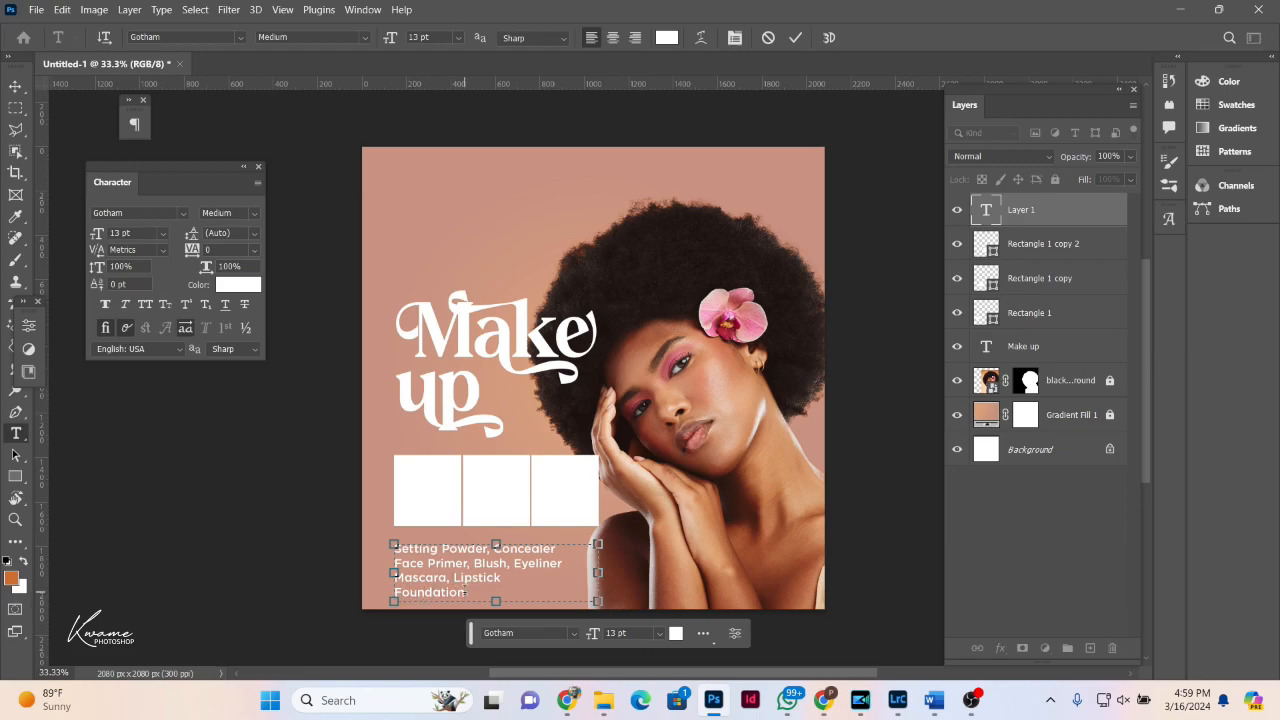
{"action": "key", "text": "BackSpace"}
{"action": "type", "text": ", Foundation"}
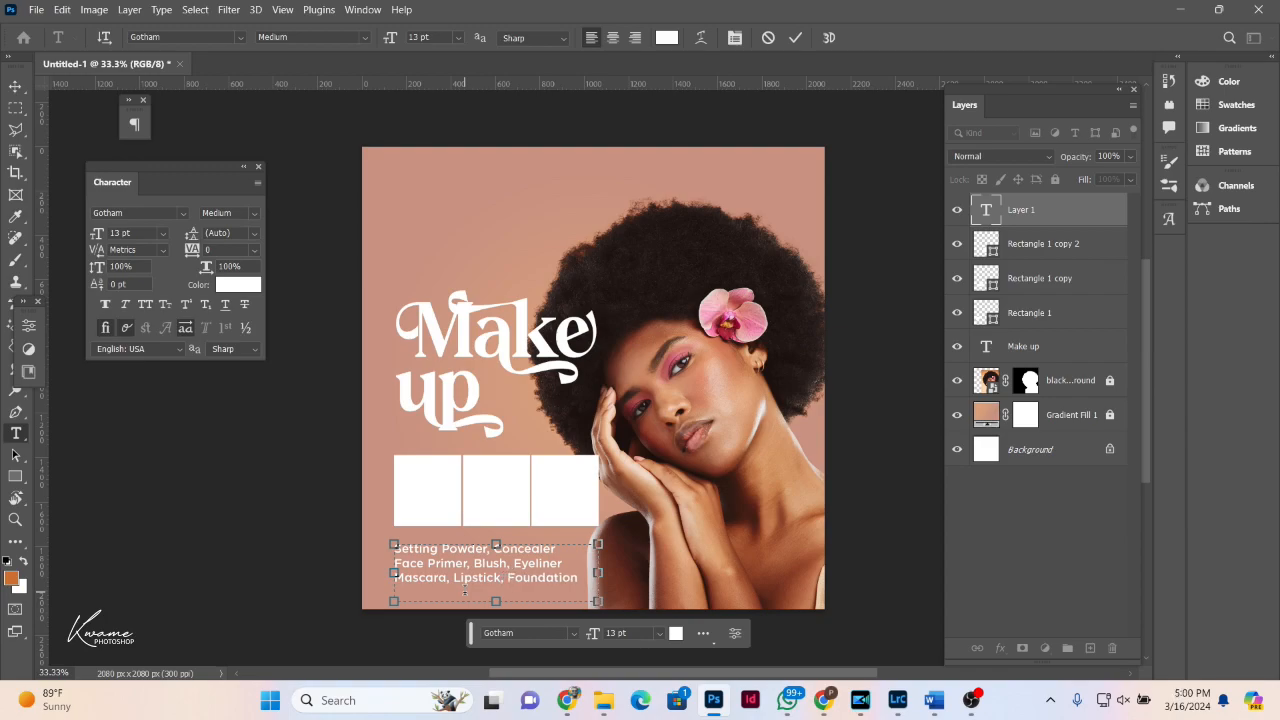
{"action": "left_click_drag", "start_coordinate": [600, 574], "coordinate": [607, 574]}
{"action": "left_click_drag", "start_coordinate": [510, 606], "coordinate": [497, 585]}
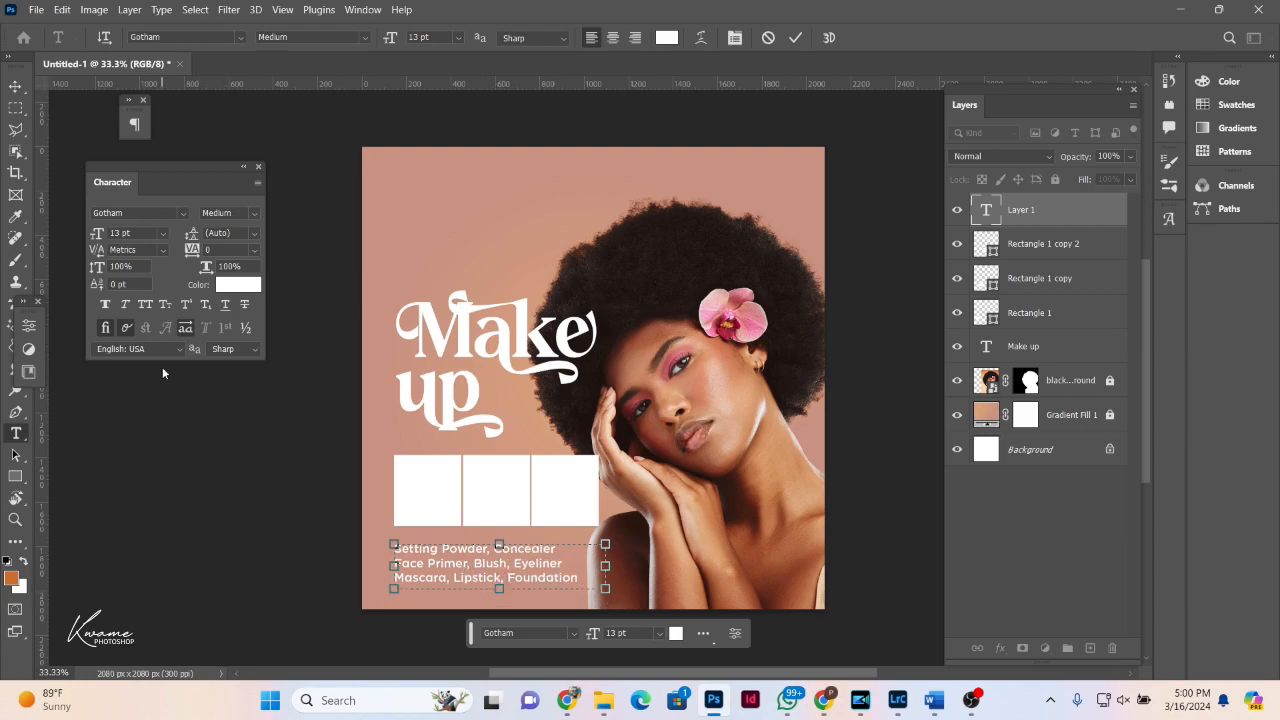
Step: Scale the product list down to about 10.69 pt and move it up close beneath the white boxes
{"action": "left_click", "coordinate": [15, 84]}
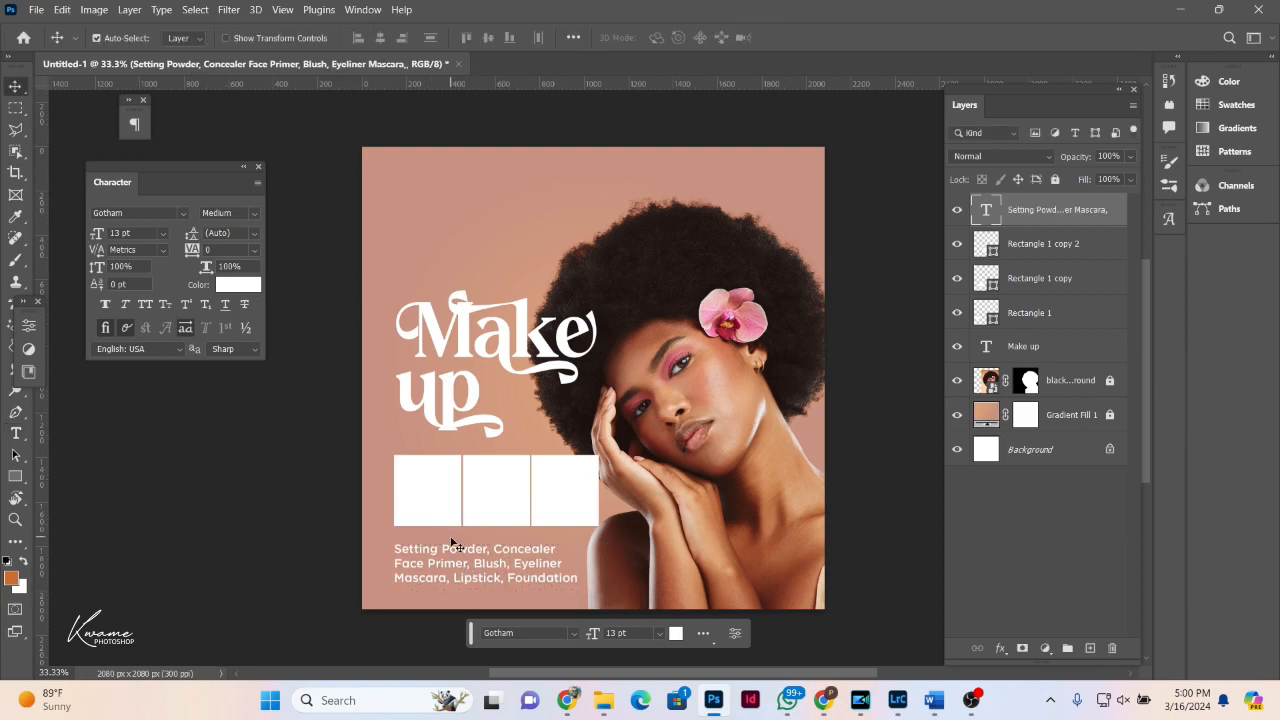
{"action": "left_click_drag", "start_coordinate": [445, 566], "coordinate": [445, 557]}
{"action": "key", "text": "ctrl+t"}
{"action": "left_click_drag", "start_coordinate": [604, 578], "coordinate": [568, 582]}
{"action": "key", "text": "Return"}
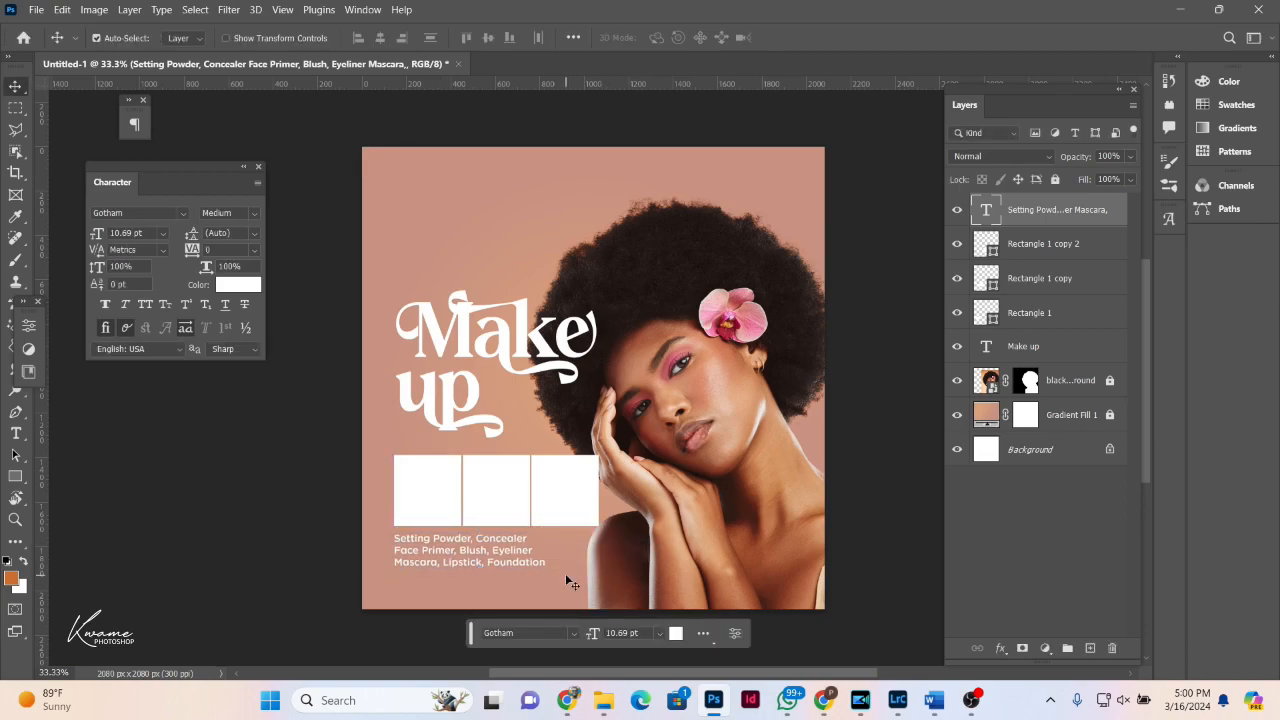
{"action": "key", "text": "shift+Up"}
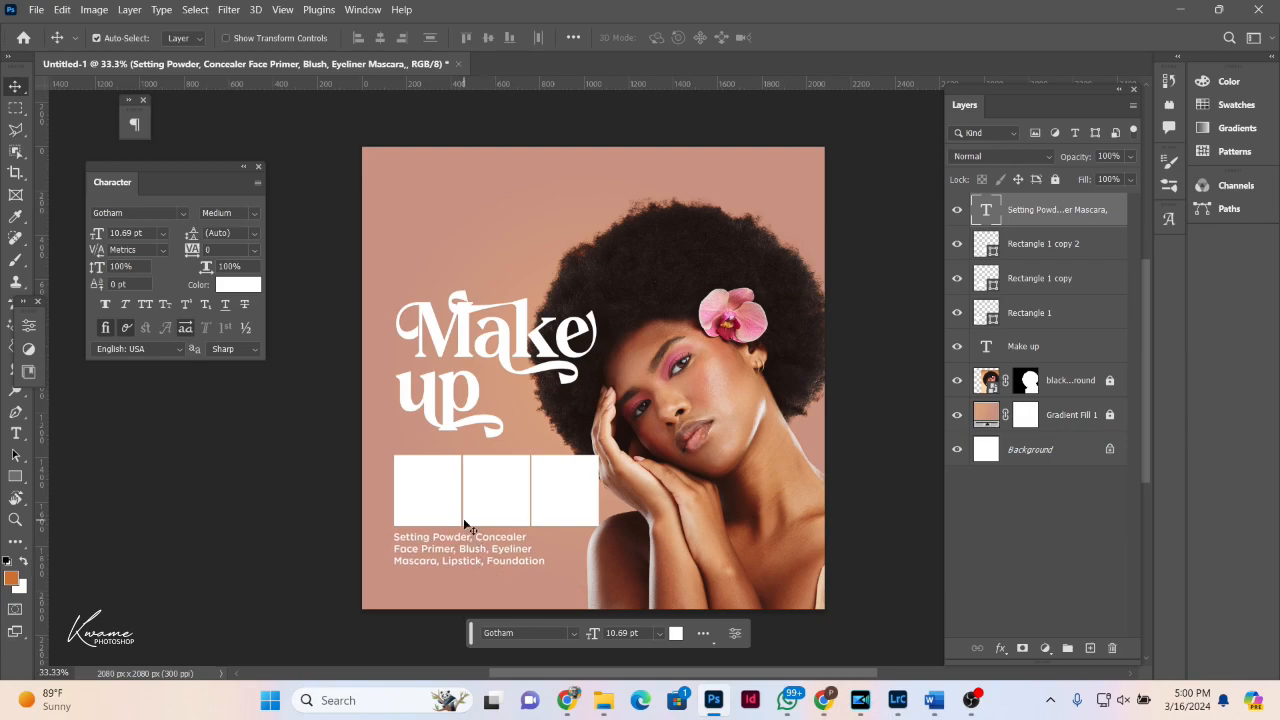
{"action": "left_click_drag", "start_coordinate": [390, 456], "coordinate": [517, 561]}
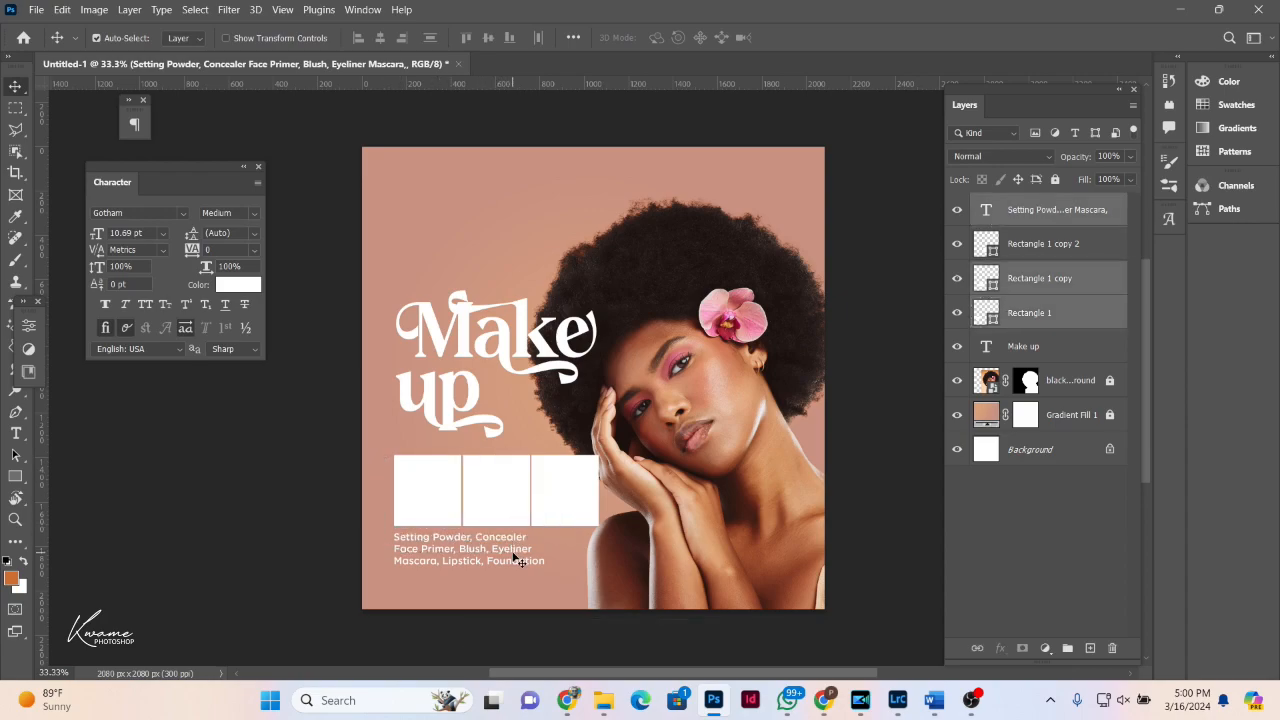
{"action": "key", "text": "shift+Up"}
{"action": "key", "text": "shift+Up"}
{"action": "key", "text": "shift+Up"}
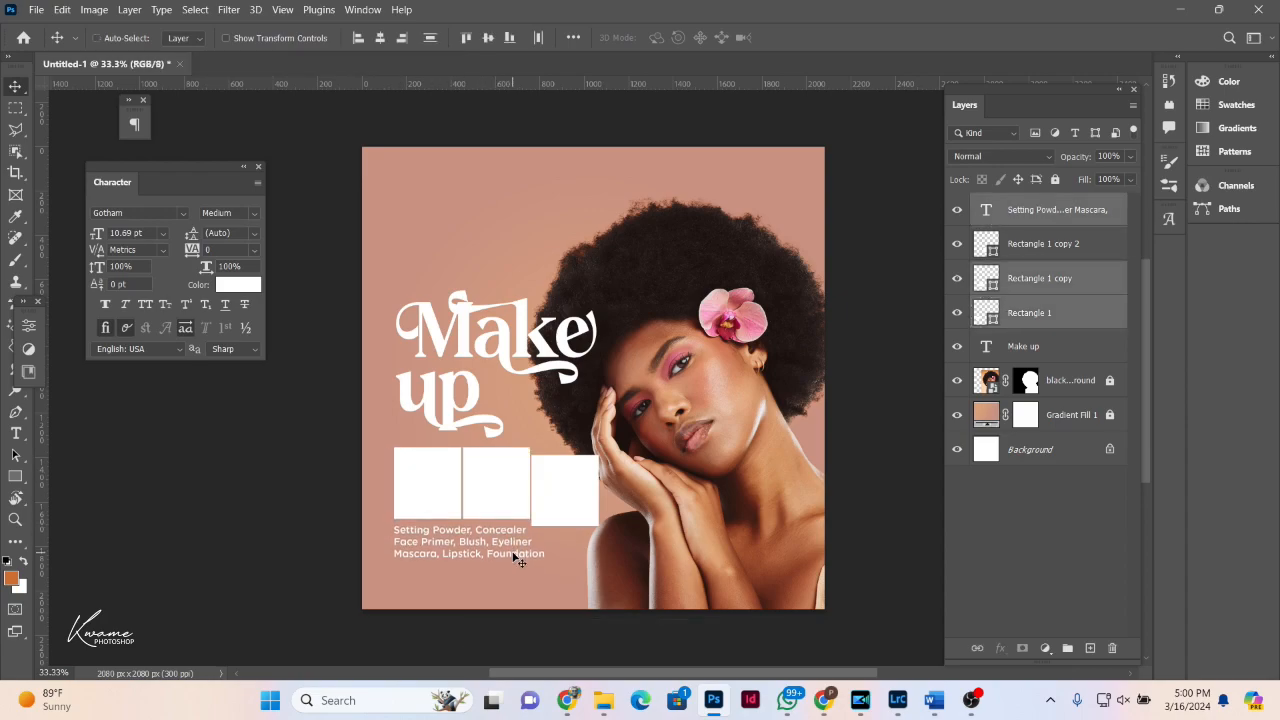
{"action": "left_click_drag", "start_coordinate": [513, 554], "coordinate": [515, 558]}
Step: Move all three white boxes and the product list together up closer to the heading
{"action": "left_click_drag", "start_coordinate": [376, 493], "coordinate": [604, 578]}
{"action": "key", "text": "shift+Up"}
{"action": "key", "text": "shift+Up"}
{"action": "key", "text": "shift+Up"}
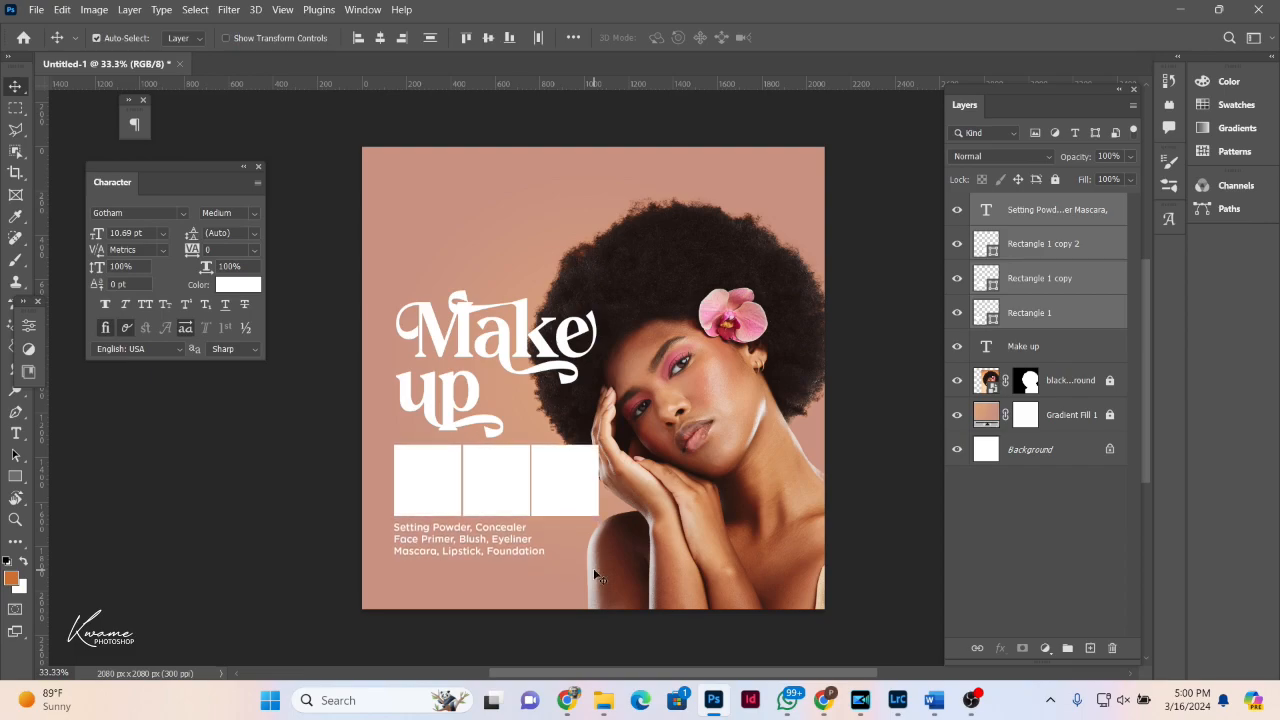
Step: Move the "Make up" heading, the three boxes and the product list together up and slightly left
{"action": "left_click_drag", "start_coordinate": [377, 315], "coordinate": [490, 482]}
{"action": "key", "text": "ctrl+z"}
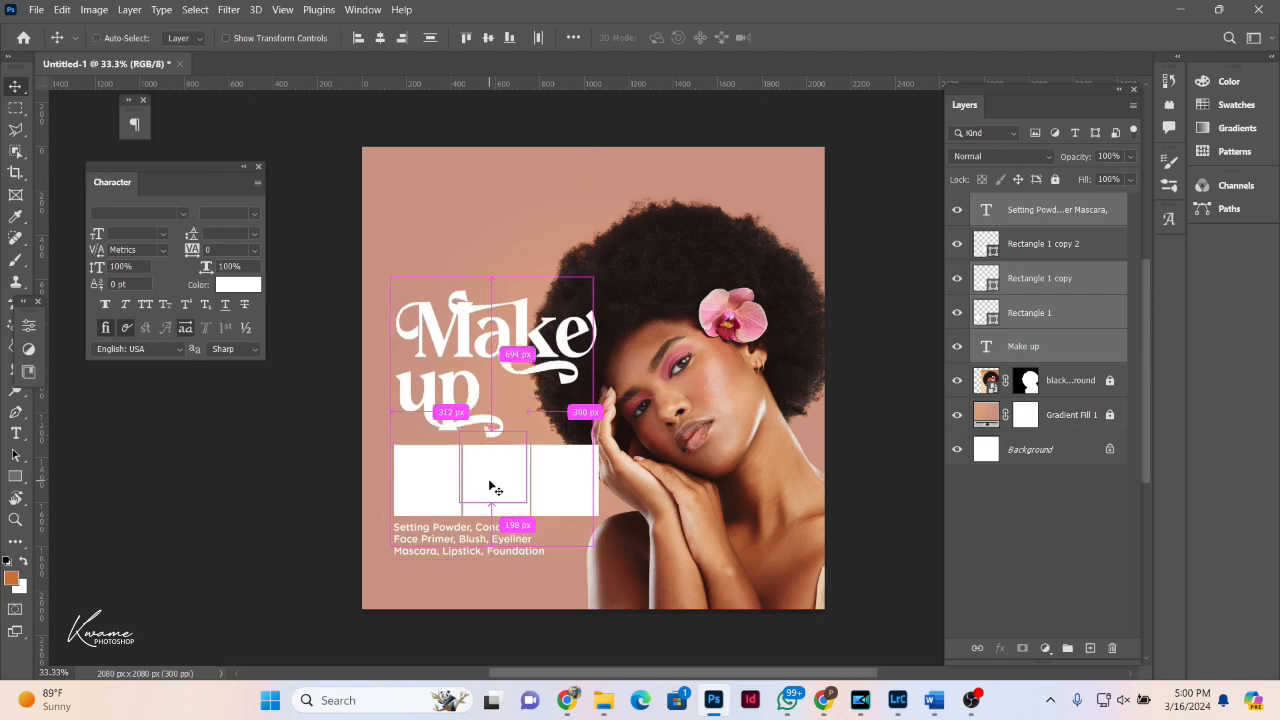
{"action": "left_click_drag", "start_coordinate": [358, 322], "coordinate": [535, 467]}
{"action": "key", "text": "Left"}
{"action": "key", "text": "Left"}
{"action": "key", "text": "Left"}
{"action": "key", "text": "Left"}
{"action": "key", "text": "Left"}
{"action": "key", "text": "Left"}
{"action": "key", "text": "Left"}
{"action": "key", "text": "Left"}
{"action": "key", "text": "Left"}
{"action": "key", "text": "Left"}
{"action": "key", "text": "Left"}
{"action": "key", "text": "Down"}
{"action": "key", "text": "Down"}
{"action": "key", "text": "Down"}
{"action": "key", "text": "Down"}
{"action": "key", "text": "Down"}
{"action": "key", "text": "Down"}
{"action": "key", "text": "Down"}
{"action": "key", "text": "Down"}
{"action": "key", "text": "Down"}
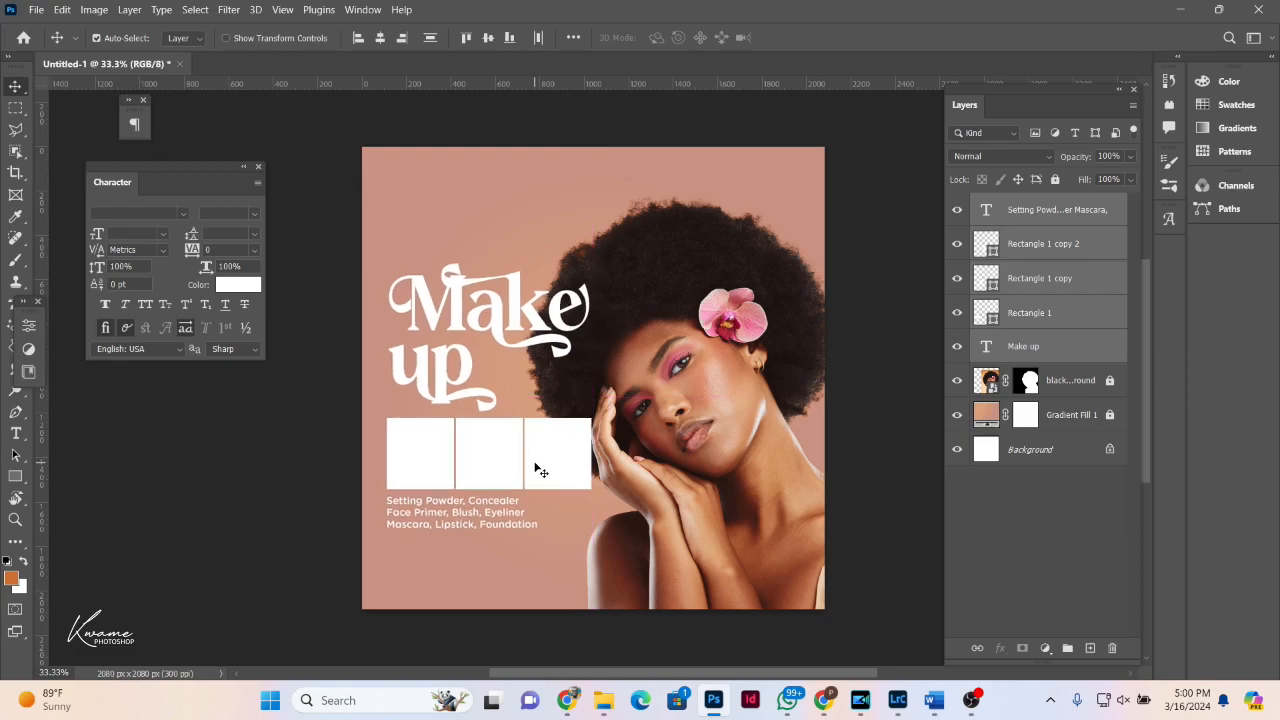
Step: Switch to Word, copy the contact phone number, and return to Photoshop
{"action": "left_click", "coordinate": [933, 700]}
{"action": "left_click", "coordinate": [603, 259]}
{"action": "left_click_drag", "start_coordinate": [603, 259], "coordinate": [465, 261]}
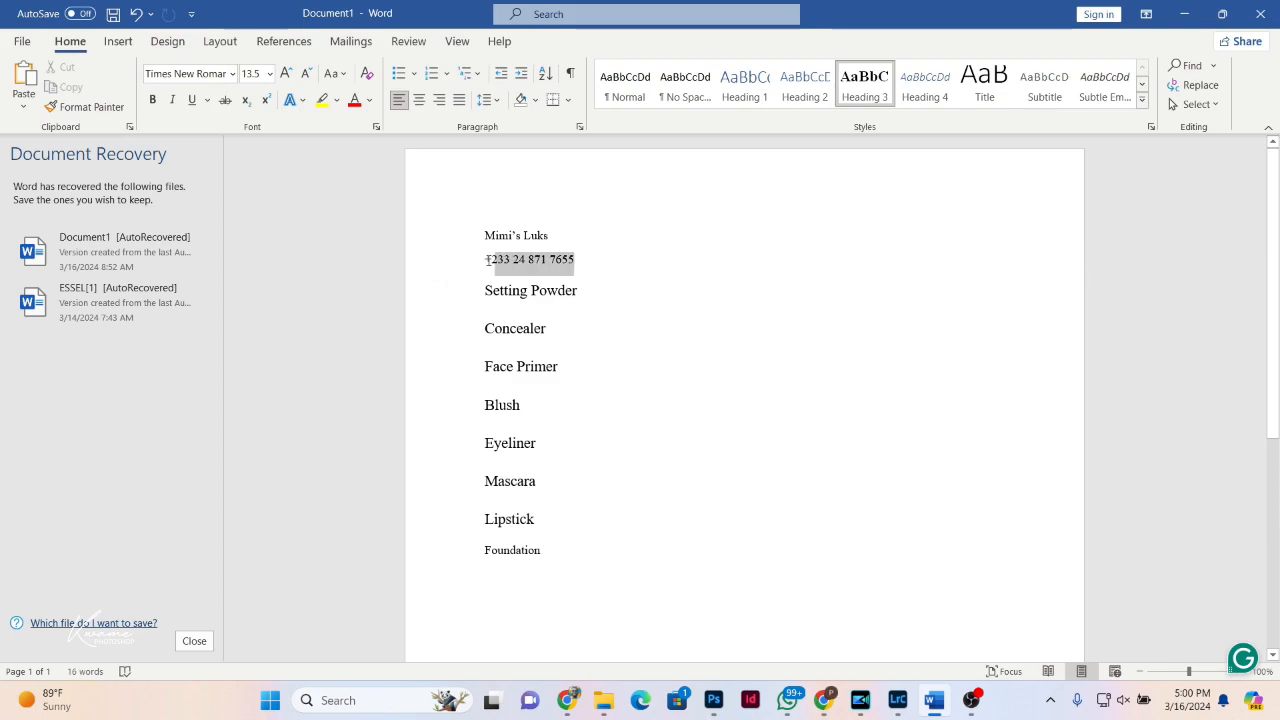
{"action": "left_click", "coordinate": [1181, 13]}
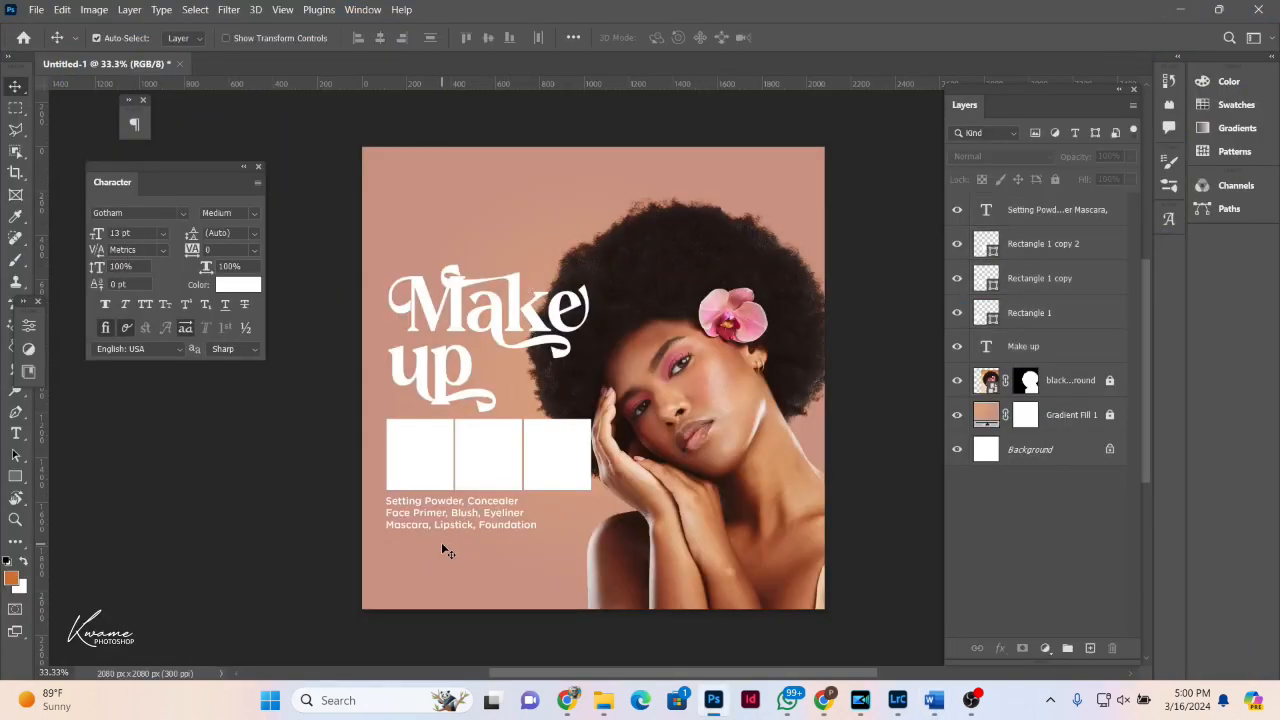
Step: Paste the contact phone number as horizontal text below the product list and set it in Akira Expanded Super Bold
{"action": "left_click", "coordinate": [15, 432]}
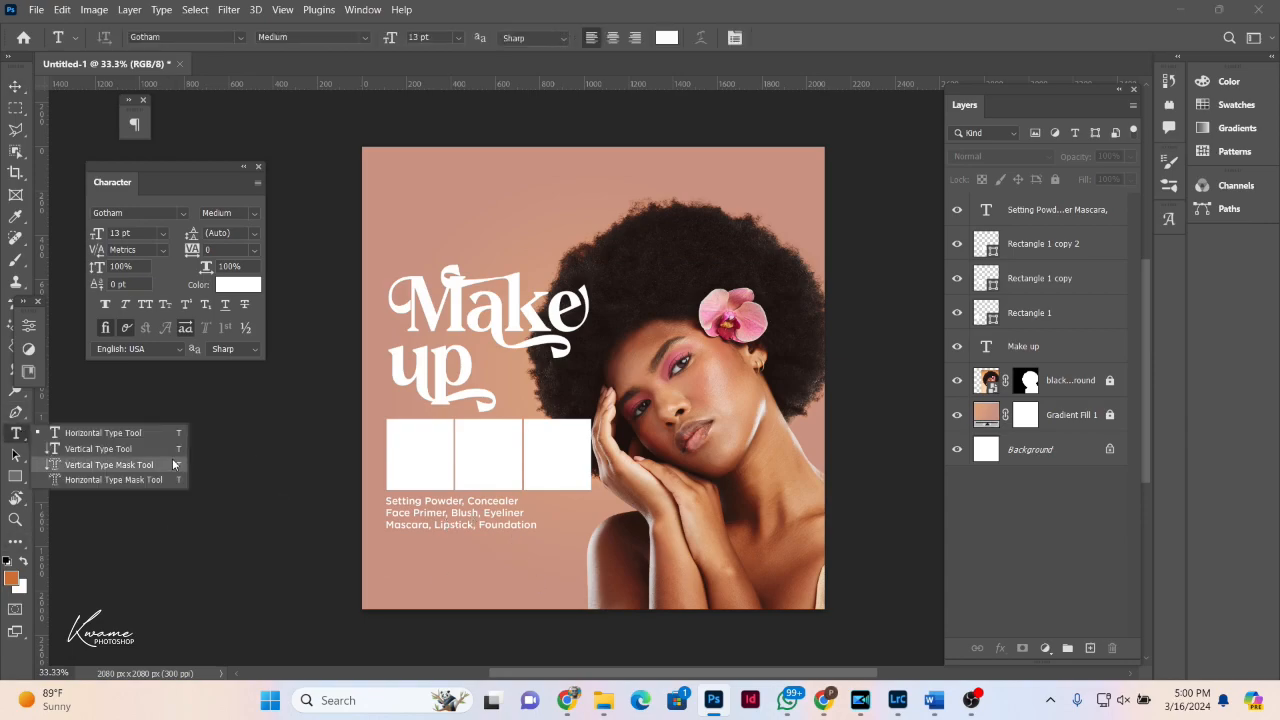
{"action": "left_click", "coordinate": [110, 433]}
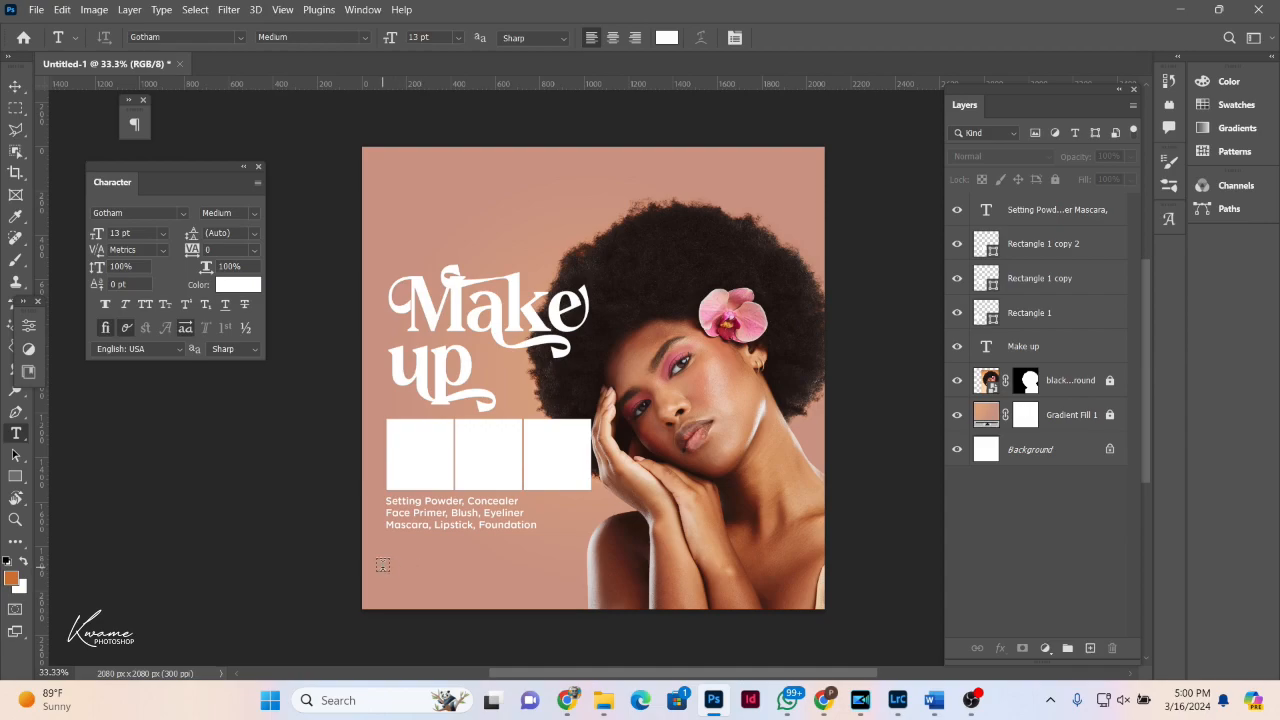
{"action": "left_click", "coordinate": [383, 567]}
{"action": "key", "text": "ctrl+v"}
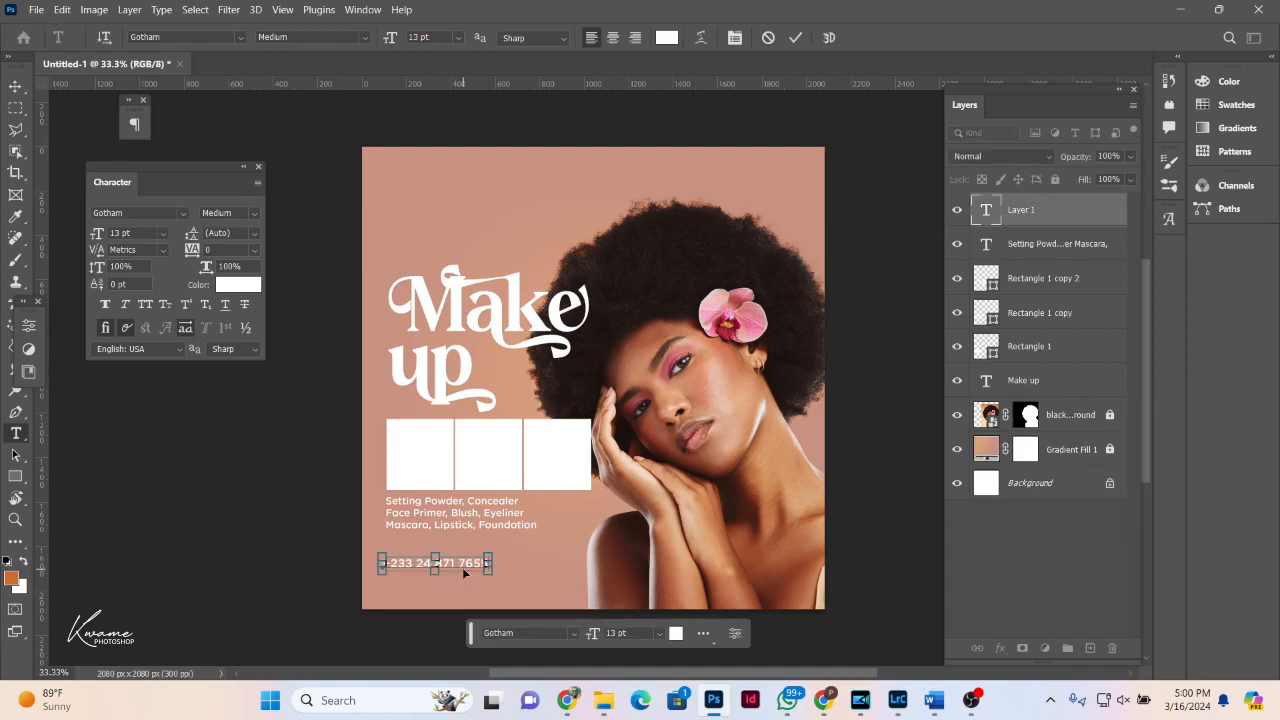
{"action": "key", "text": "ctrl+a"}
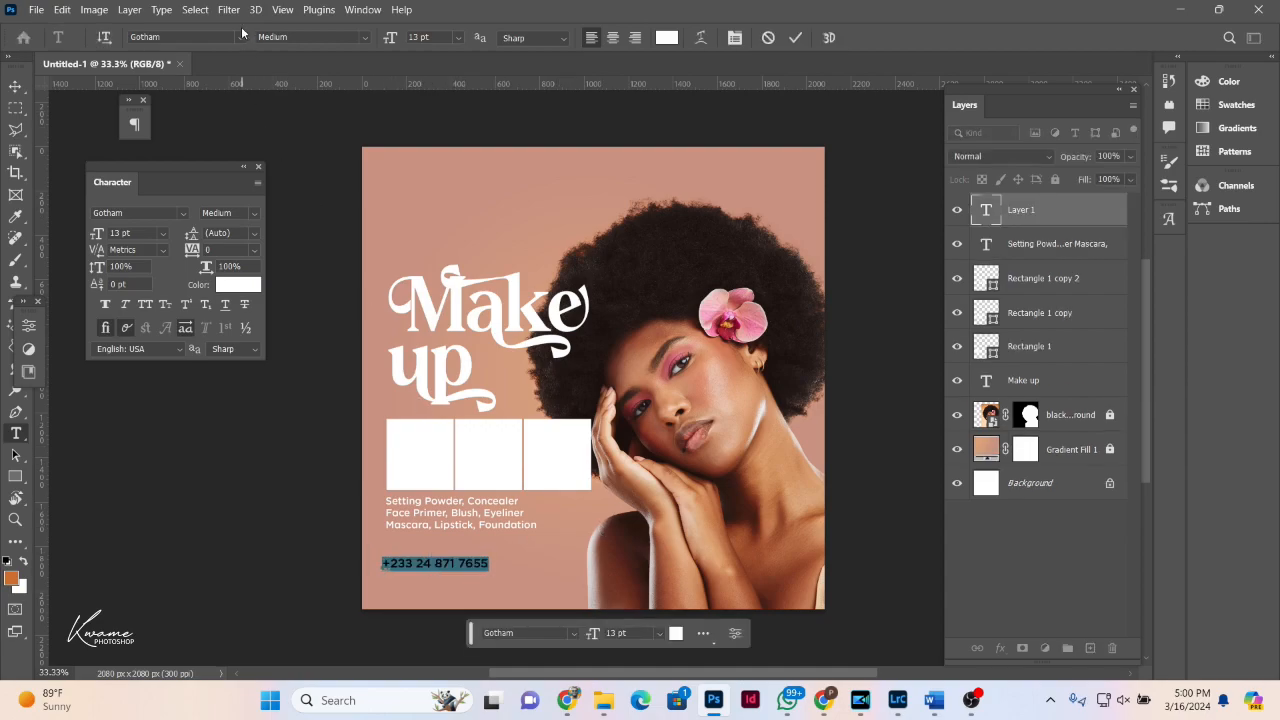
{"action": "left_click", "coordinate": [240, 37]}
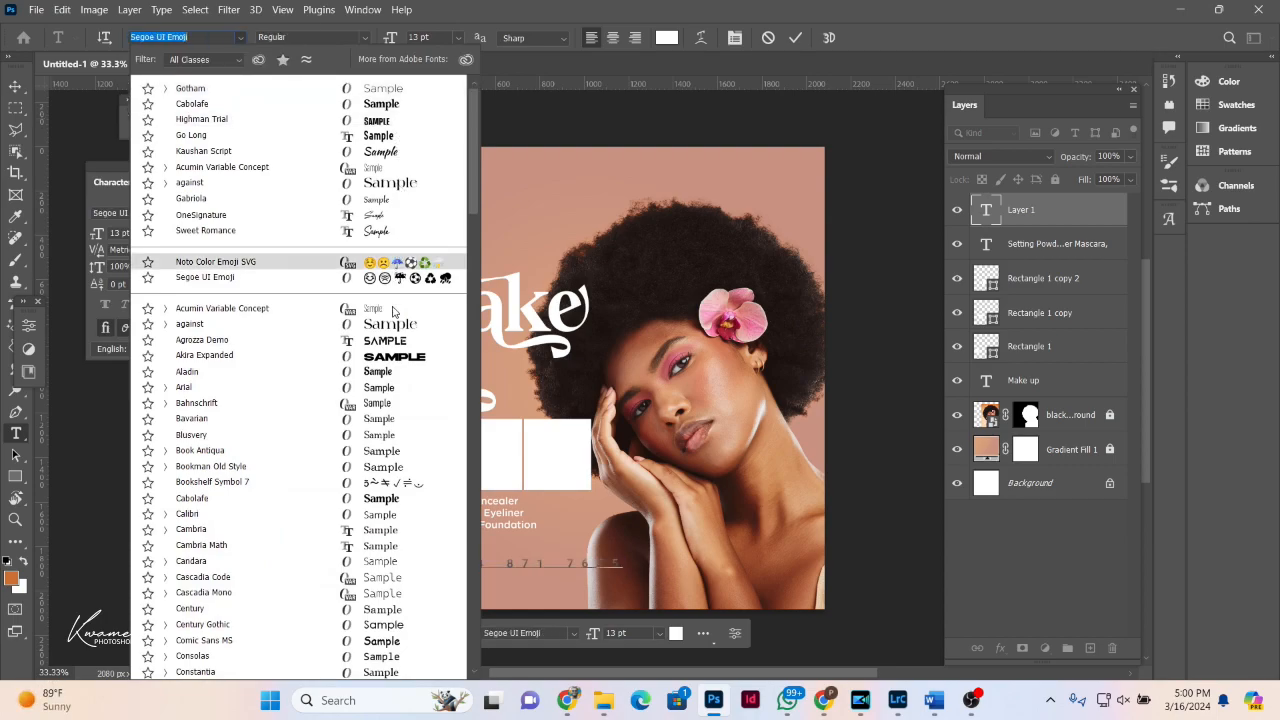
{"action": "left_click", "coordinate": [398, 360]}
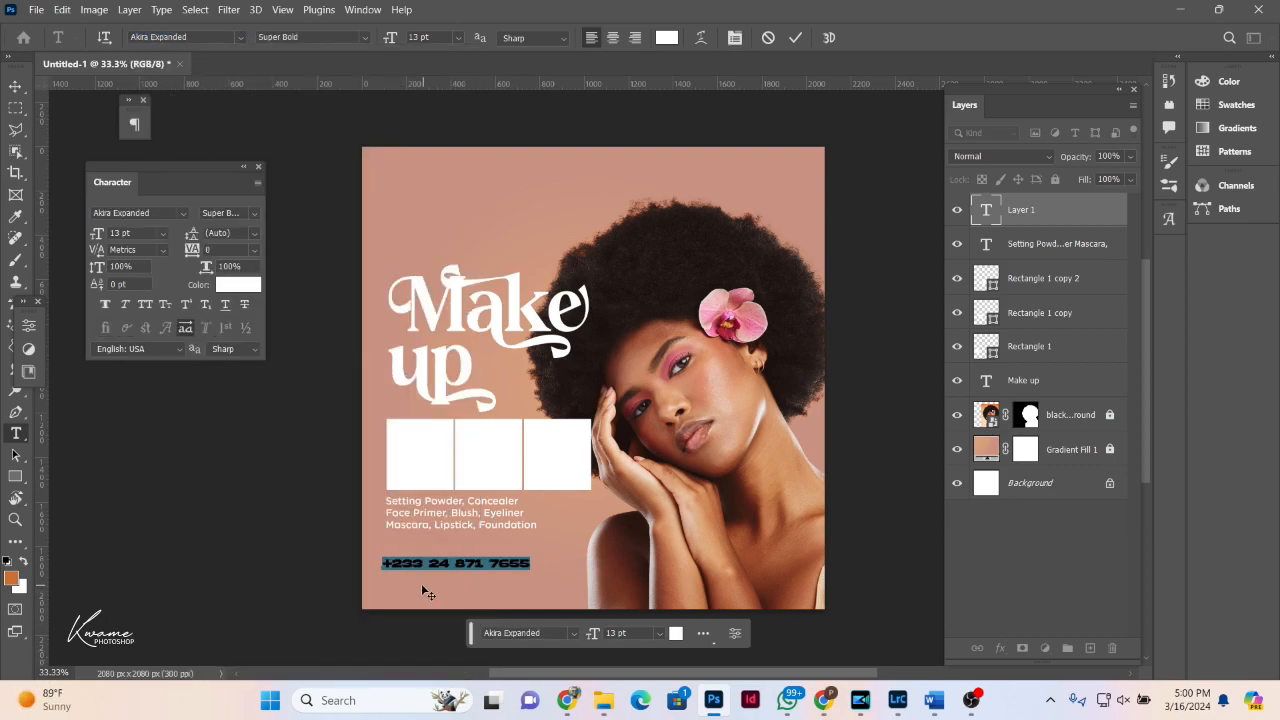
Step: Move the contact number up closer to the product list and set it in Gotham Black at 21 pt
{"action": "left_click_drag", "start_coordinate": [417, 590], "coordinate": [425, 578]}
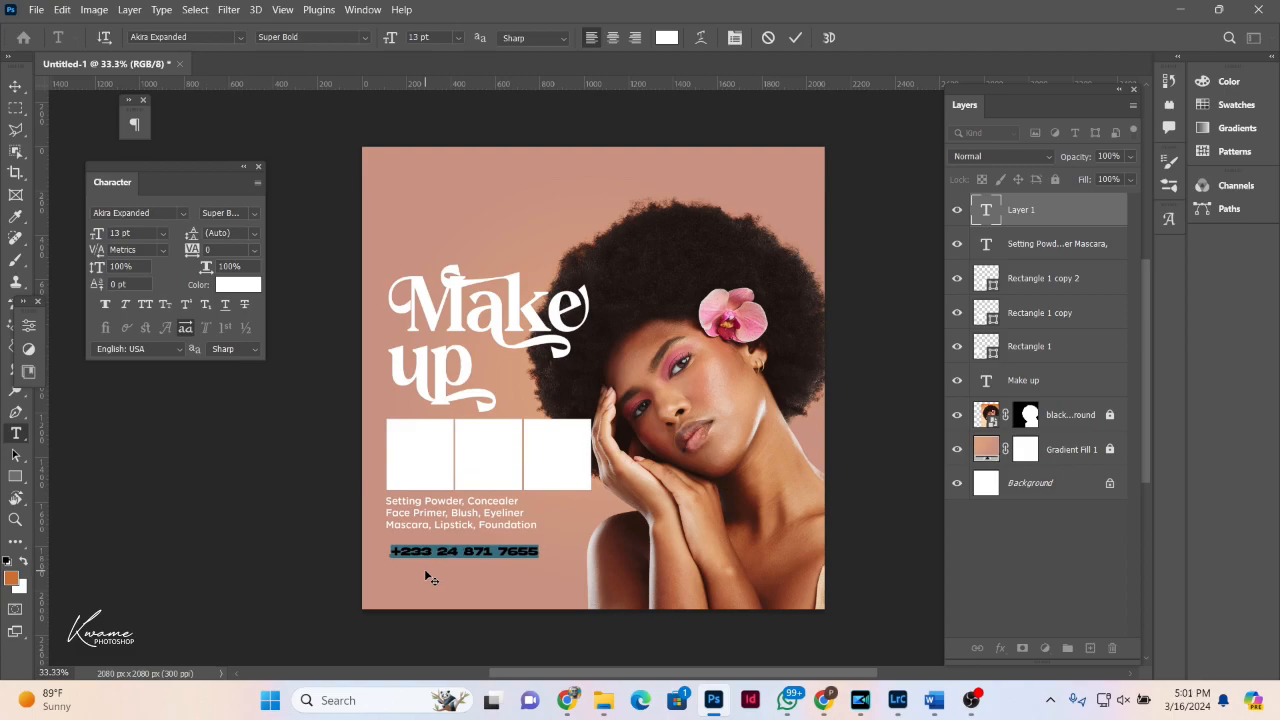
{"action": "left_click", "coordinate": [240, 38]}
{"action": "scroll", "coordinate": [240, 41], "scroll_direction": "down", "scroll_amount": 1}
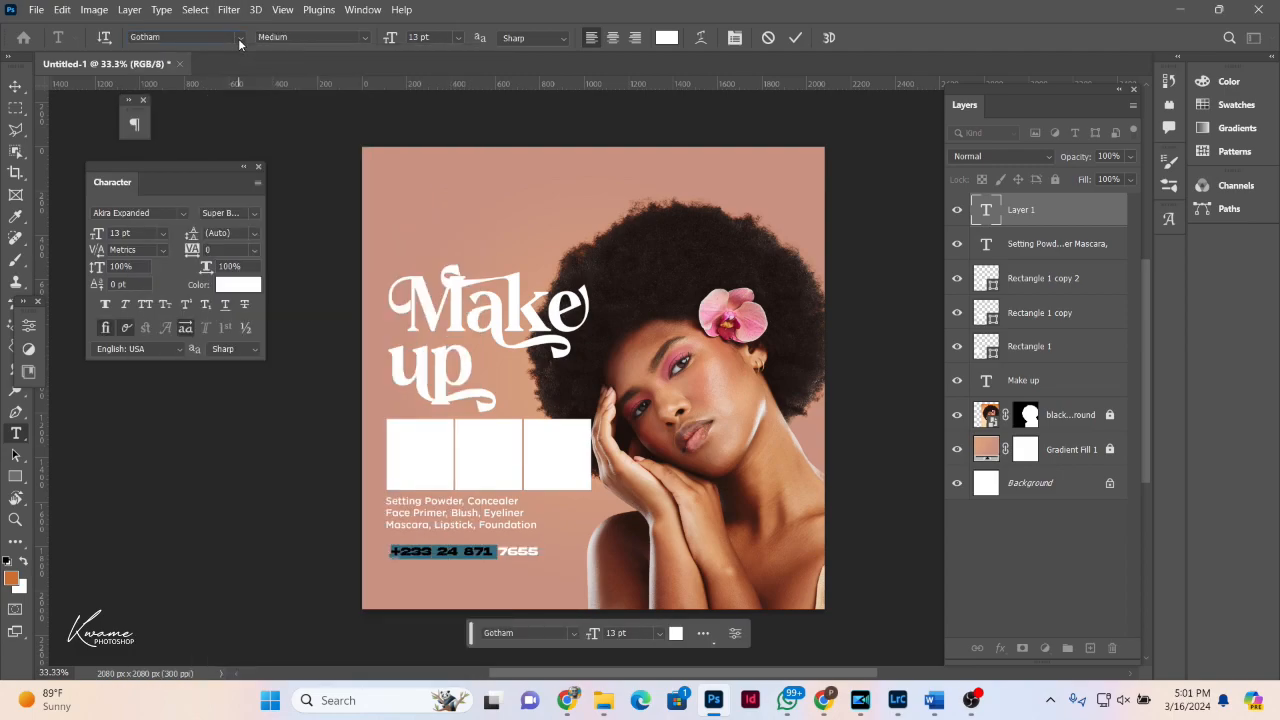
{"action": "left_click", "coordinate": [154, 218]}
{"action": "type", "text": "gotham"}
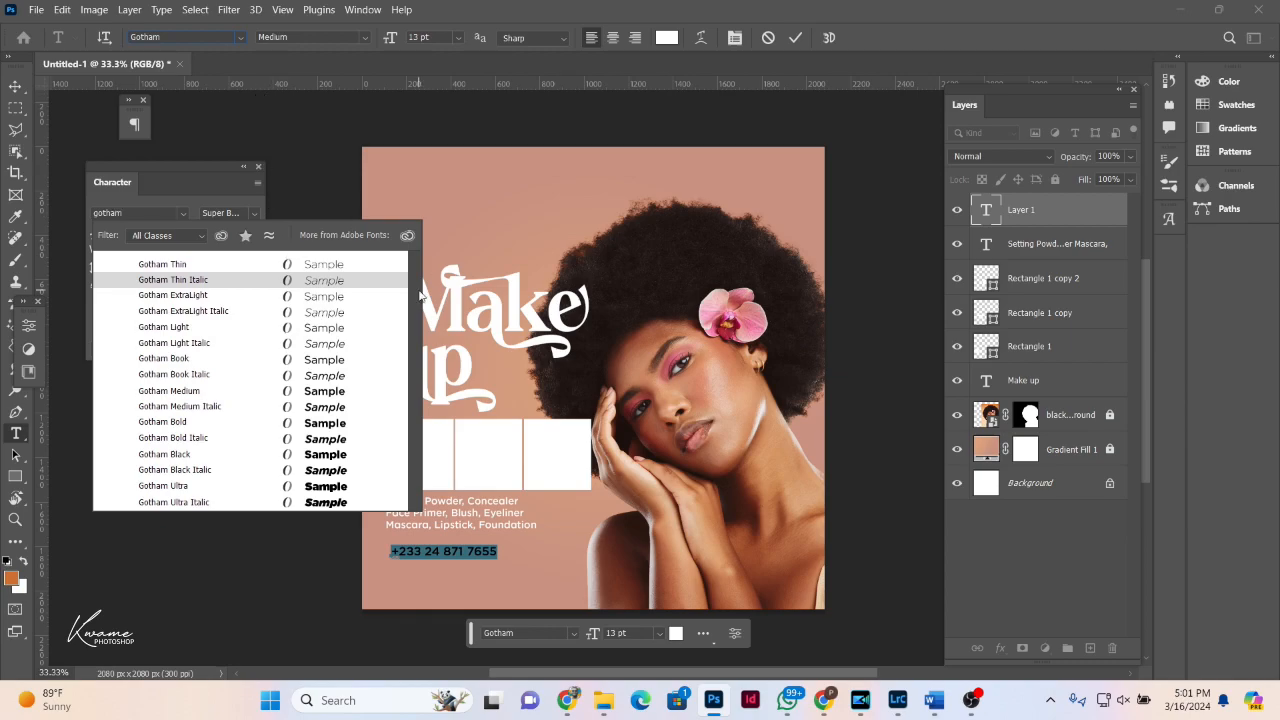
{"action": "left_click", "coordinate": [350, 455]}
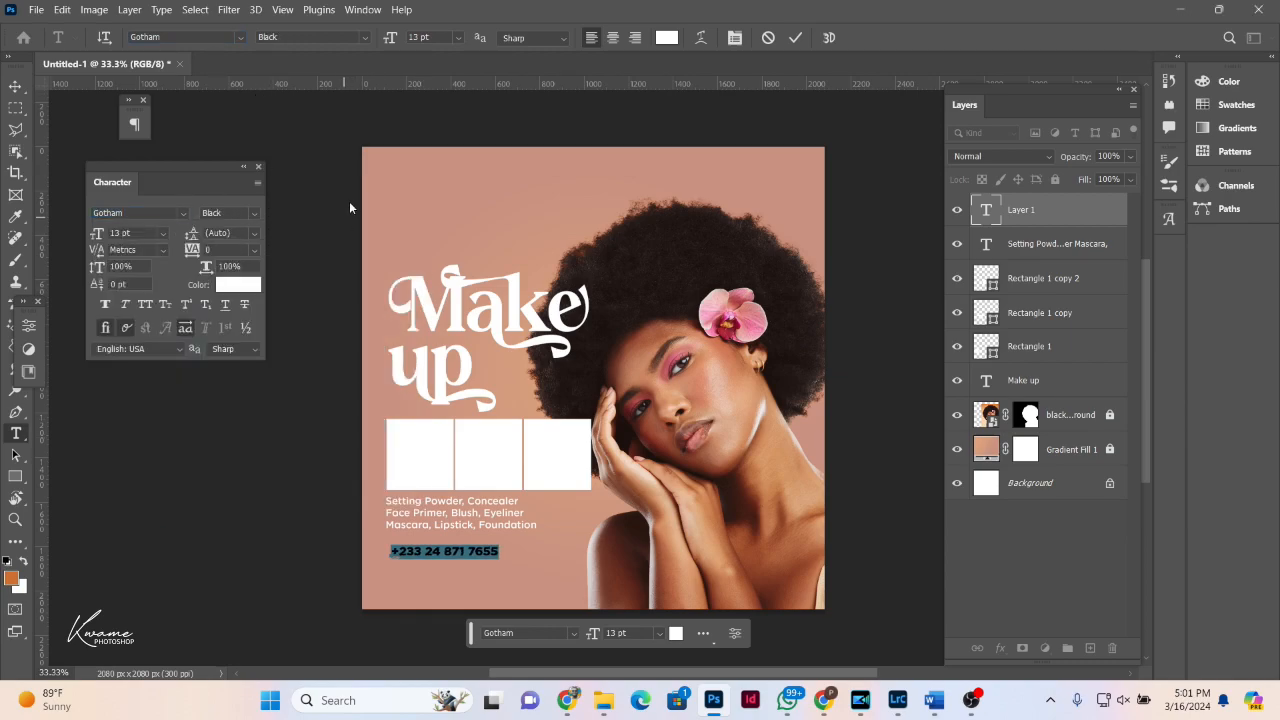
{"action": "left_click_drag", "start_coordinate": [389, 43], "coordinate": [330, 53]}
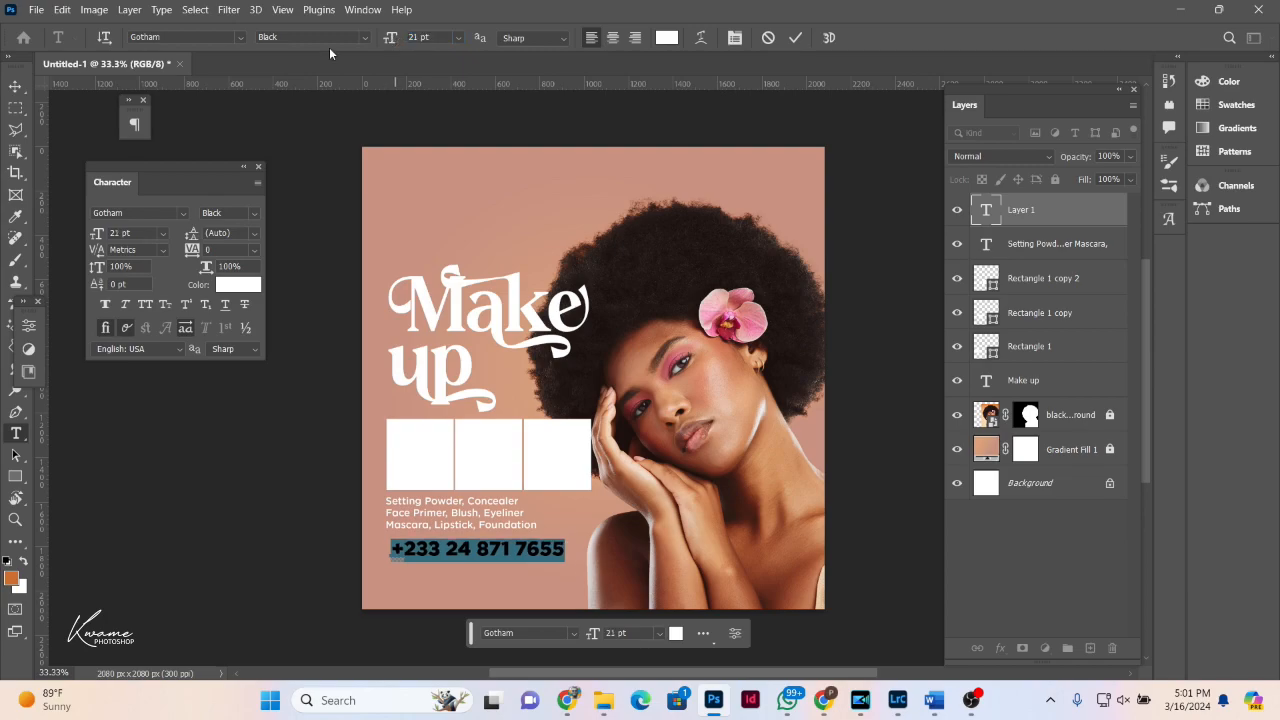
Step: Commit the contact number text and align its left edge with the product list above it
{"action": "left_click", "coordinate": [15, 85]}
{"action": "left_click_drag", "start_coordinate": [496, 552], "coordinate": [495, 553]}
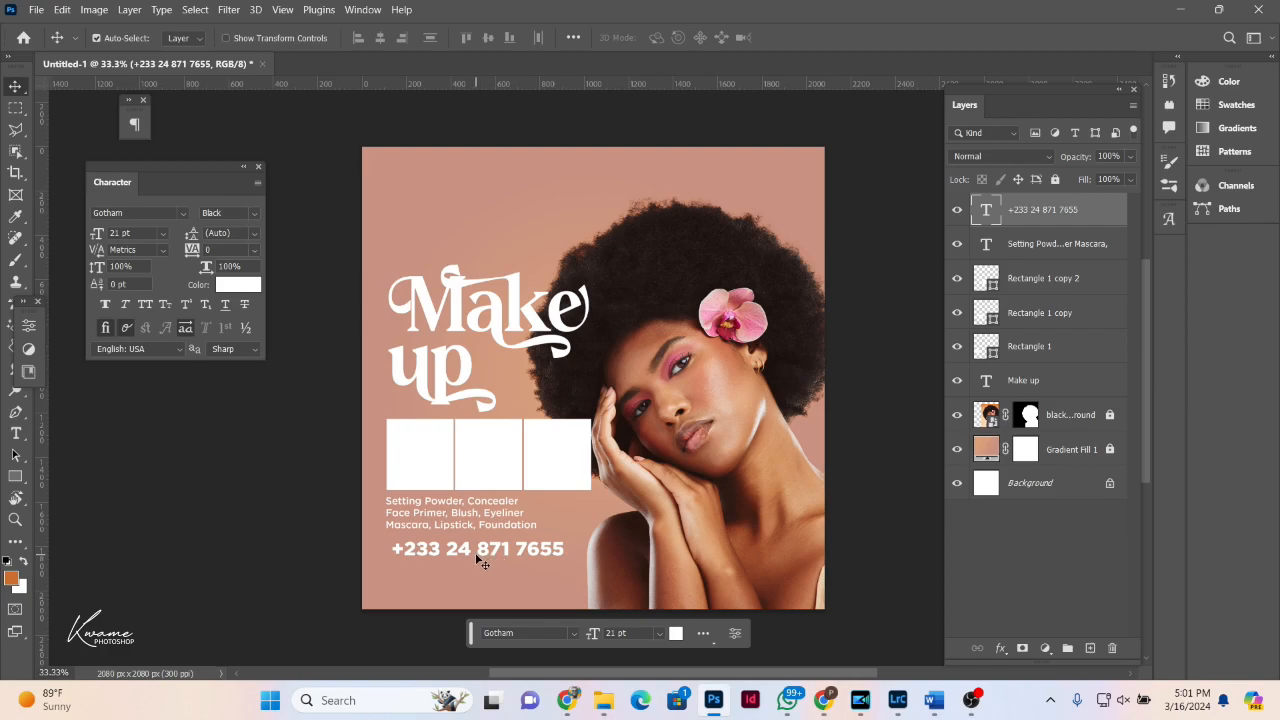
{"action": "left_click", "coordinate": [457, 554]}
{"action": "left_click_drag", "start_coordinate": [455, 556], "coordinate": [450, 562]}
Step: Widen the product list's text box to the width of the three boxes and join its lines into one comma-separated paragraph
{"action": "double_click", "coordinate": [470, 505]}
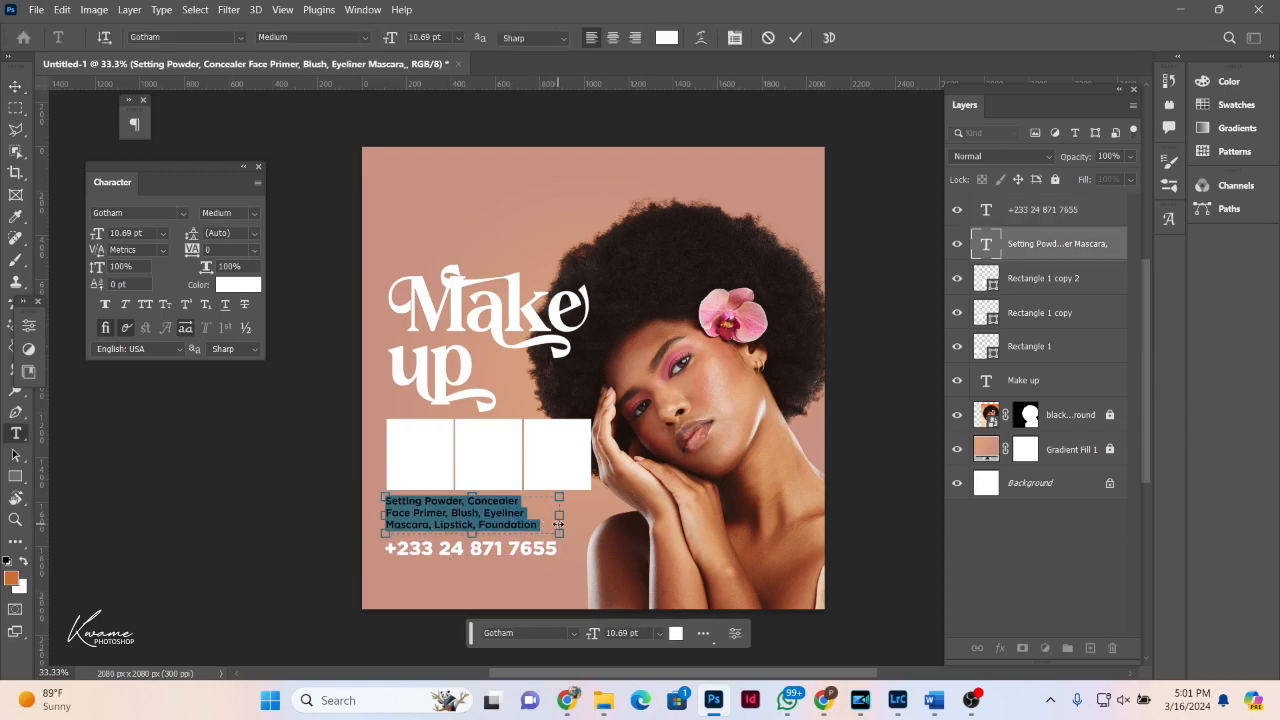
{"action": "left_click_drag", "start_coordinate": [558, 524], "coordinate": [592, 516]}
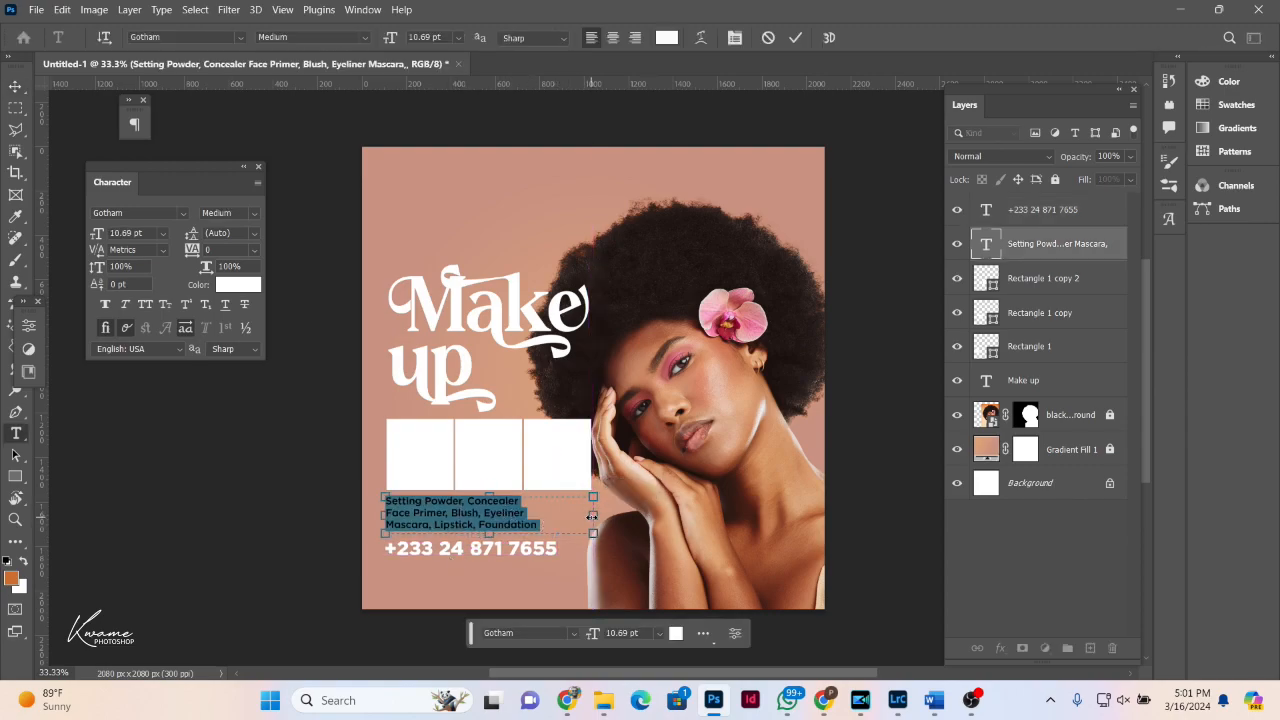
{"action": "left_click", "coordinate": [401, 517]}
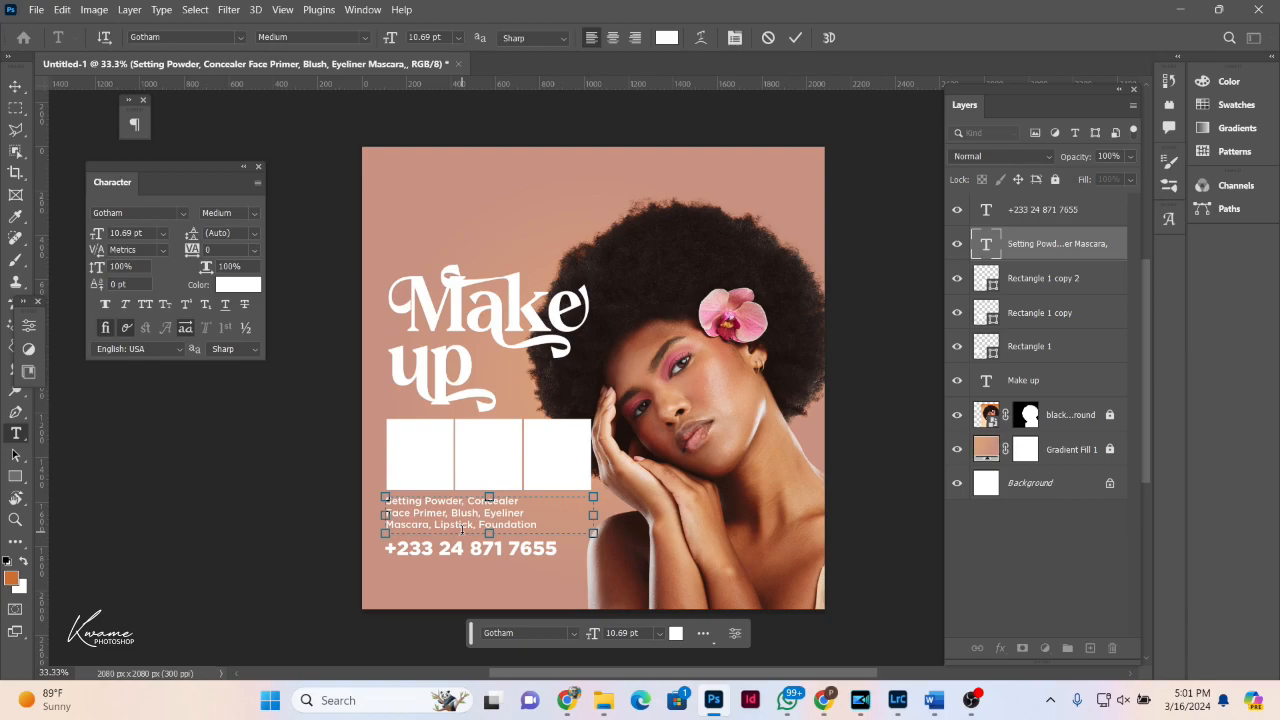
{"action": "key", "text": "BackSpace"}
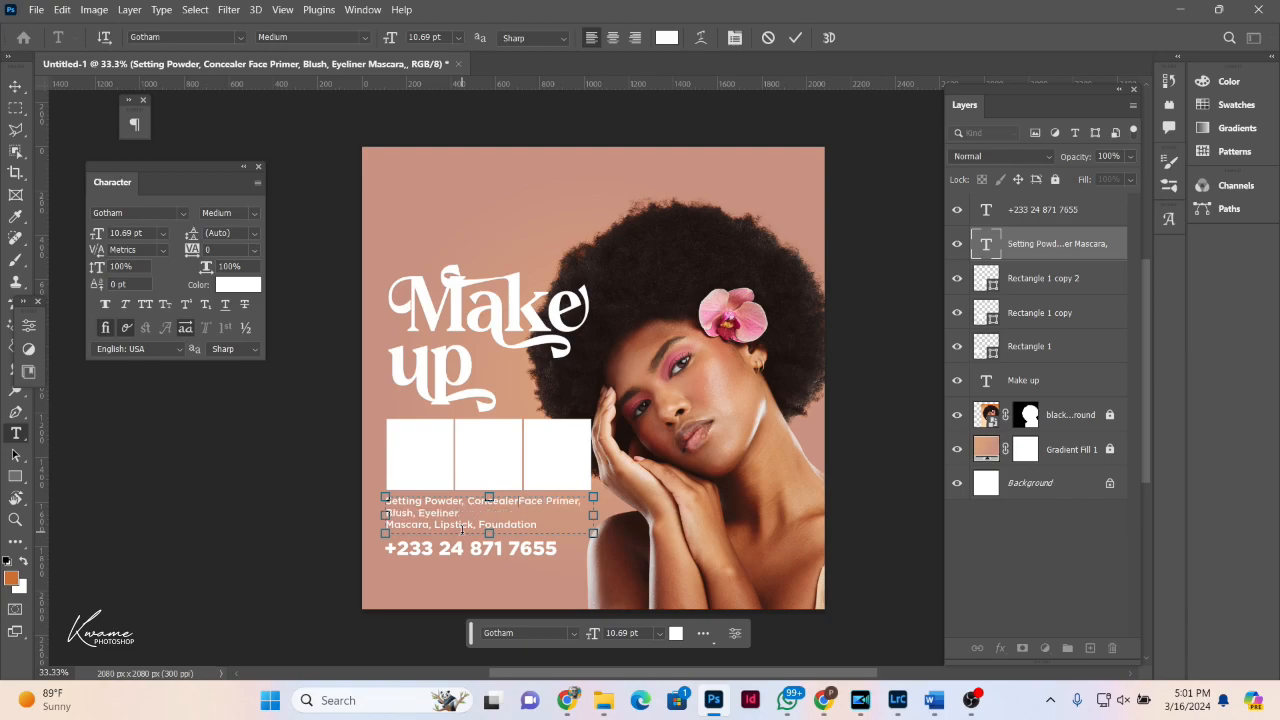
{"action": "type", "text": ","}
{"action": "key", "text": "BackSpace"}
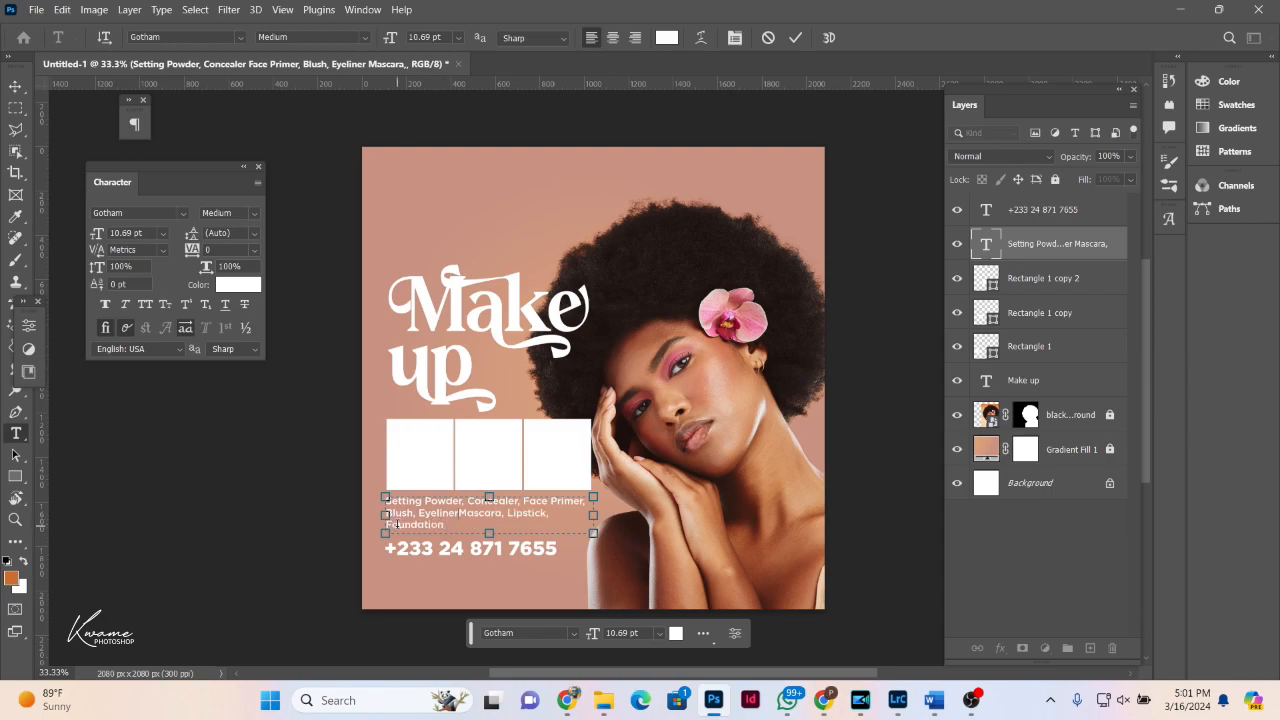
{"action": "type", "text": ","}
{"action": "left_click", "coordinate": [15, 86]}
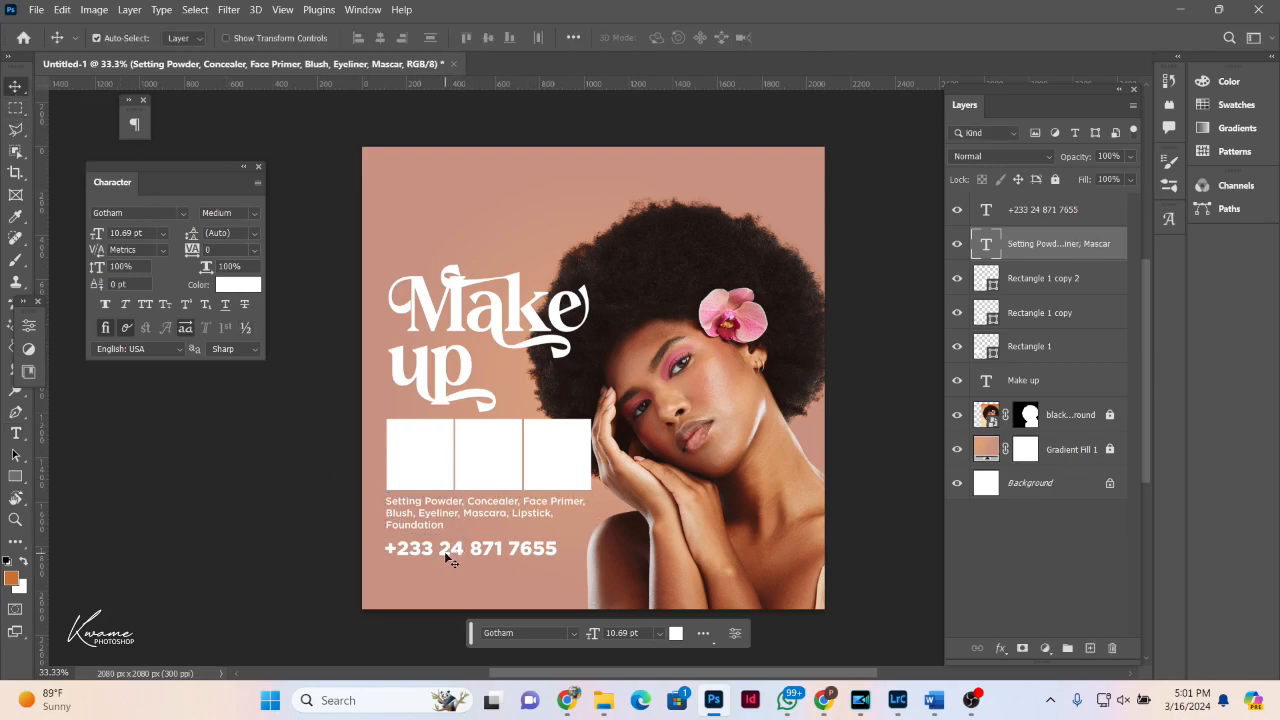
{"action": "double_click", "coordinate": [430, 522]}
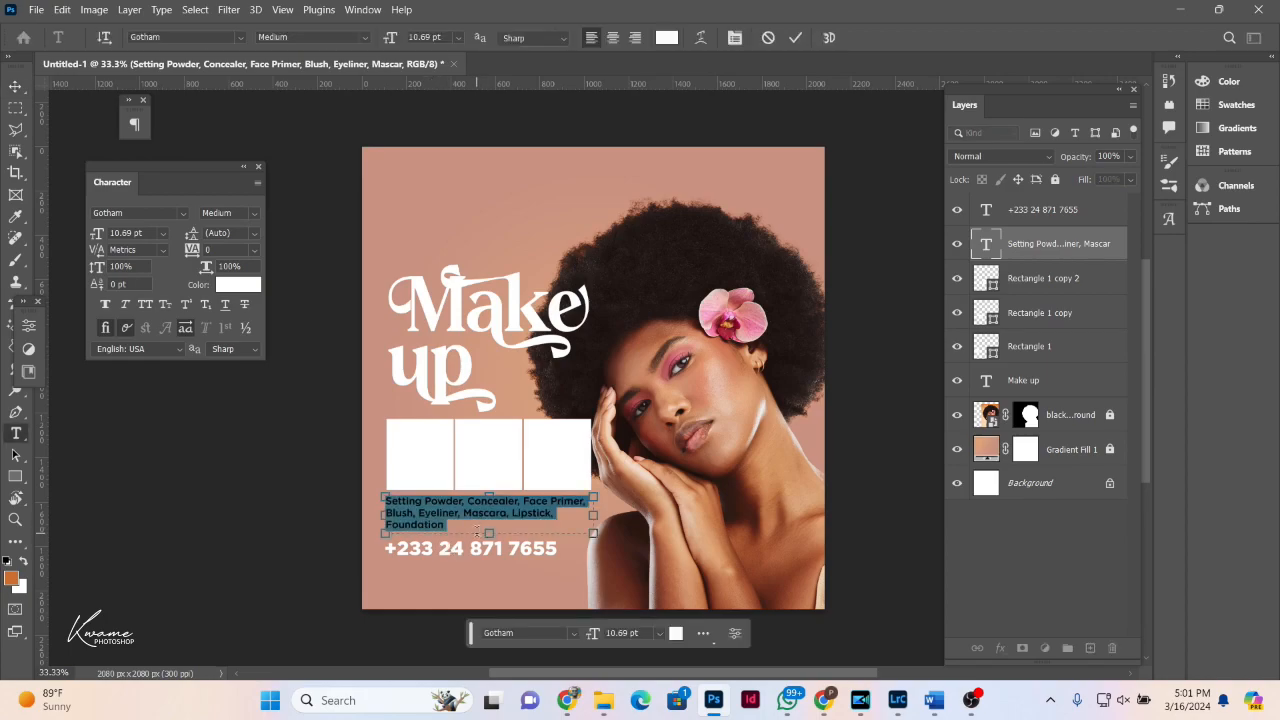
{"action": "left_click", "coordinate": [15, 86]}
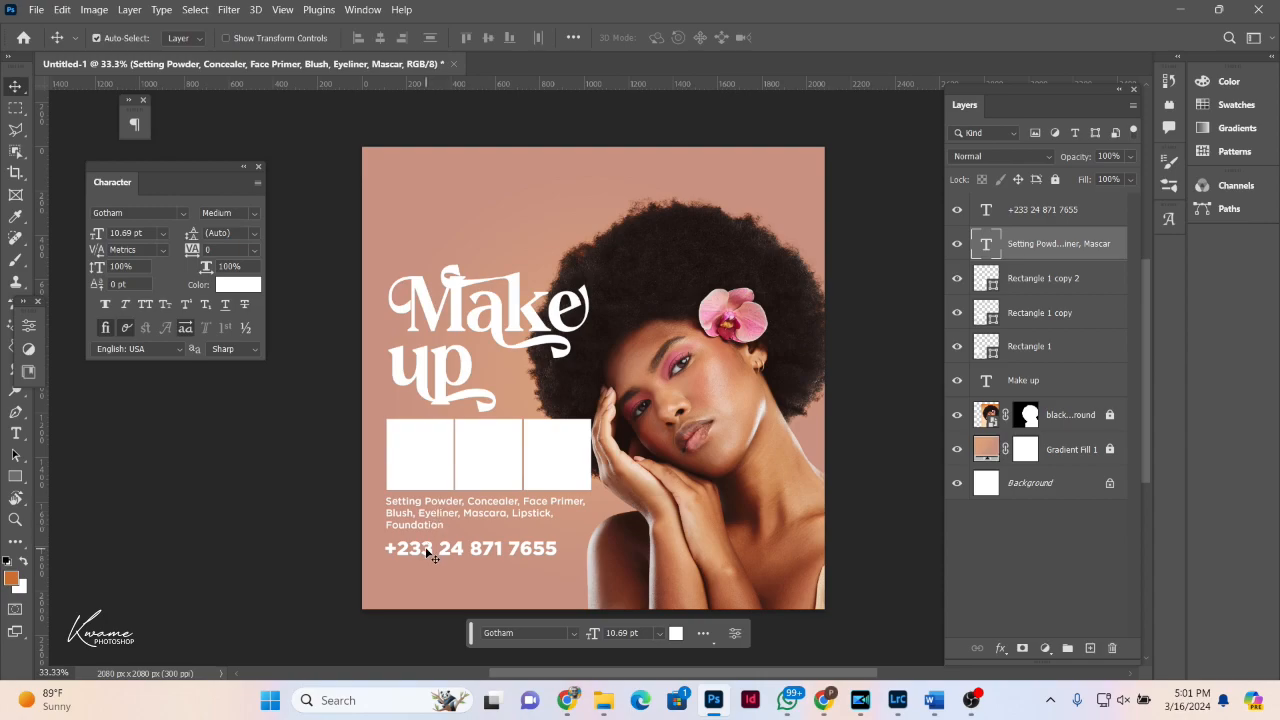
Step: Move the contact number down and draw an off-white rectangle of about 570 by 53 px with 0 px stroke above it
{"action": "left_click_drag", "start_coordinate": [430, 555], "coordinate": [430, 574]}
{"action": "left_click", "coordinate": [15, 484]}
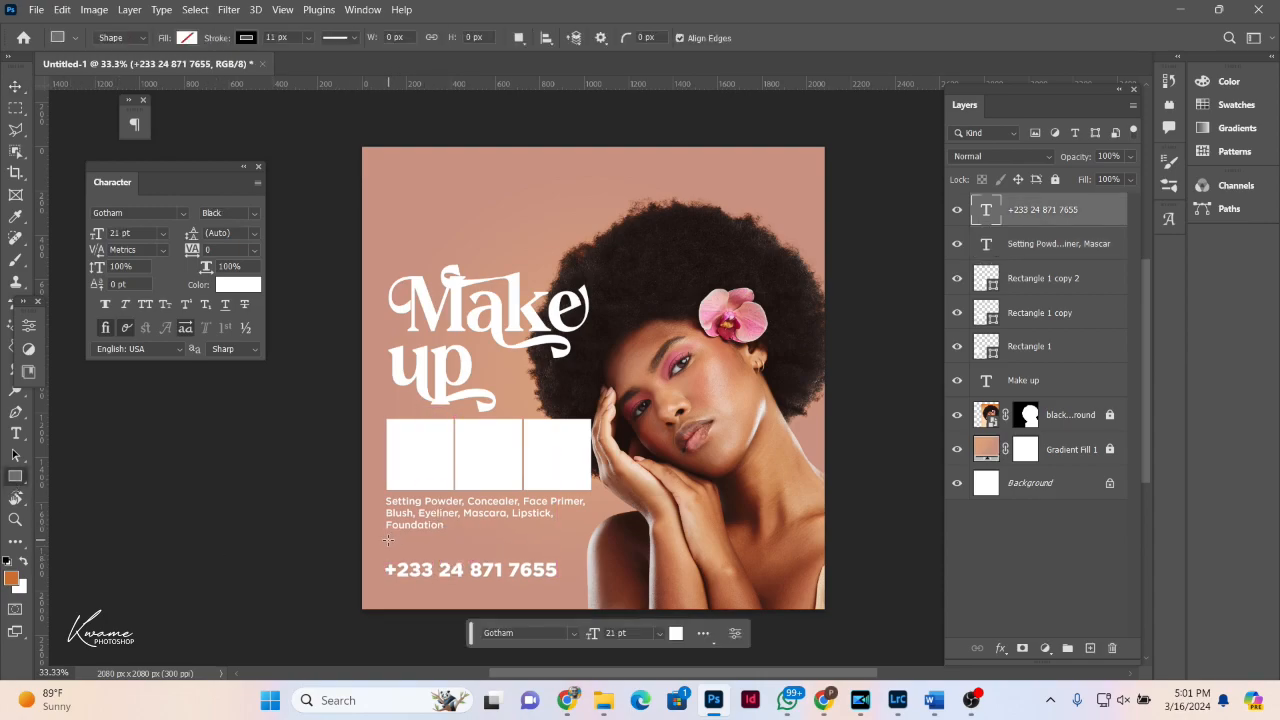
{"action": "left_click_drag", "start_coordinate": [388, 540], "coordinate": [517, 549]}
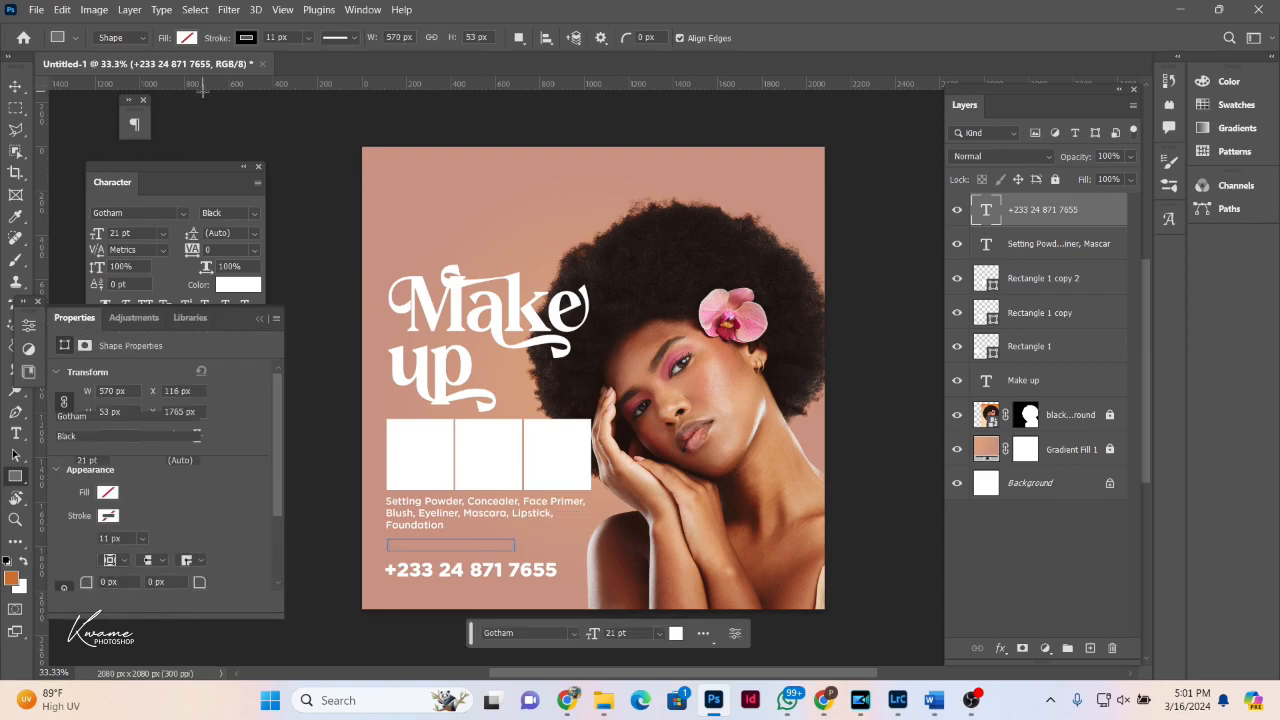
{"action": "left_click", "coordinate": [187, 38]}
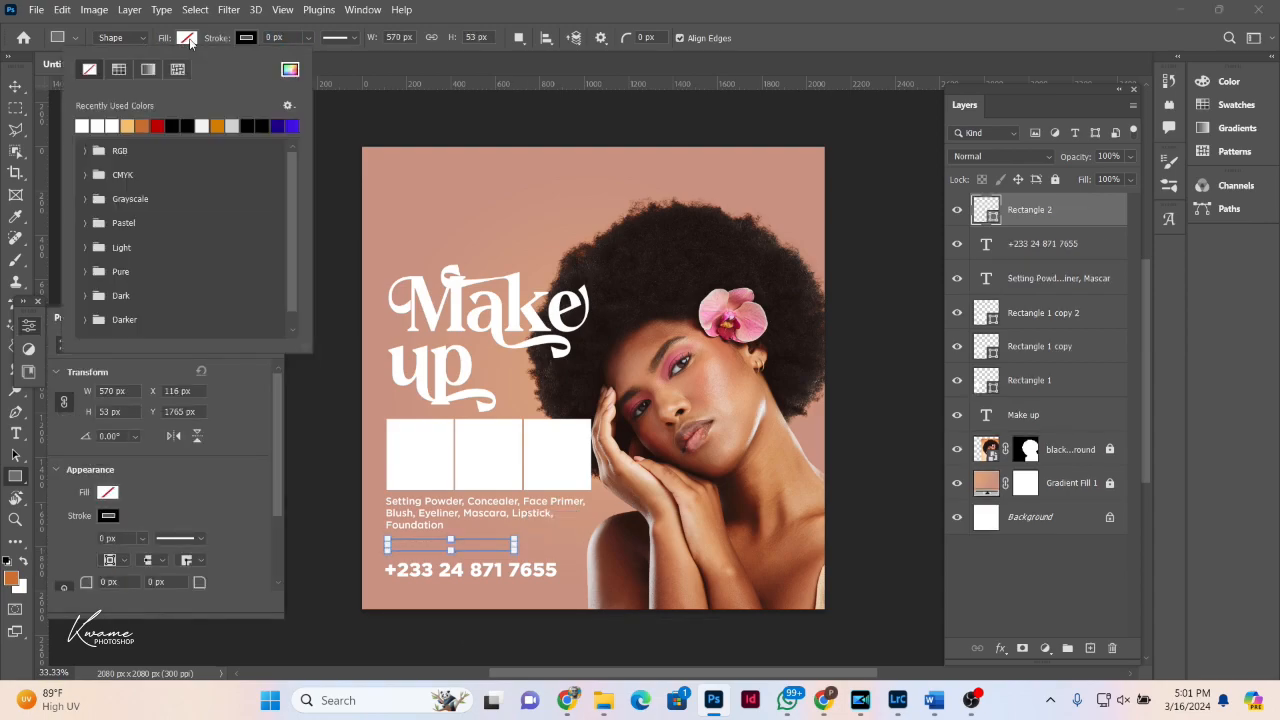
{"action": "left_click", "coordinate": [202, 124]}
{"action": "left_click", "coordinate": [16, 86]}
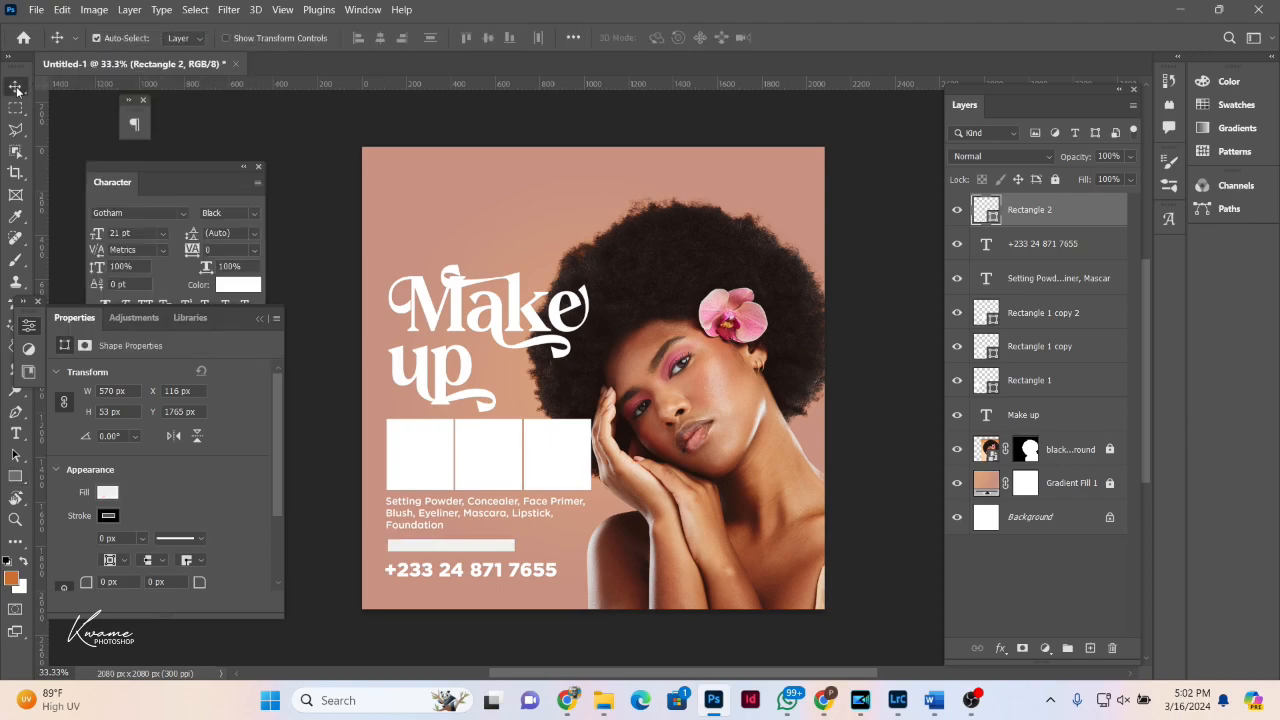
Step: Nudge the off-white bar to X 107 px, Y 1747 px and move the contact number up just beneath it
{"action": "key", "text": "Up"}
{"action": "key", "text": "Up"}
{"action": "key", "text": "Up"}
{"action": "key", "text": "Up"}
{"action": "key", "text": "Up"}
{"action": "key", "text": "Up"}
{"action": "key", "text": "Up"}
{"action": "key", "text": "Up"}
{"action": "key", "text": "Up"}
{"action": "key", "text": "Up"}
{"action": "key", "text": "Up"}
{"action": "key", "text": "Up"}
{"action": "key", "text": "Up"}
{"action": "key", "text": "Up"}
{"action": "key", "text": "Up"}
{"action": "key", "text": "Up"}
{"action": "key", "text": "Up"}
{"action": "key", "text": "Up"}
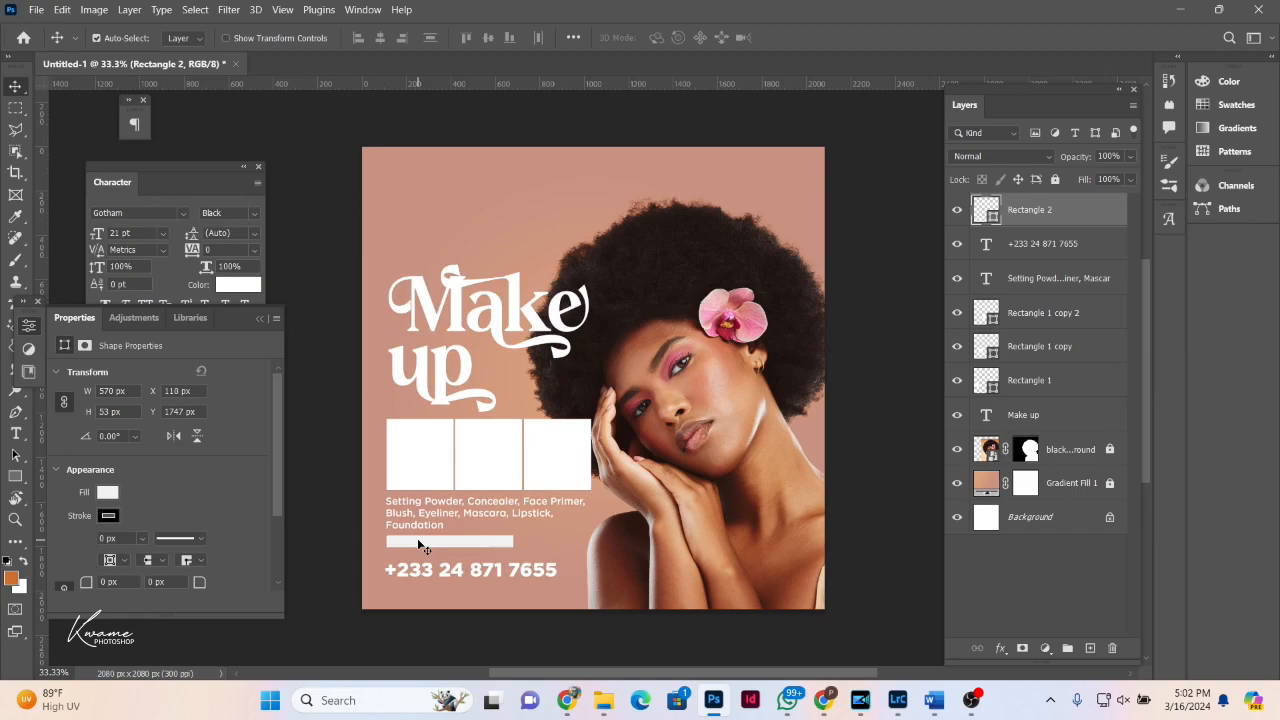
{"action": "scroll", "coordinate": [417, 563], "scroll_direction": "up", "scroll_amount": 4}
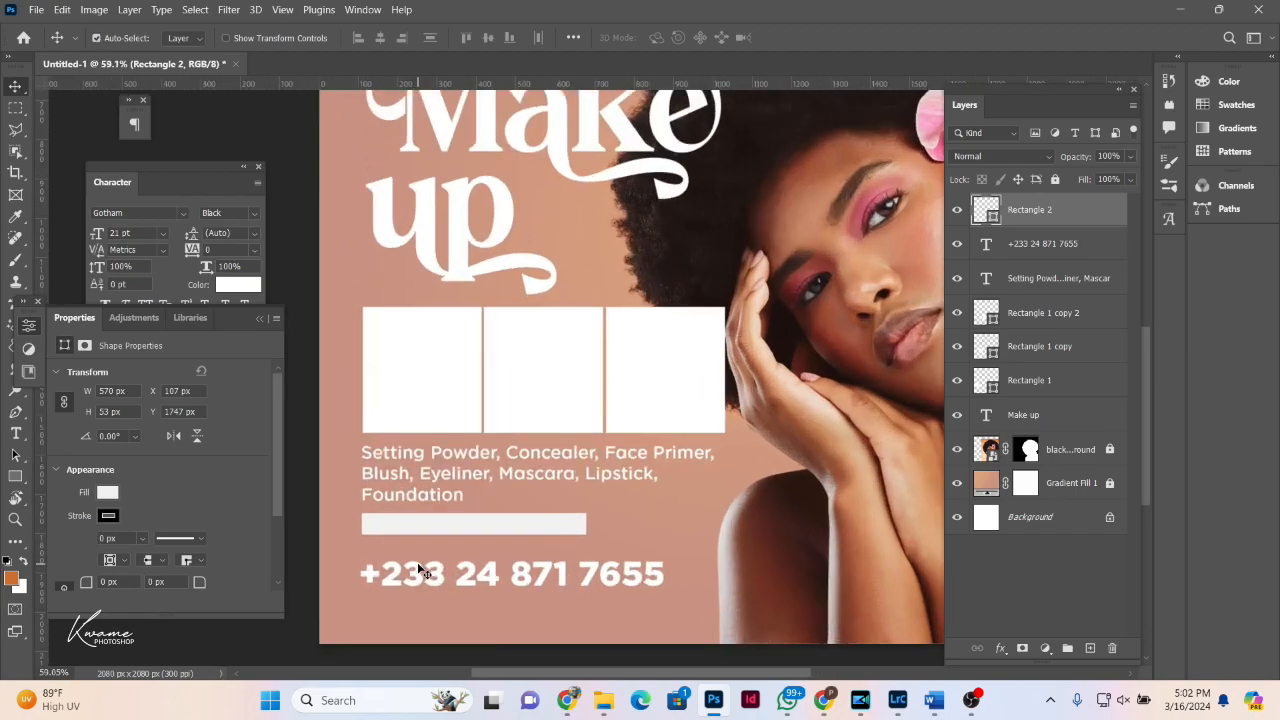
{"action": "left_click", "coordinate": [430, 580]}
{"action": "left_click_drag", "start_coordinate": [435, 585], "coordinate": [428, 568]}
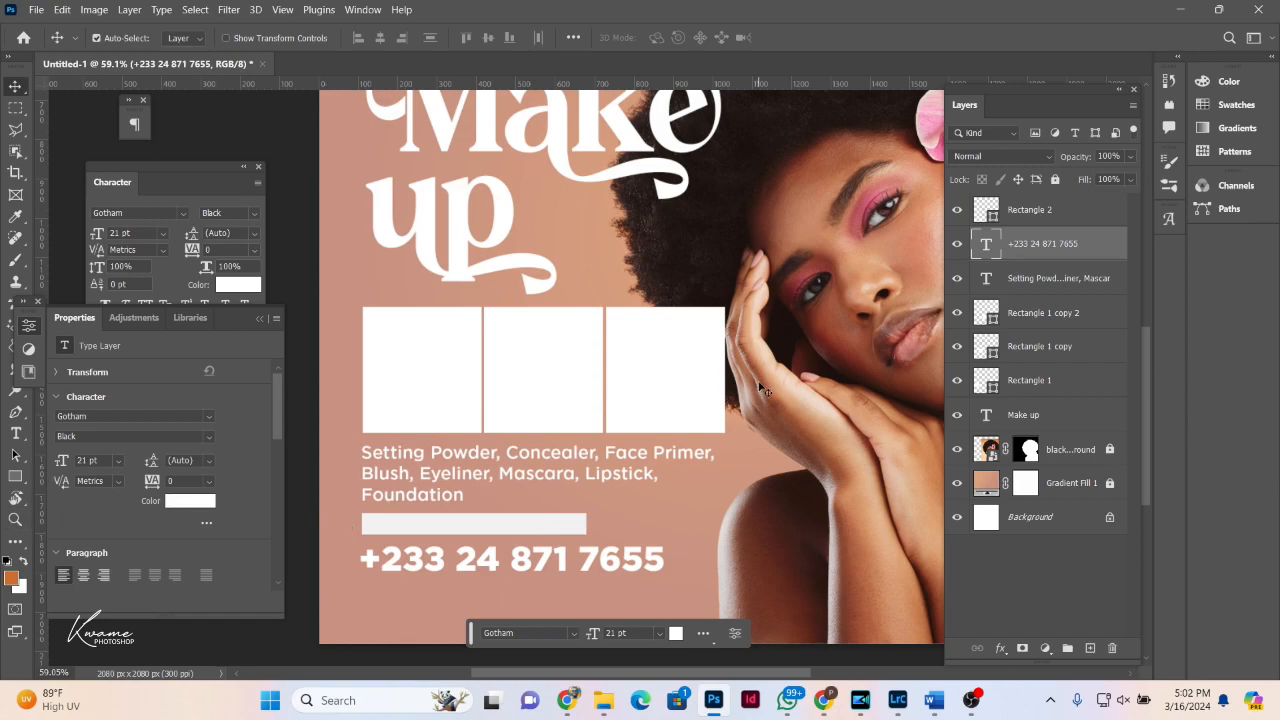
Step: Add a text layer reading "Call us on:" above the bar's layer, placed below the contact number
{"action": "left_click", "coordinate": [1066, 212]}
{"action": "key", "text": "t"}
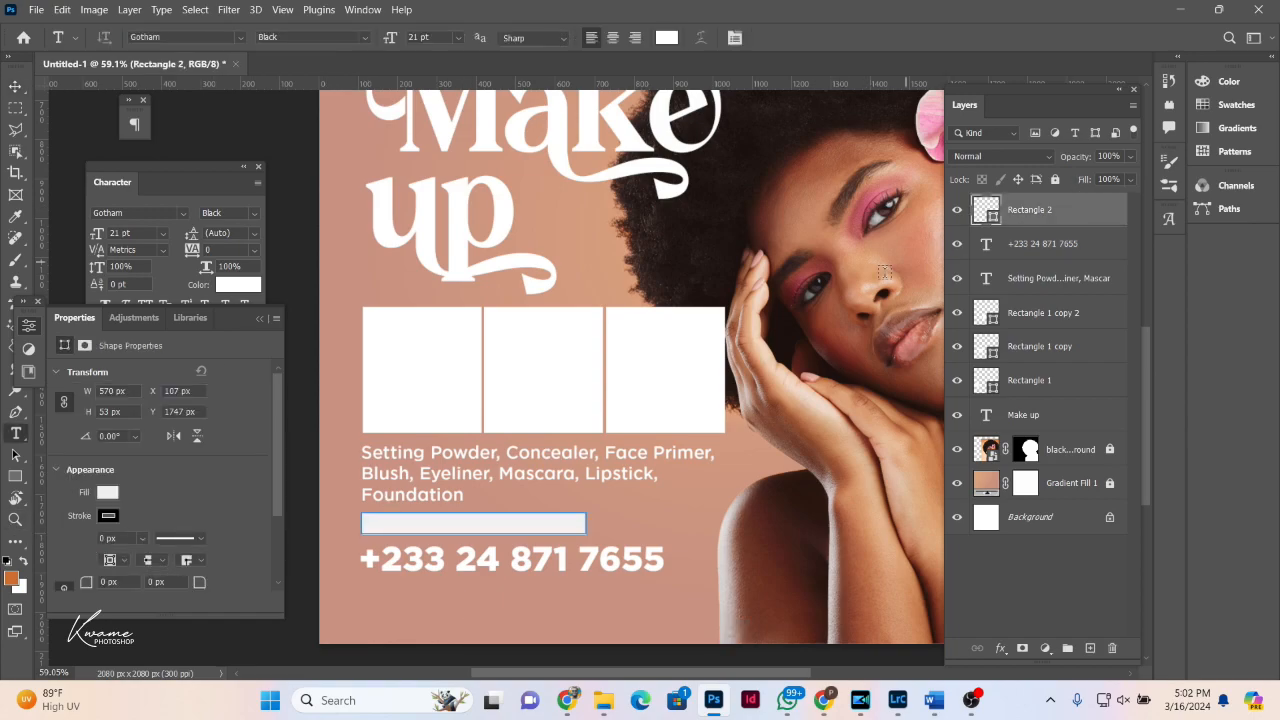
{"action": "left_click", "coordinate": [377, 605]}
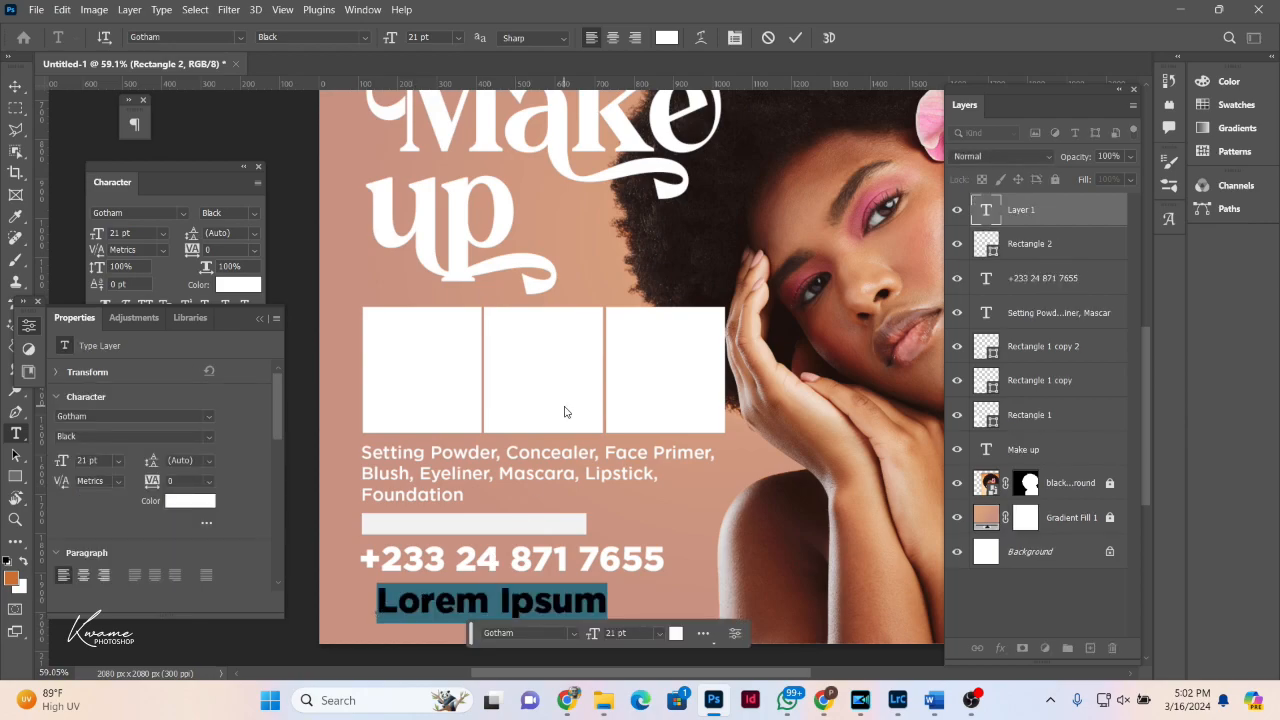
{"action": "type", "text": "Call us on"}
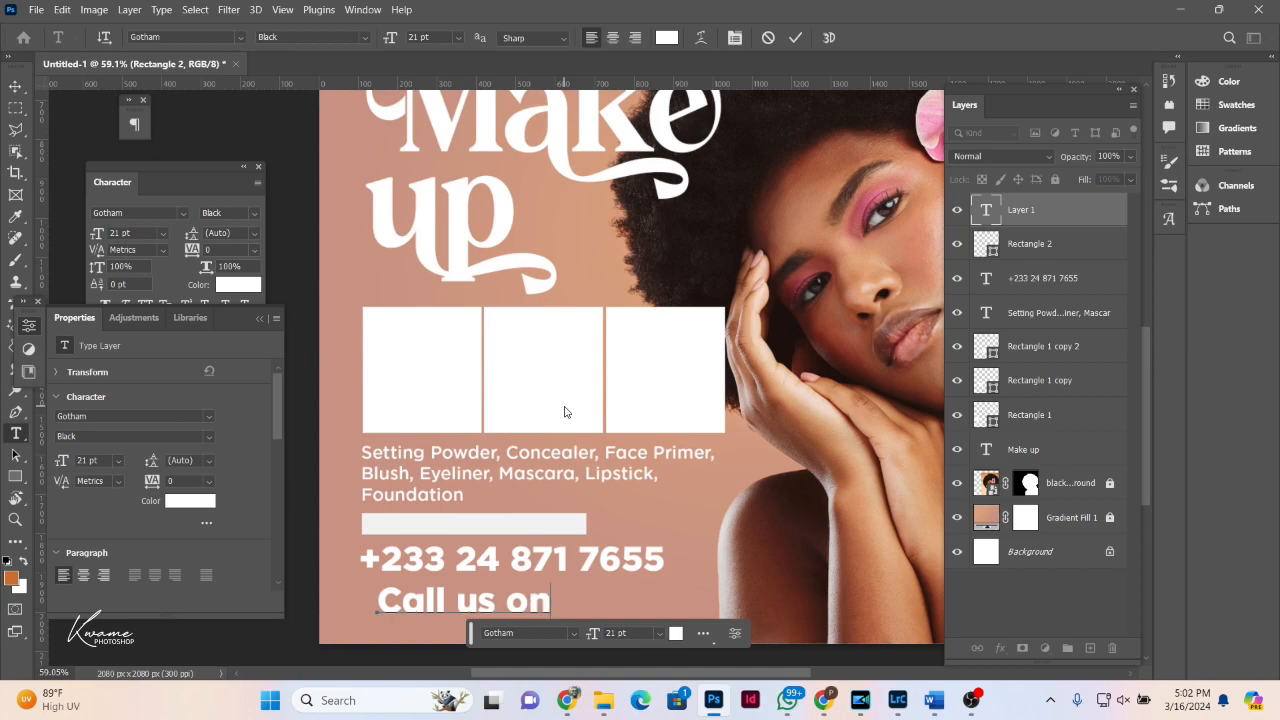
{"action": "type", "text": ":"}
{"action": "key", "text": "ctrl+a"}
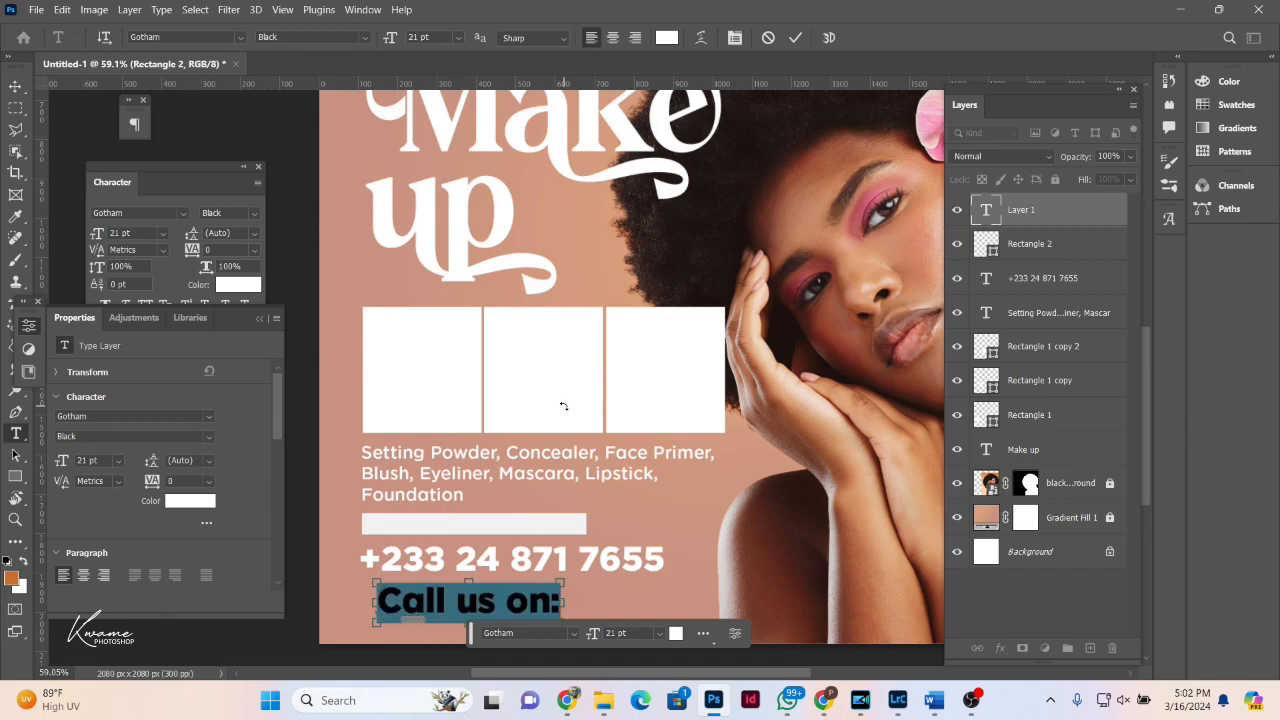
Step: Format the "Call us on:" text as Gotham Medium, 9 pt, in all caps
{"action": "left_click", "coordinate": [251, 213]}
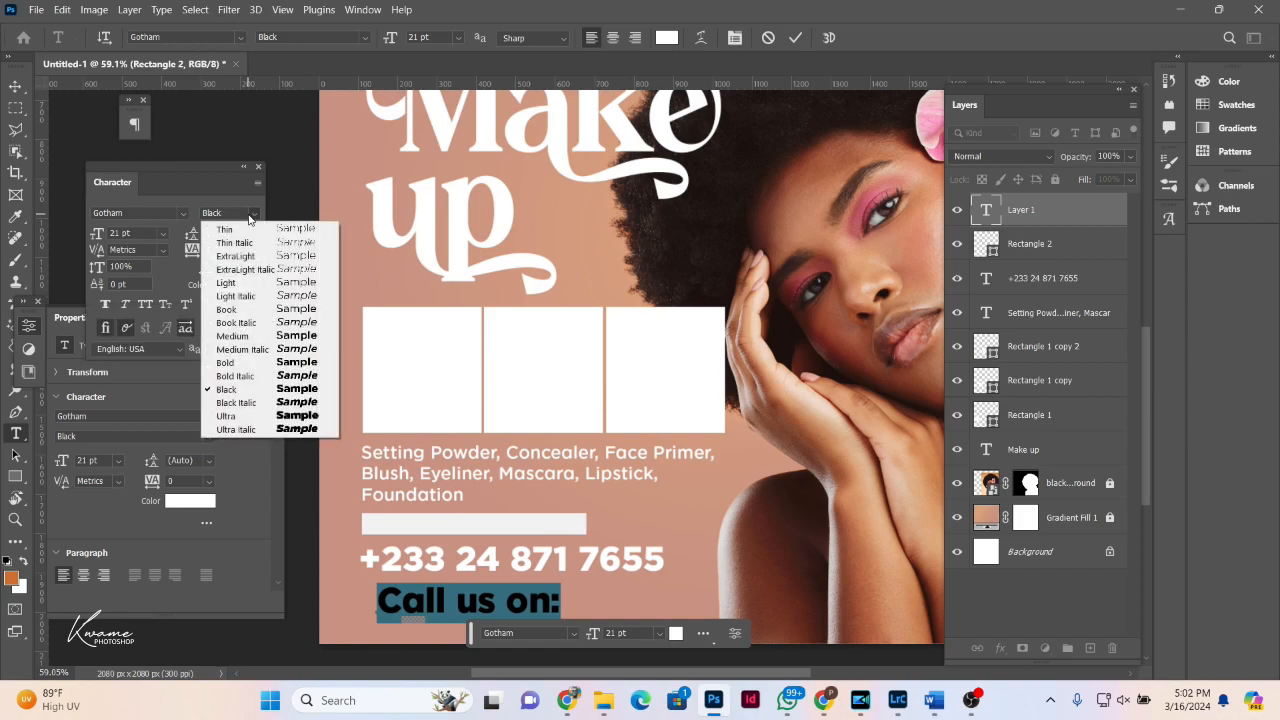
{"action": "left_click", "coordinate": [299, 338]}
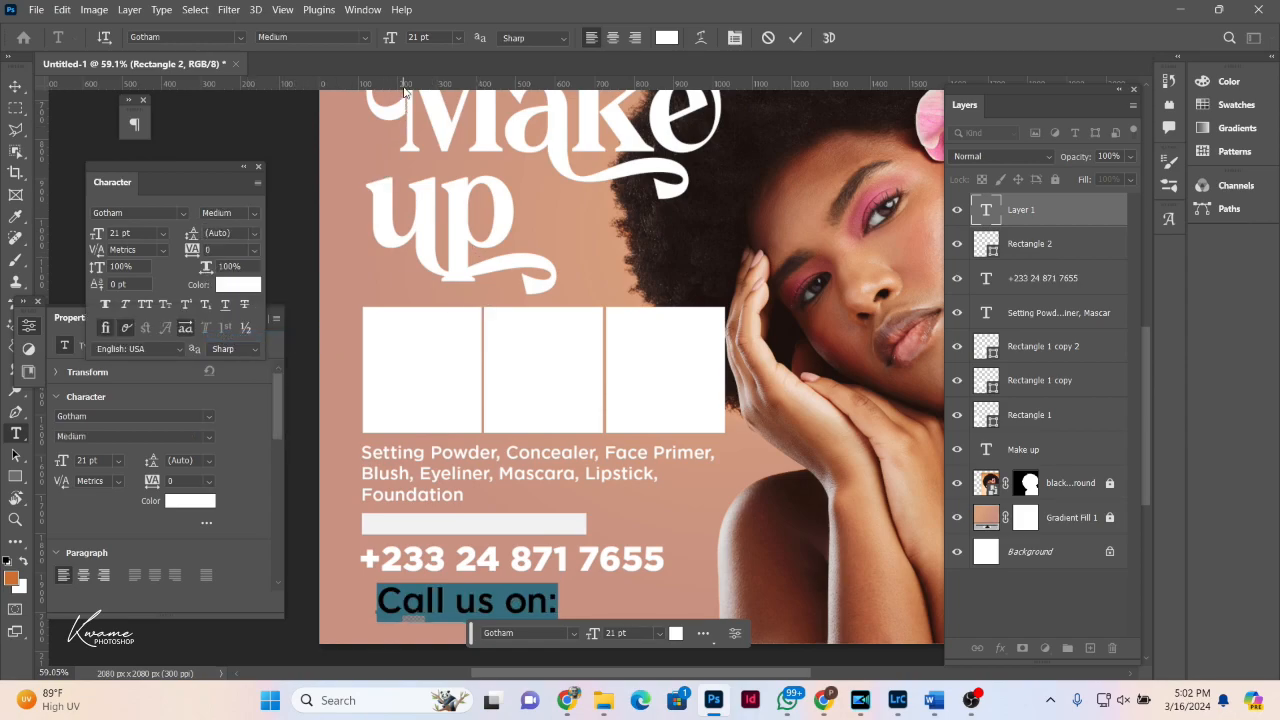
{"action": "left_click_drag", "start_coordinate": [392, 45], "coordinate": [380, 48]}
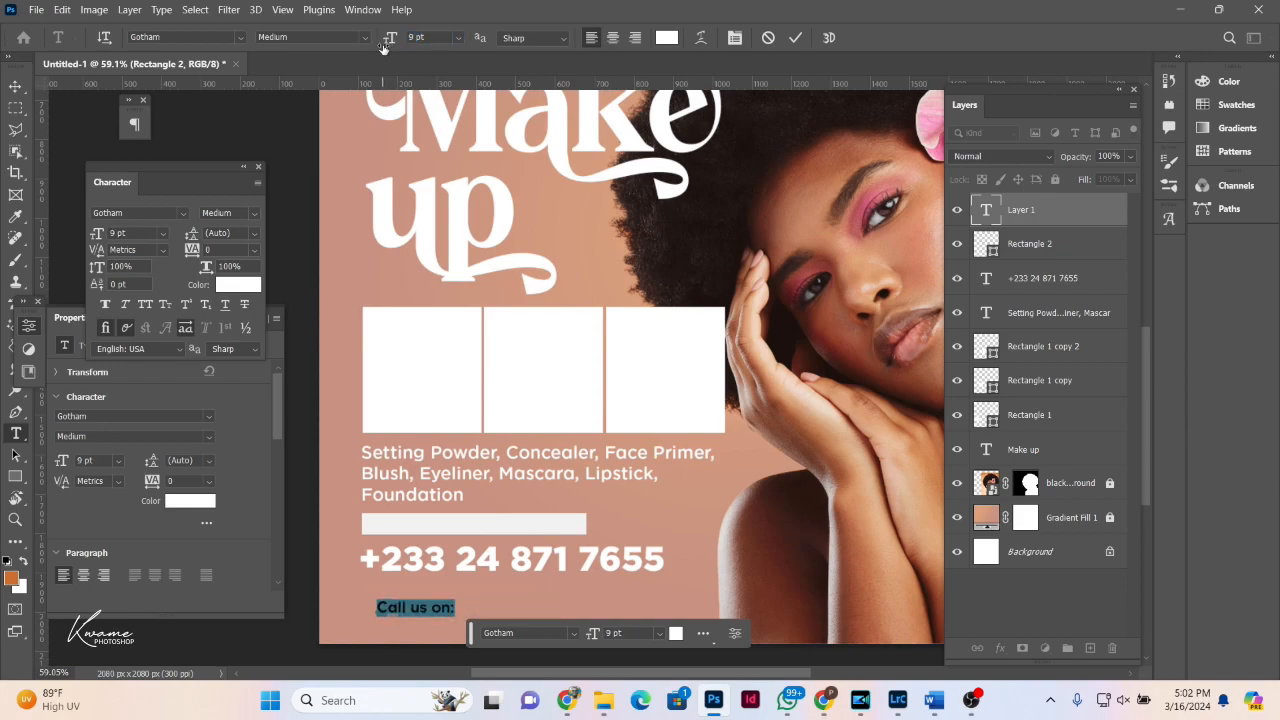
{"action": "left_click", "coordinate": [147, 306]}
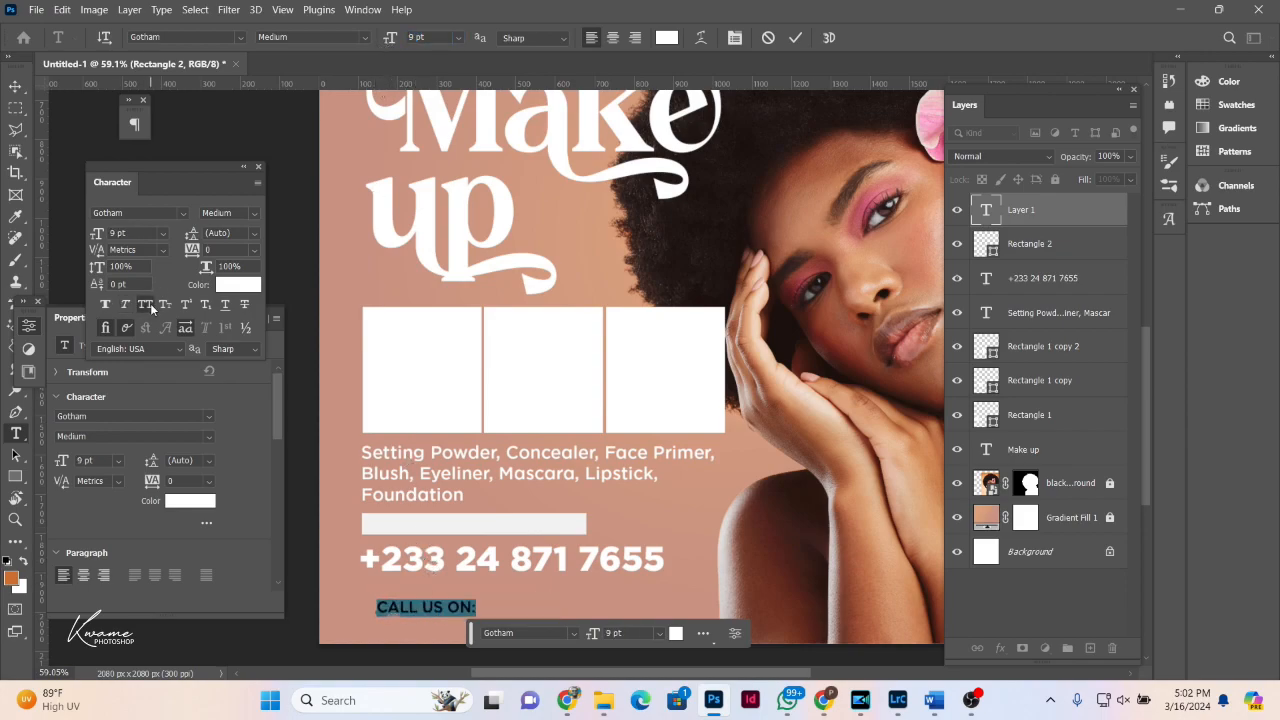
{"action": "left_click", "coordinate": [16, 86]}
Step: Place the "CALL US ON:" text on the off-white bar, colour it black (000000) and fine-tune its position
{"action": "left_click_drag", "start_coordinate": [433, 611], "coordinate": [421, 531]}
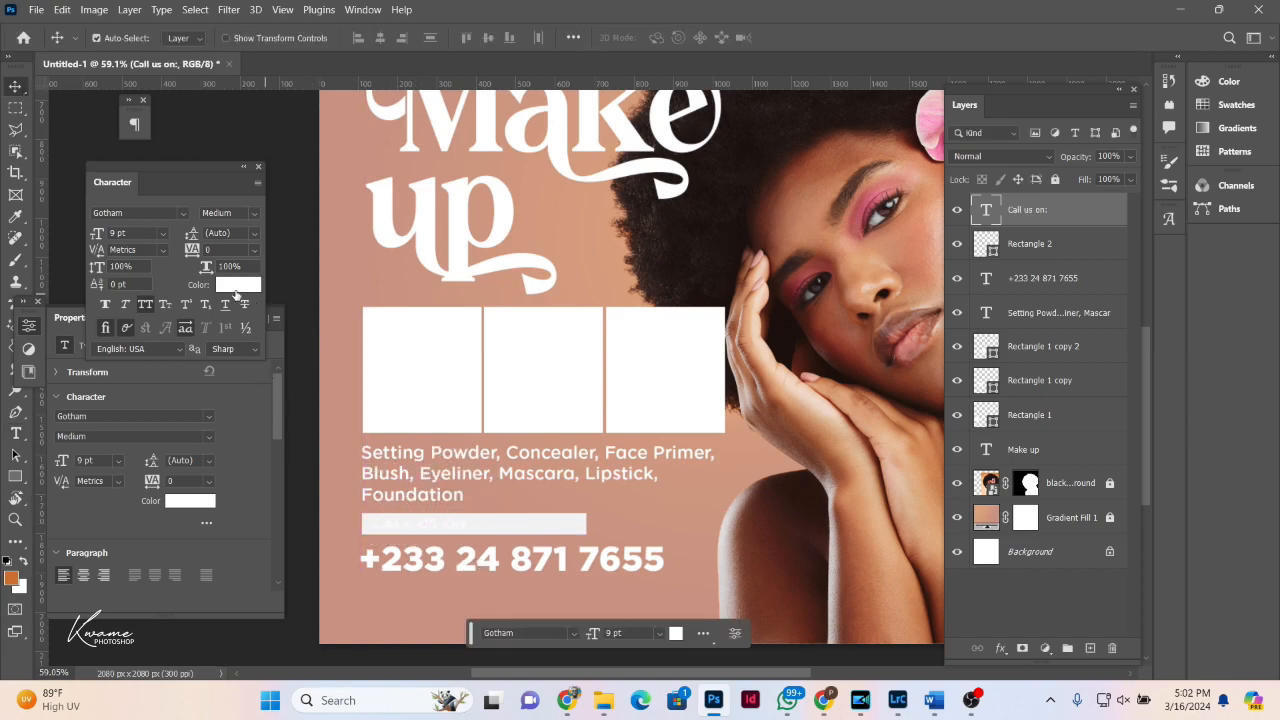
{"action": "left_click", "coordinate": [238, 285]}
{"action": "type", "text": "000000"}
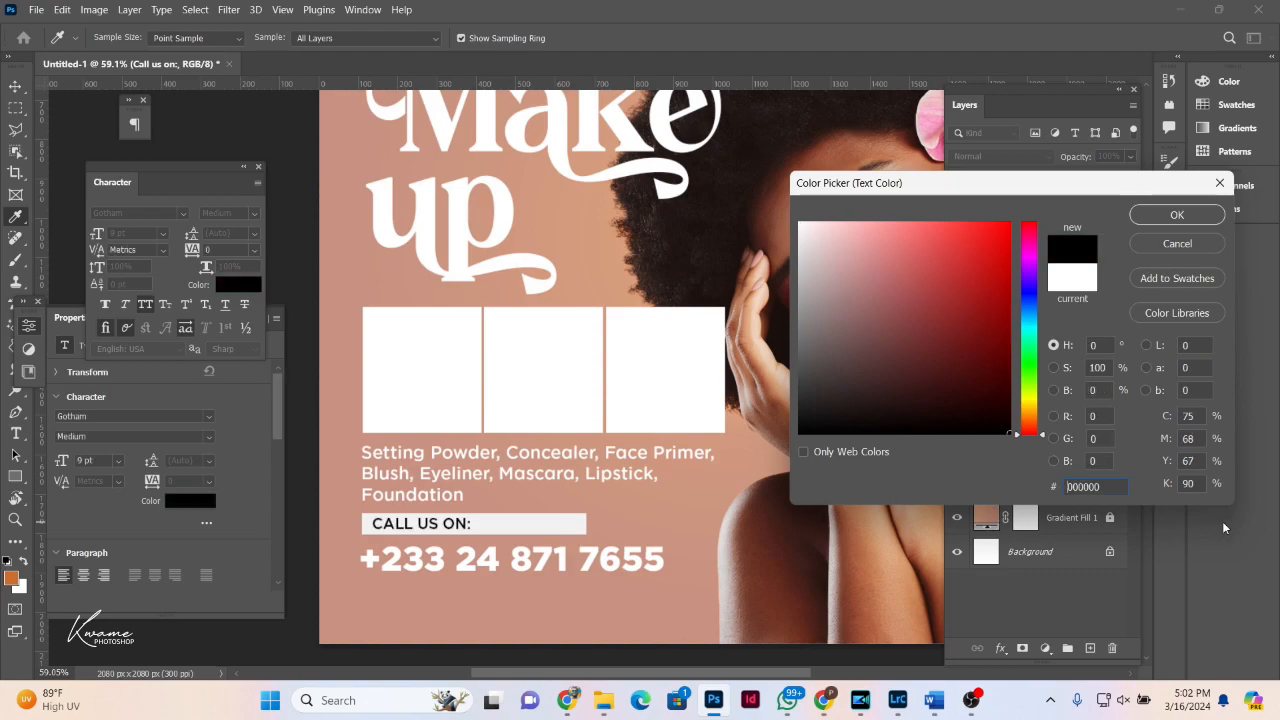
{"action": "key", "text": "Return"}
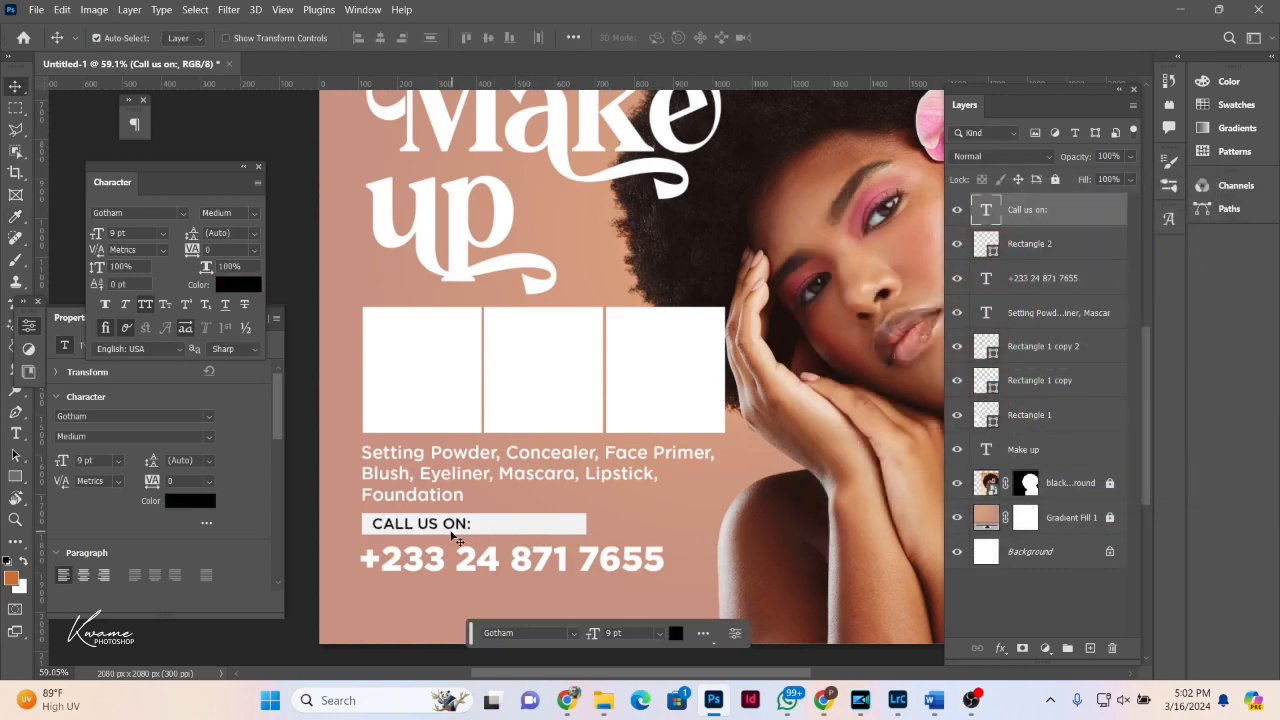
{"action": "key", "text": "Down"}
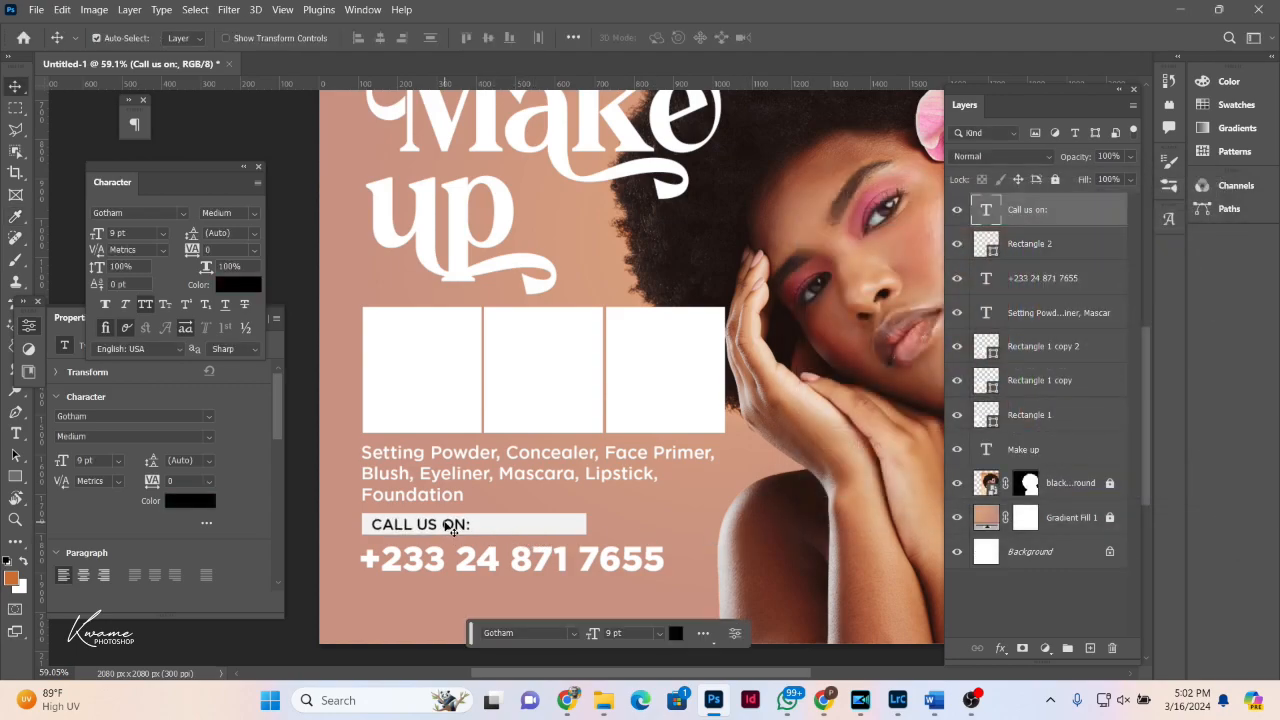
Step: Shorten the off-white bar from its right end to fit "CALL US ON:" and shift the contact number up slightly
{"action": "left_click", "coordinate": [577, 526]}
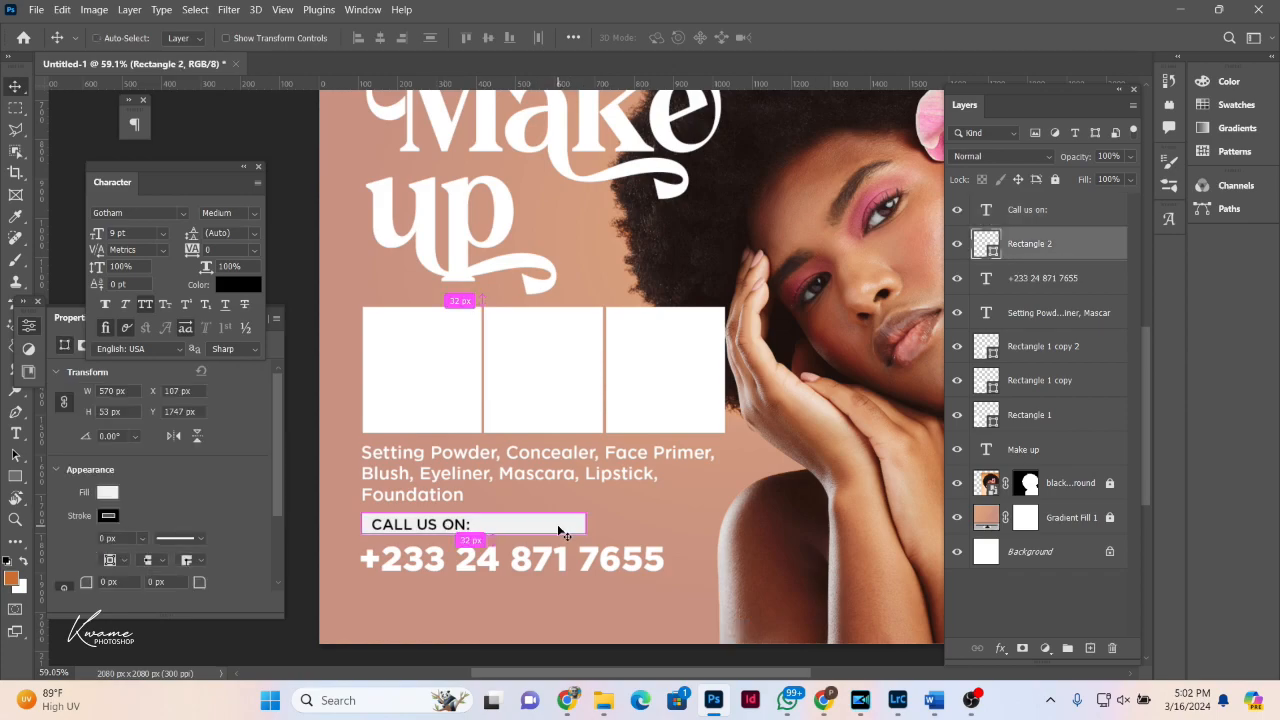
{"action": "key", "text": "ctrl+t"}
{"action": "left_click_drag", "start_coordinate": [593, 523], "coordinate": [462, 560]}
{"action": "key", "text": "Return"}
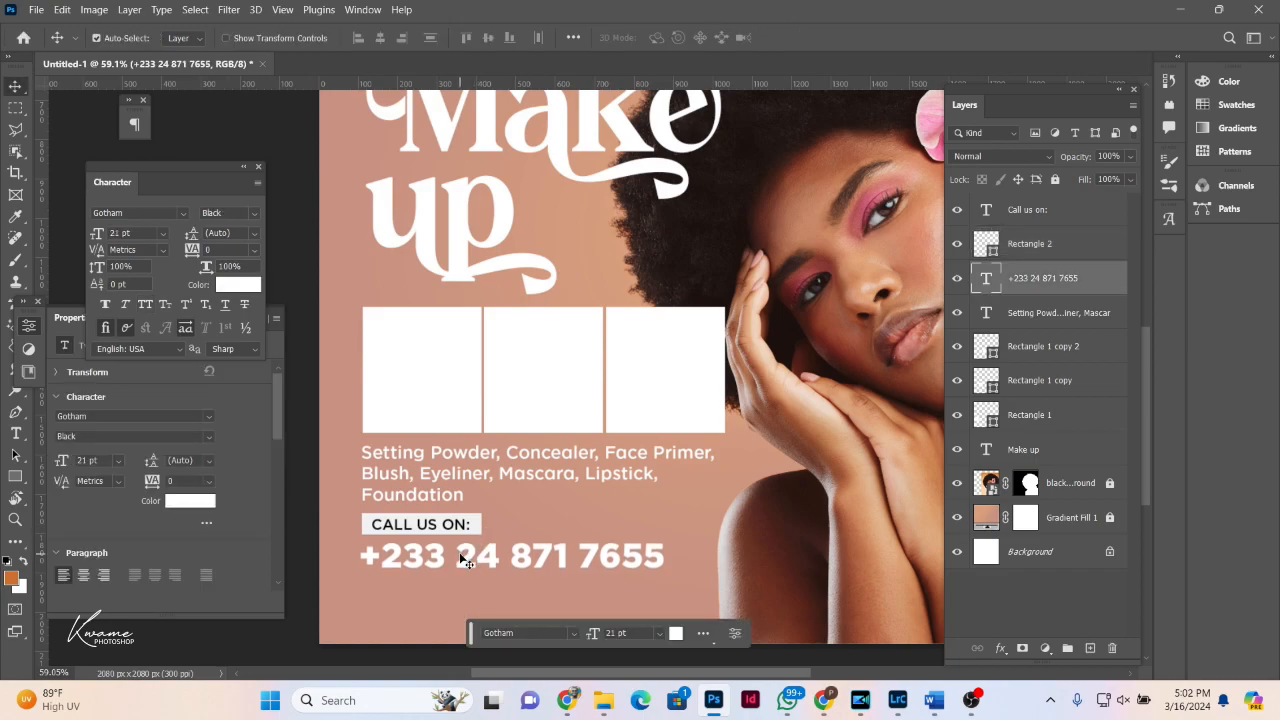
Step: Set the product list text in all caps and change its font weight to Gotham Book
{"action": "left_click", "coordinate": [448, 483]}
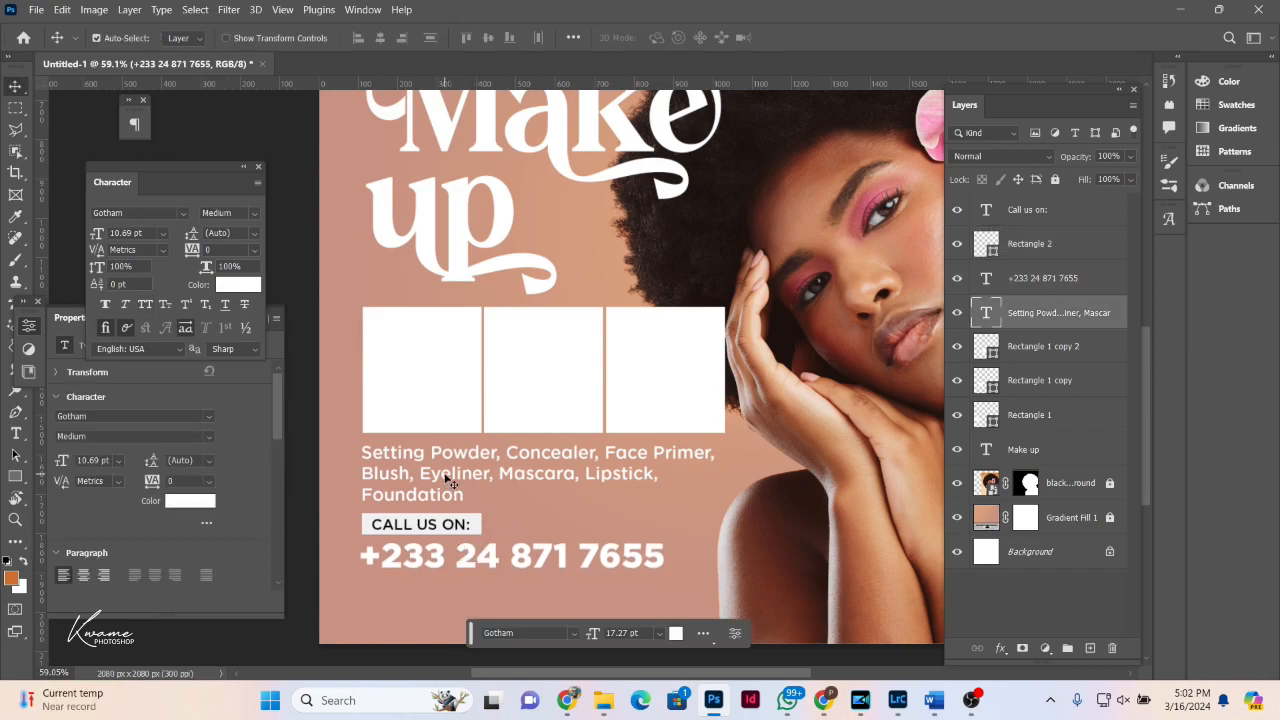
{"action": "left_click", "coordinate": [144, 305]}
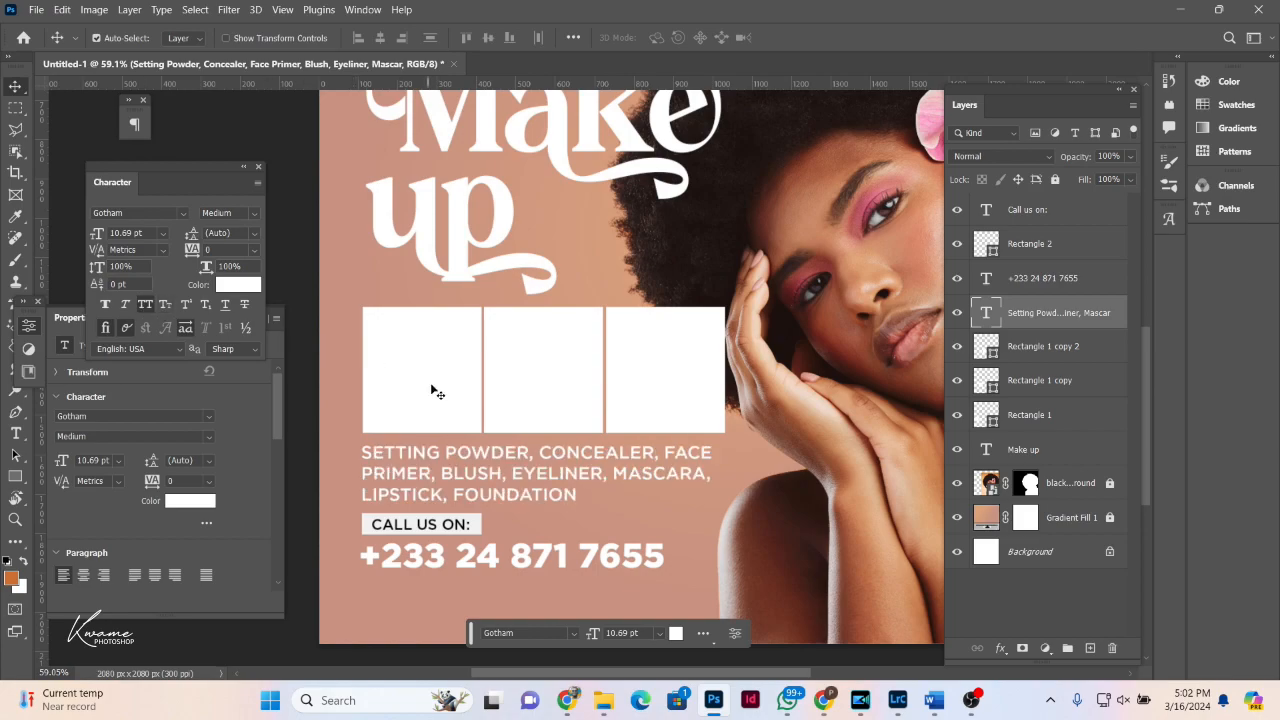
{"action": "double_click", "coordinate": [480, 477]}
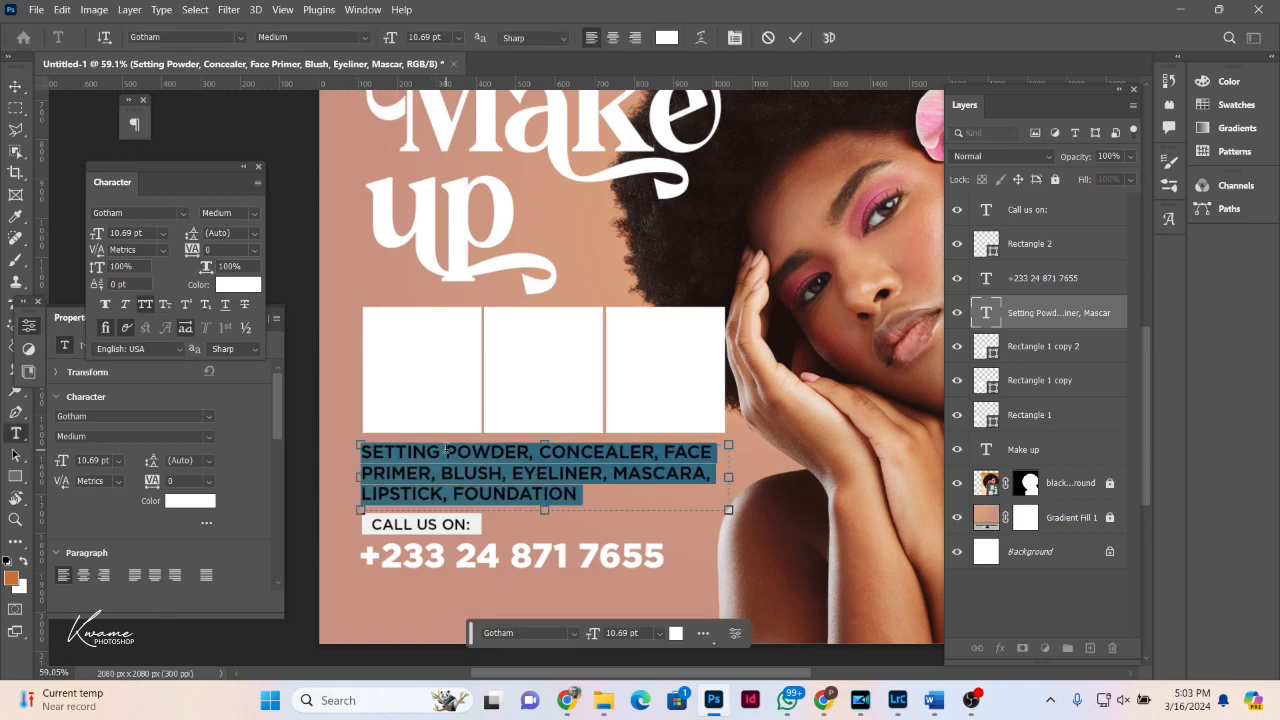
{"action": "left_click", "coordinate": [252, 213]}
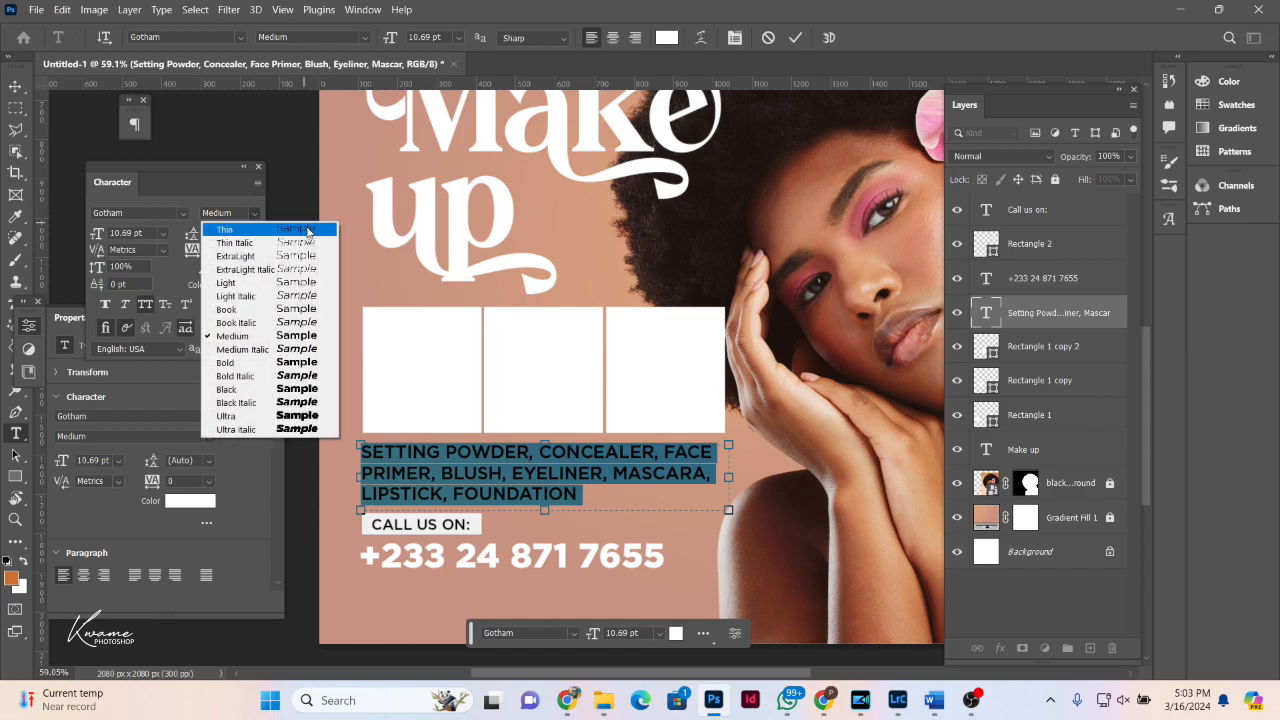
{"action": "left_click", "coordinate": [314, 309]}
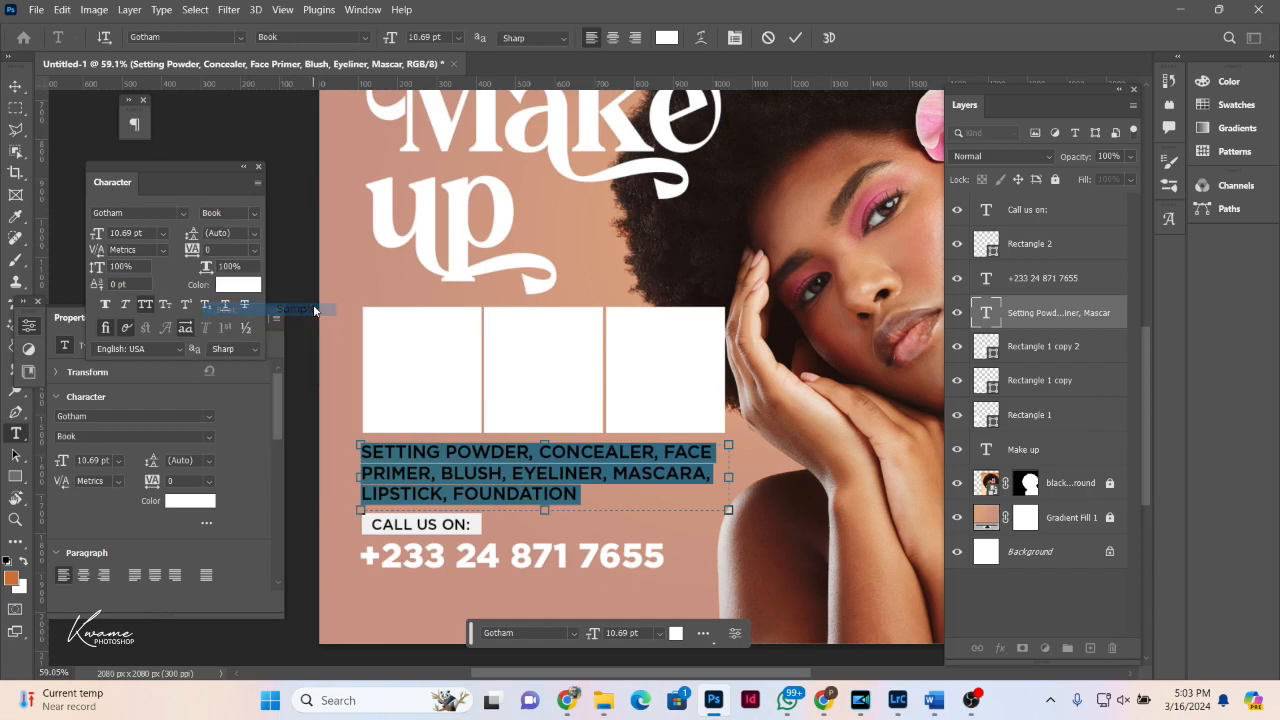
{"action": "left_click", "coordinate": [15, 86]}
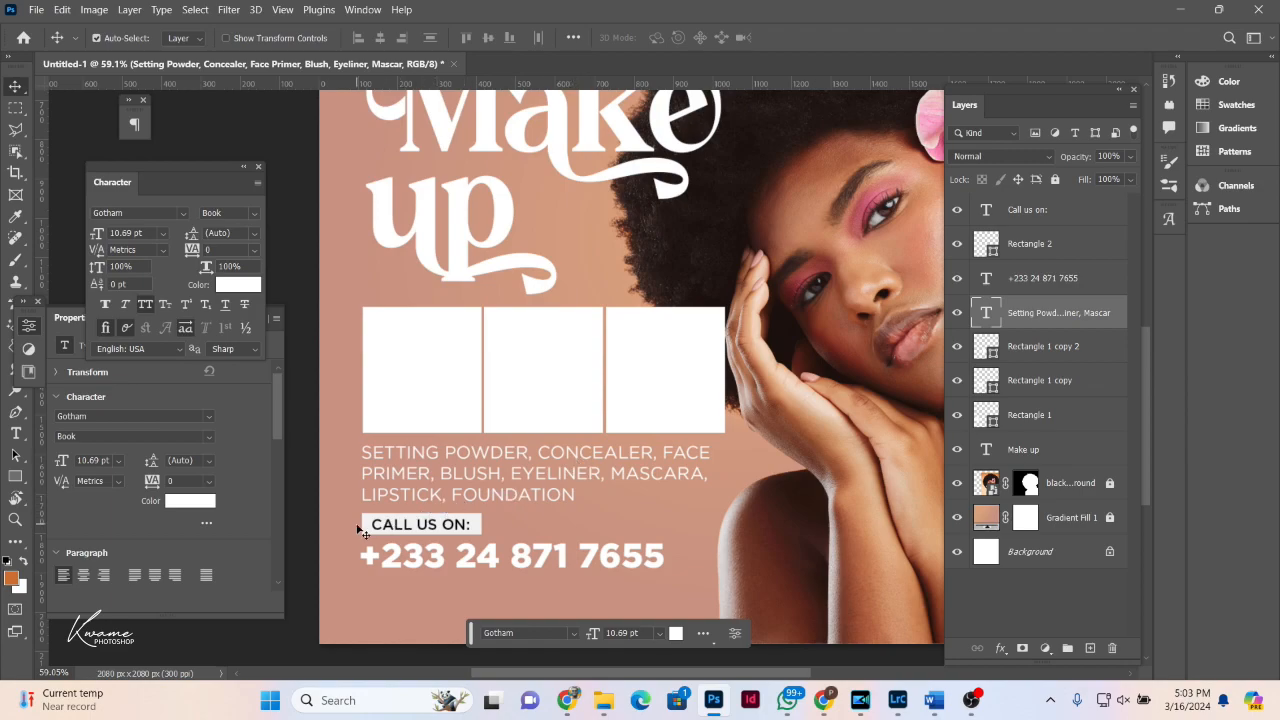
Step: Try colouring the contact number black (000000)
{"action": "scroll", "coordinate": [355, 533], "scroll_direction": "down", "scroll_amount": 2}
{"action": "scroll", "coordinate": [355, 533], "scroll_direction": "down", "scroll_amount": 1}
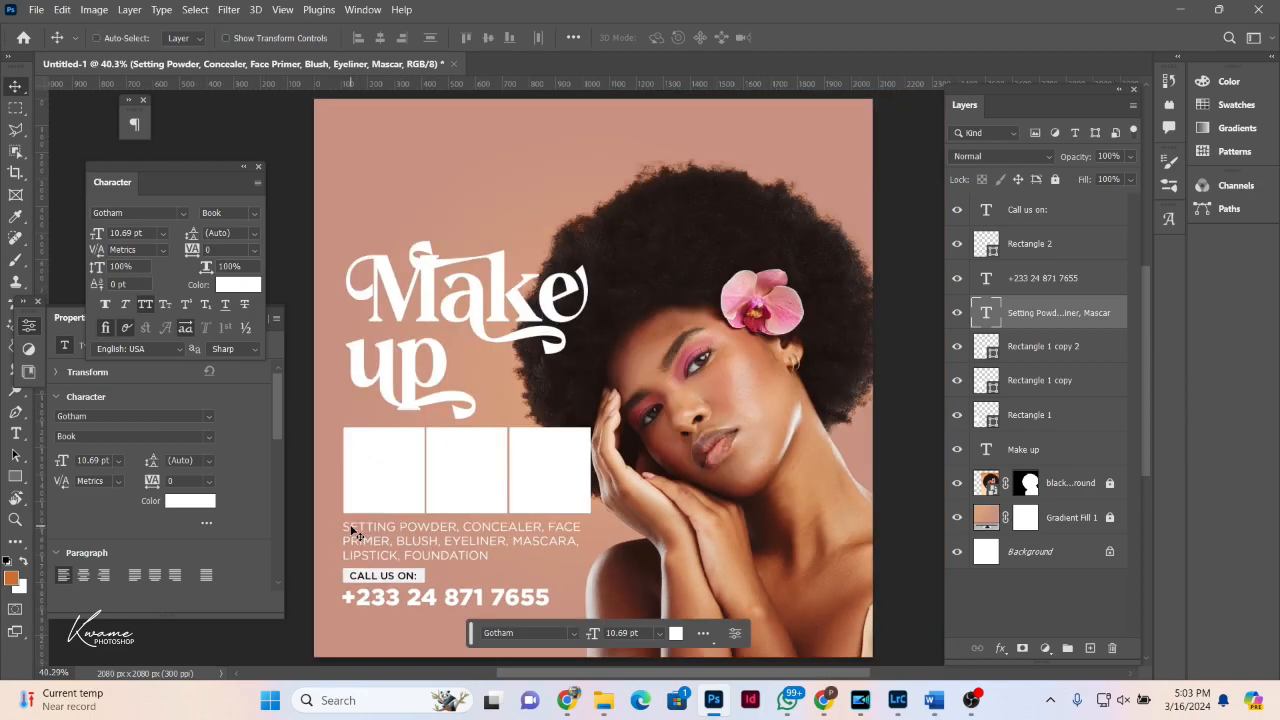
{"action": "scroll", "coordinate": [340, 492], "scroll_direction": "down", "scroll_amount": 2}
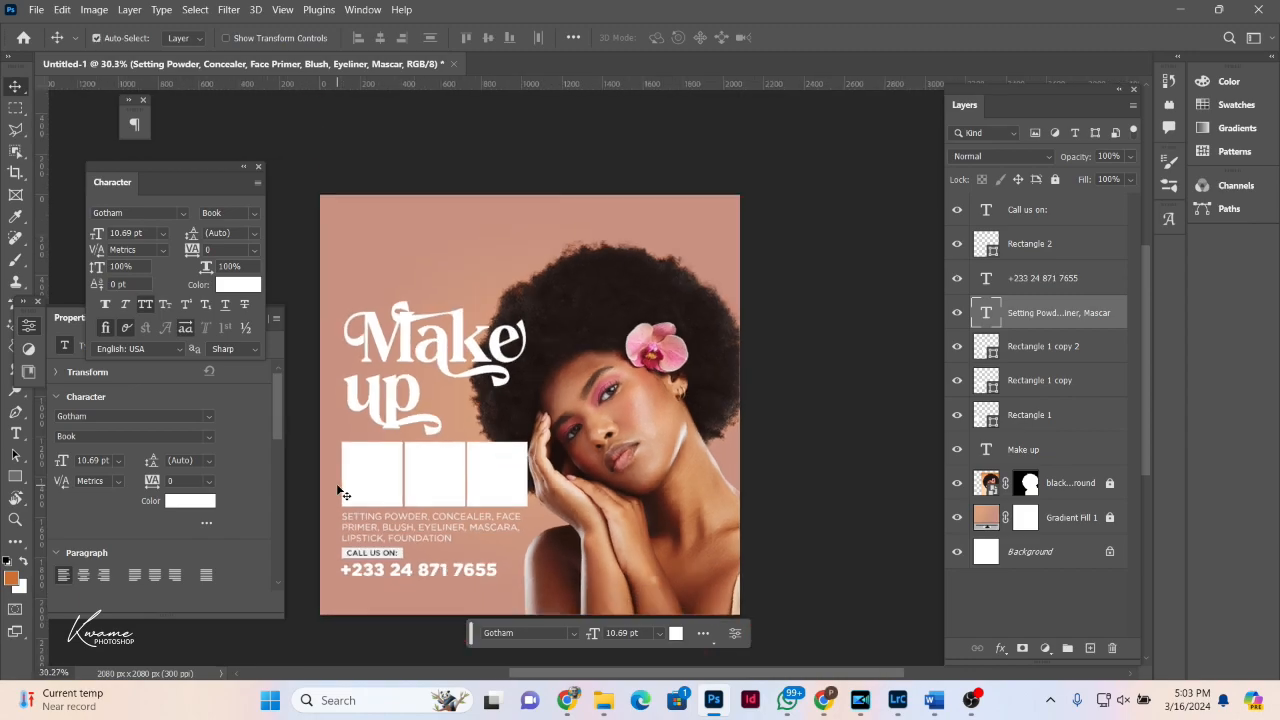
{"action": "left_click", "coordinate": [378, 577]}
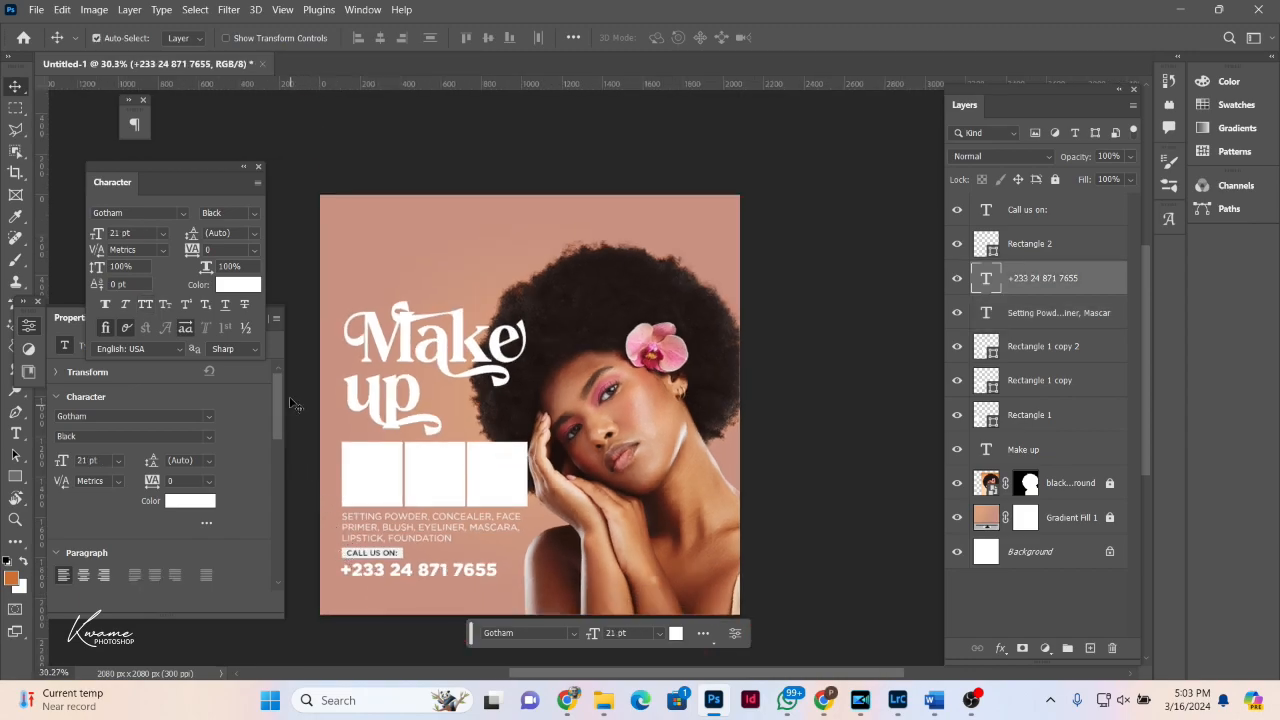
{"action": "left_click", "coordinate": [238, 286]}
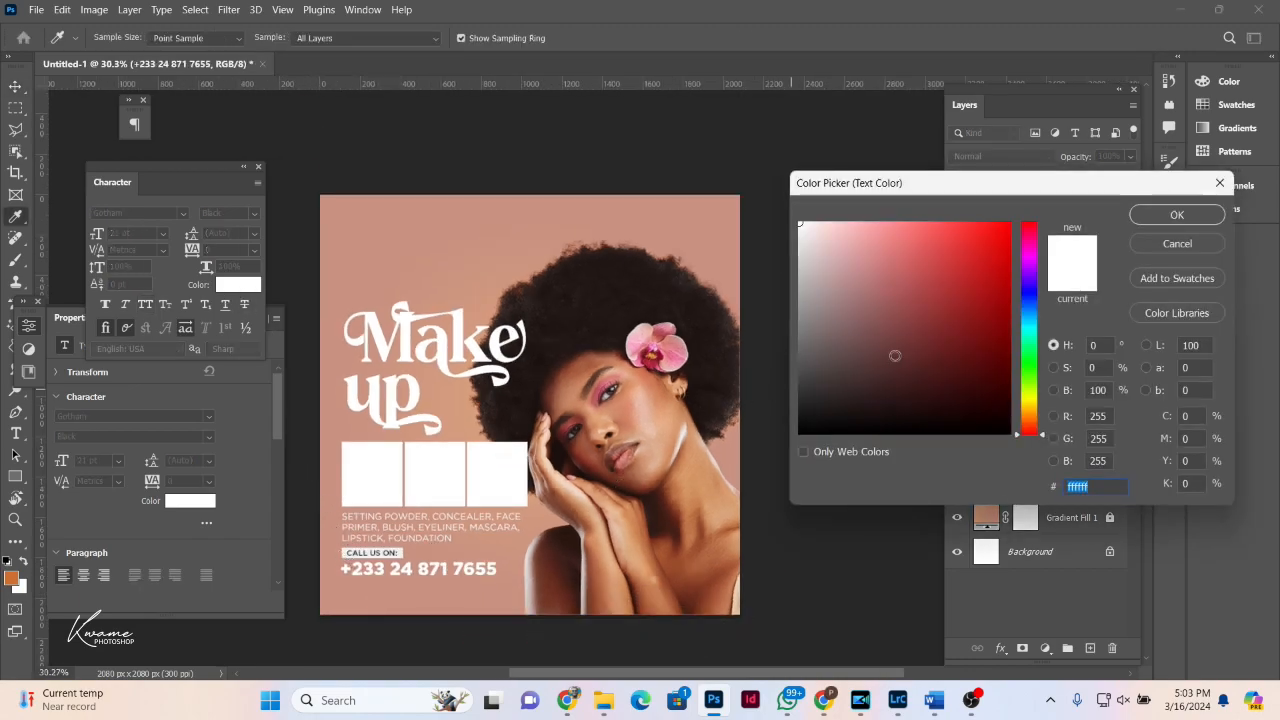
{"action": "type", "text": "000000"}
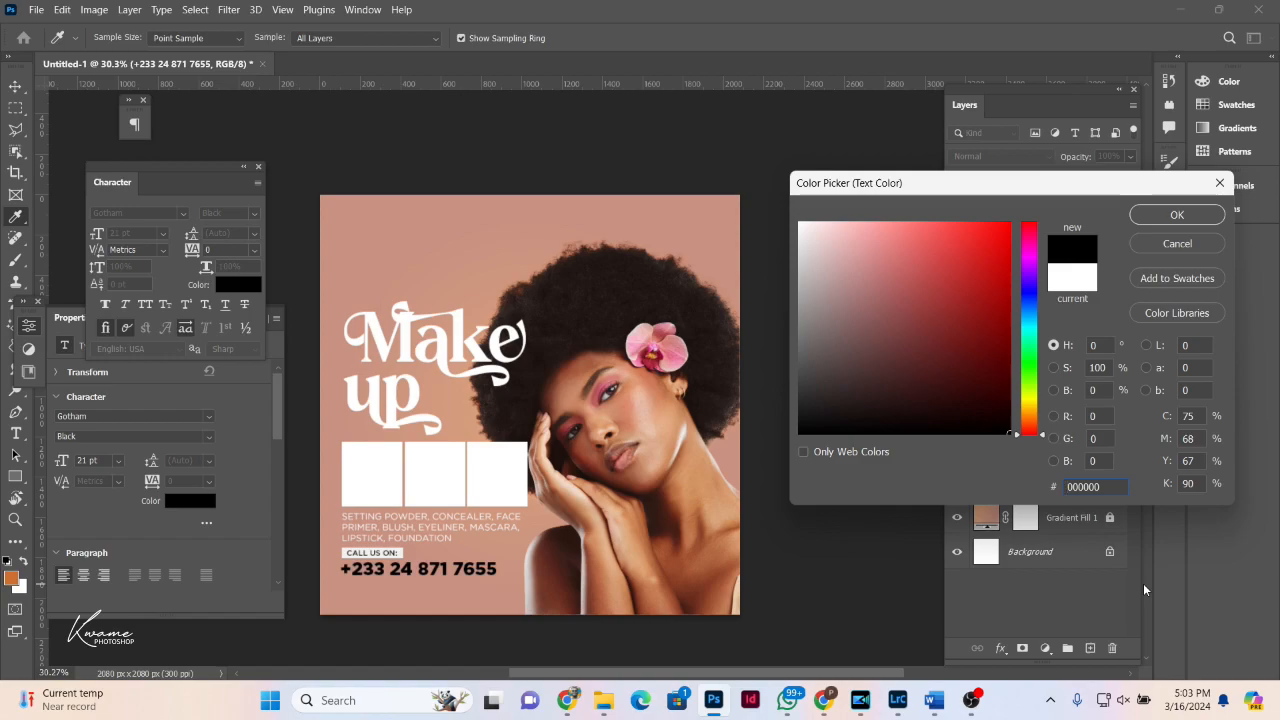
{"action": "left_click", "coordinate": [1177, 214]}
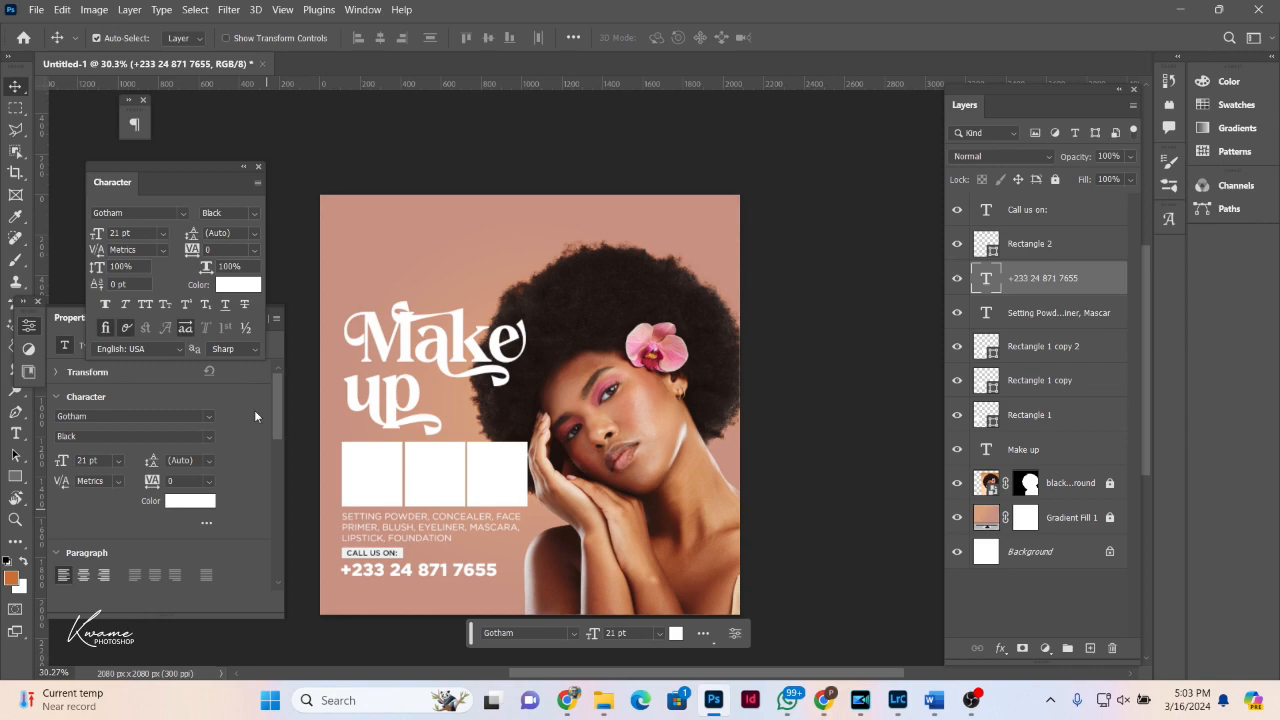
Step: Shift the heading, image boxes, product list and contact details up together by about 50 px
{"action": "left_click_drag", "start_coordinate": [310, 322], "coordinate": [530, 580]}
{"action": "key", "text": "shift+Up"}
{"action": "key", "text": "shift+Up"}
{"action": "key", "text": "shift+Up"}
{"action": "key", "text": "shift+Up"}
{"action": "key", "text": "shift+Up"}
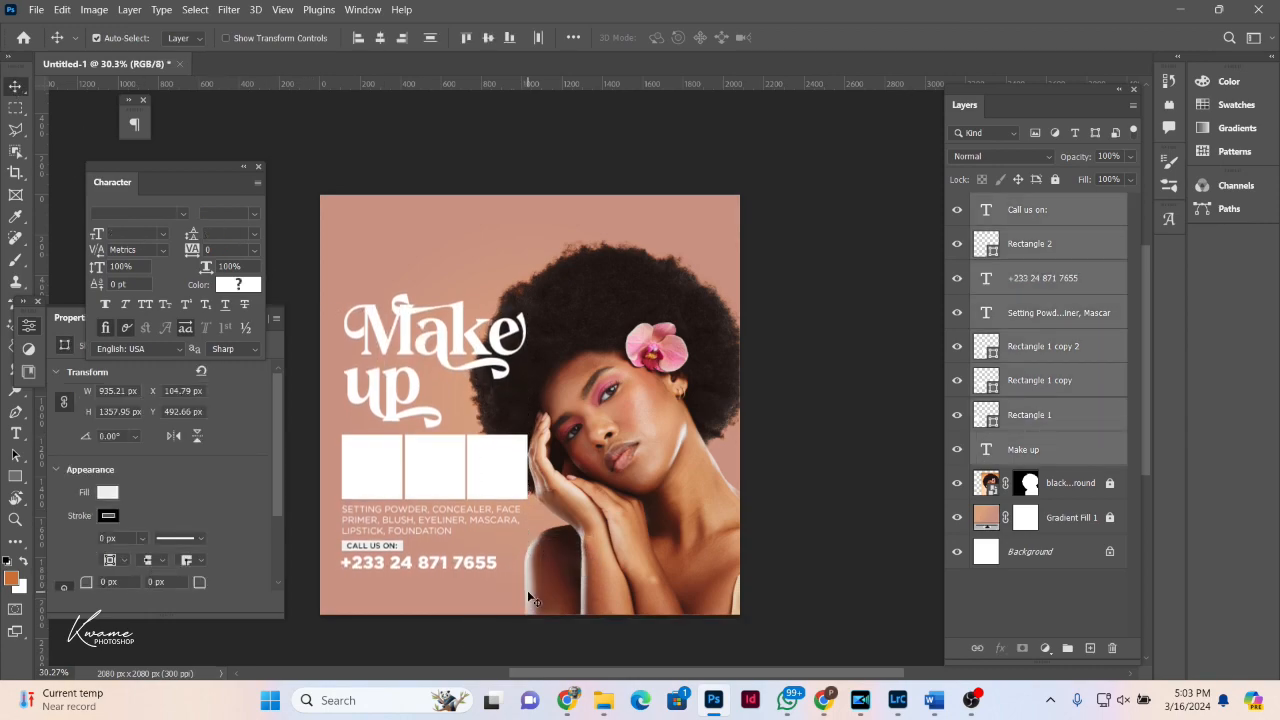
{"action": "left_click", "coordinate": [481, 621]}
Step: Set the product list's font weight to Gotham Medium
{"action": "left_click", "coordinate": [412, 525]}
{"action": "left_click", "coordinate": [251, 215]}
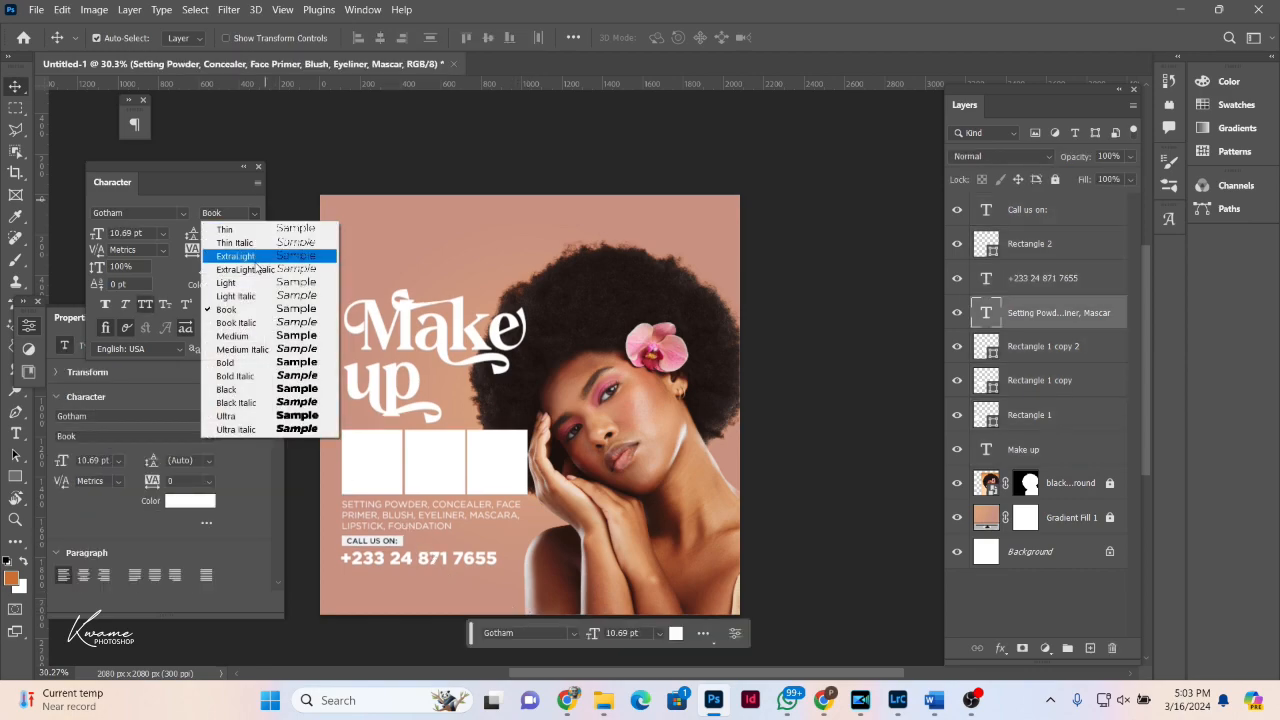
{"action": "left_click", "coordinate": [265, 336]}
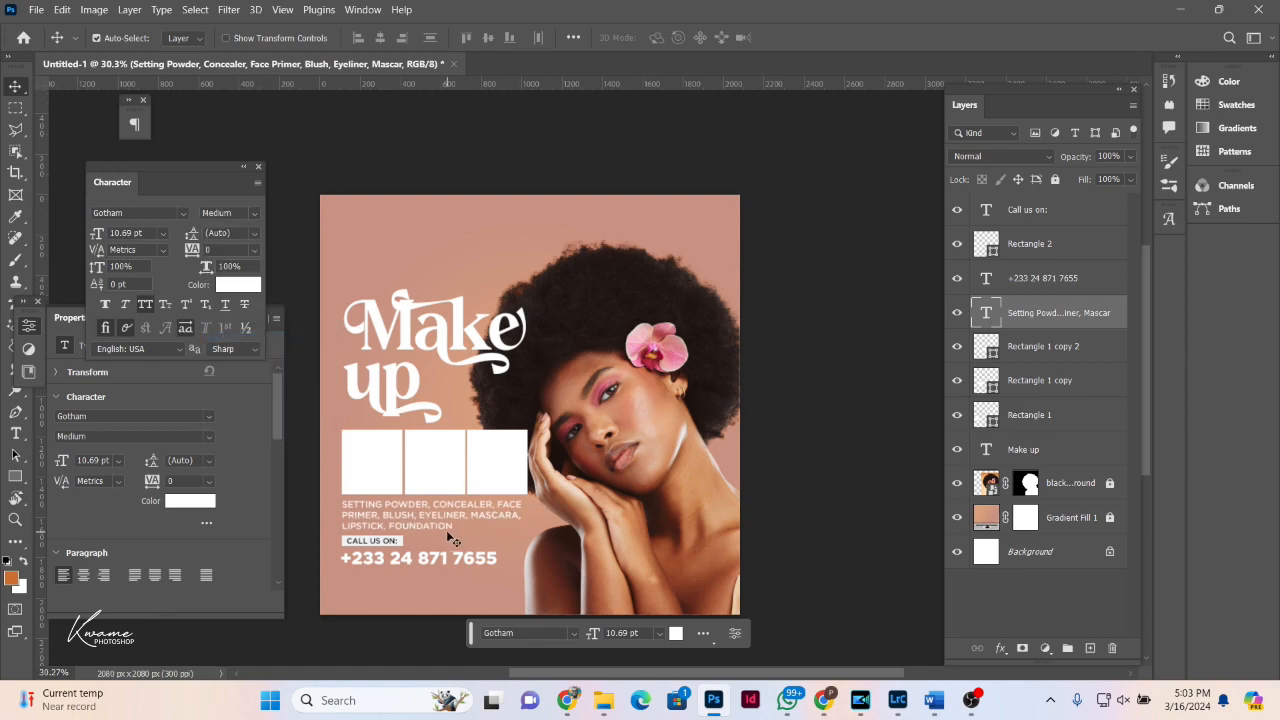
Step: Move the "CALL US ON:" bar and label below the contact number, and nudge both up closer to the product list
{"action": "left_click_drag", "start_coordinate": [331, 541], "coordinate": [367, 583]}
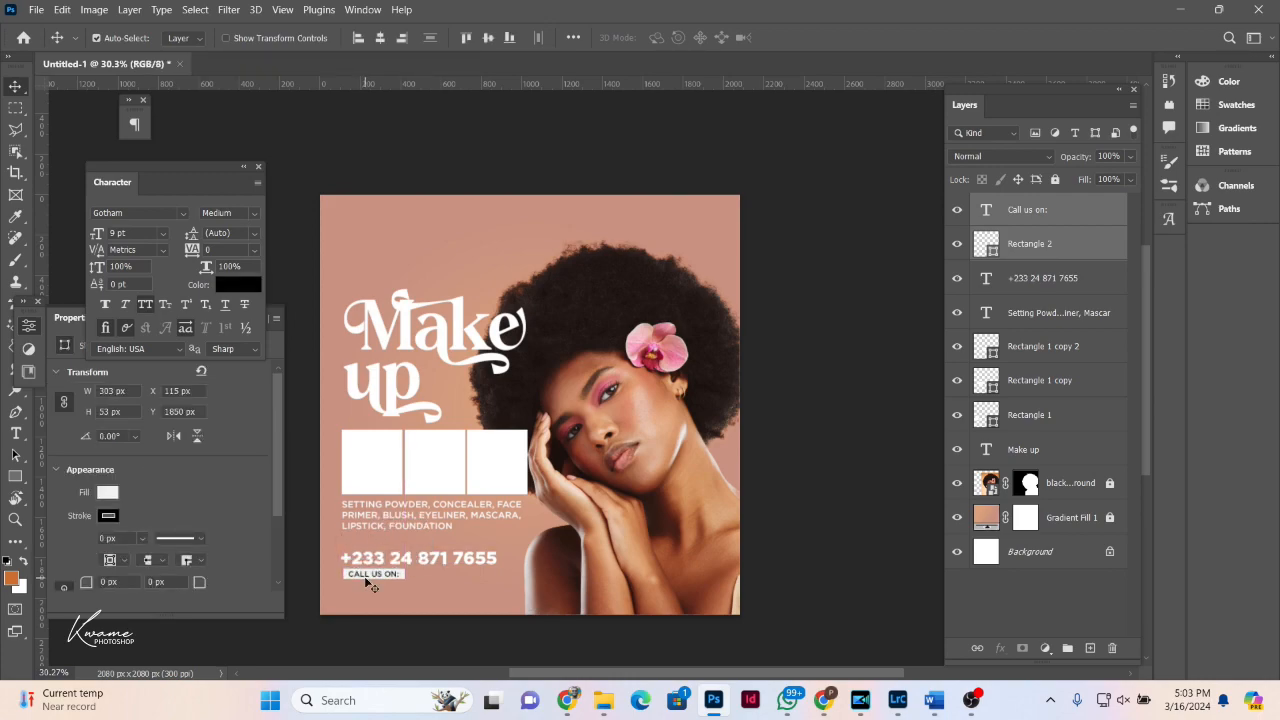
{"action": "left_click", "coordinate": [338, 560], "text": "shift"}
{"action": "key", "text": "Up"}
{"action": "key", "text": "Up"}
{"action": "key", "text": "Up"}
{"action": "key", "text": "Up"}
{"action": "key", "text": "Up"}
{"action": "key", "text": "Up"}
{"action": "key", "text": "Up"}
{"action": "key", "text": "Up"}
{"action": "key", "text": "Up"}
{"action": "key", "text": "Up"}
{"action": "key", "text": "Up"}
{"action": "key", "text": "Up"}
{"action": "key", "text": "Up"}
{"action": "key", "text": "Up"}
{"action": "key", "text": "Up"}
{"action": "key", "text": "Up"}
{"action": "key", "text": "Up"}
{"action": "key", "text": "Up"}
{"action": "key", "text": "Up"}
{"action": "key", "text": "Up"}
{"action": "key", "text": "Up"}
{"action": "key", "text": "Up"}
{"action": "key", "text": "Up"}
{"action": "key", "text": "Up"}
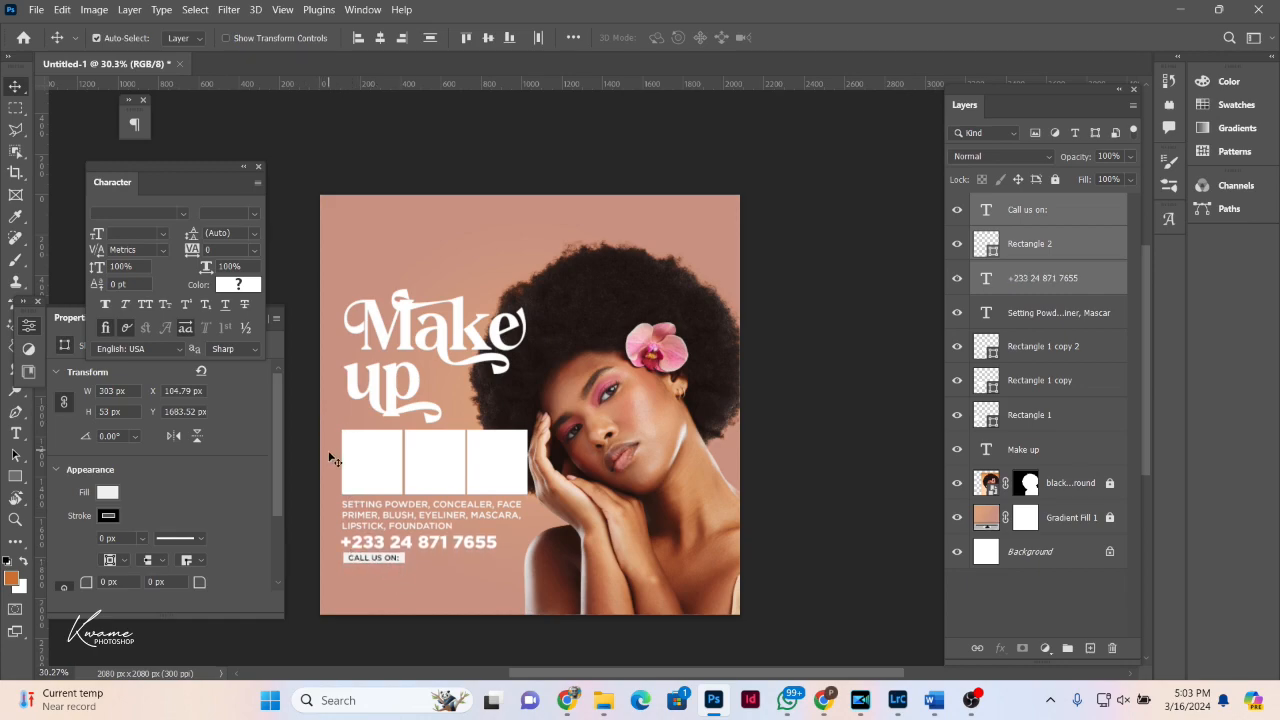
Step: Draw a rectangle of about 924 x 170 px behind the product list, spanning the three image boxes' width, layered above them
{"action": "scroll", "coordinate": [398, 563], "scroll_direction": "up", "scroll_amount": 3}
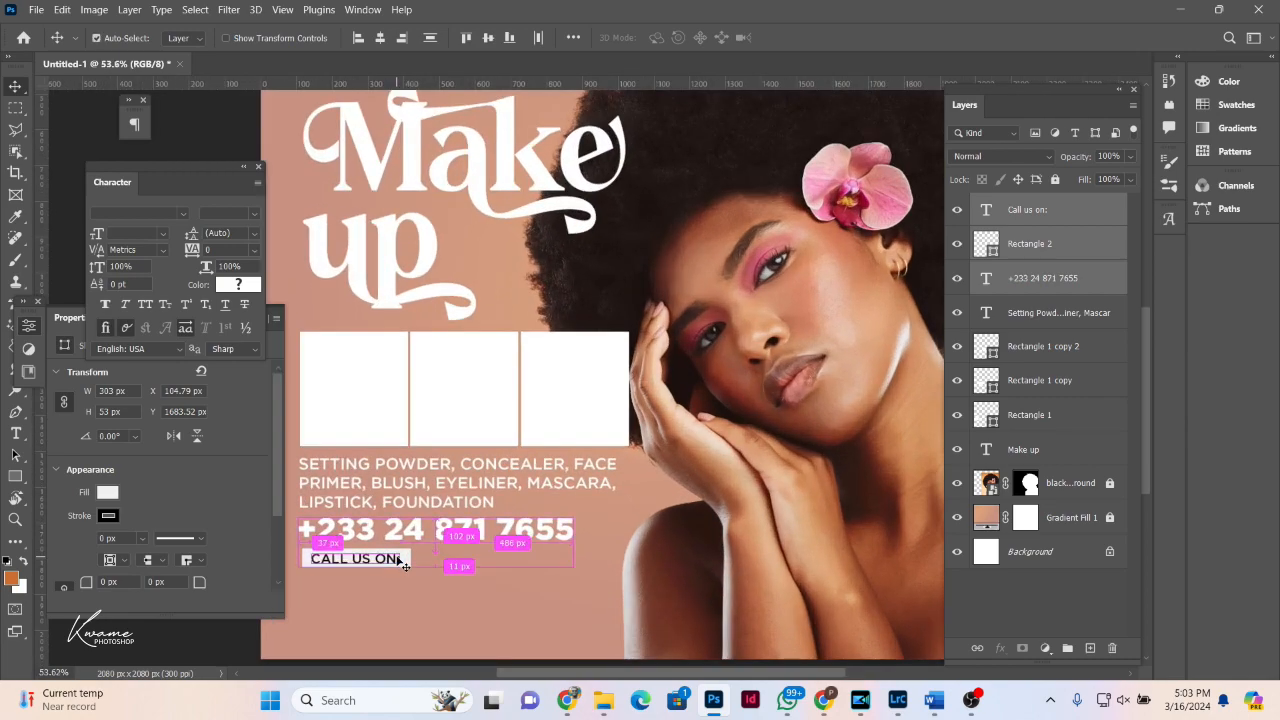
{"action": "left_click", "coordinate": [1079, 348]}
{"action": "left_click", "coordinate": [22, 482]}
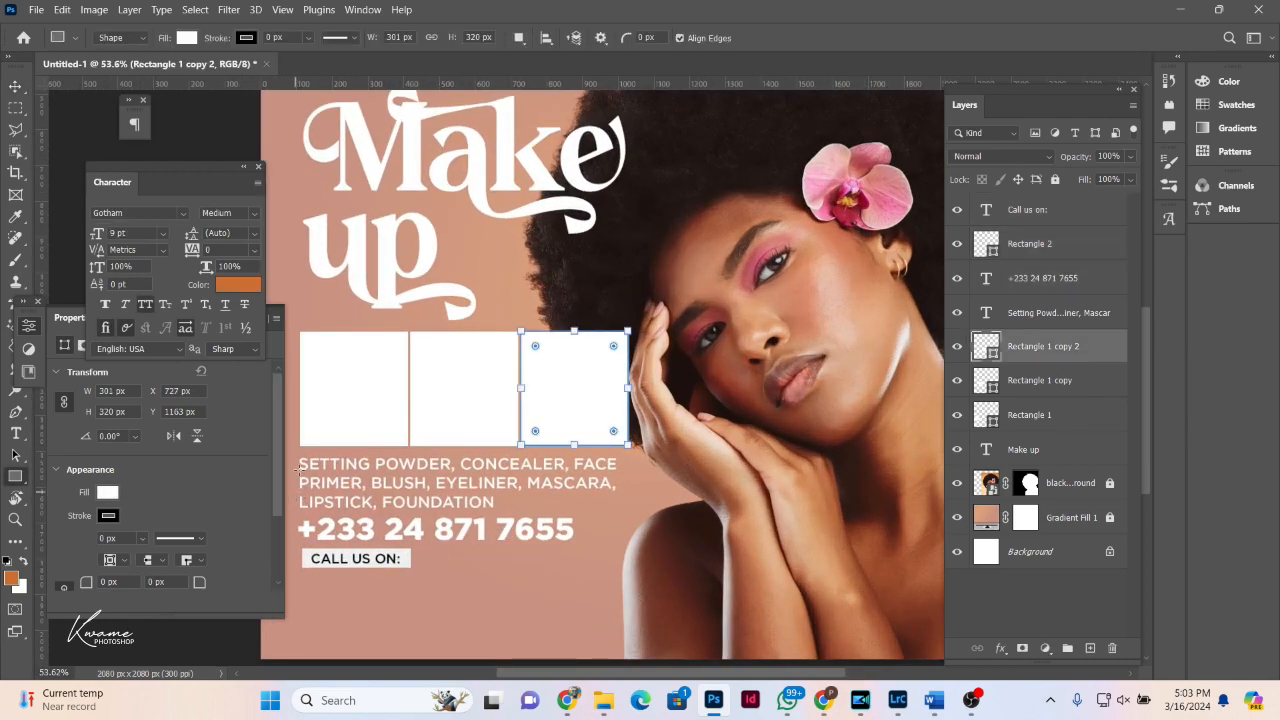
{"action": "left_click_drag", "start_coordinate": [300, 455], "coordinate": [629, 514]}
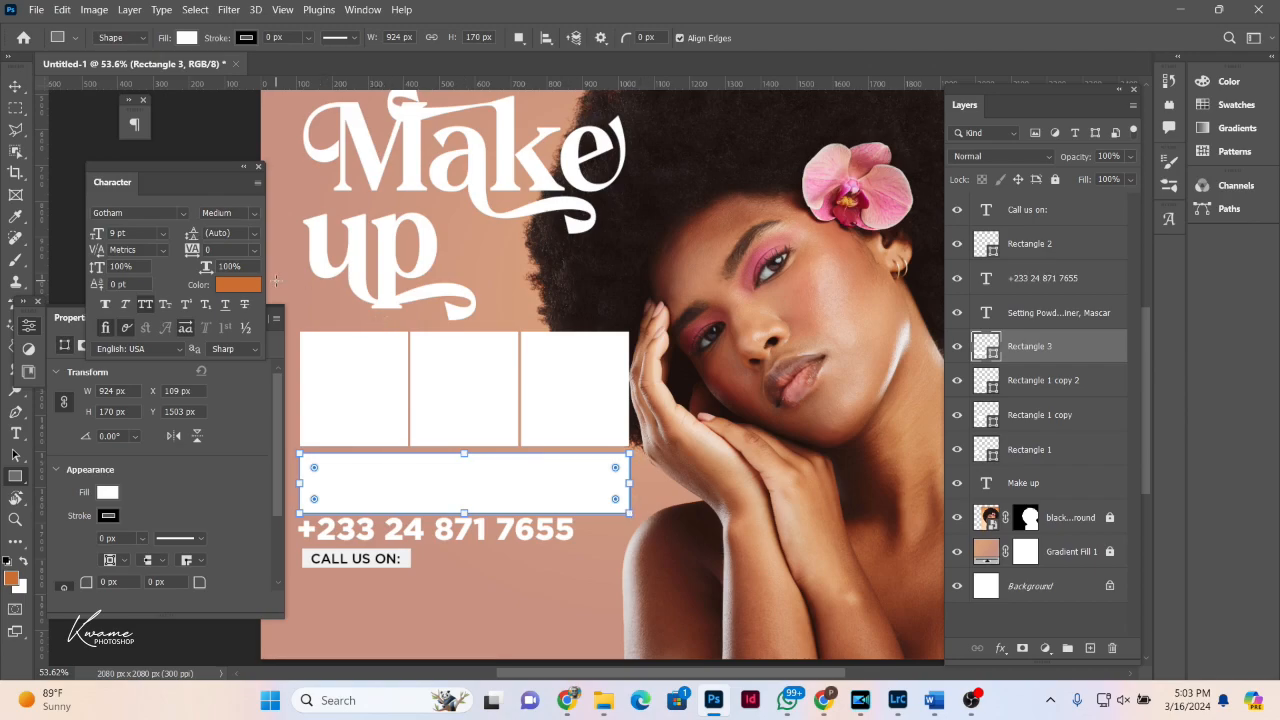
Step: Fill the rectangle behind the product list with brown (985b48) and lower its opacity to 30%
{"action": "left_click", "coordinate": [190, 40]}
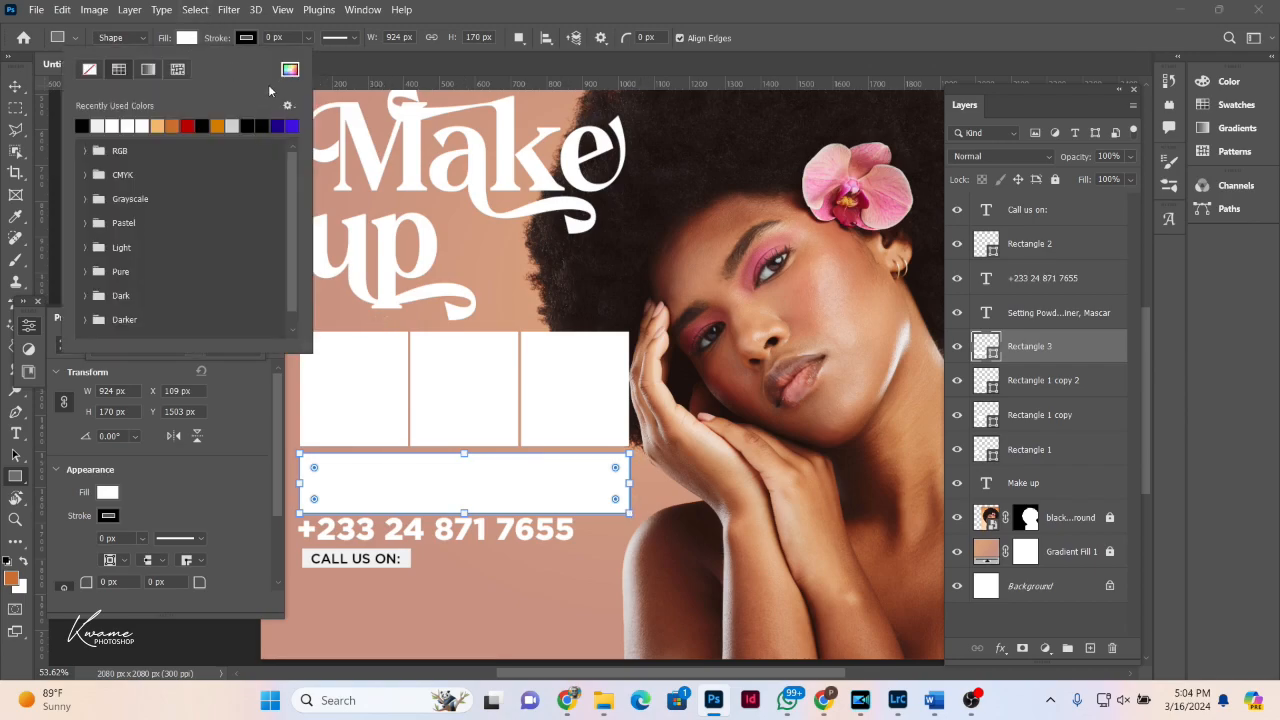
{"action": "left_click", "coordinate": [290, 70]}
{"action": "left_click", "coordinate": [490, 575]}
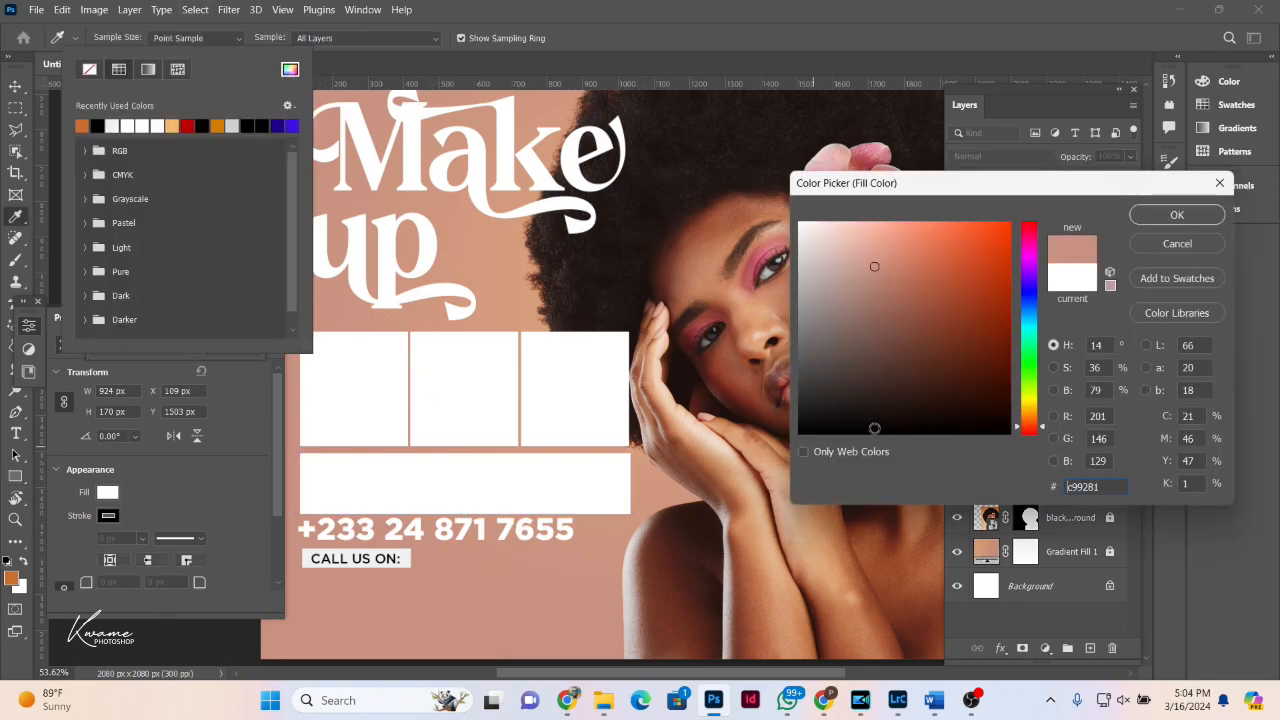
{"action": "left_click_drag", "start_coordinate": [875, 267], "coordinate": [911, 306]}
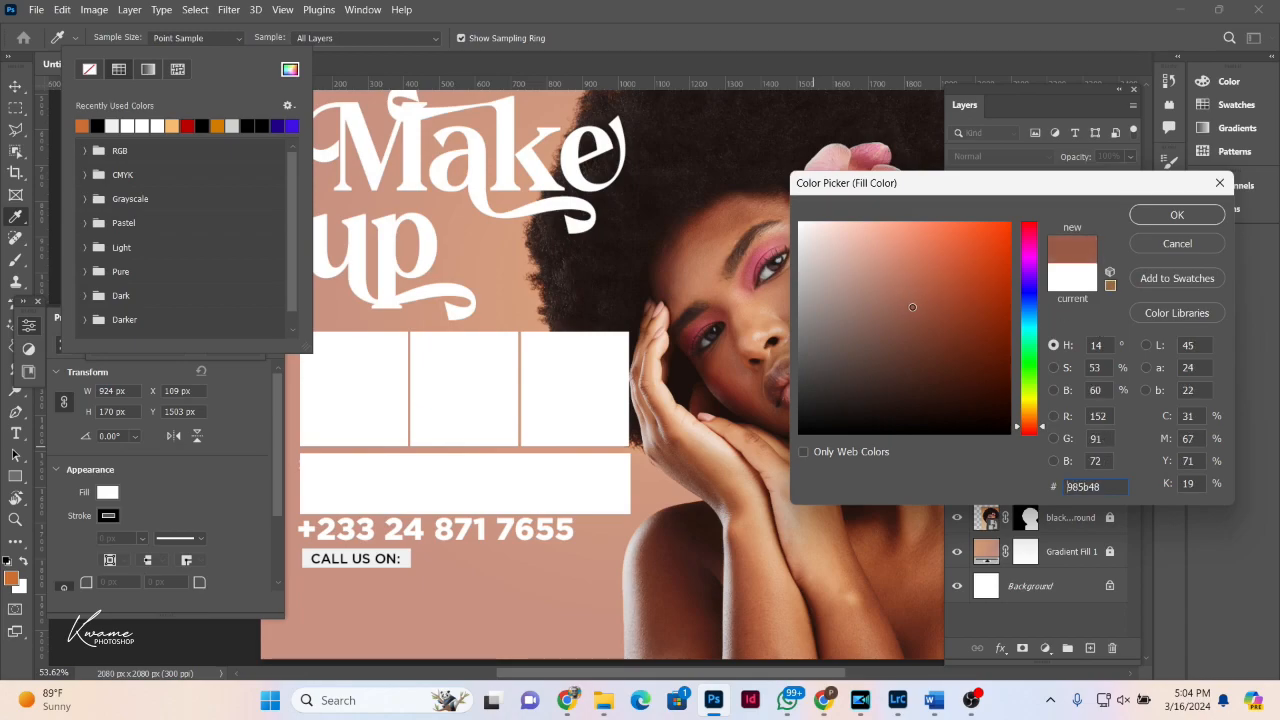
{"action": "key", "text": "Return"}
{"action": "left_click_drag", "start_coordinate": [1083, 162], "coordinate": [1024, 173]}
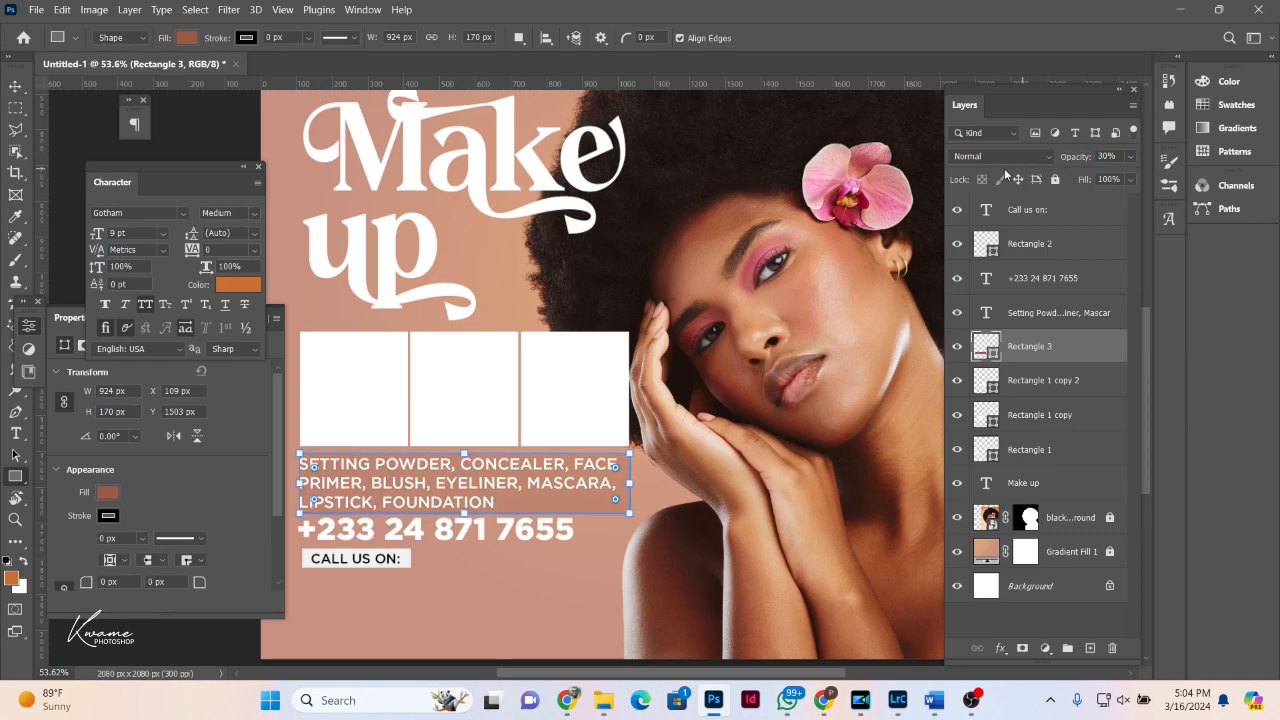
Step: Scale the product list down to about 10 pt so it sits inside the brown band, and turn off all caps
{"action": "left_click", "coordinate": [16, 88]}
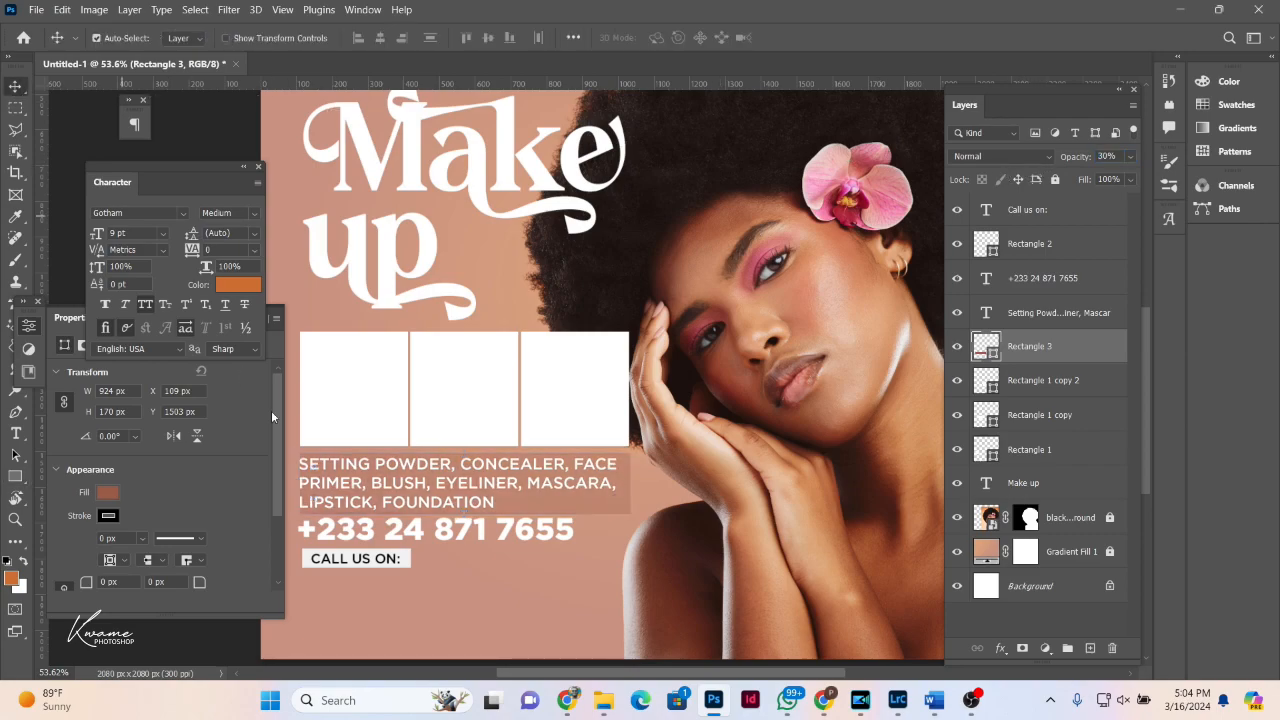
{"action": "left_click", "coordinate": [365, 492]}
{"action": "key", "text": "ctrl+t"}
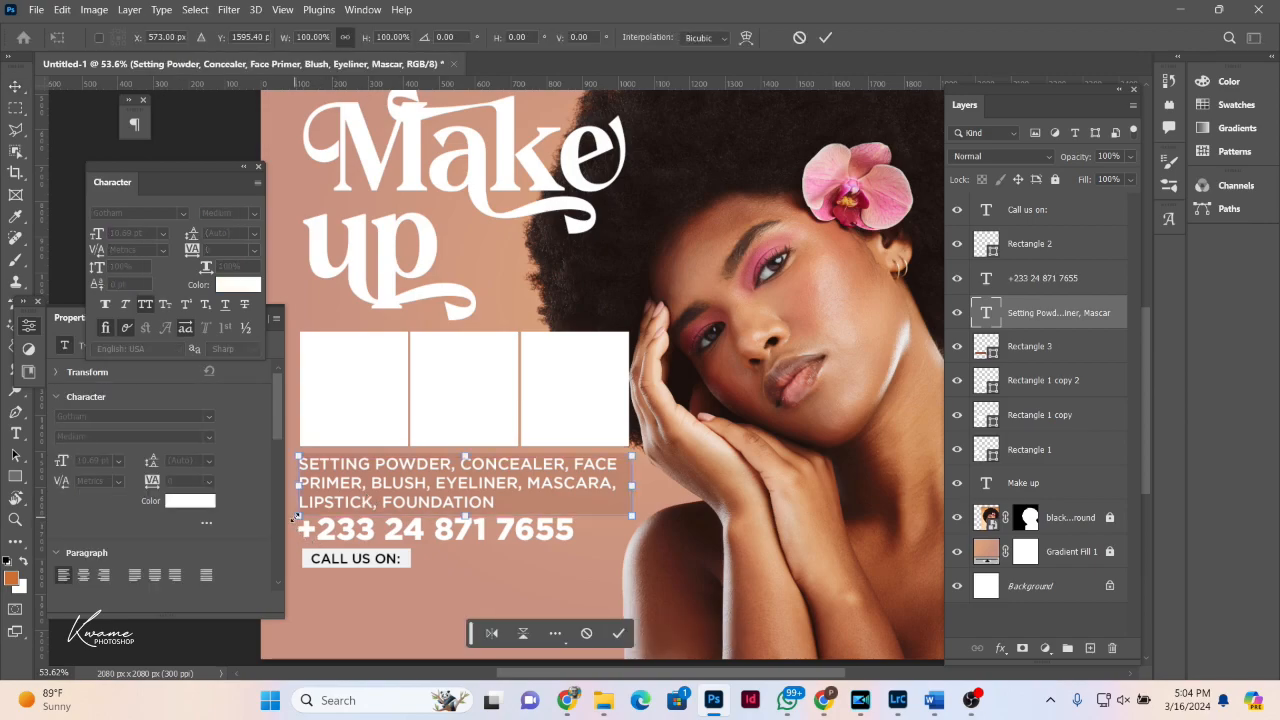
{"action": "left_click_drag", "start_coordinate": [296, 516], "coordinate": [352, 512]}
{"action": "key", "text": "Return"}
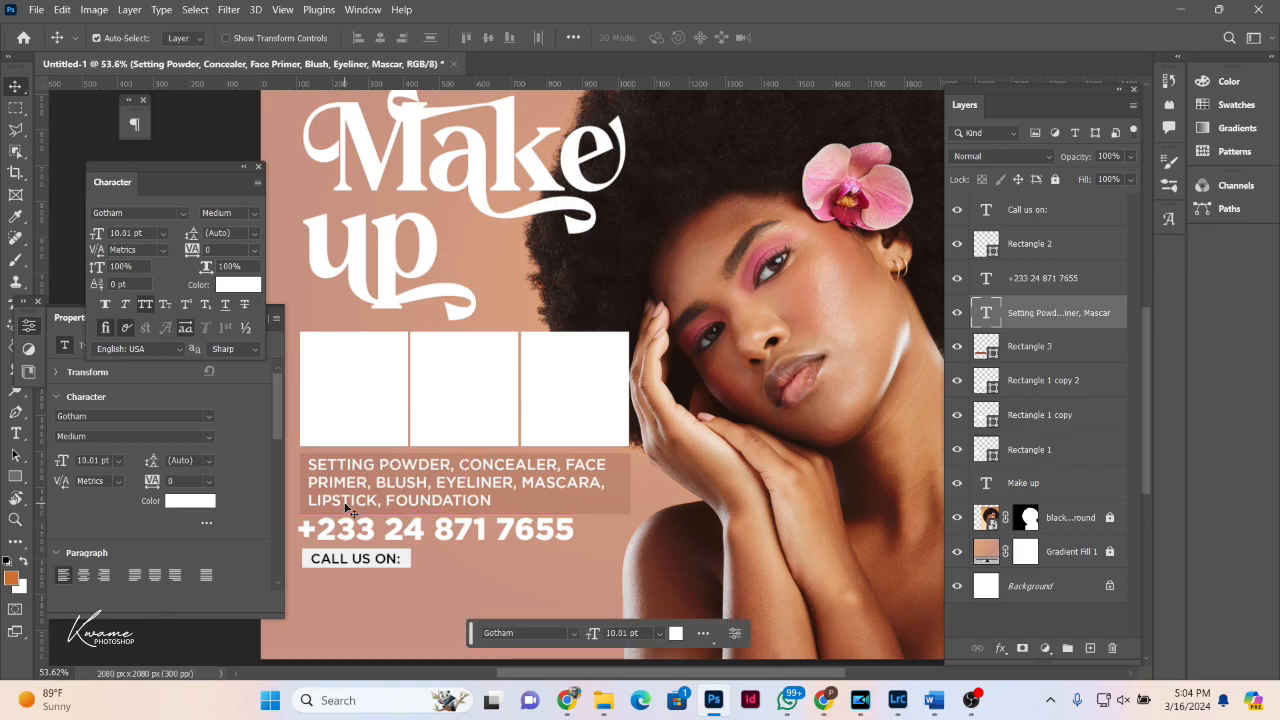
{"action": "left_click", "coordinate": [144, 305]}
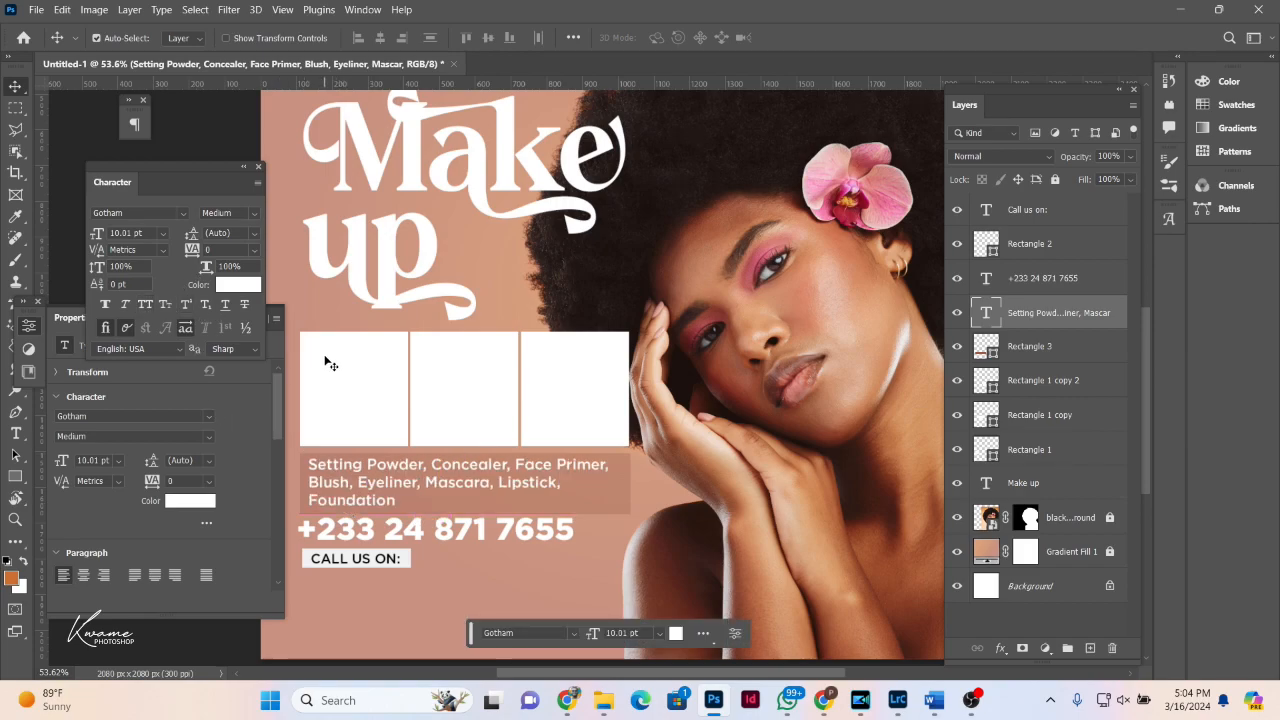
Step: Add a layer mask to the brown band and fade its right end and lower edge with a soft black brush of 150 to 250 px
{"action": "left_click", "coordinate": [627, 498]}
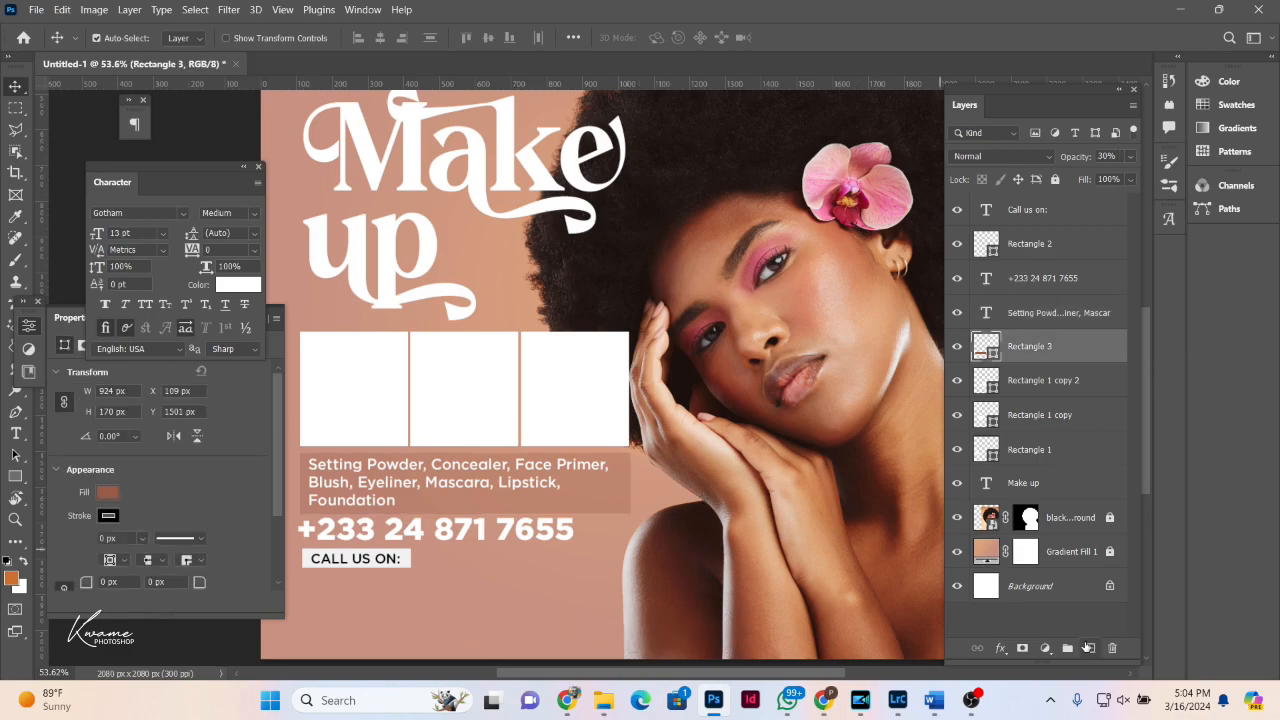
{"action": "left_click", "coordinate": [1021, 649]}
{"action": "key", "text": "b"}
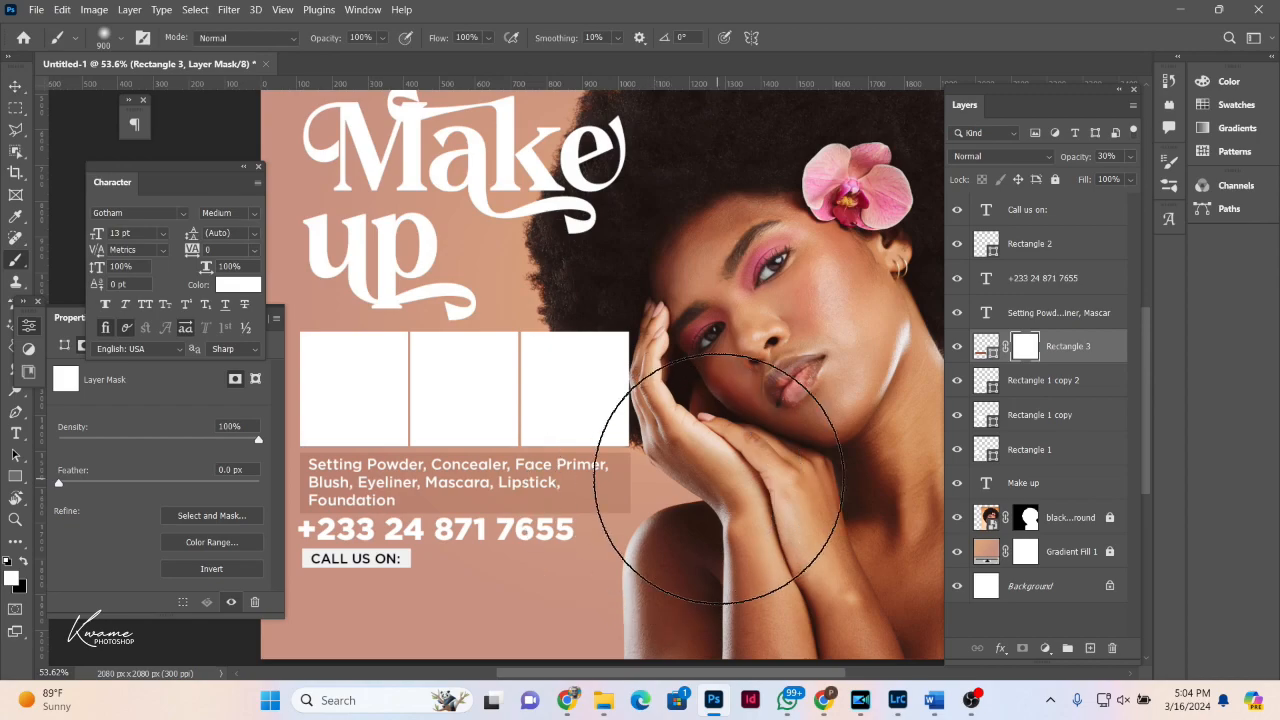
{"action": "key", "text": "bracketleft"}
{"action": "key", "text": "bracketleft"}
{"action": "key", "text": "bracketleft"}
{"action": "key", "text": "bracketleft"}
{"action": "key", "text": "bracketleft"}
{"action": "key", "text": "bracketleft"}
{"action": "key", "text": "bracketleft"}
{"action": "key", "text": "bracketleft"}
{"action": "key", "text": "bracketleft"}
{"action": "key", "text": "bracketleft"}
{"action": "key", "text": "bracketleft"}
{"action": "key", "text": "bracketleft"}
{"action": "key", "text": "bracketleft"}
{"action": "key", "text": "bracketleft"}
{"action": "key", "text": "bracketleft"}
{"action": "key", "text": "bracketleft"}
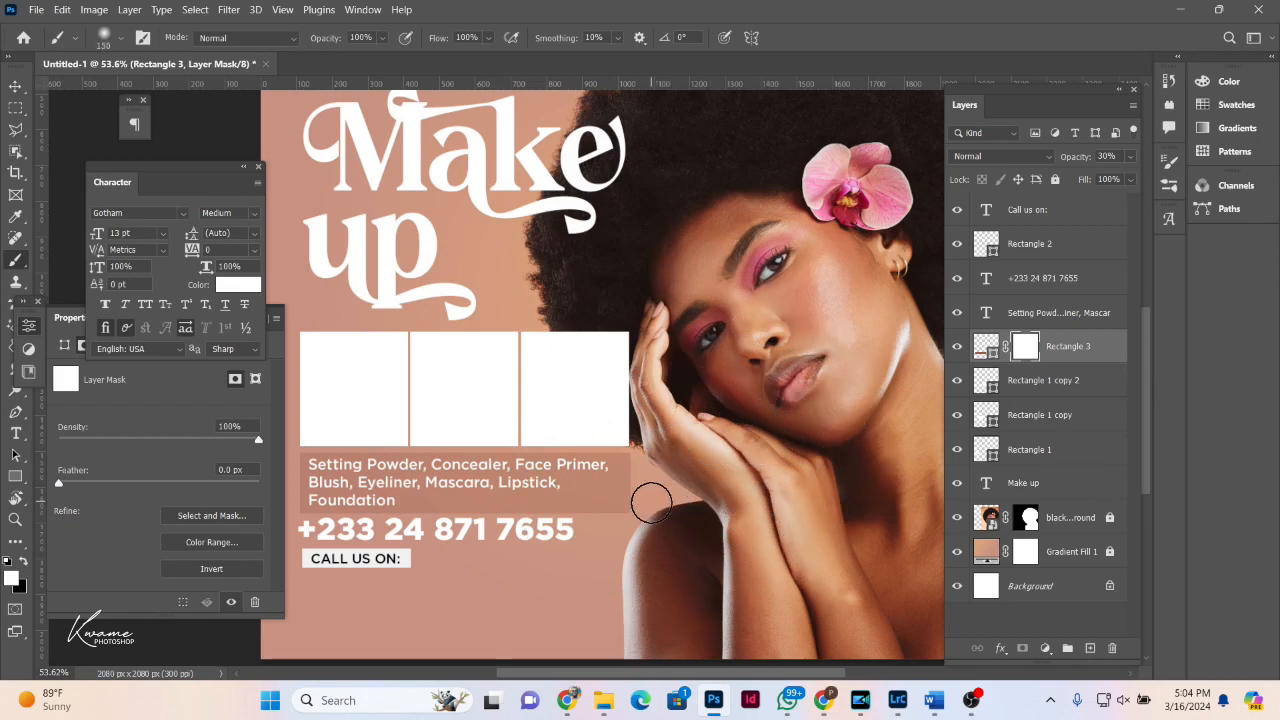
{"action": "key", "text": "x"}
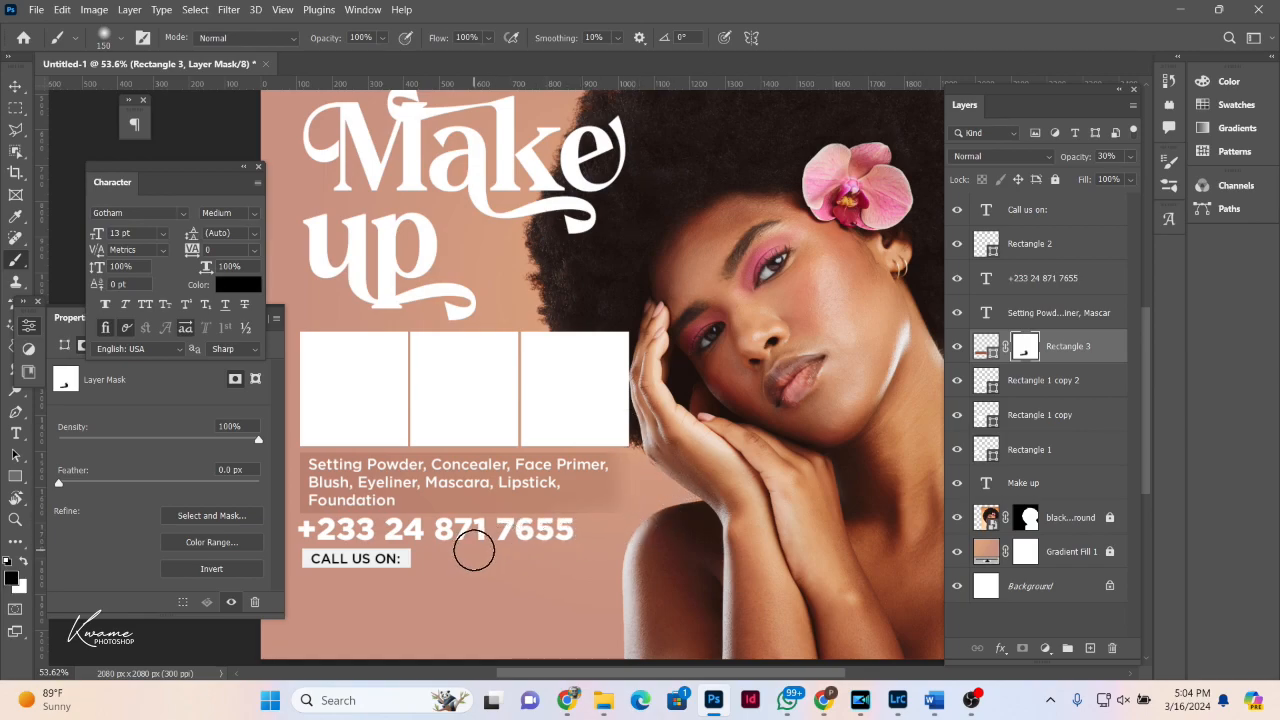
{"action": "key", "text": "bracketright"}
{"action": "key", "text": "bracketright"}
{"action": "key", "text": "bracketright"}
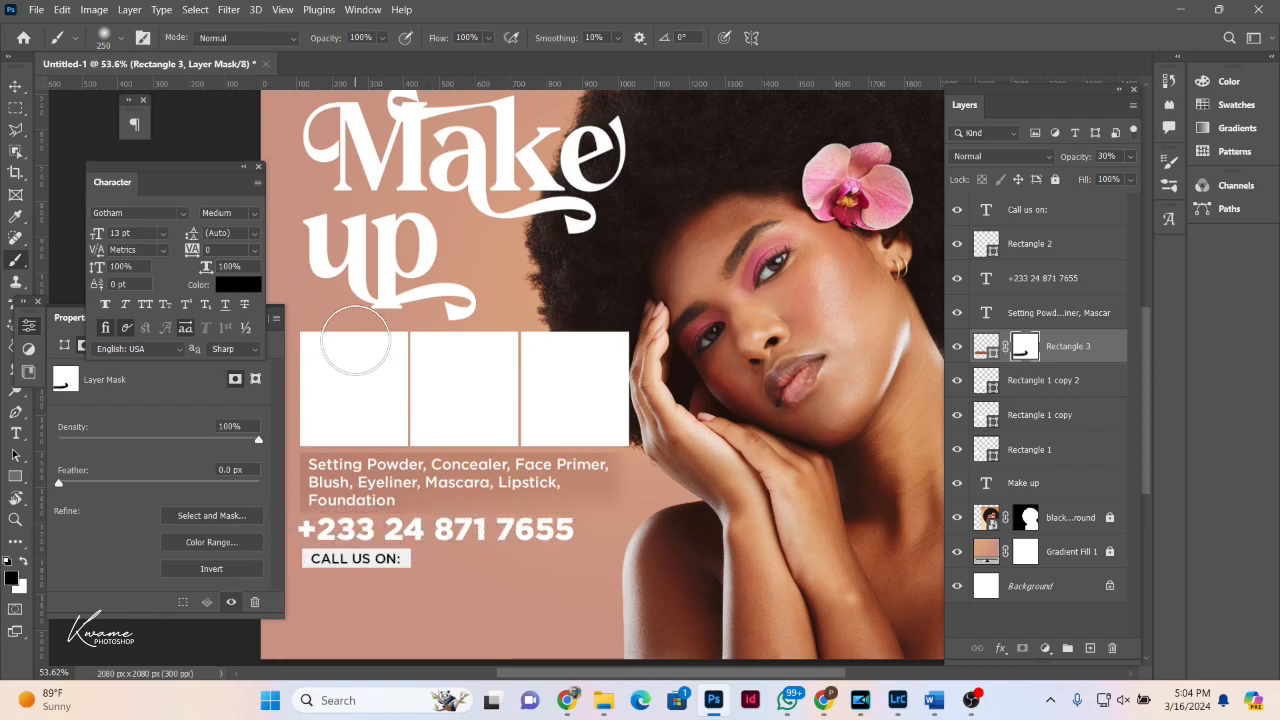
Step: Raise the brown band's opacity to 40%
{"action": "mouse_move", "coordinate": [1068, 160]}
{"action": "left_mouse_down"}
{"action": "mouse_move", "coordinate": [1104, 160]}
{"action": "mouse_move", "coordinate": [1078, 163]}
{"action": "left_mouse_up"}
{"action": "left_click", "coordinate": [16, 86]}
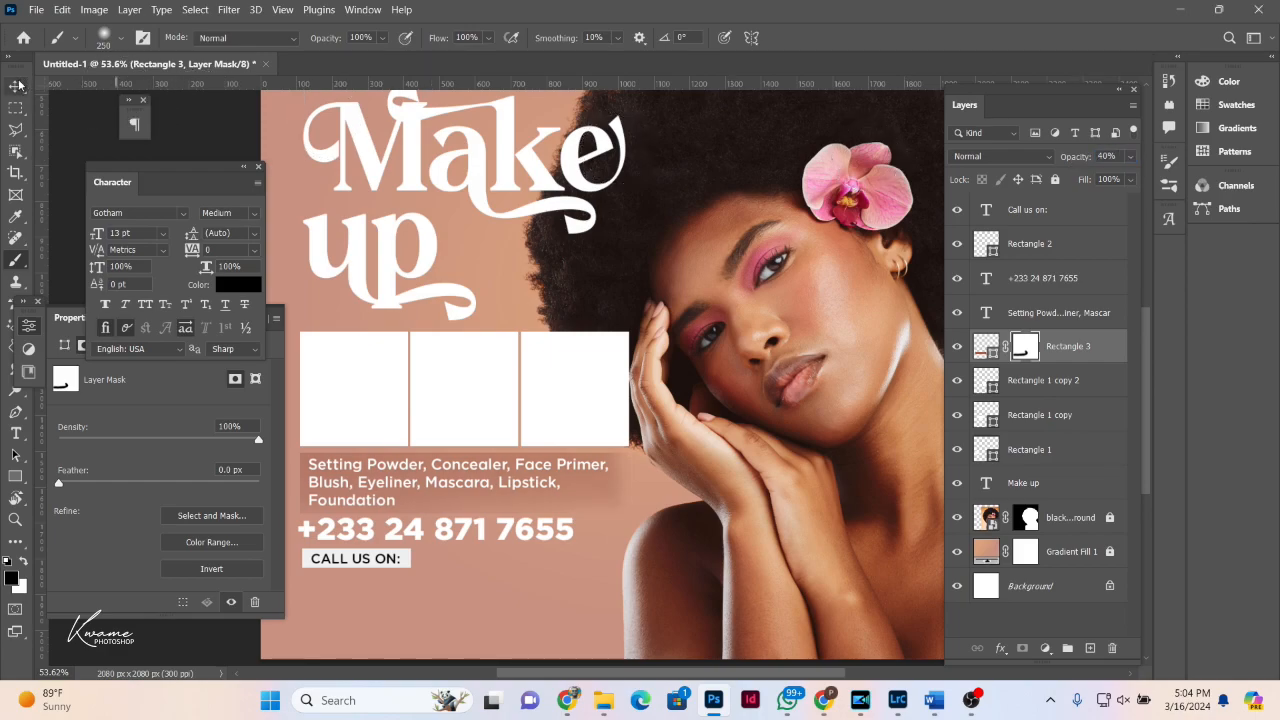
{"action": "left_click", "coordinate": [277, 348]}
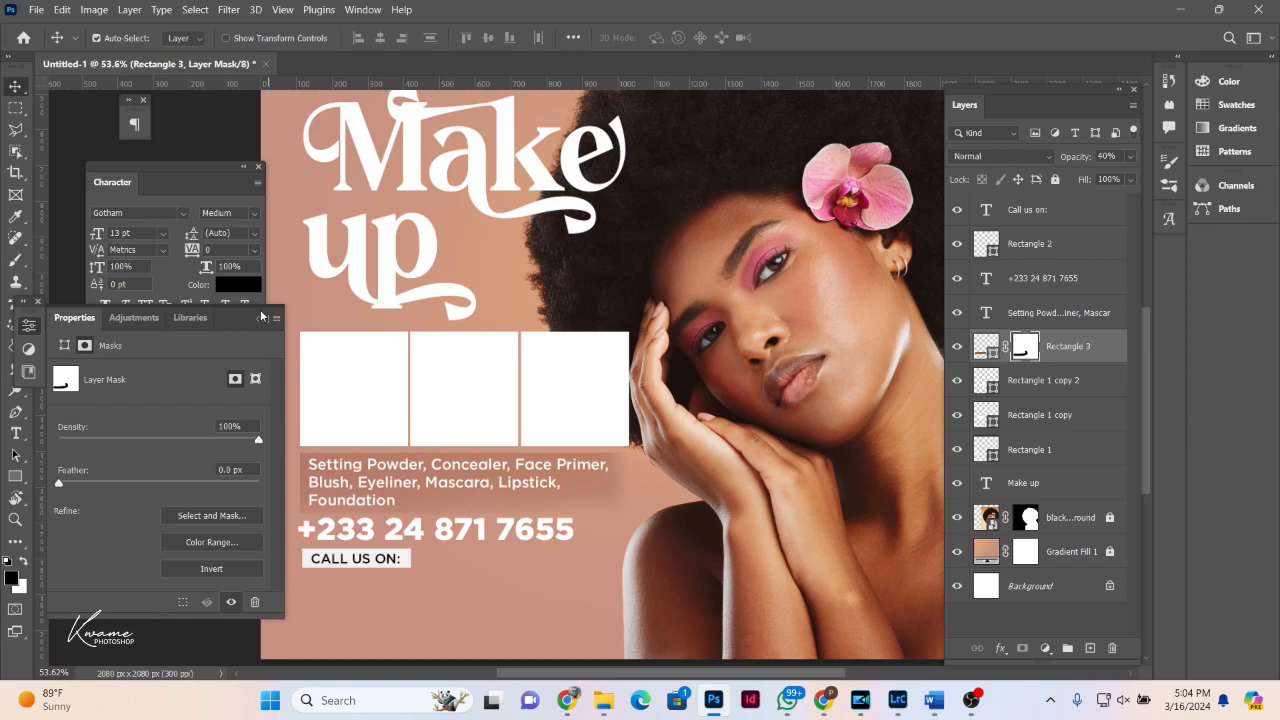
Step: Move the phone number and its "Call us on:" label together slightly lower, away from the product list band
{"action": "left_click", "coordinate": [261, 317]}
{"action": "scroll", "coordinate": [574, 440], "scroll_direction": "down", "scroll_amount": 3}
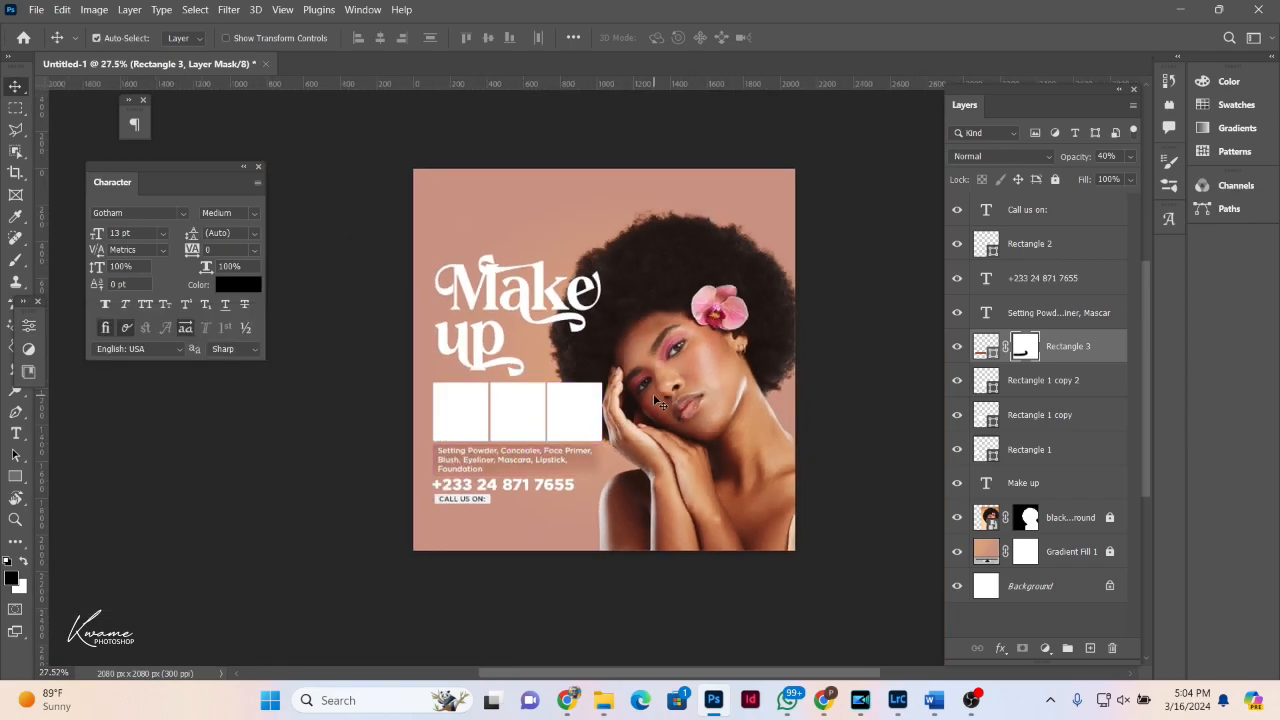
{"action": "scroll", "coordinate": [695, 283], "scroll_direction": "up", "scroll_amount": 1}
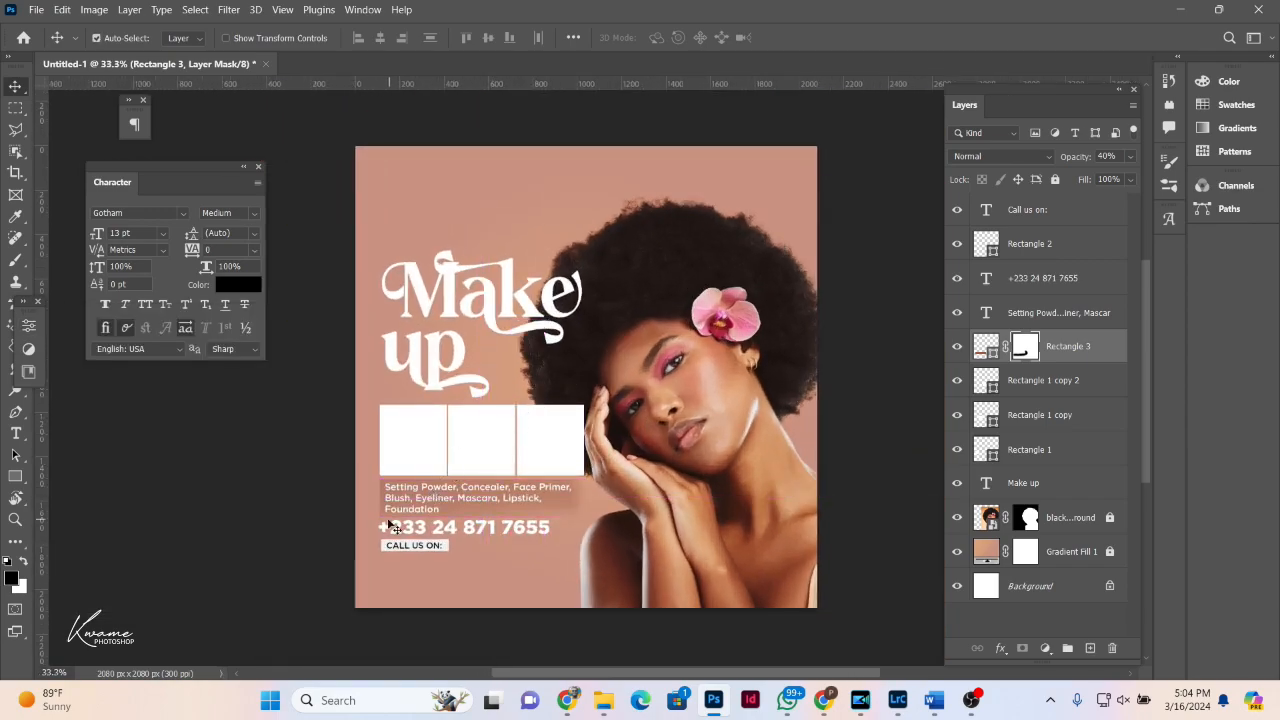
{"action": "left_click_drag", "start_coordinate": [366, 526], "coordinate": [407, 554]}
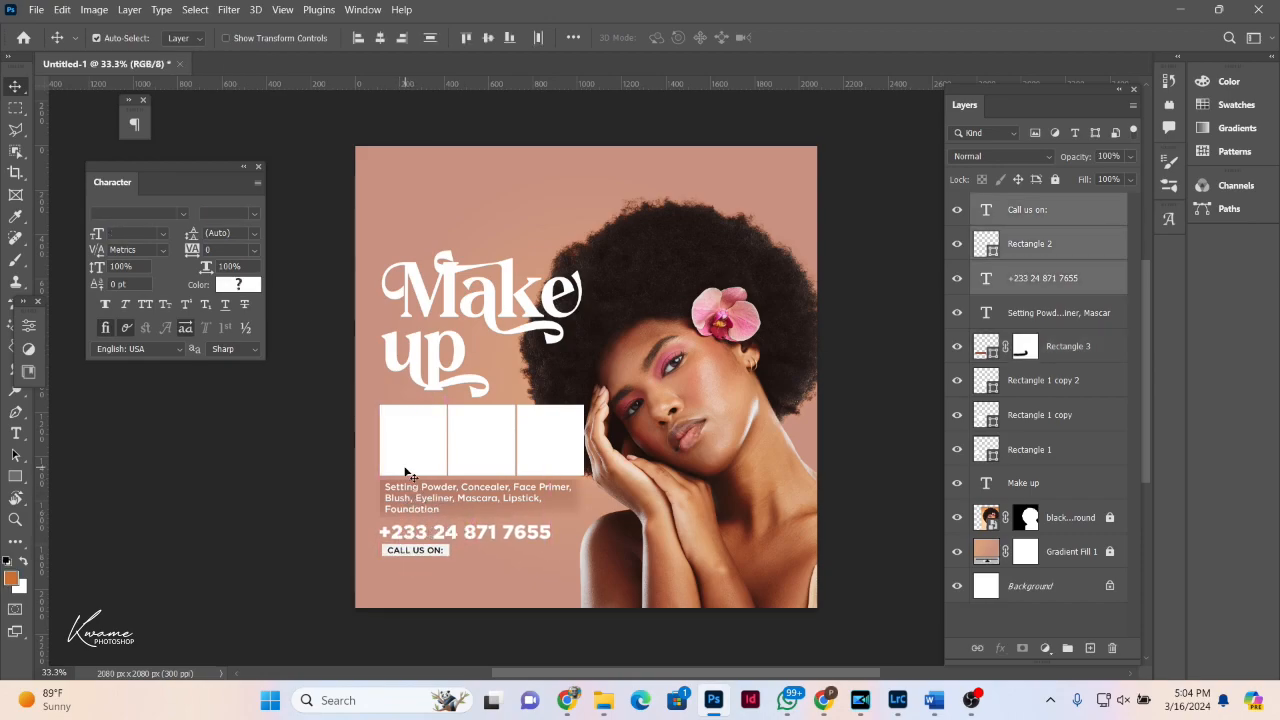
Step: Place the butterflies, head-wrap and pink-background portraits from the Downloads > Makeup folder into the flyer, above the first white box's layer
{"action": "left_click", "coordinate": [400, 467]}
{"action": "mouse_move", "coordinate": [603, 700]}
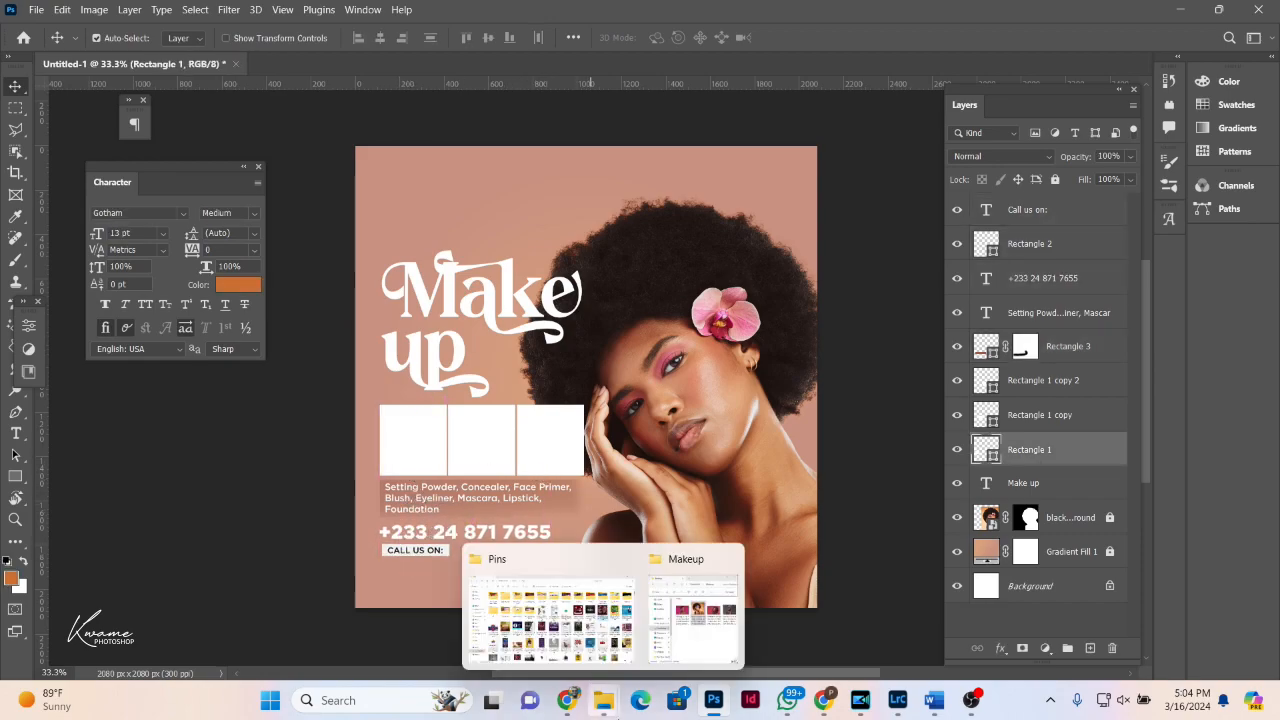
{"action": "left_click", "coordinate": [703, 637]}
{"action": "left_click", "coordinate": [550, 312]}
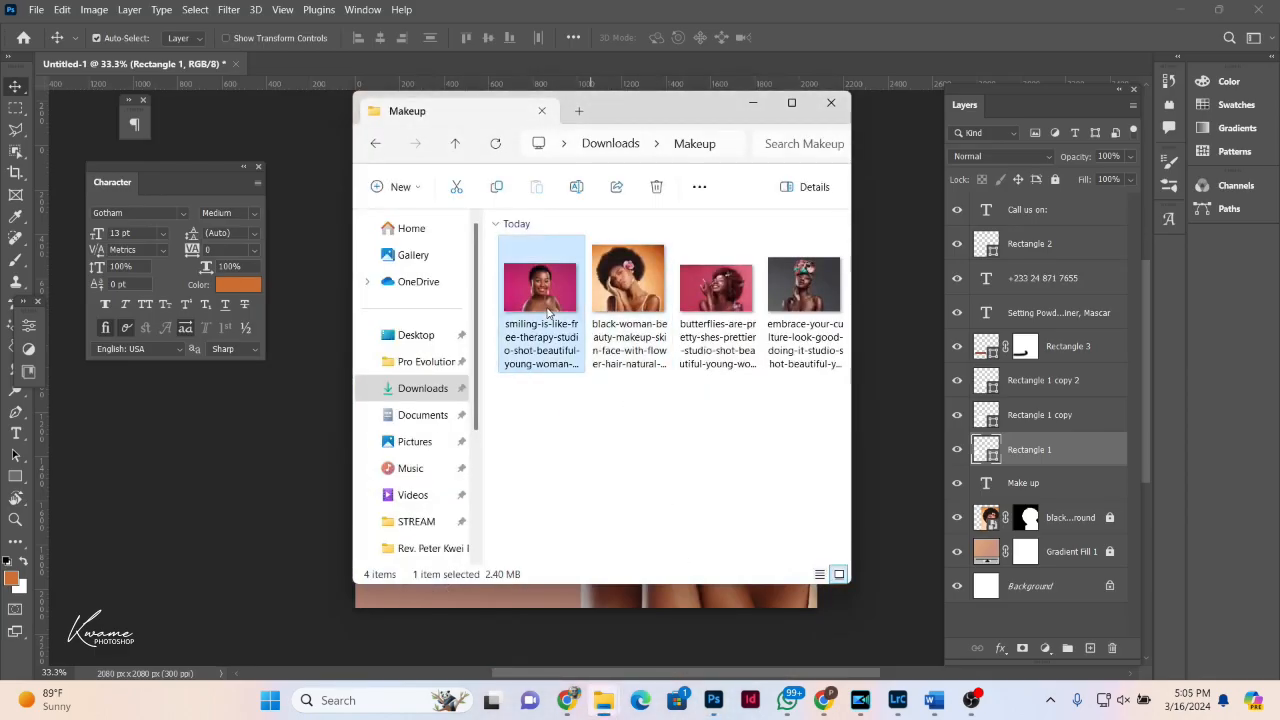
{"action": "left_click", "coordinate": [708, 309], "text": "ctrl"}
{"action": "left_click", "coordinate": [818, 305], "text": "ctrl"}
{"action": "key", "text": "Return"}
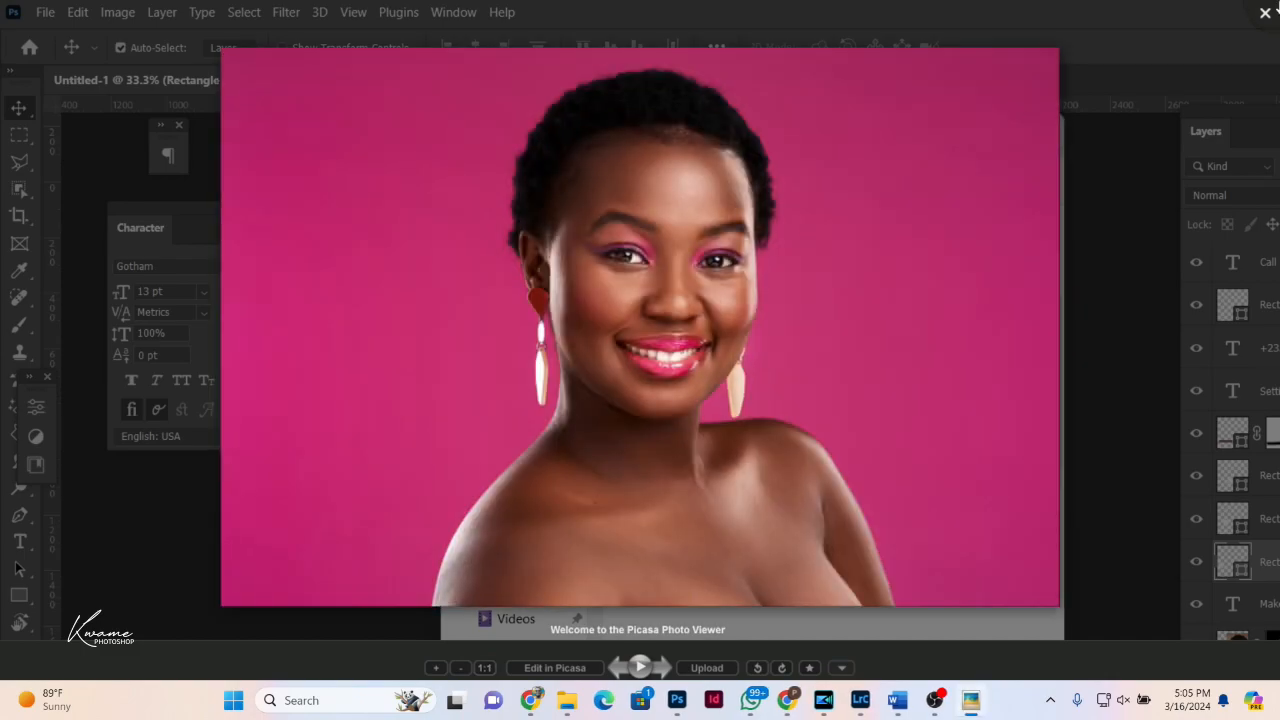
{"action": "left_click", "coordinate": [1267, 12]}
{"action": "left_click_drag", "start_coordinate": [800, 300], "coordinate": [881, 299]}
Step: Scale the butterflies portrait down and place it over the first white box
{"action": "left_click_drag", "start_coordinate": [603, 222], "coordinate": [592, 412]}
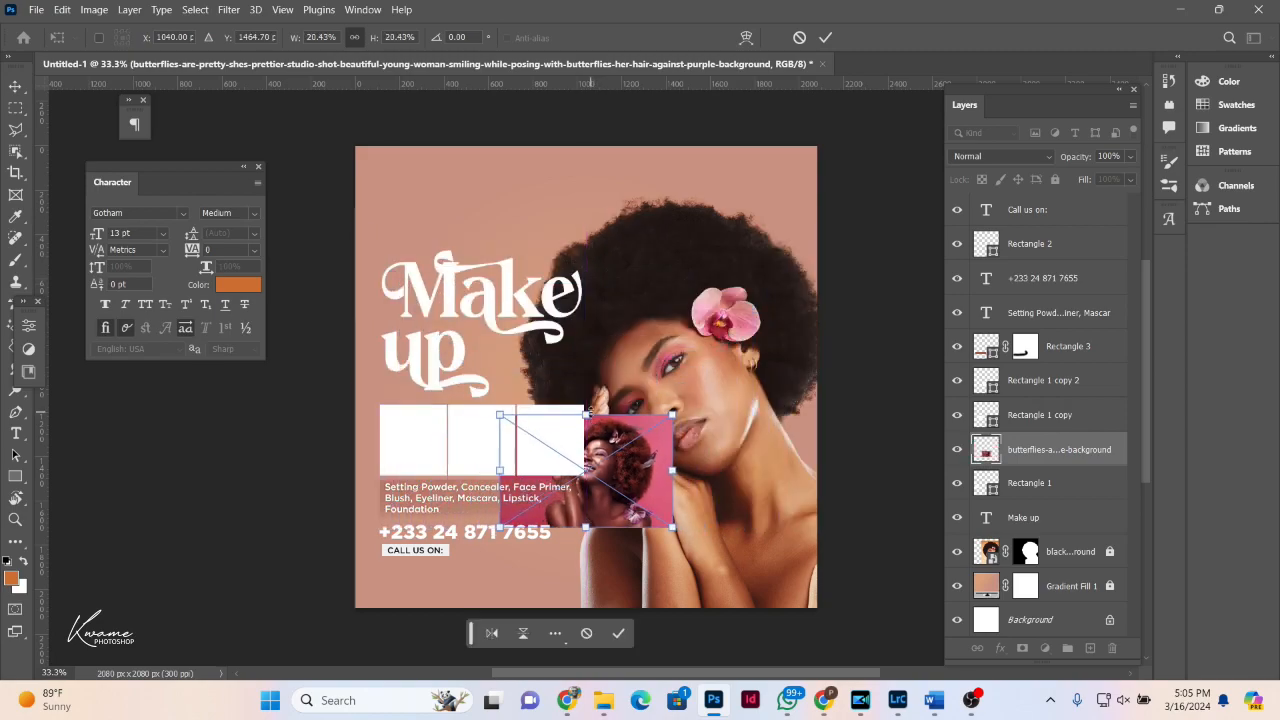
{"action": "left_click_drag", "start_coordinate": [614, 463], "coordinate": [433, 435]}
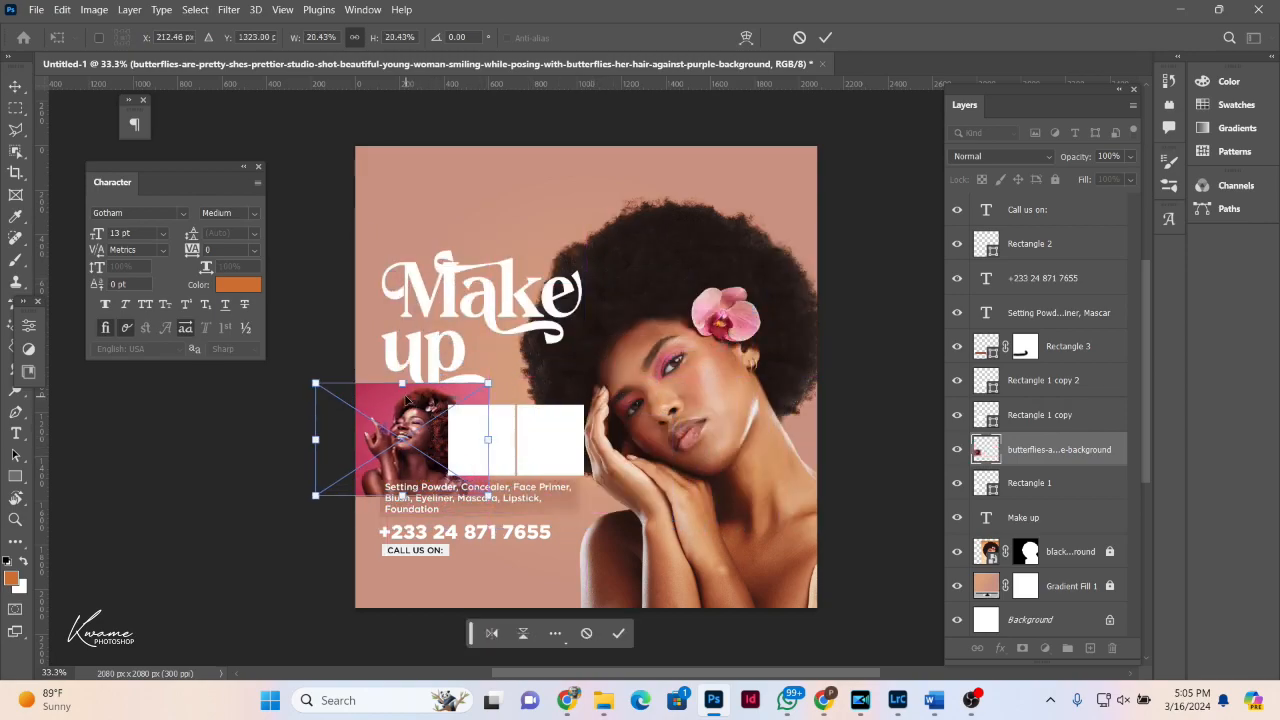
{"action": "left_click_drag", "start_coordinate": [401, 384], "coordinate": [413, 403]}
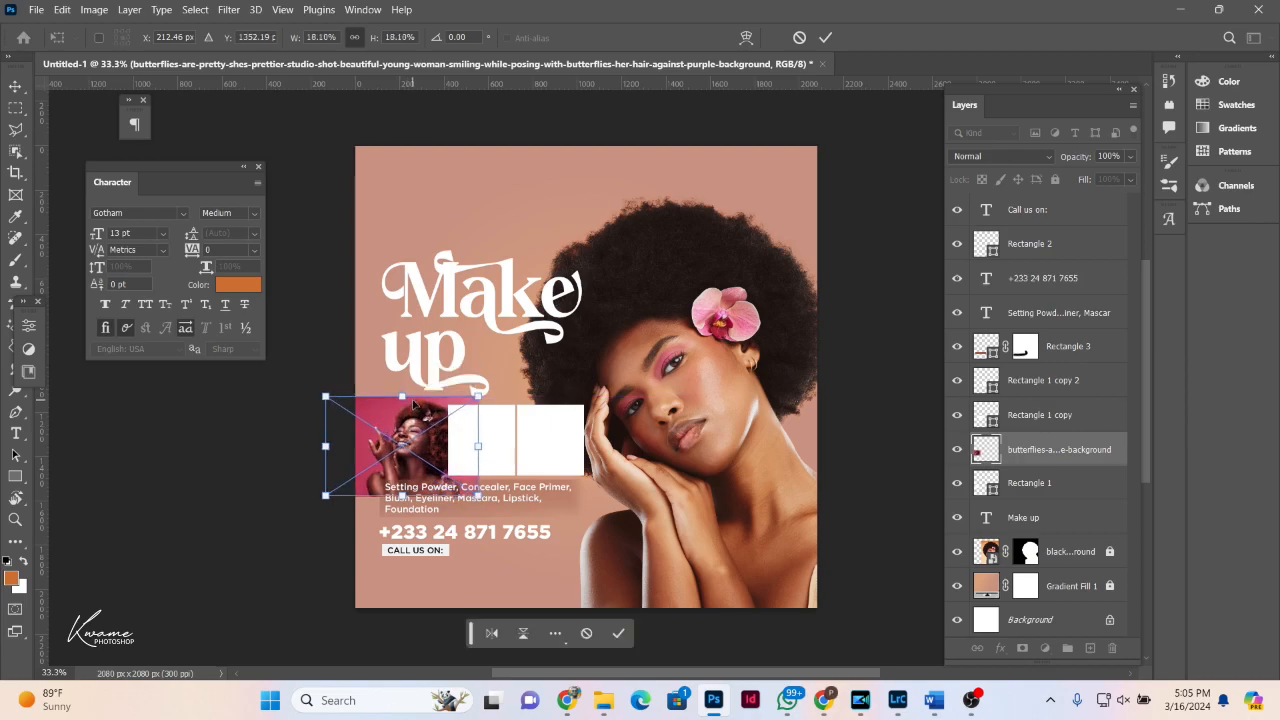
{"action": "left_click_drag", "start_coordinate": [403, 499], "coordinate": [403, 482]}
{"action": "key", "text": "Return"}
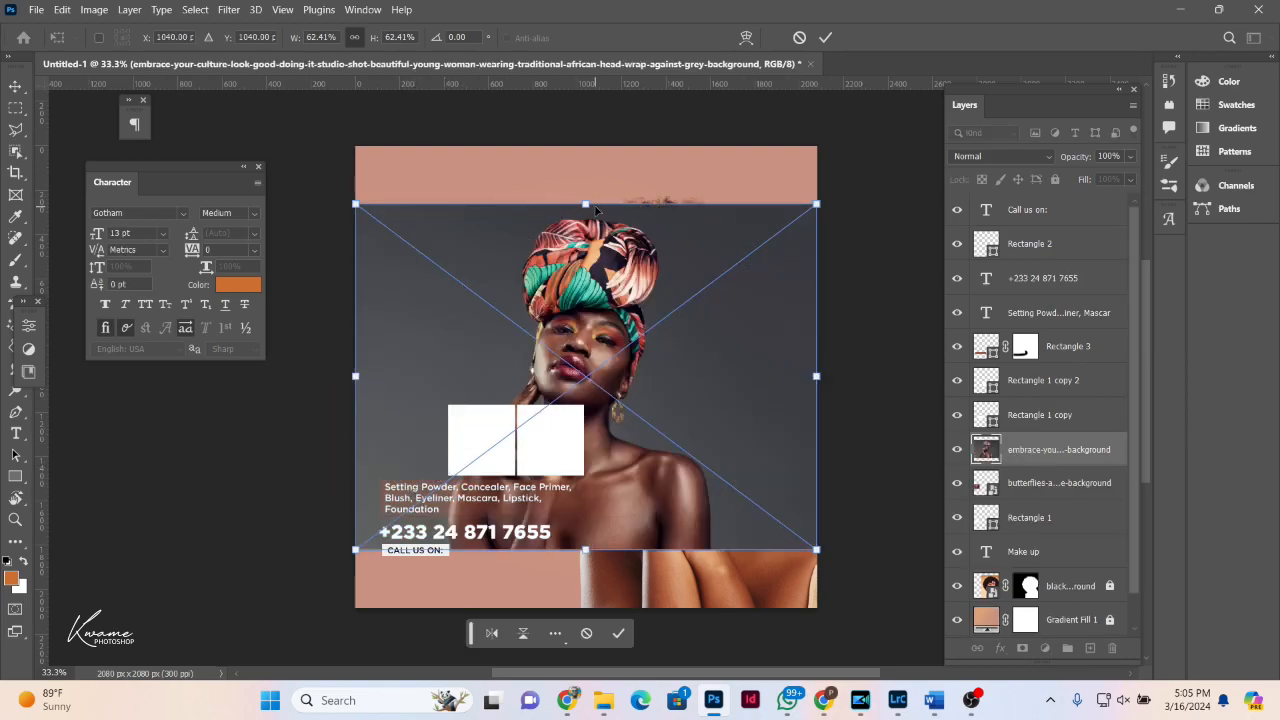
Step: Shrink the head-wrap portrait over the middle box and the smiling pink-background portrait to about 13.5% over the third box
{"action": "left_click_drag", "start_coordinate": [595, 208], "coordinate": [540, 409]}
{"action": "left_click_drag", "start_coordinate": [590, 545], "coordinate": [487, 466]}
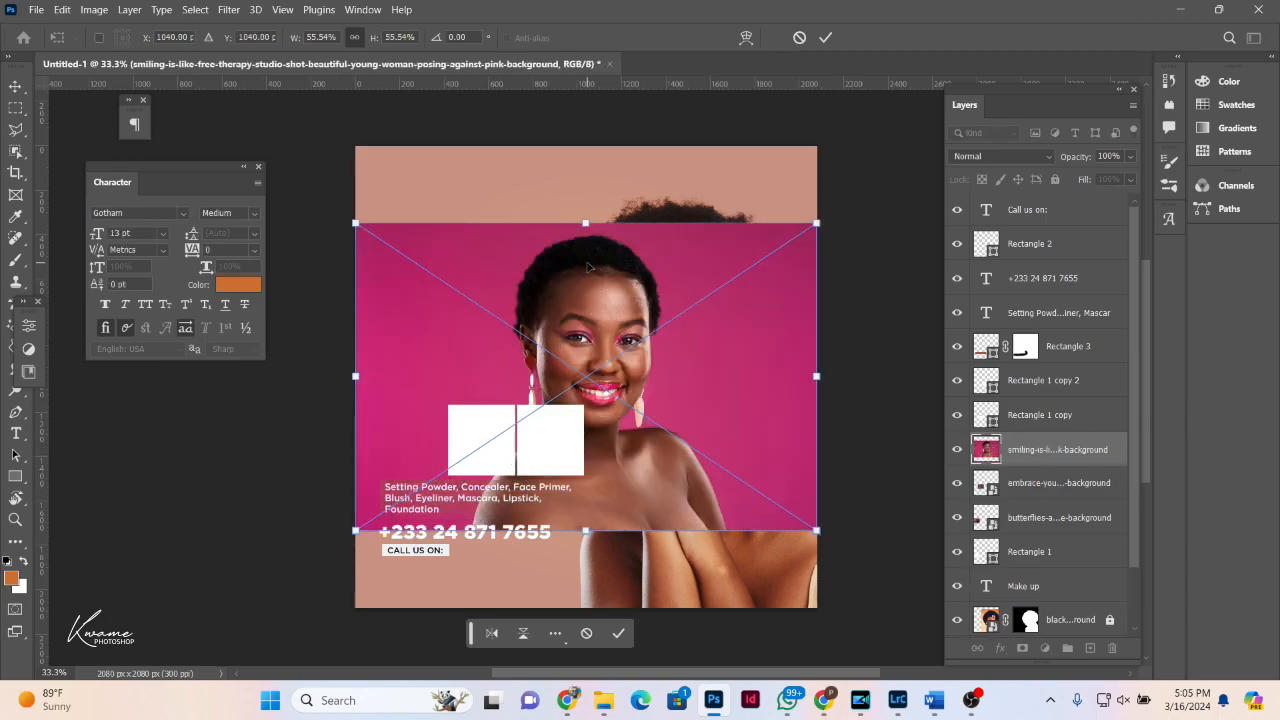
{"action": "left_click_drag", "start_coordinate": [586, 223], "coordinate": [581, 437]}
{"action": "left_click_drag", "start_coordinate": [604, 523], "coordinate": [556, 488]}
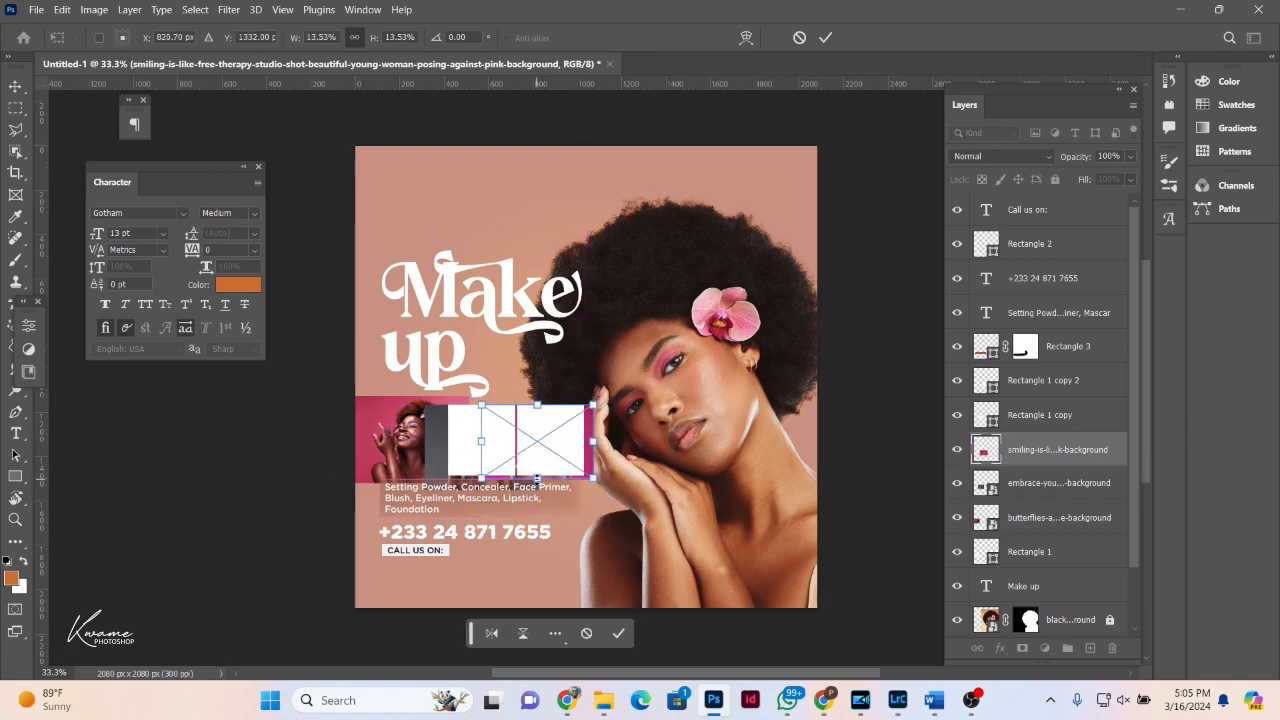
{"action": "key", "text": "Return"}
Step: Arrange the three portraits directly above their matching rectangles in the layer stack and clip each one to its box
{"action": "left_click", "coordinate": [361, 464]}
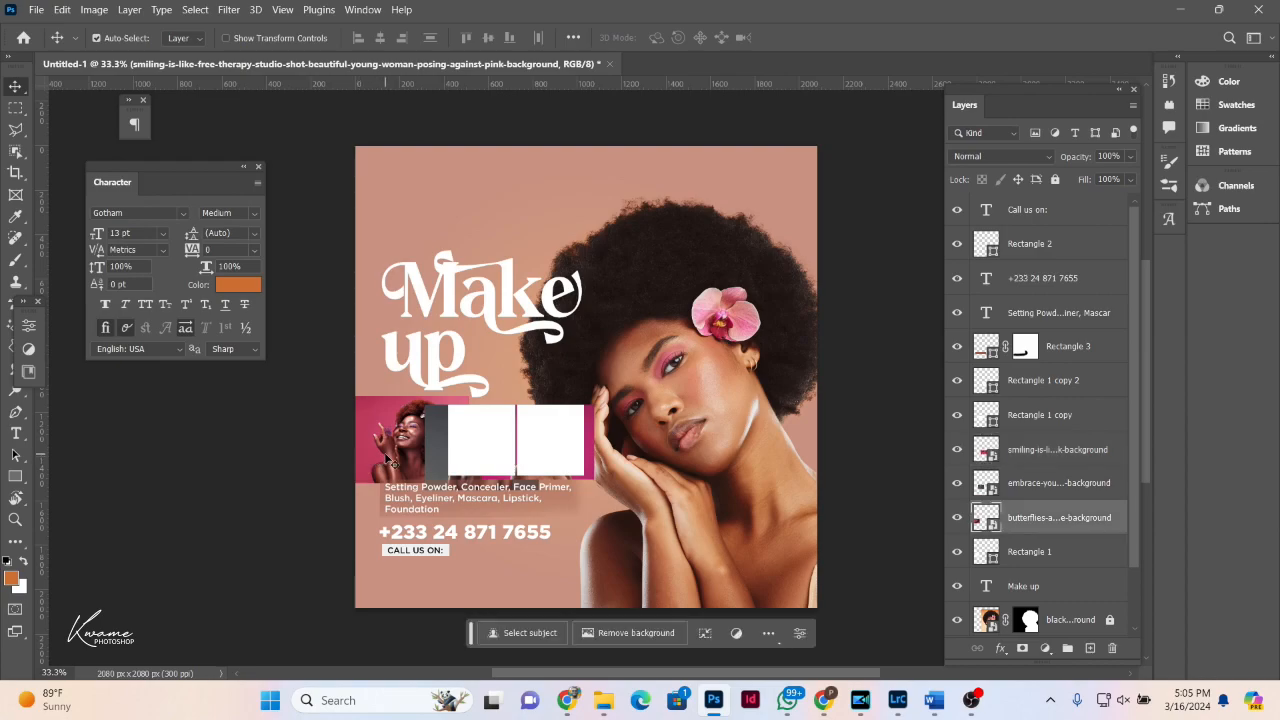
{"action": "left_click", "coordinate": [1037, 534], "text": "alt"}
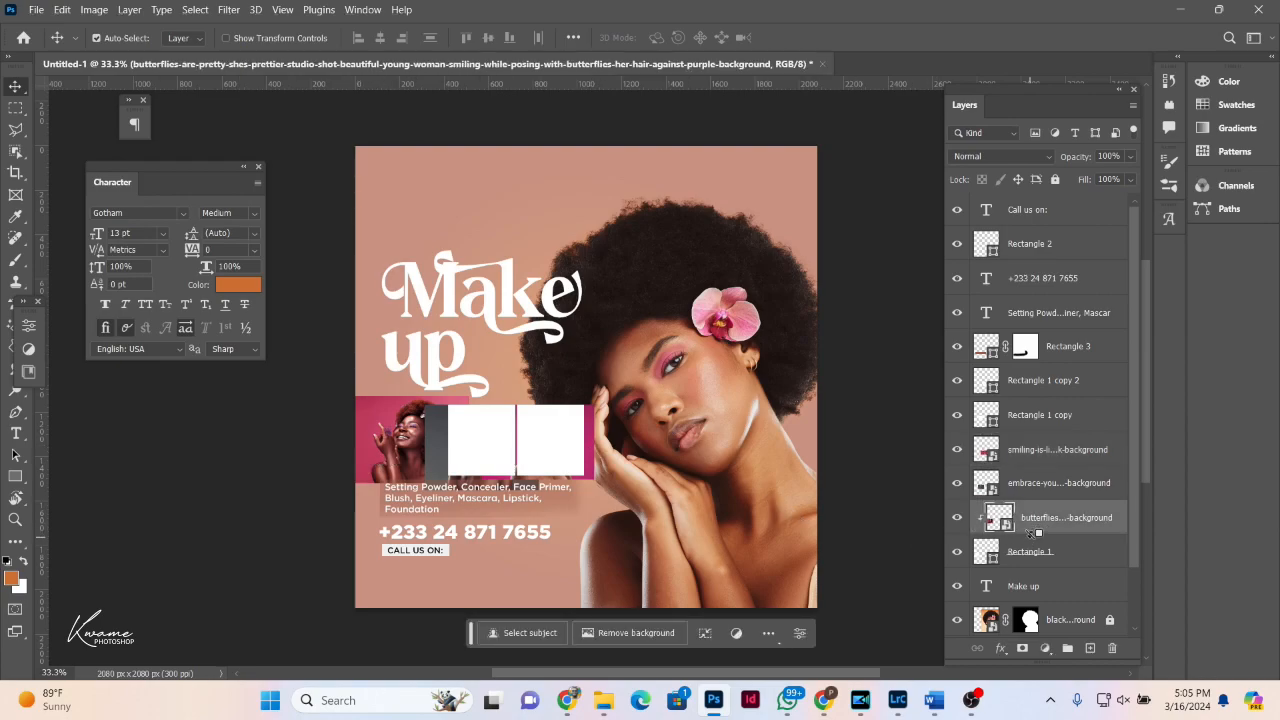
{"action": "left_click", "coordinate": [487, 445]}
{"action": "left_click_drag", "start_coordinate": [1065, 475], "coordinate": [1066, 425]}
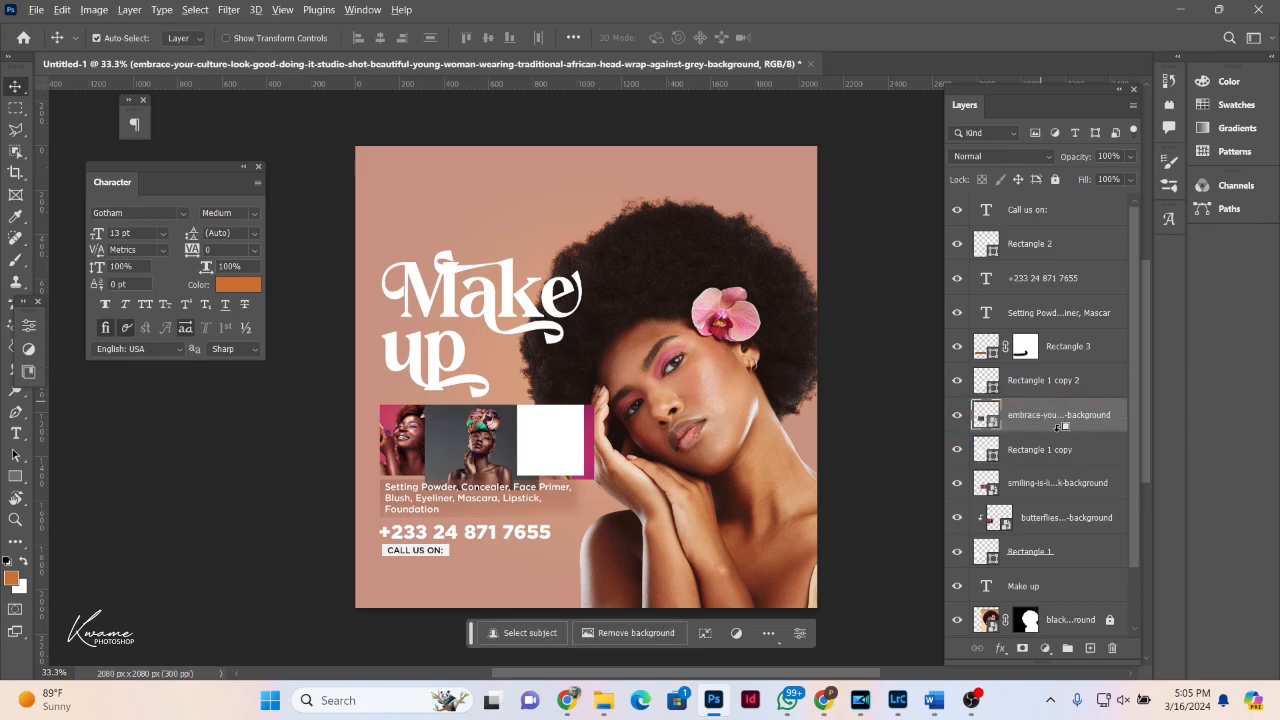
{"action": "left_click", "coordinate": [1062, 431], "text": "alt"}
{"action": "left_click", "coordinate": [545, 438]}
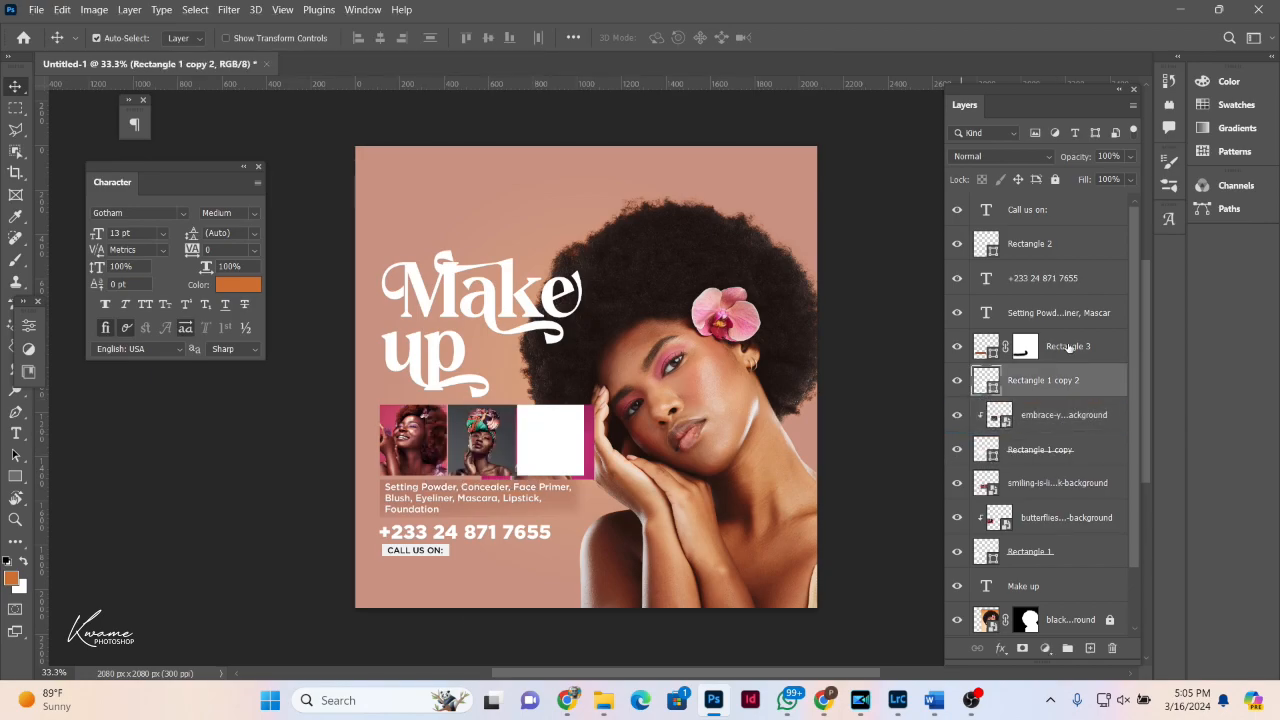
{"action": "left_click_drag", "start_coordinate": [1034, 492], "coordinate": [1021, 371]}
{"action": "left_click", "coordinate": [1040, 395], "text": "alt"}
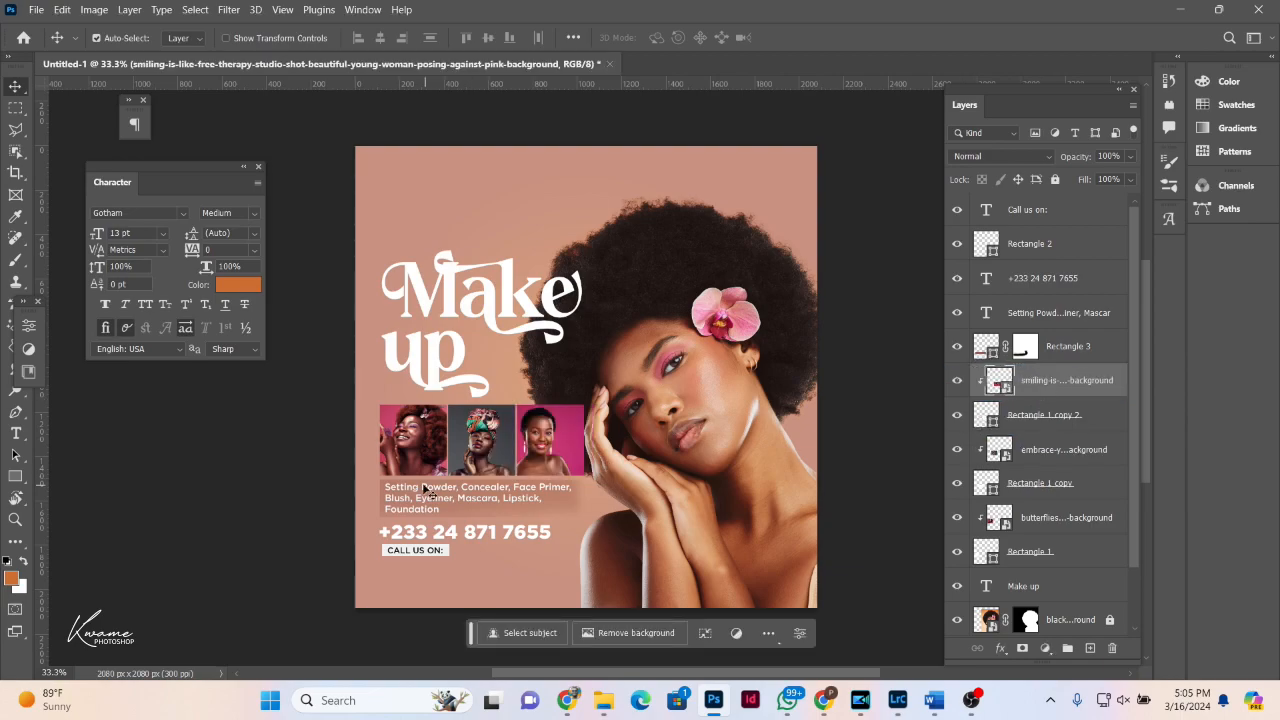
Step: Scale the butterflies portrait down to 12.80% so its height fits the first box
{"action": "scroll", "coordinate": [432, 481], "scroll_direction": "up", "scroll_amount": 5}
{"action": "scroll", "coordinate": [432, 481], "scroll_direction": "up", "scroll_amount": 1}
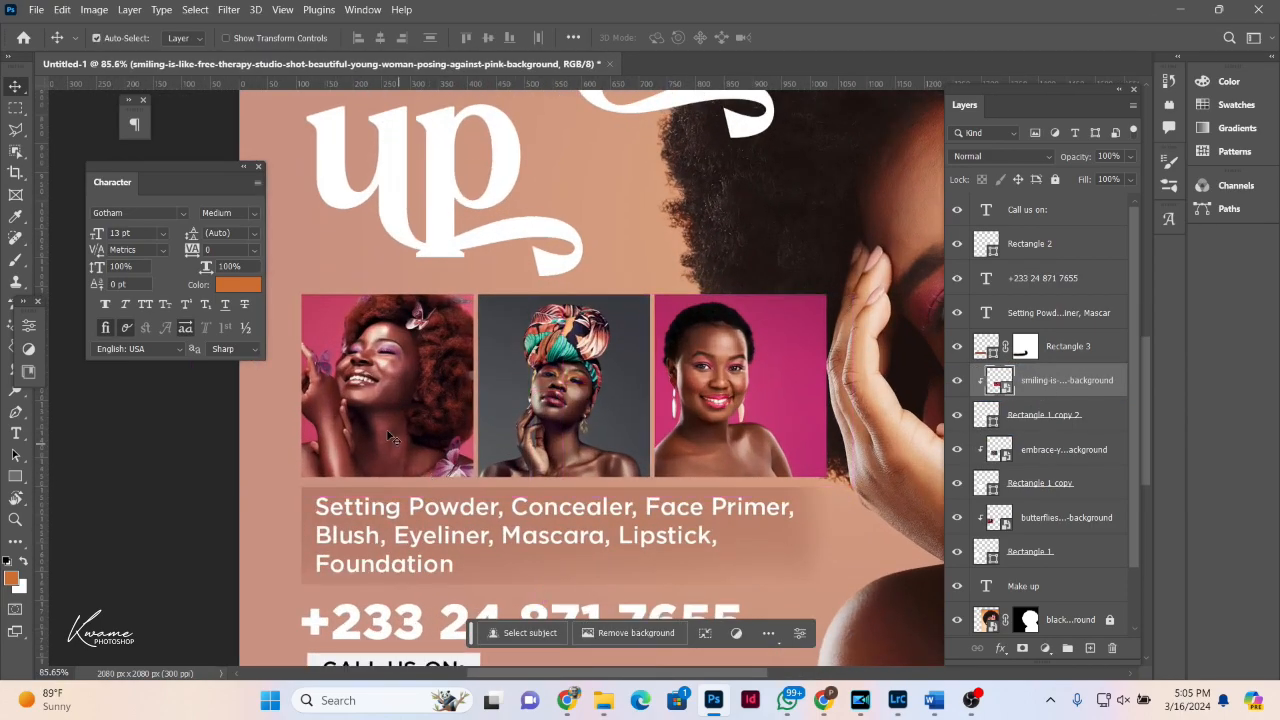
{"action": "left_click", "coordinate": [432, 481]}
{"action": "key", "text": "ctrl+t"}
{"action": "left_click_drag", "start_coordinate": [362, 272], "coordinate": [362, 296]}
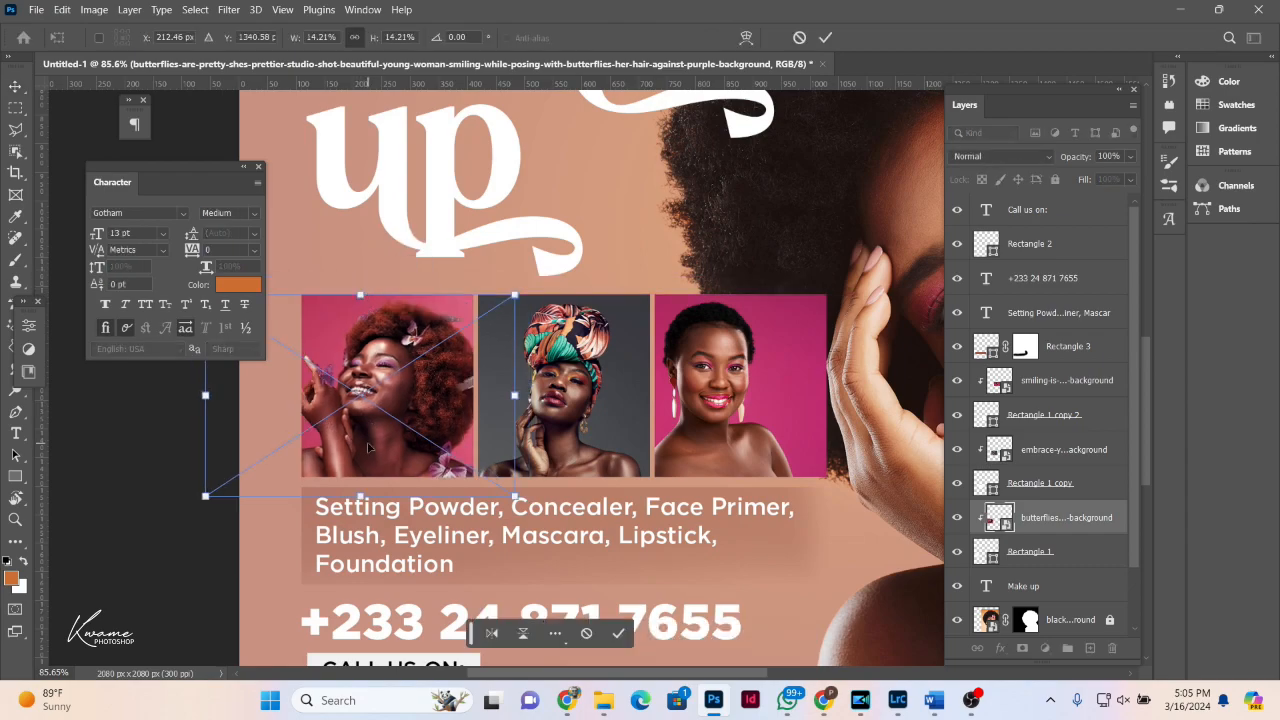
{"action": "left_click_drag", "start_coordinate": [366, 503], "coordinate": [366, 481]}
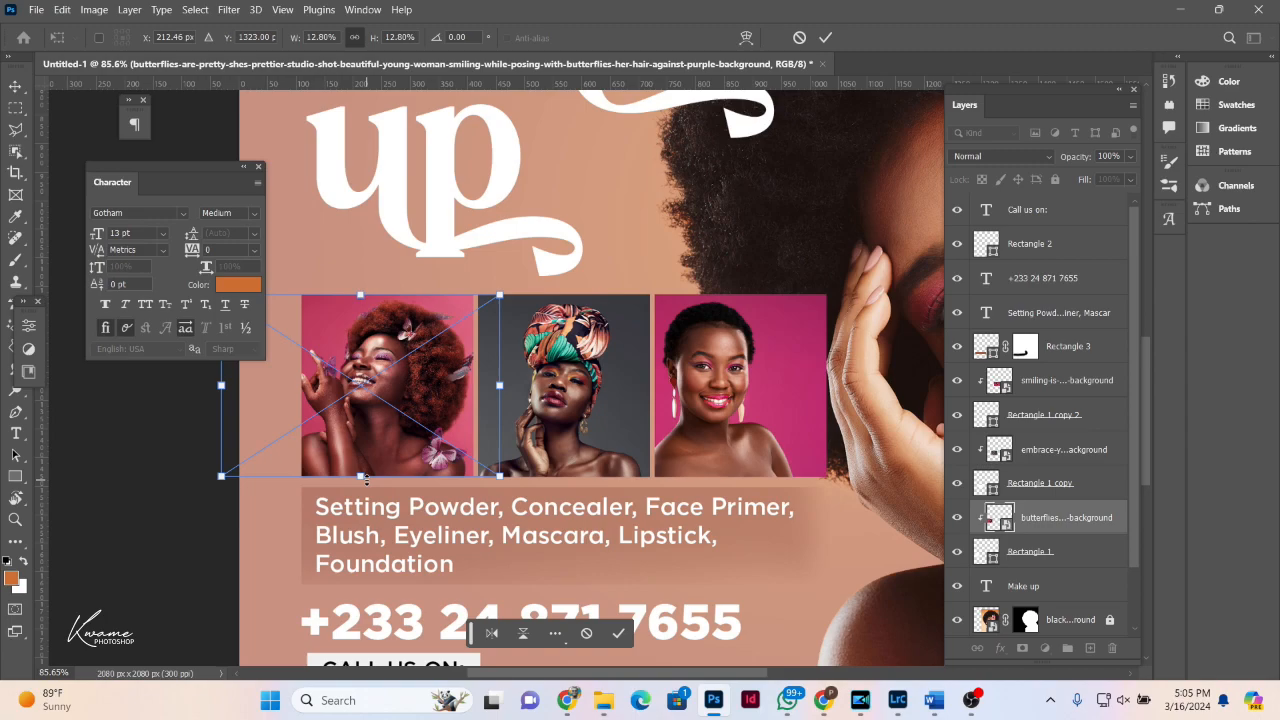
{"action": "key", "text": "Return"}
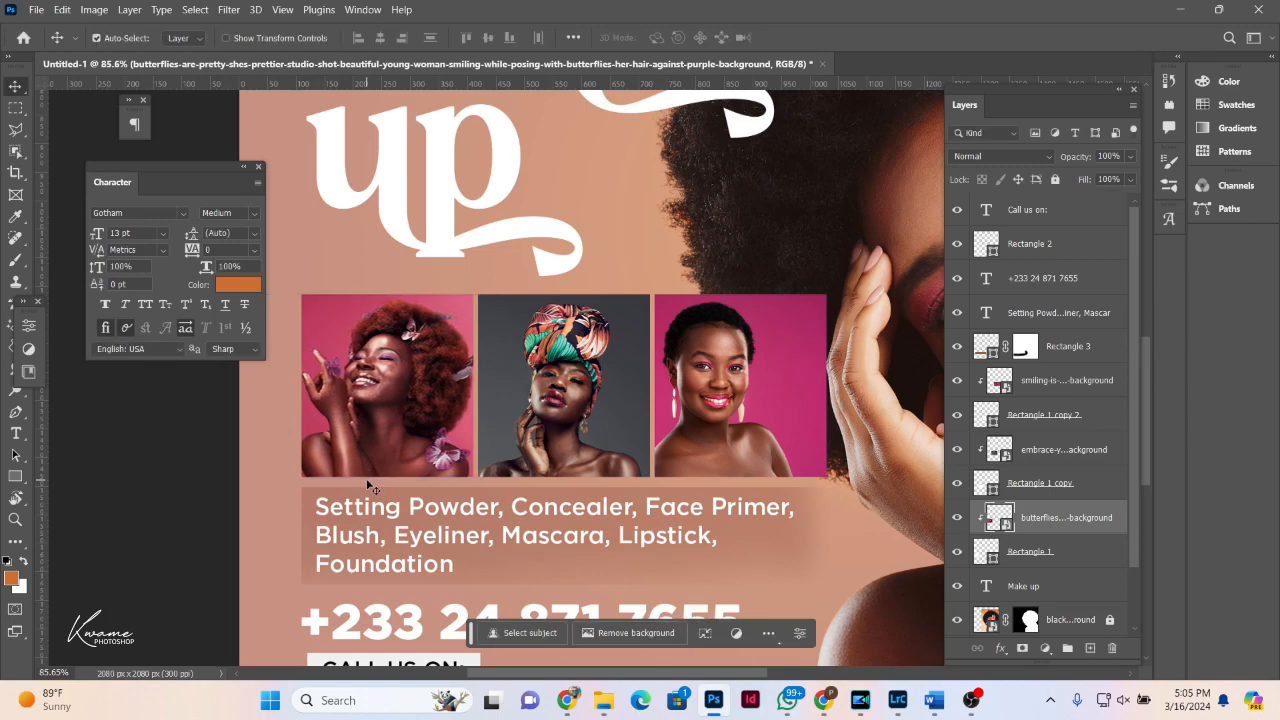
Step: Enlarge the head-wrap portrait slightly and nudge it down until the whole wrap fits inside the middle box
{"action": "left_click", "coordinate": [585, 457]}
{"action": "key", "text": "ctrl+t"}
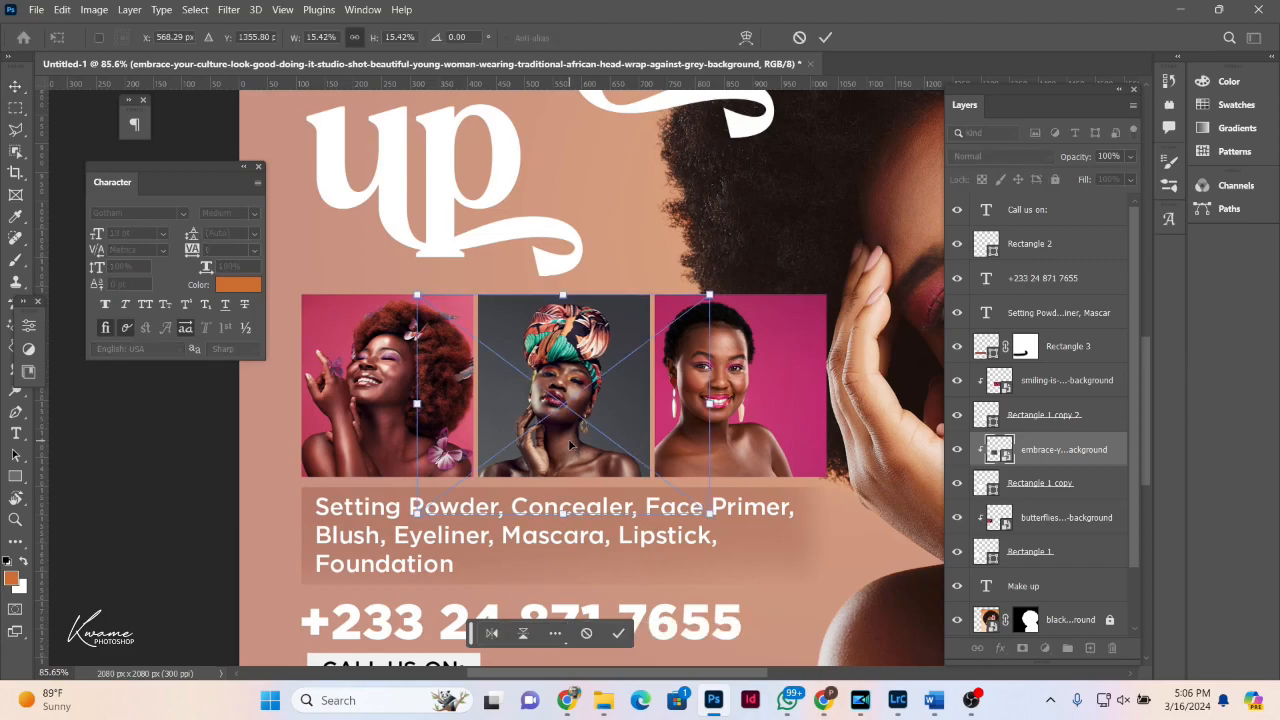
{"action": "mouse_move", "coordinate": [563, 294]}
{"action": "left_mouse_down"}
{"action": "mouse_move", "coordinate": [565, 275]}
{"action": "mouse_move", "coordinate": [570, 287]}
{"action": "left_mouse_up"}
{"action": "key", "text": "Return"}
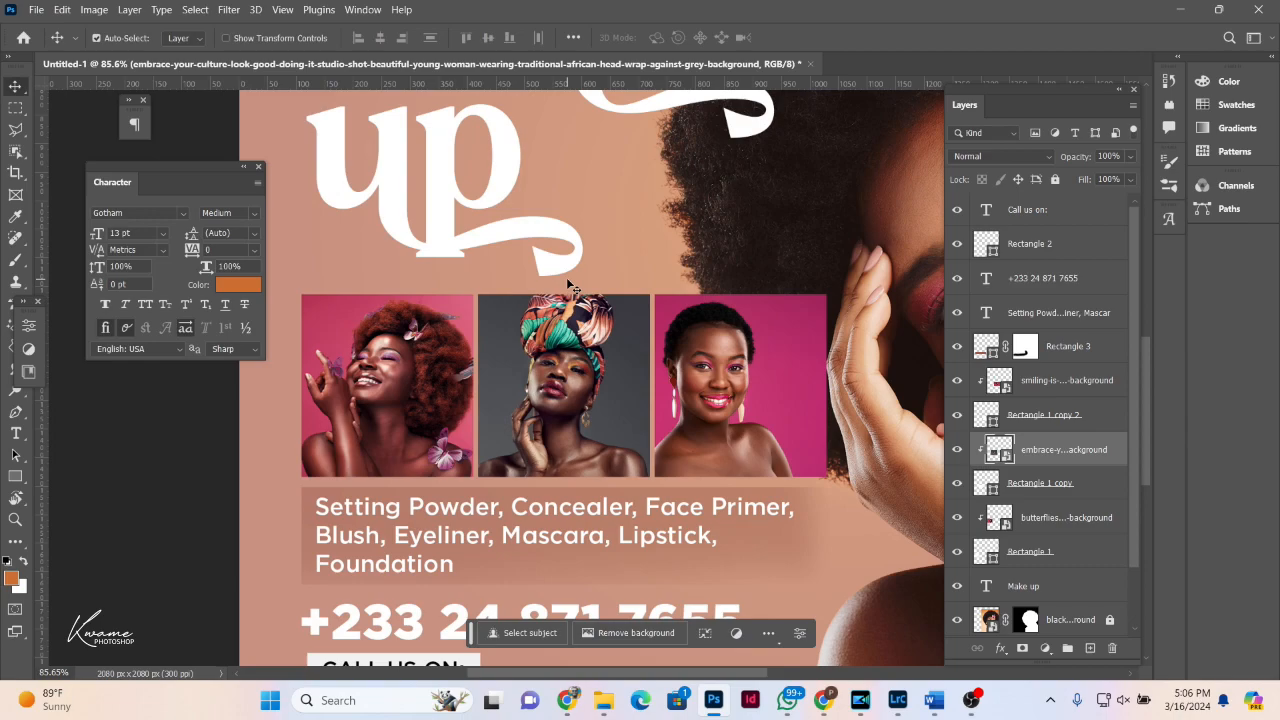
{"action": "key", "text": "Down"}
{"action": "key", "text": "Down"}
{"action": "key", "text": "Down"}
{"action": "key", "text": "Down"}
{"action": "key", "text": "Down"}
{"action": "key", "text": "Down"}
{"action": "key", "text": "Down"}
{"action": "key", "text": "Down"}
{"action": "key", "text": "Down"}
{"action": "key", "text": "Down"}
{"action": "key", "text": "Down"}
{"action": "key", "text": "Down"}
{"action": "key", "text": "Down"}
{"action": "key", "text": "Down"}
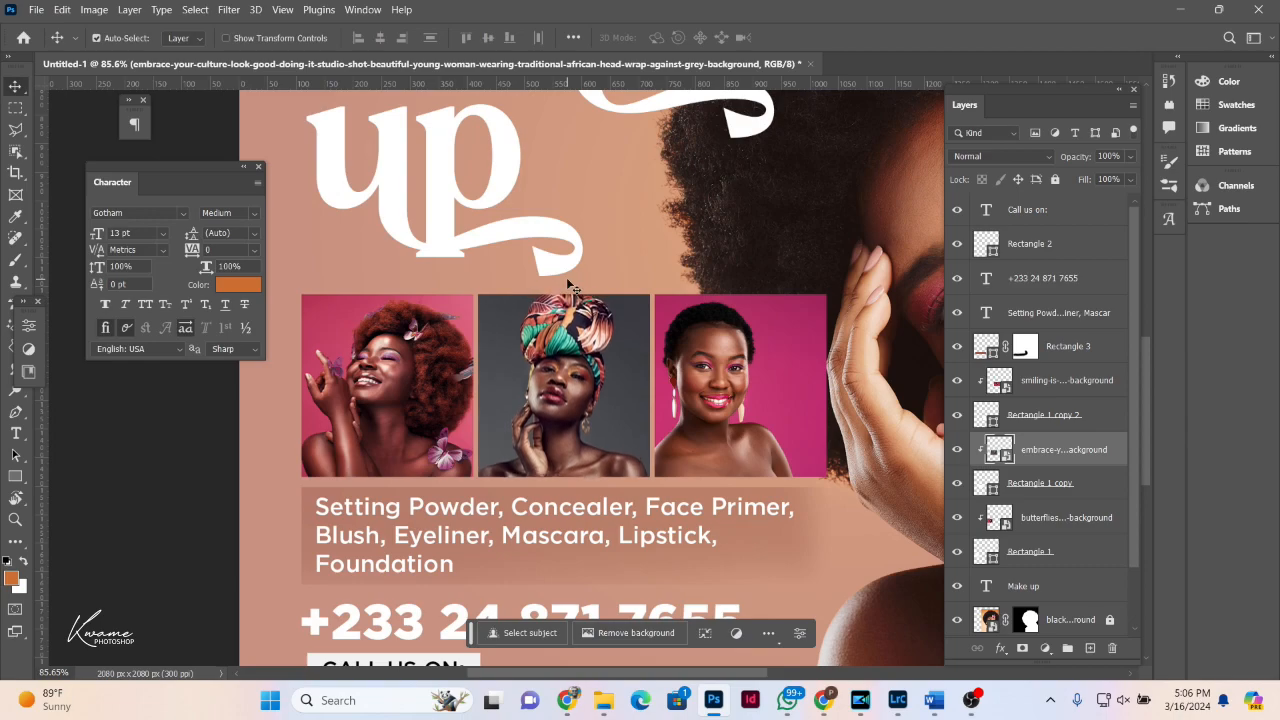
Step: Shift the smiling portrait slightly to the right so the woman is centred in the third box
{"action": "left_click_drag", "start_coordinate": [728, 380], "coordinate": [756, 376]}
{"action": "scroll", "coordinate": [757, 378], "scroll_direction": "down", "scroll_amount": 5}
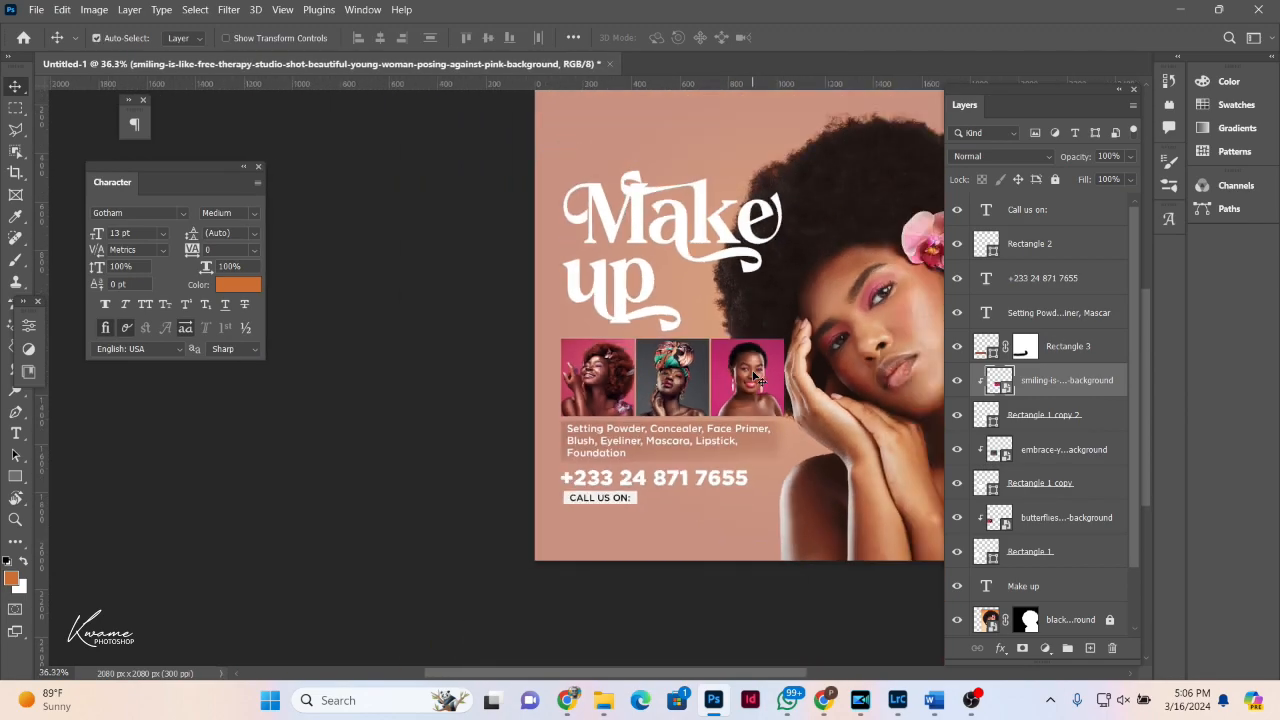
{"action": "scroll", "coordinate": [757, 378], "scroll_direction": "up", "scroll_amount": 1}
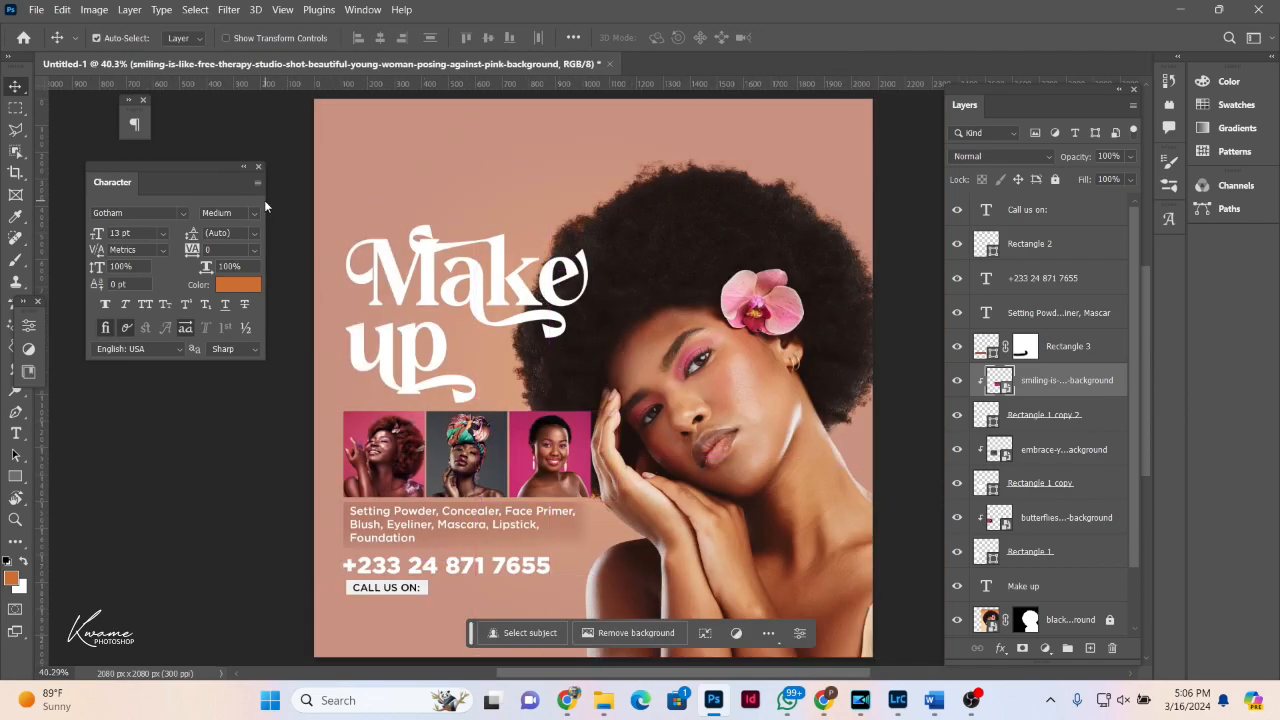
Step: Copy the business name "Mimi's Luks" from the Word document and return to the flyer in Photoshop
{"action": "left_click_drag", "start_coordinate": [175, 167], "coordinate": [161, 160]}
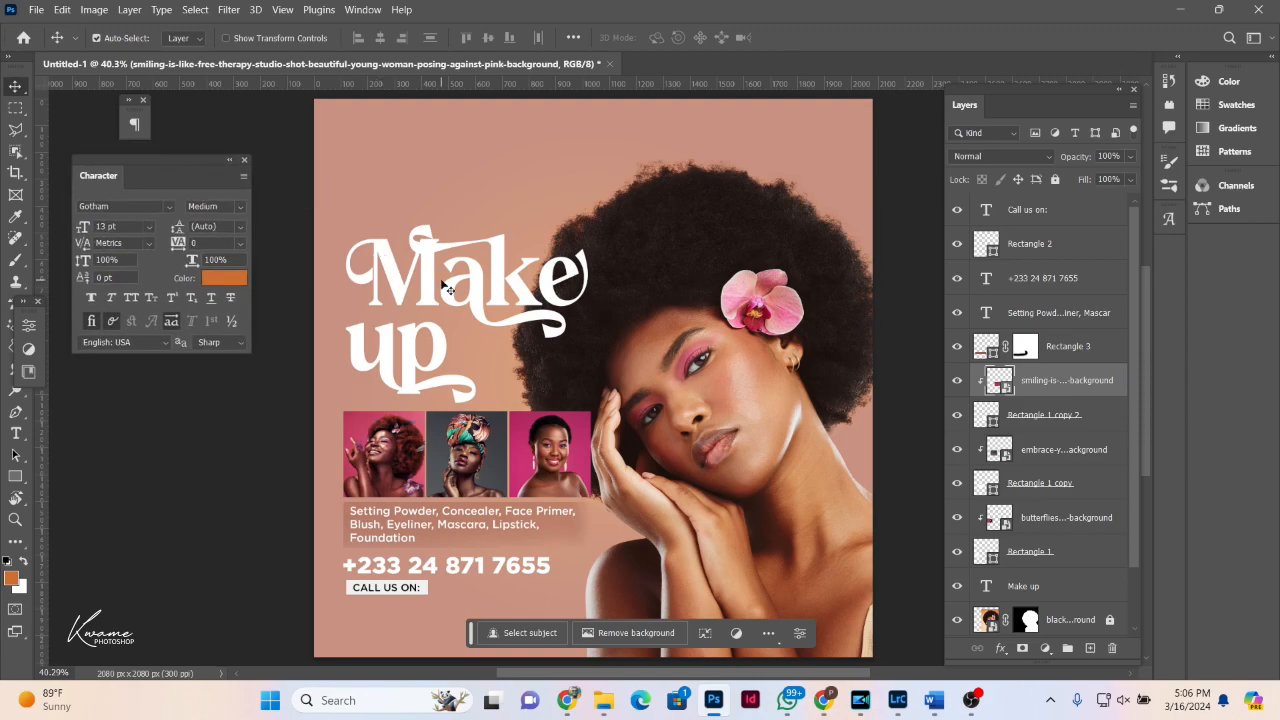
{"action": "left_click", "coordinate": [933, 700]}
{"action": "left_click", "coordinate": [571, 235]}
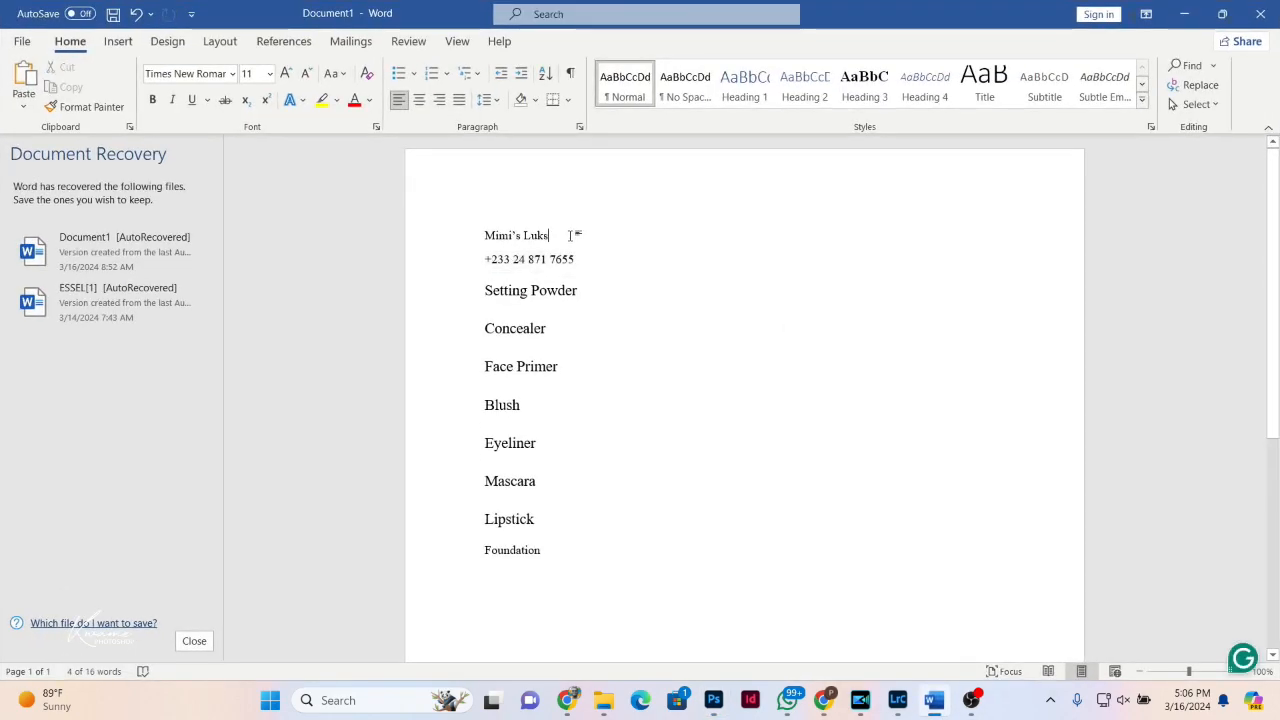
{"action": "left_click_drag", "start_coordinate": [571, 235], "coordinate": [486, 235]}
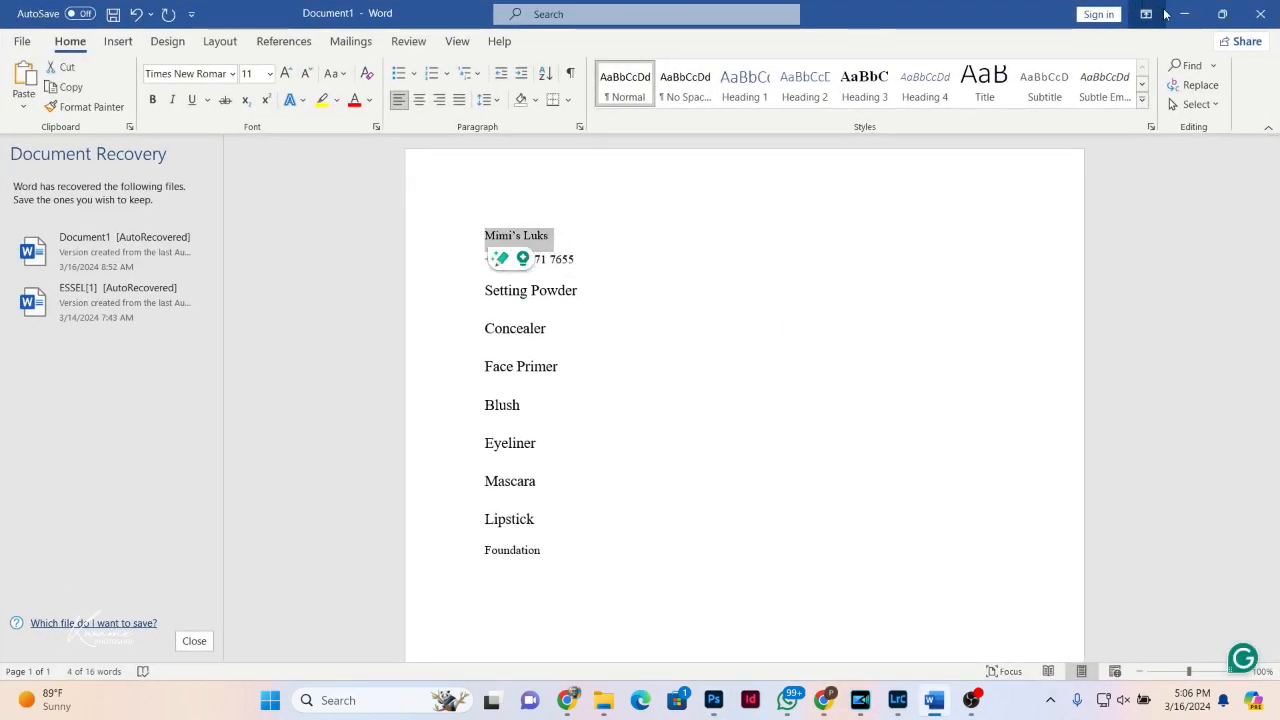
{"action": "left_click", "coordinate": [1183, 14]}
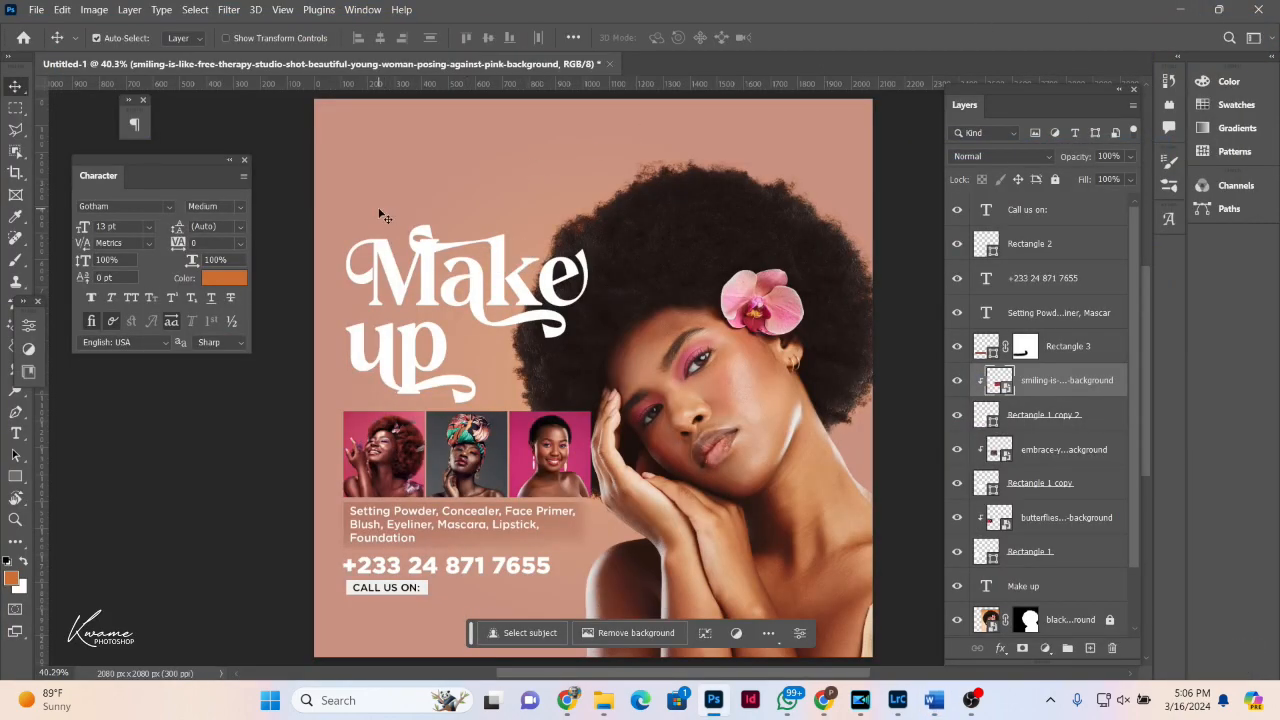
Step: Add the copied business name "Mimi's Luks" as a text line above the "Make up" heading and colour it white
{"action": "key", "text": "ctrl+minus"}
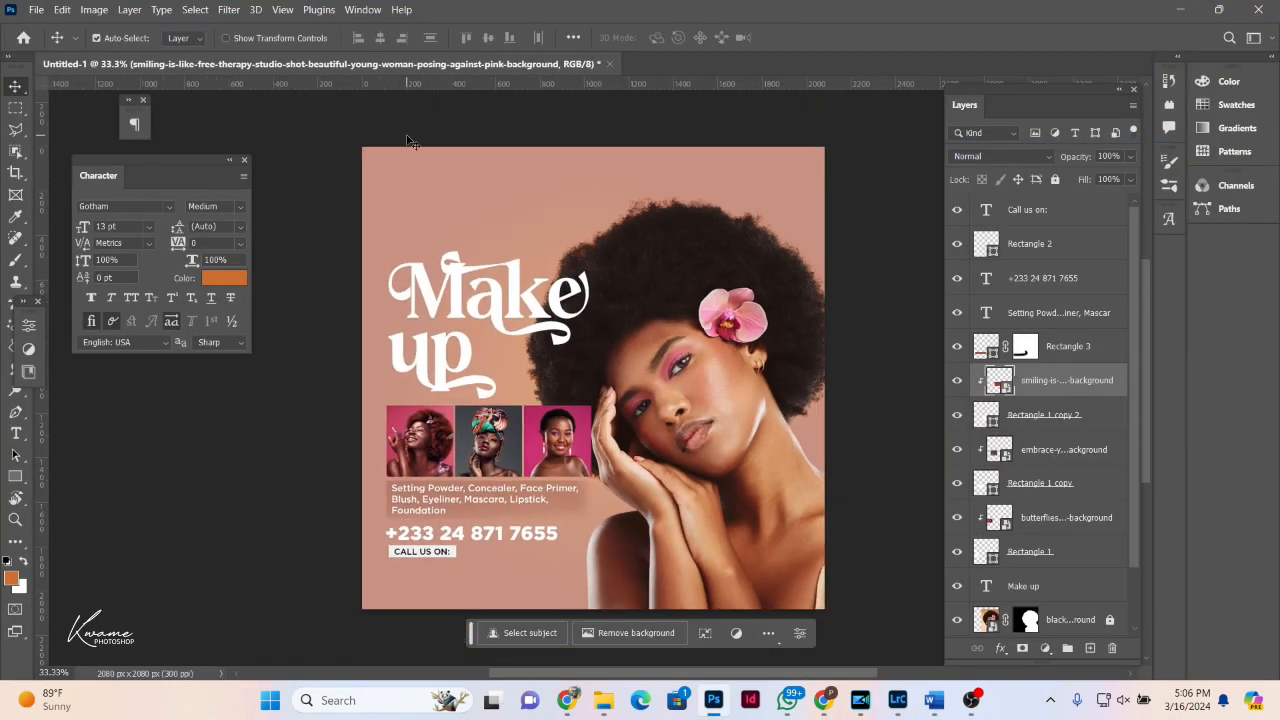
{"action": "left_click", "coordinate": [16, 433]}
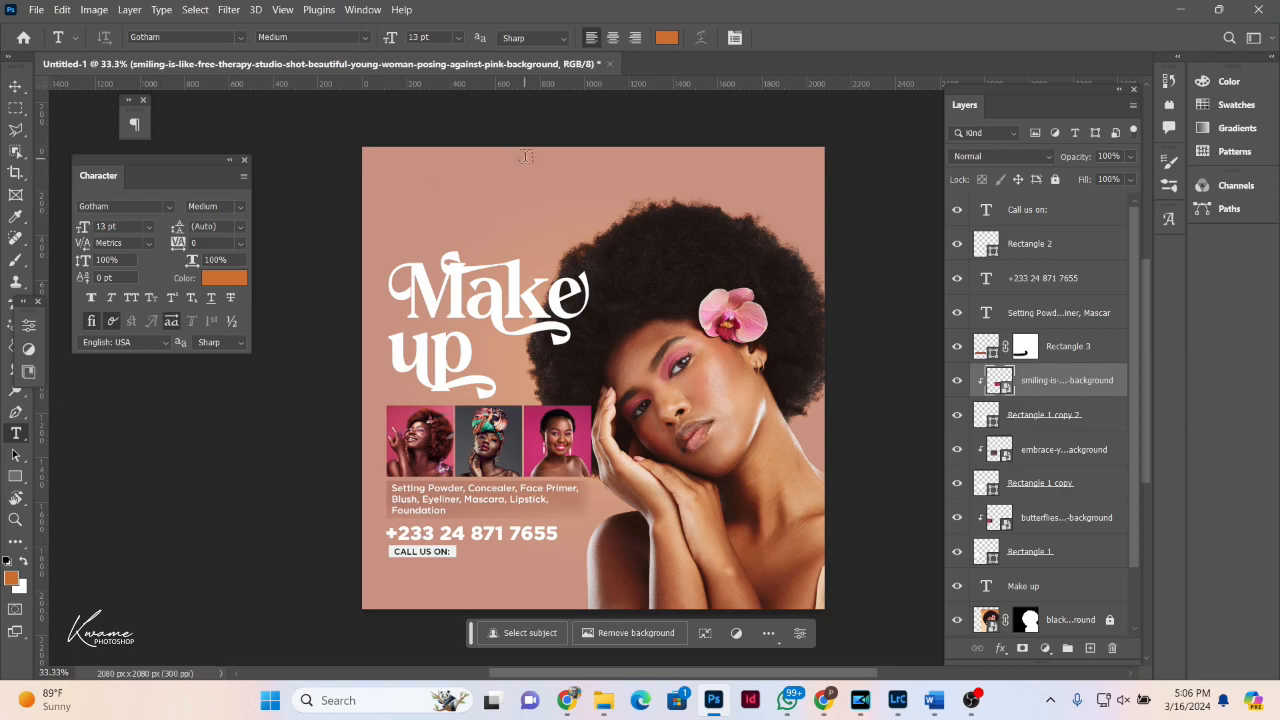
{"action": "left_click", "coordinate": [397, 226]}
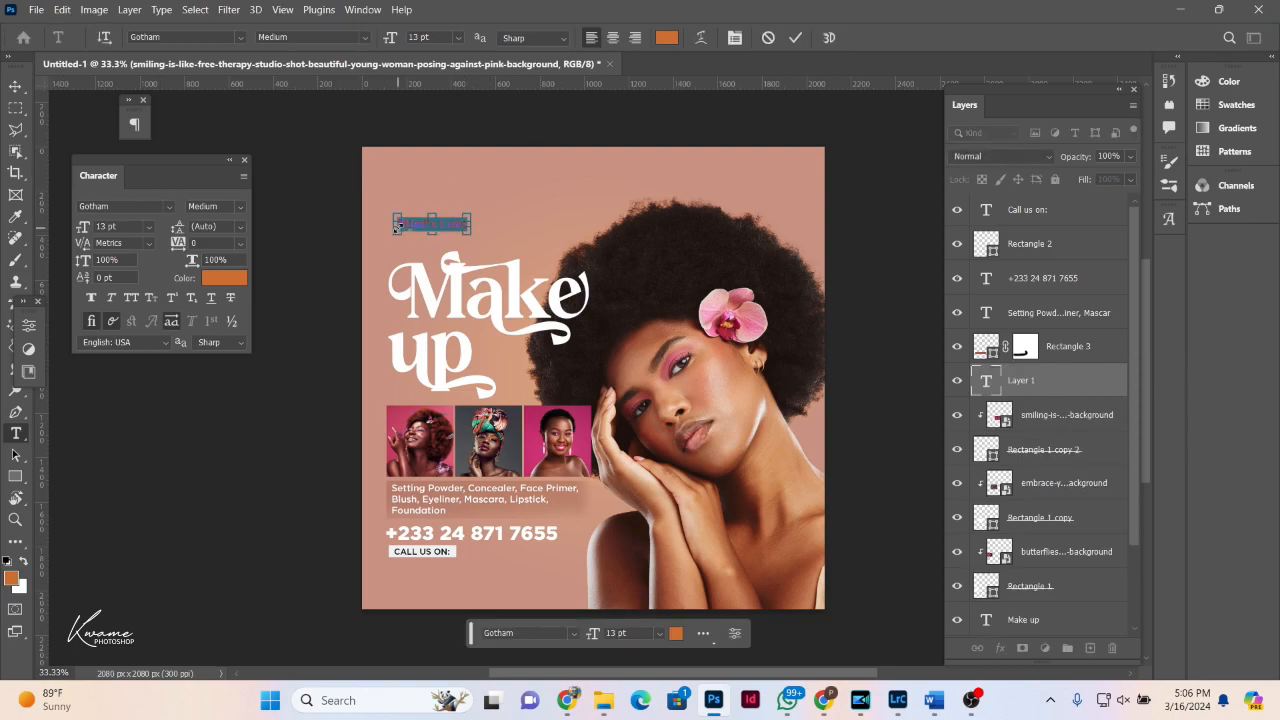
{"action": "left_click", "coordinate": [664, 42]}
{"action": "left_click_drag", "start_coordinate": [883, 306], "coordinate": [714, 174]}
{"action": "key", "text": "Return"}
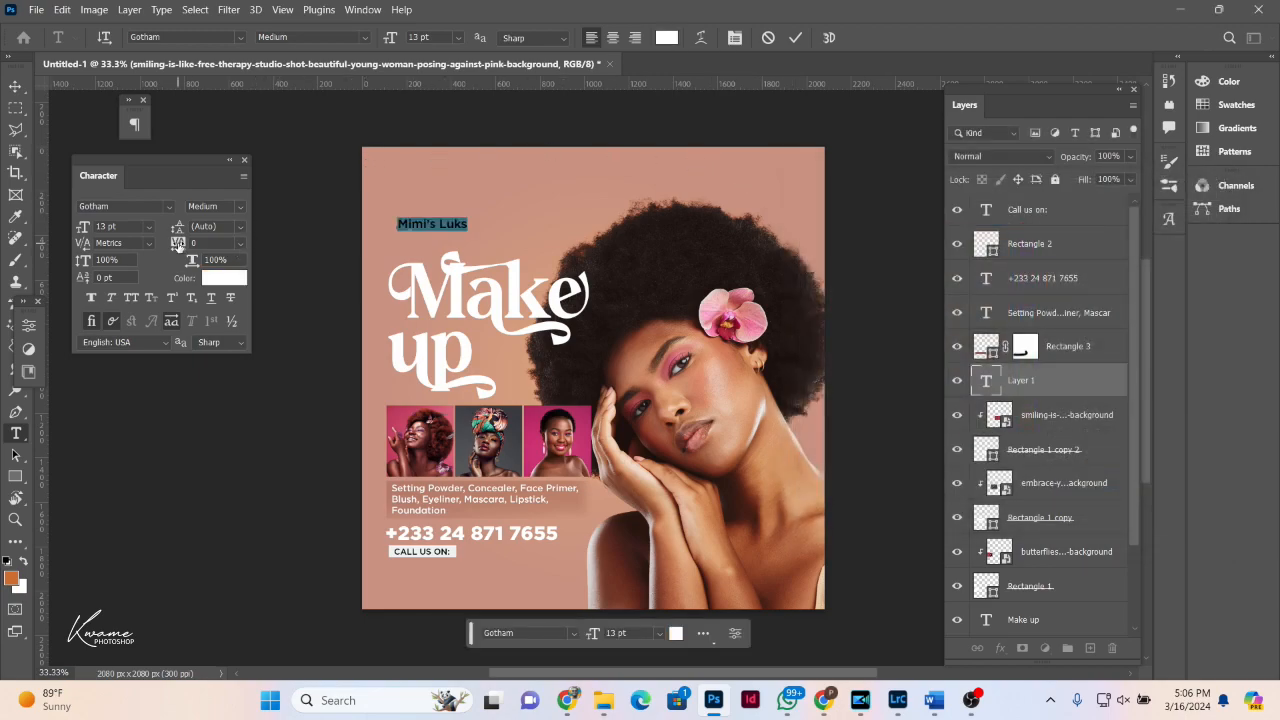
Step: Set the tracking of the "Mimi's Luks" text to 240 and move the line down closer to the heading
{"action": "left_click_drag", "start_coordinate": [178, 244], "coordinate": [190, 246]}
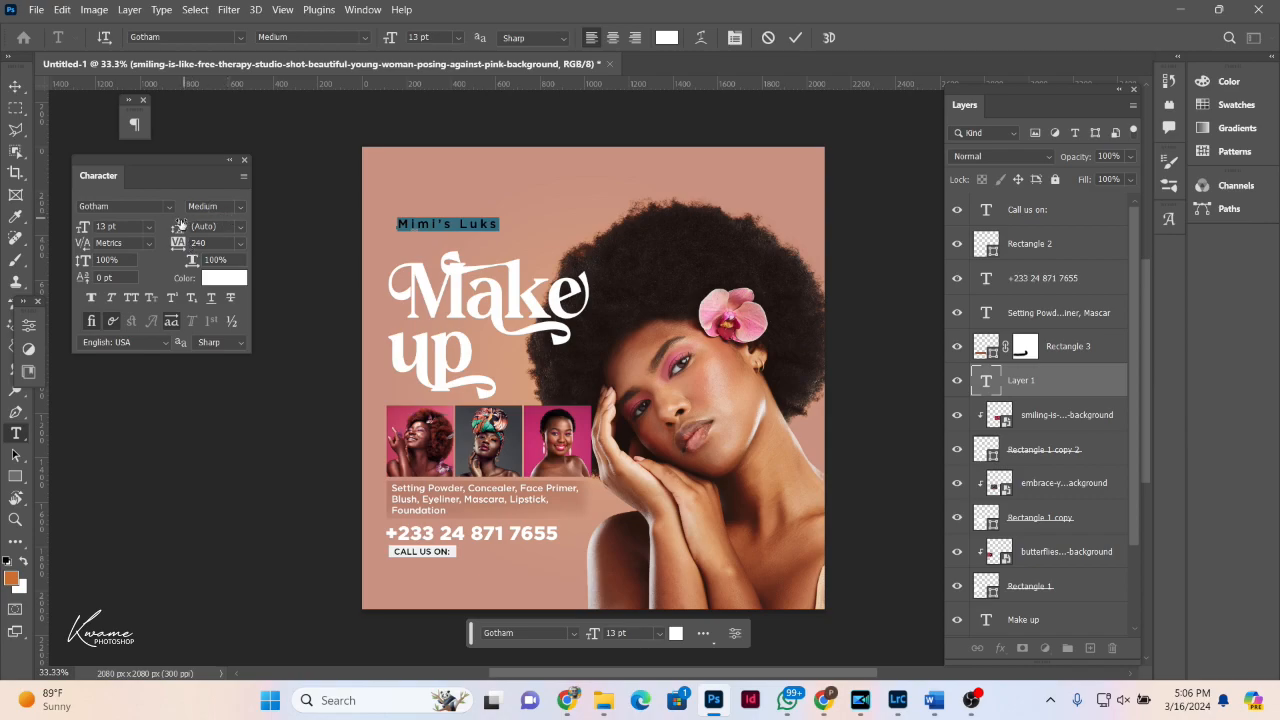
{"action": "left_click", "coordinate": [15, 87]}
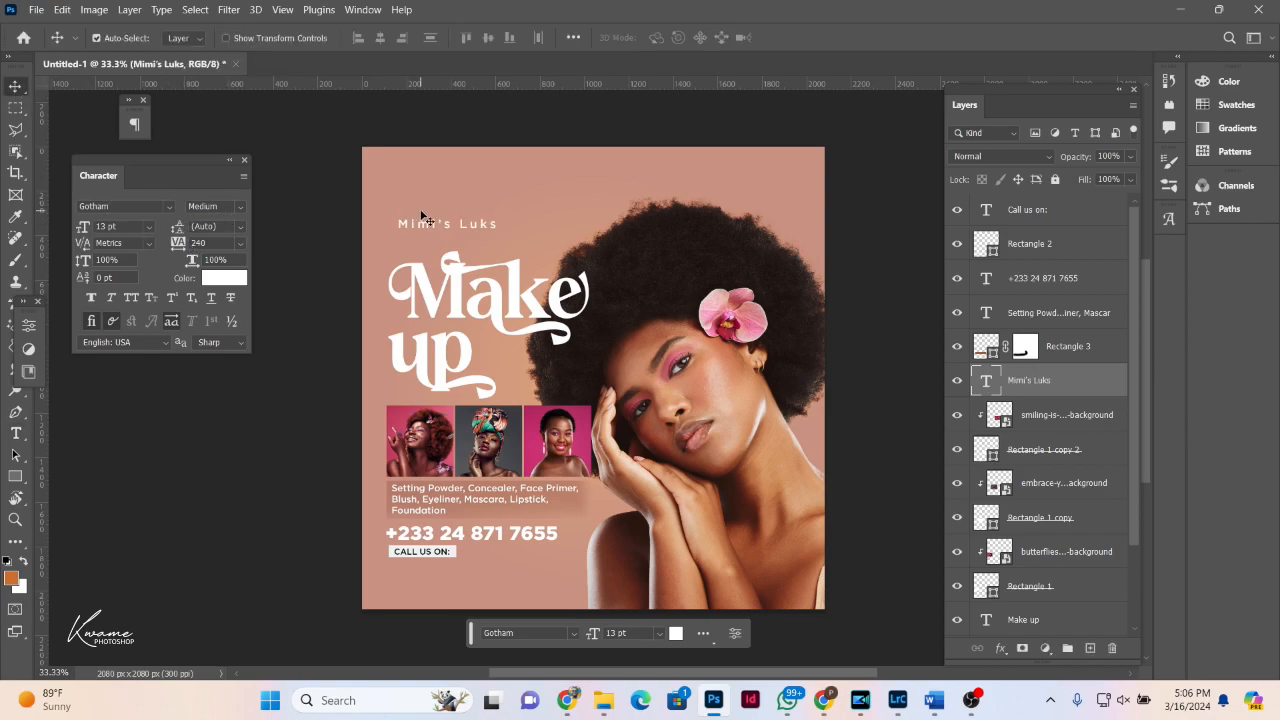
{"action": "left_click_drag", "start_coordinate": [421, 218], "coordinate": [422, 243]}
Step: Select all the flyer's text and portrait boxes together and nudge them slightly right and down
{"action": "left_click_drag", "start_coordinate": [370, 234], "coordinate": [561, 571]}
{"action": "mouse_move", "coordinate": [547, 473]}
{"action": "left_mouse_down"}
{"action": "mouse_move", "coordinate": [543, 487]}
{"action": "mouse_move", "coordinate": [552, 475]}
{"action": "left_mouse_up"}
Step: Unlock the model layer, scale the model up to 108.83% and shift her slightly to the right
{"action": "scroll", "coordinate": [1066, 505], "scroll_direction": "down", "scroll_amount": 2}
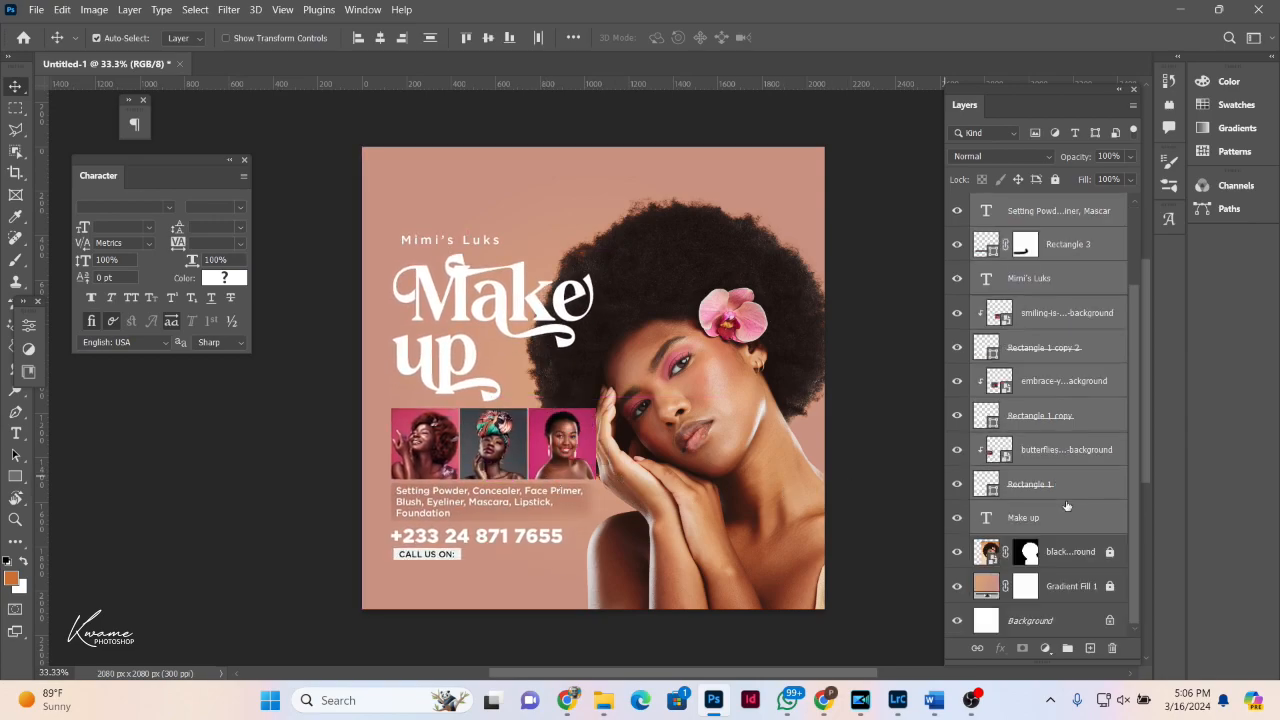
{"action": "double_click", "coordinate": [1107, 559]}
{"action": "key", "text": "Escape"}
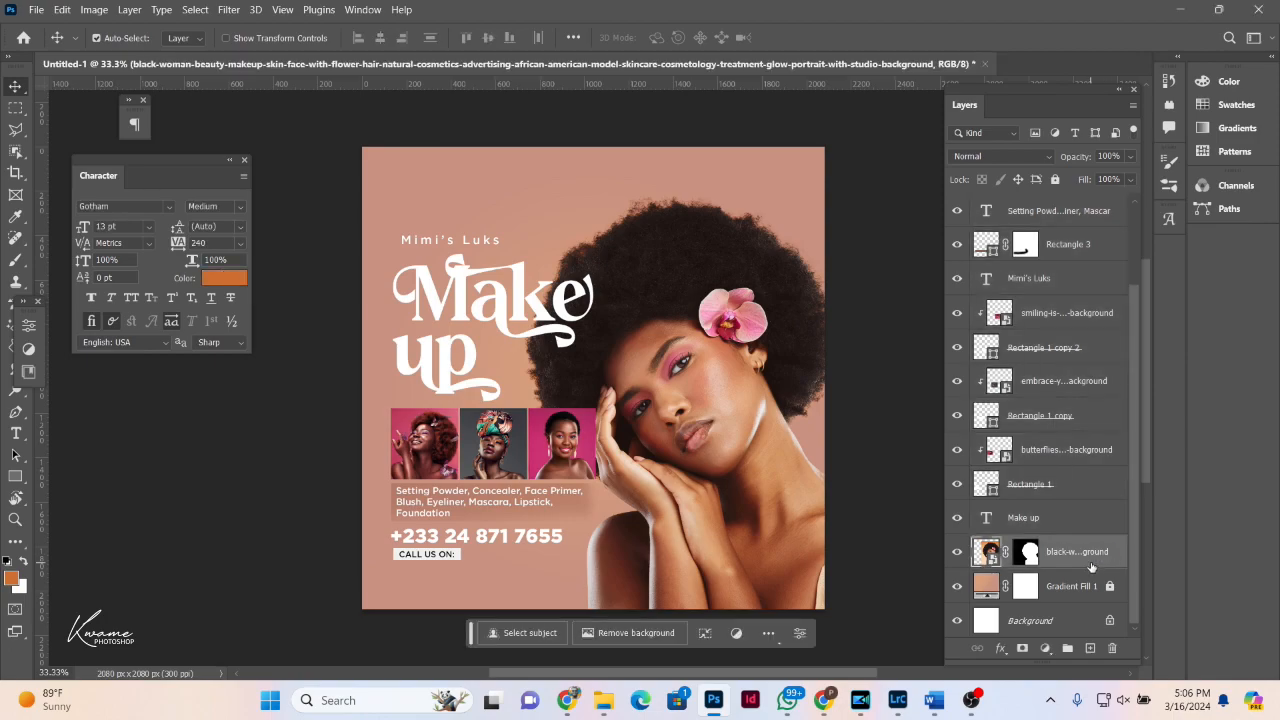
{"action": "key", "text": "ctrl+t"}
{"action": "left_click_drag", "start_coordinate": [729, 185], "coordinate": [727, 146]}
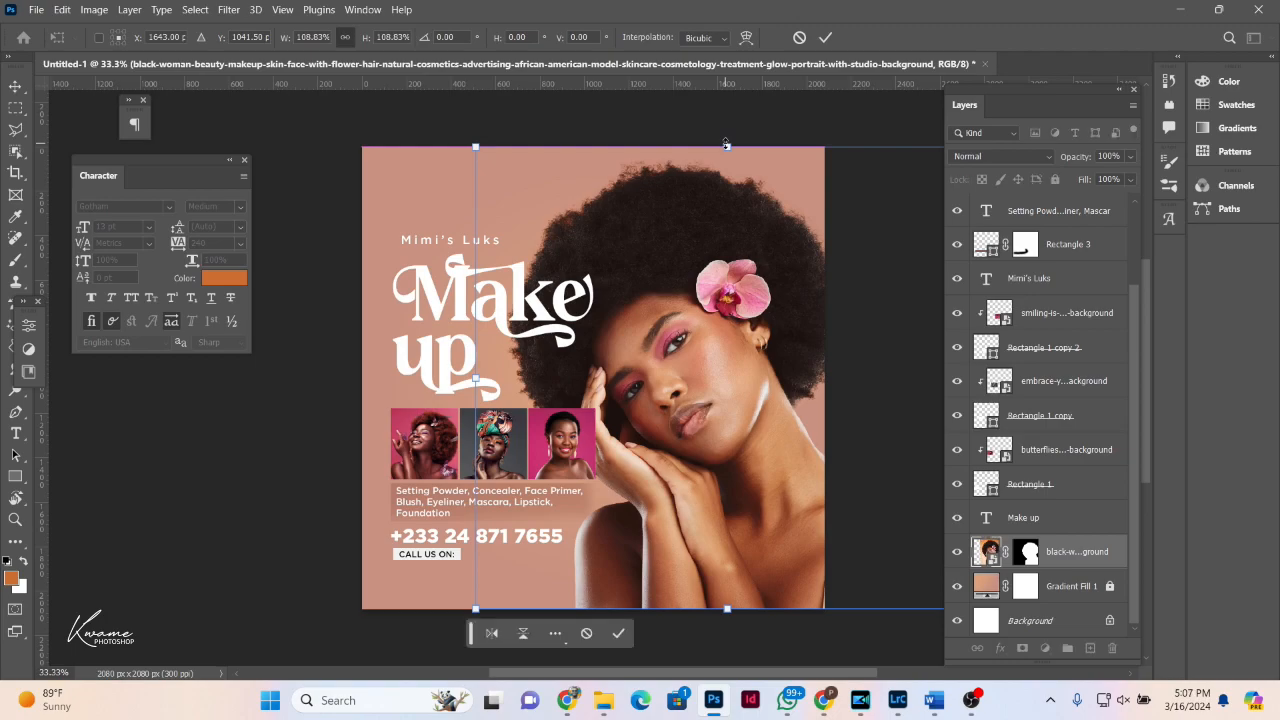
{"action": "left_click_drag", "start_coordinate": [701, 268], "coordinate": [704, 269]}
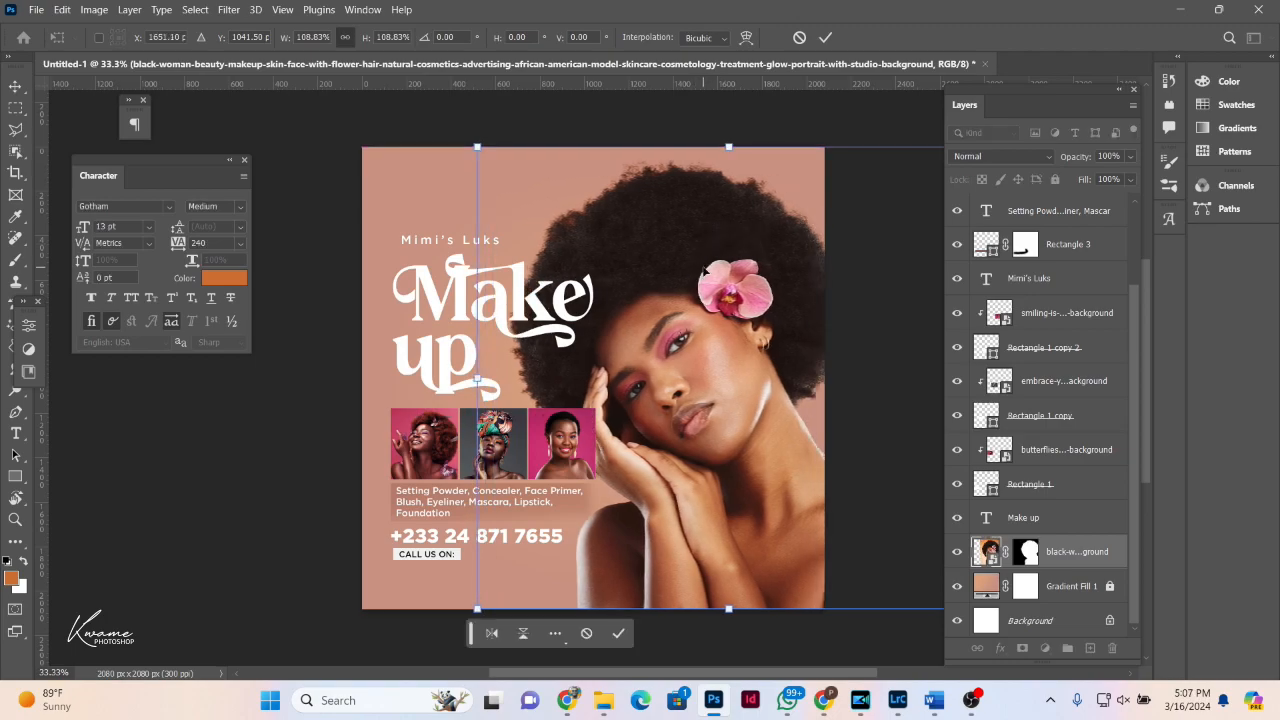
{"action": "key", "text": "Return"}
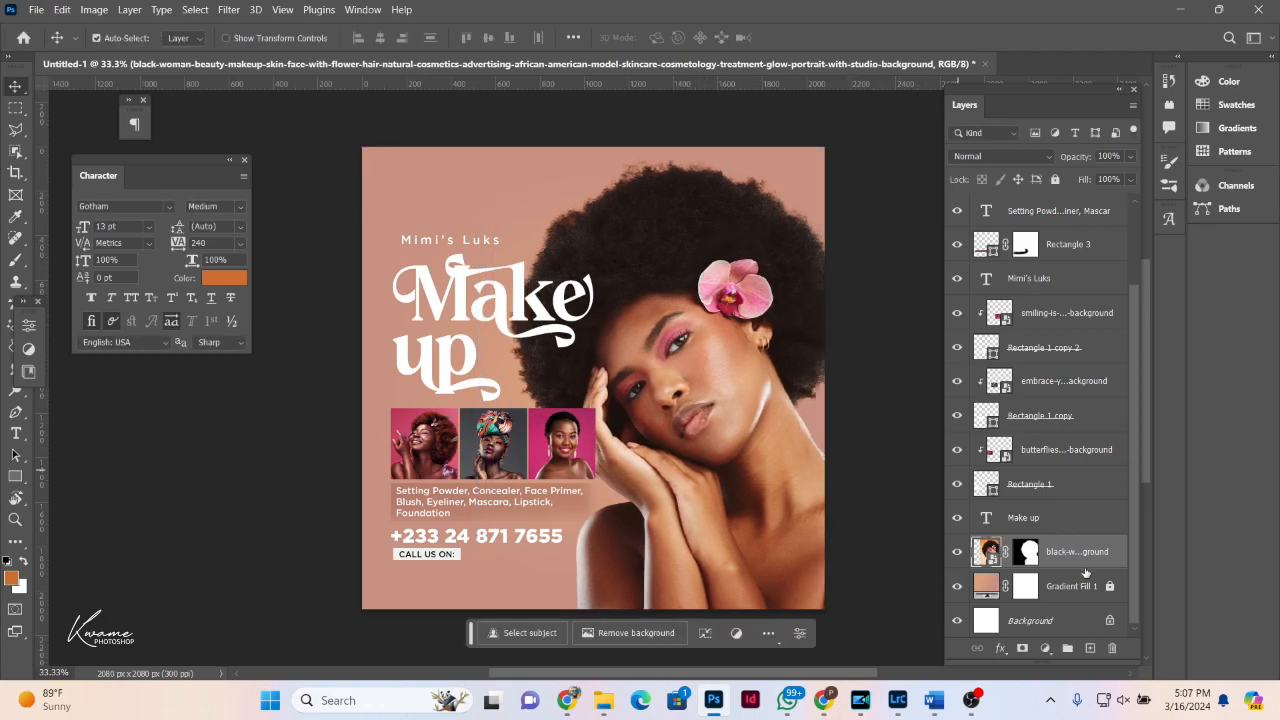
Step: Add a gradient fill layer directly above the locked background gradient, using the Pink_13 preset
{"action": "left_click", "coordinate": [1090, 588]}
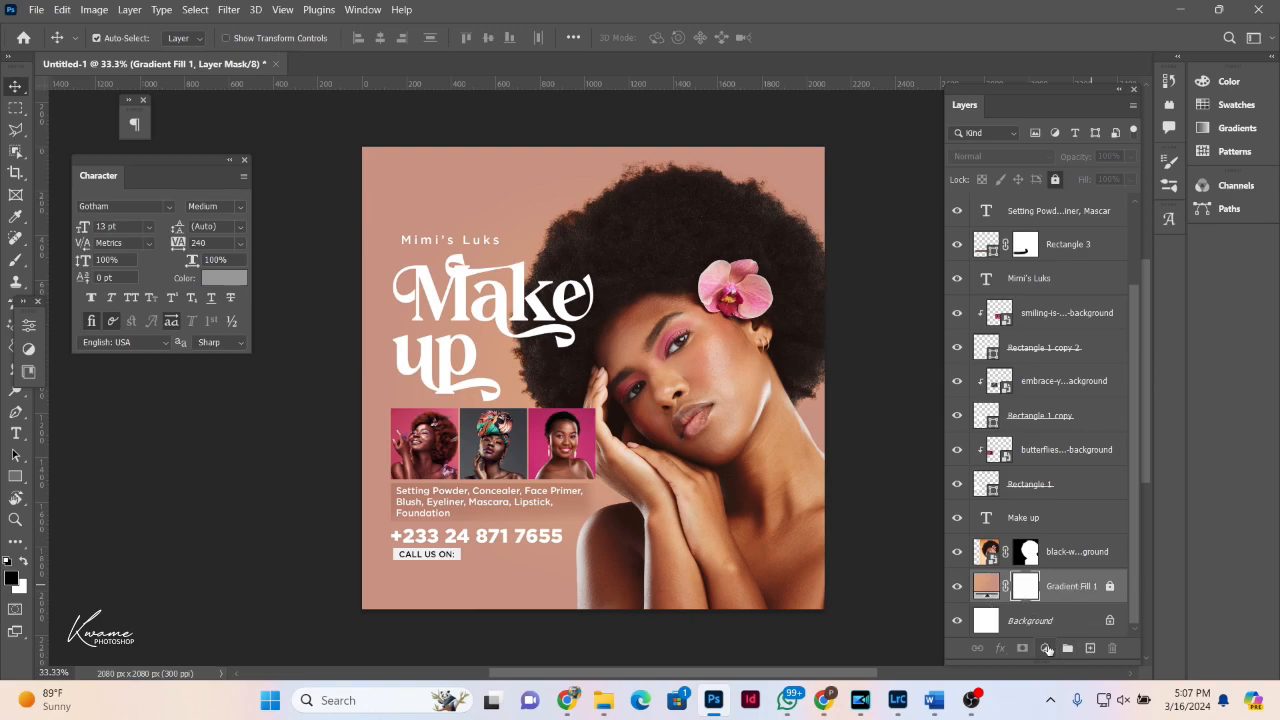
{"action": "left_click", "coordinate": [1045, 648]}
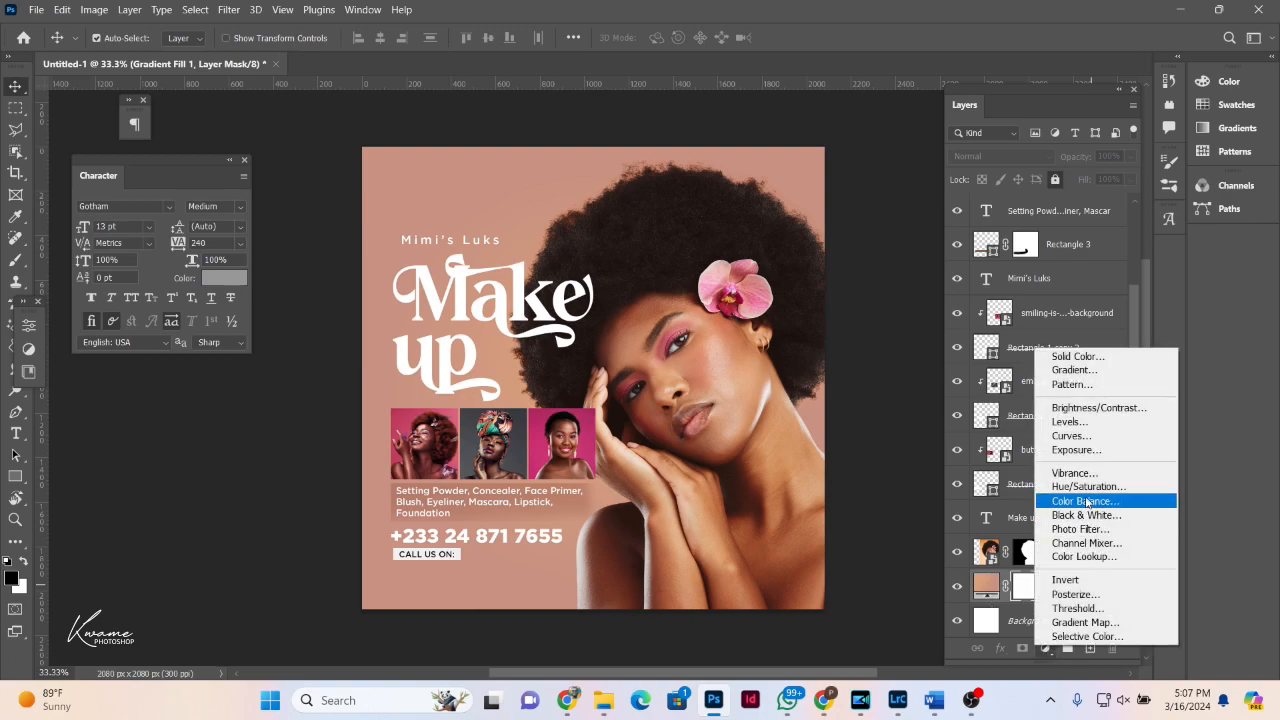
{"action": "left_click", "coordinate": [1074, 370]}
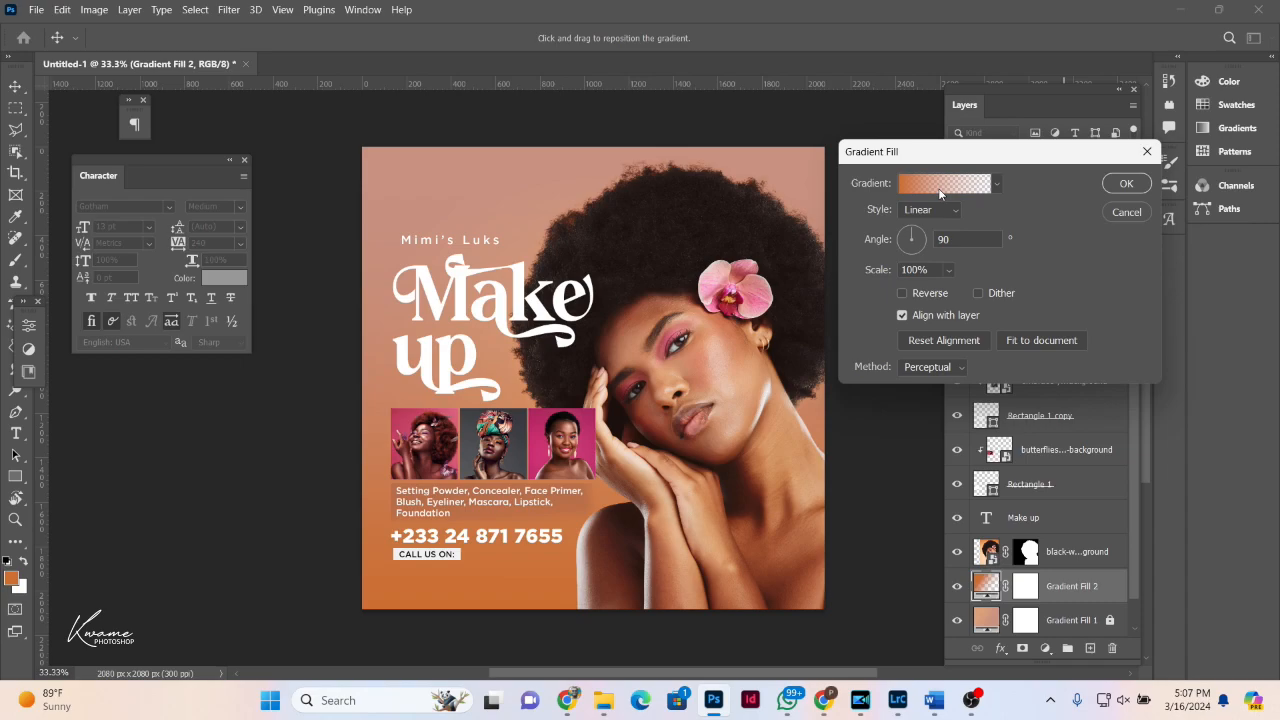
{"action": "left_click", "coordinate": [940, 190]}
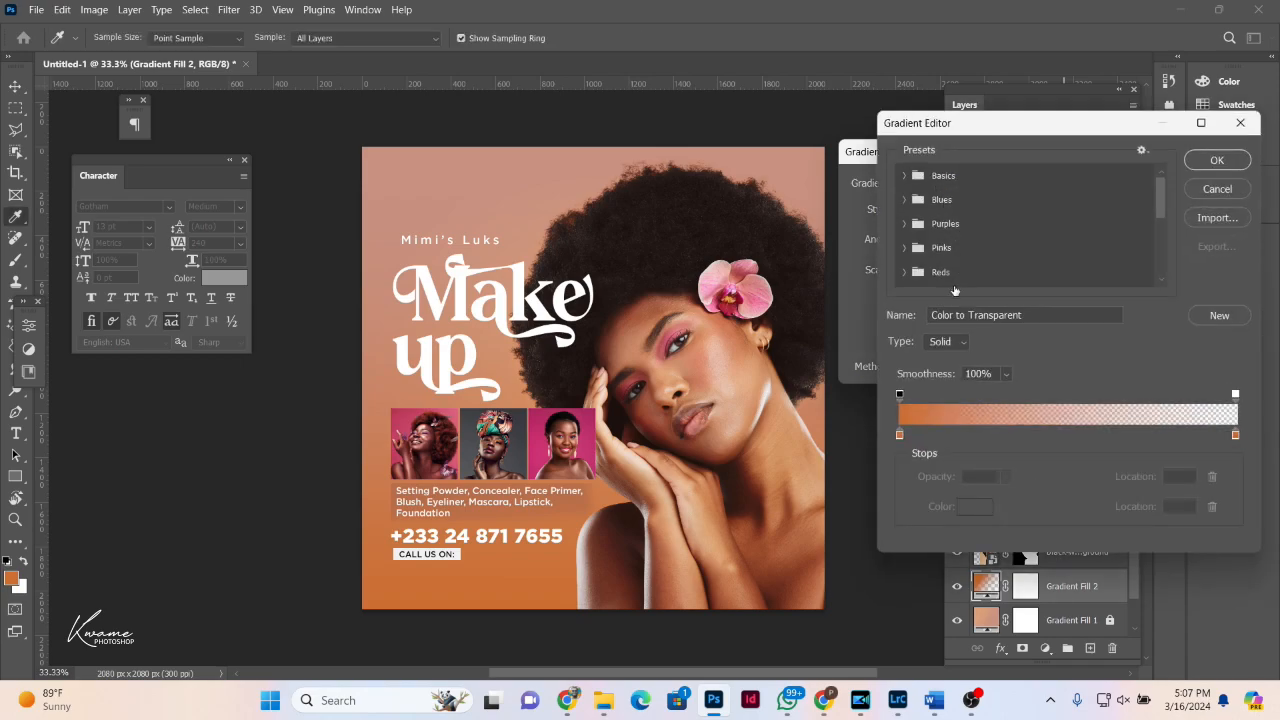
{"action": "left_click", "coordinate": [905, 248]}
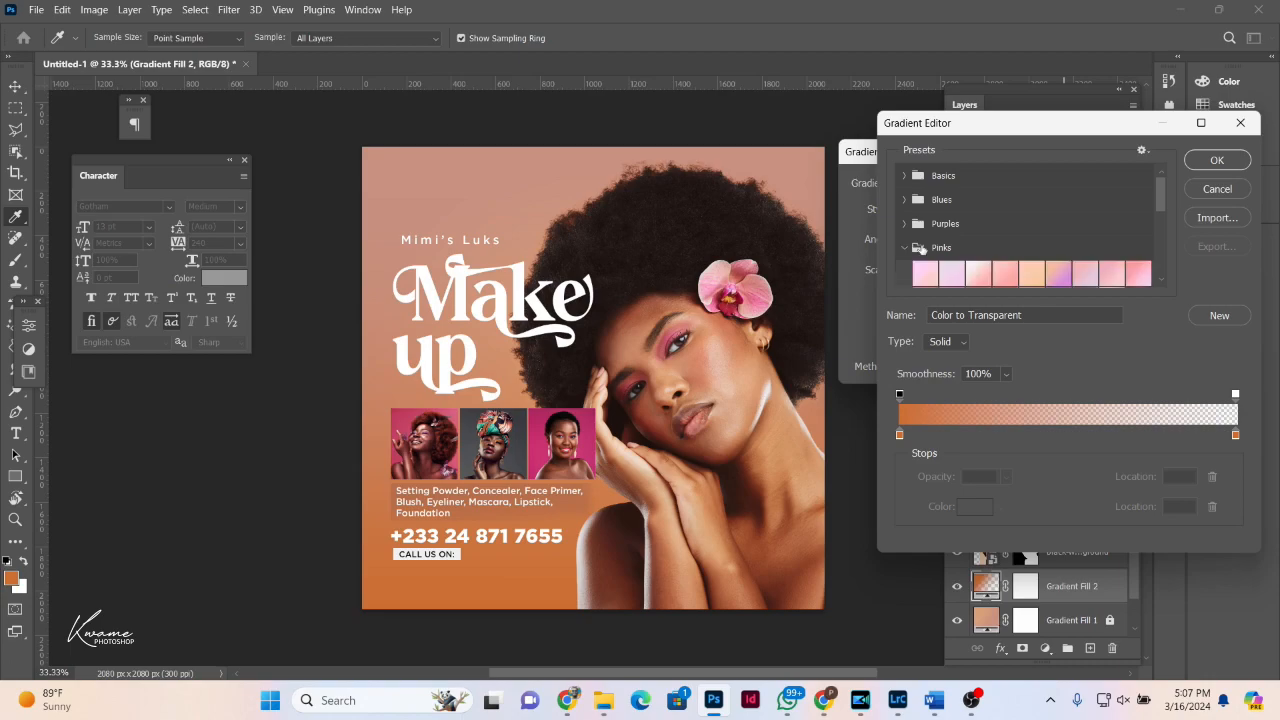
{"action": "scroll", "coordinate": [997, 261], "scroll_direction": "down", "scroll_amount": 1}
{"action": "left_click", "coordinate": [995, 249]}
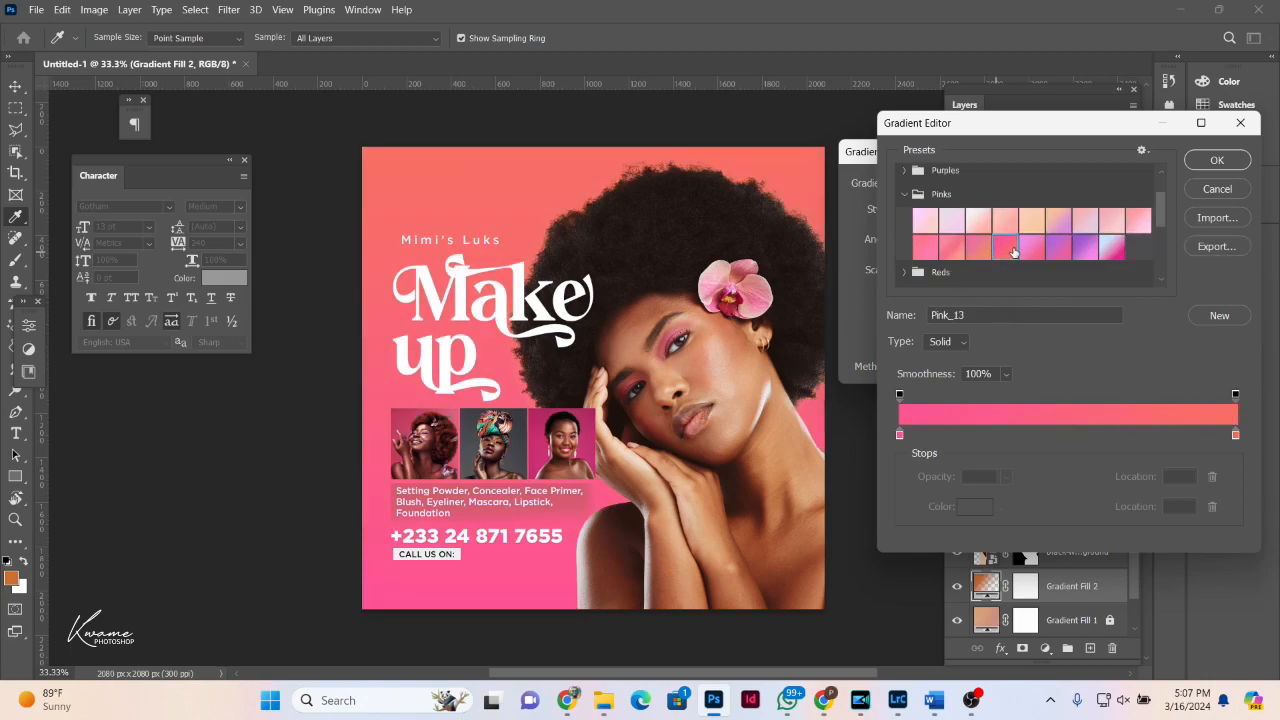
Step: Compare the neighbouring pink gradient presets and apply Pink_13 to the new gradient fill
{"action": "left_click", "coordinate": [1038, 250]}
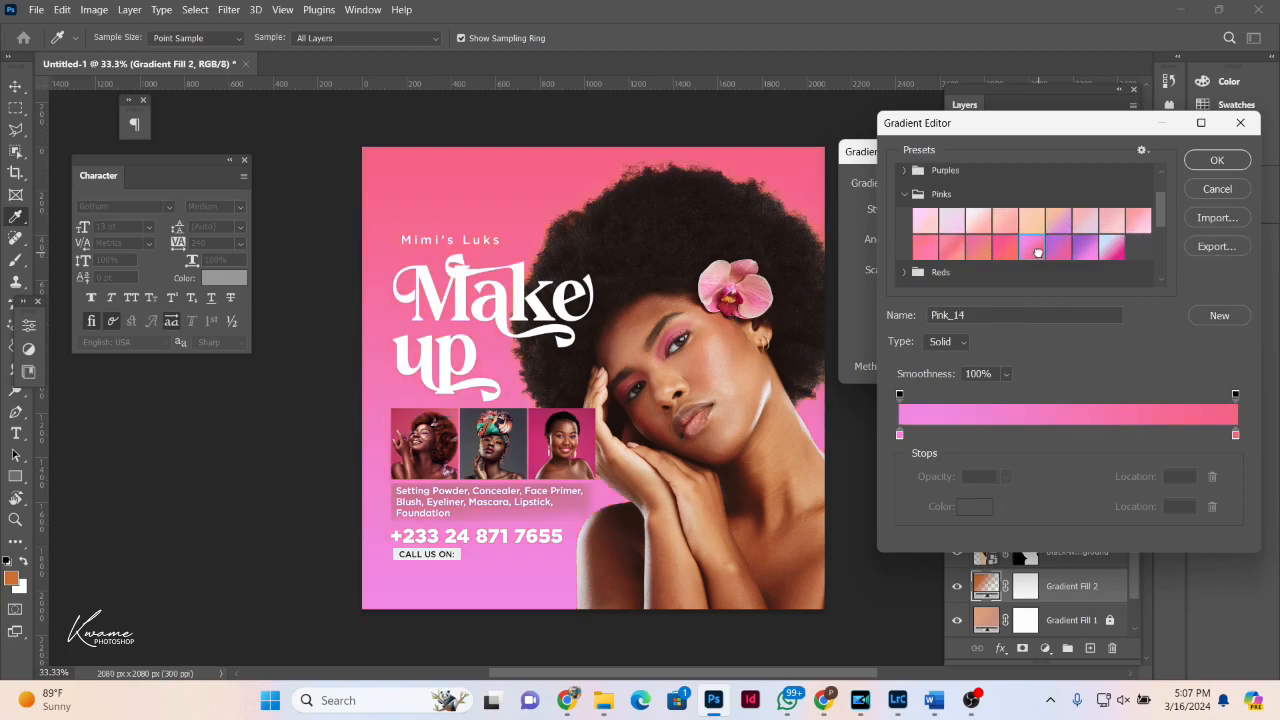
{"action": "left_click", "coordinate": [1060, 250]}
{"action": "left_click", "coordinate": [1087, 249]}
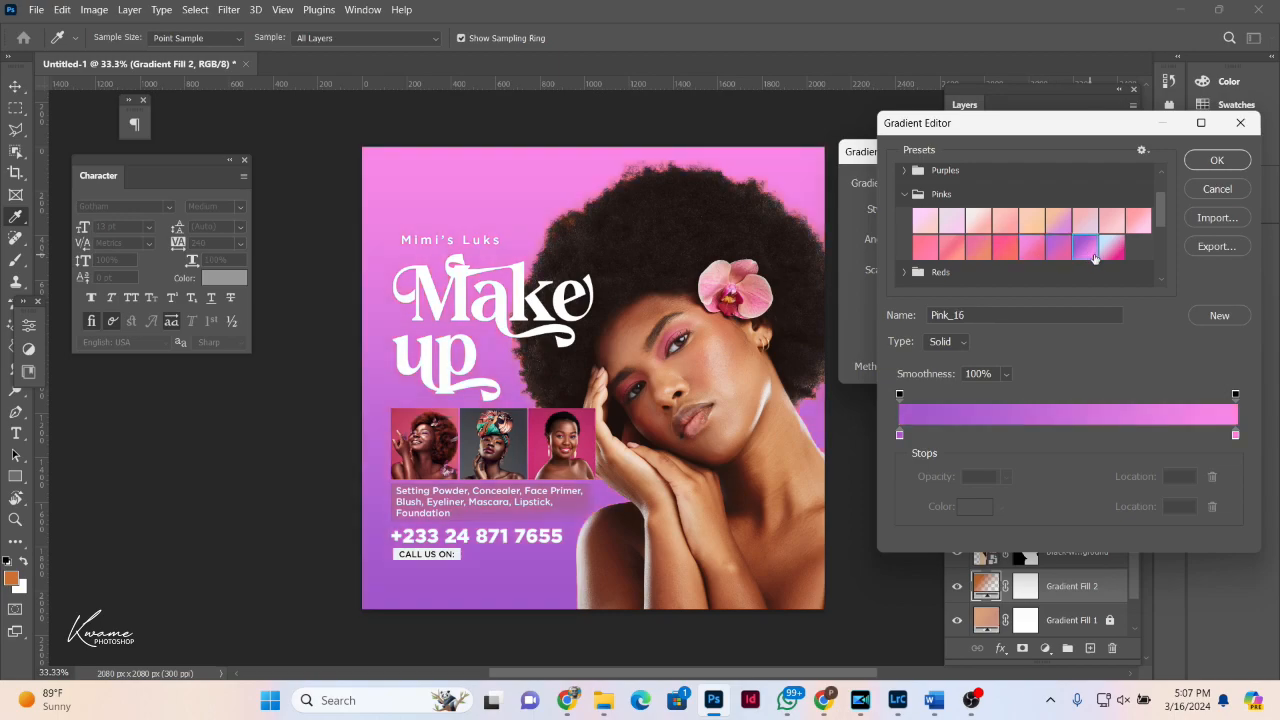
{"action": "left_click", "coordinate": [1112, 250]}
{"action": "left_click", "coordinate": [1006, 246]}
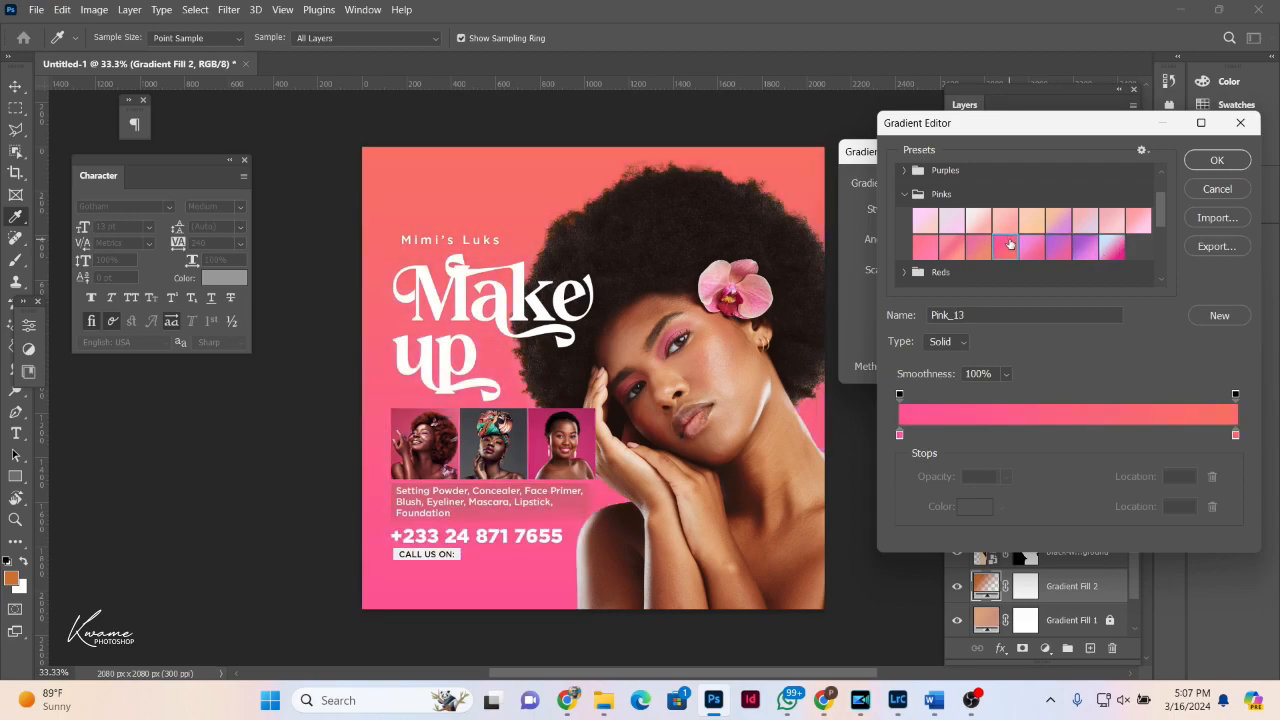
{"action": "key", "text": "Return"}
{"action": "key", "text": "Return"}
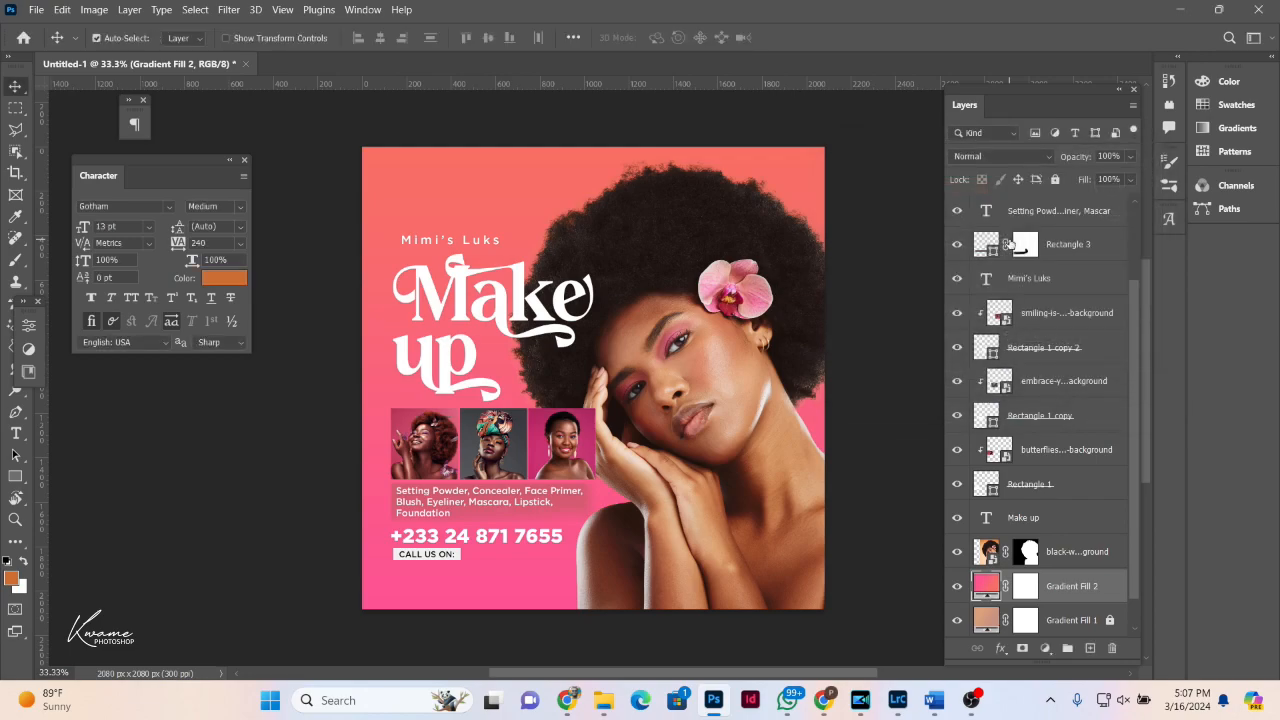
Step: Turn the pink gradient fill off and on again to compare it with the original background
{"action": "left_click", "coordinate": [957, 586]}
{"action": "right_click", "coordinate": [955, 596]}
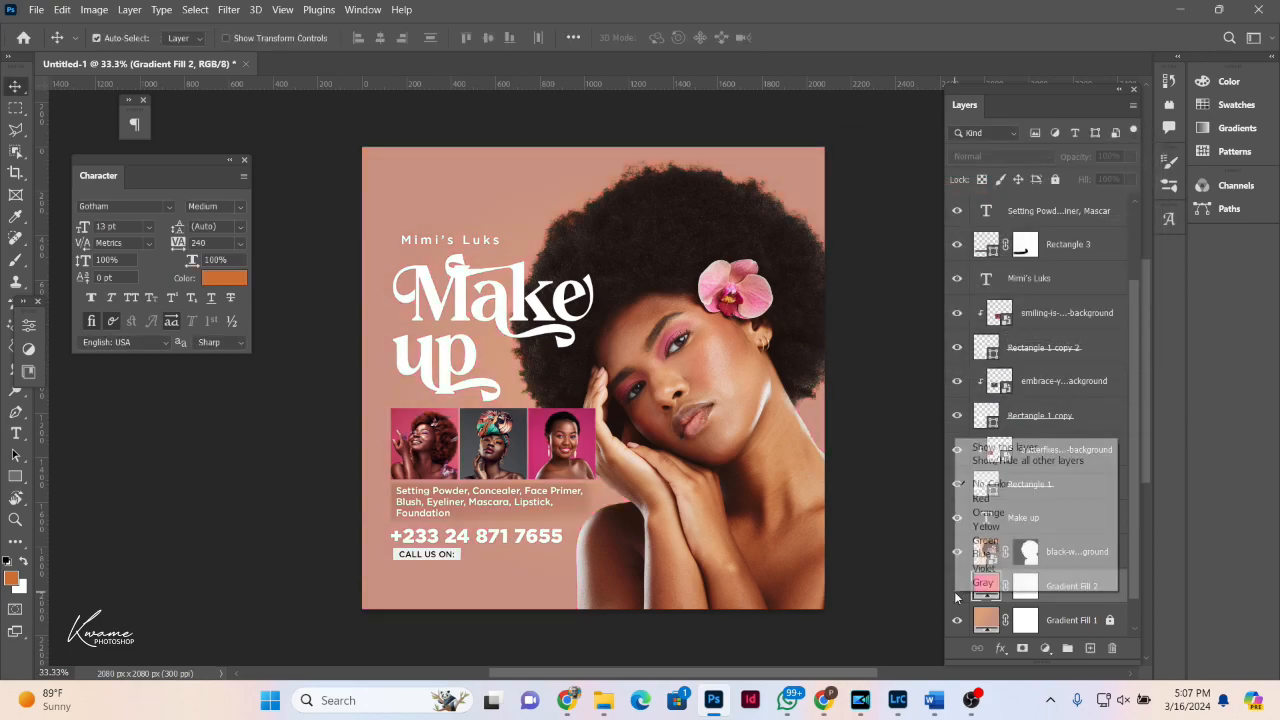
{"action": "key", "text": "Escape"}
{"action": "left_click", "coordinate": [957, 587]}
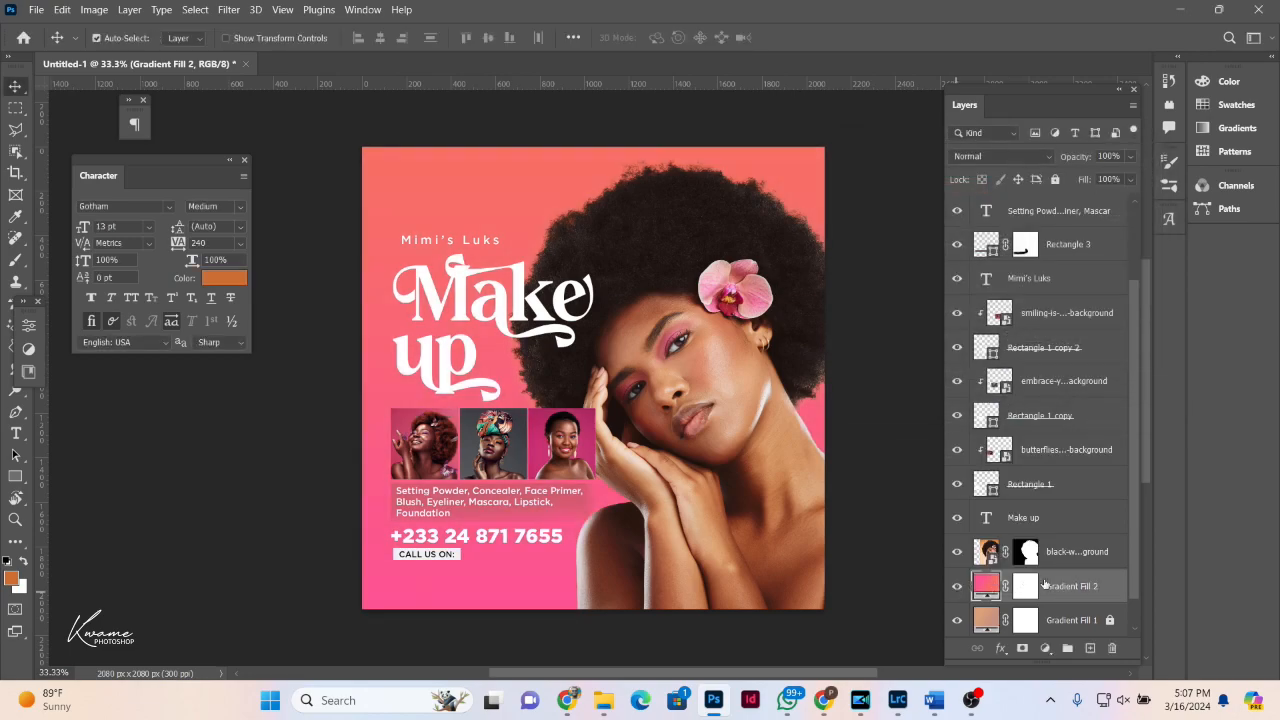
Step: Add another gradient fill above the pink one, try several blue presets and apply Blue_27
{"action": "left_click", "coordinate": [1047, 648]}
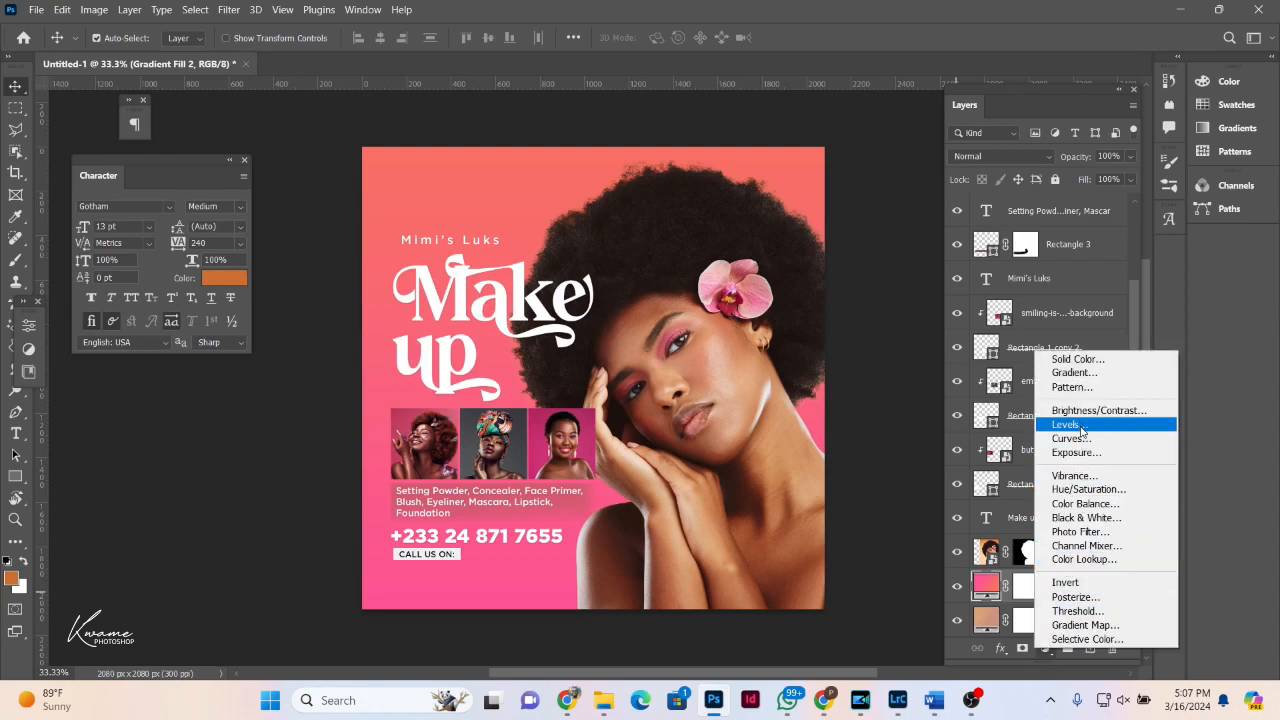
{"action": "left_click", "coordinate": [1067, 373]}
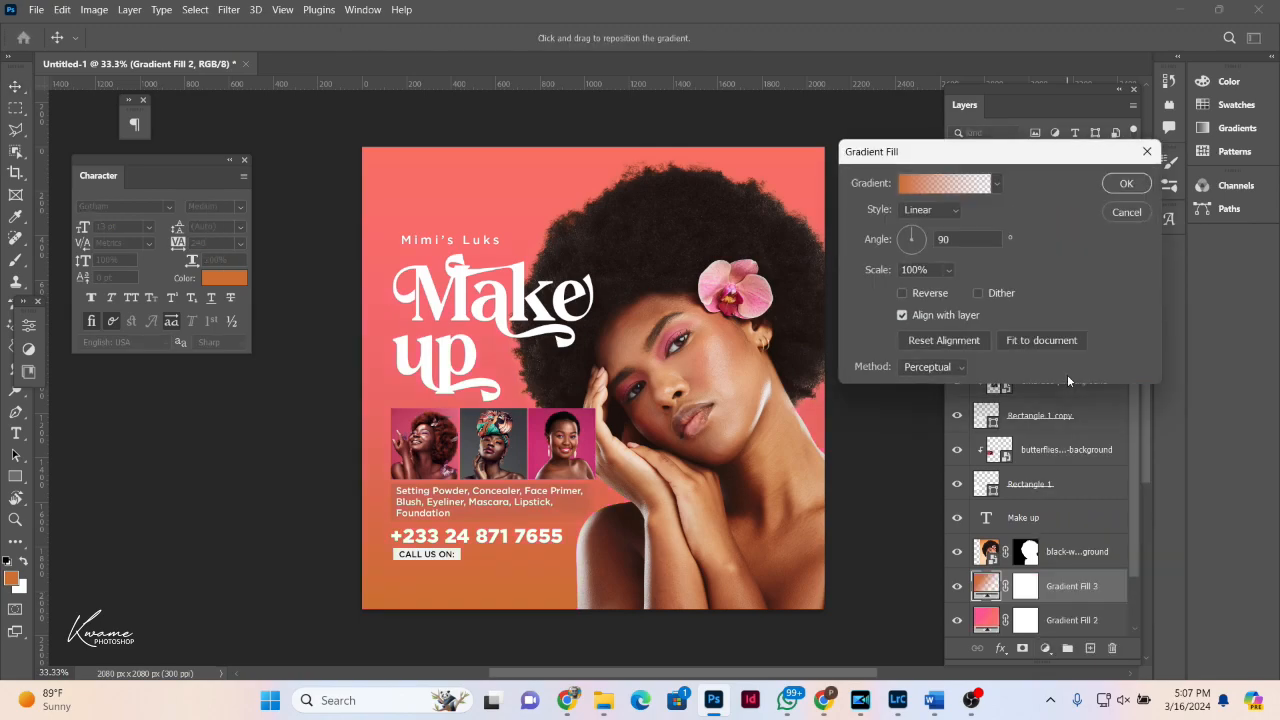
{"action": "left_click", "coordinate": [946, 186]}
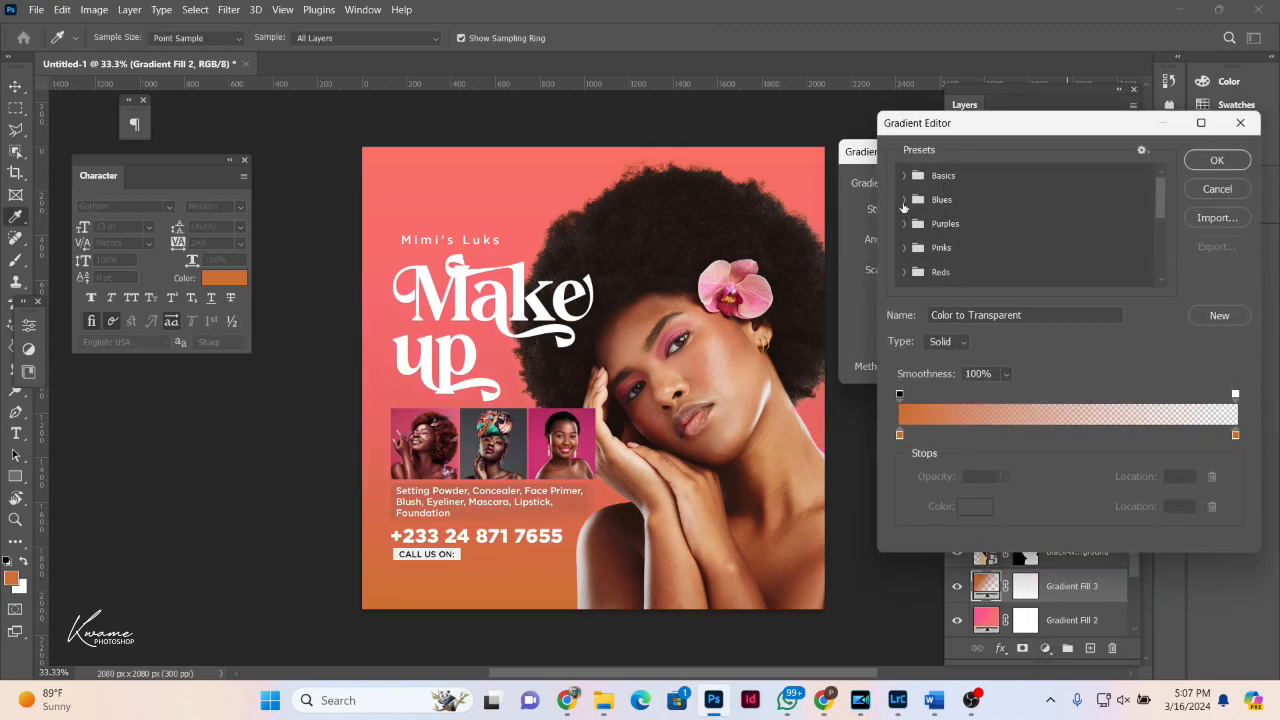
{"action": "left_click", "coordinate": [904, 200]}
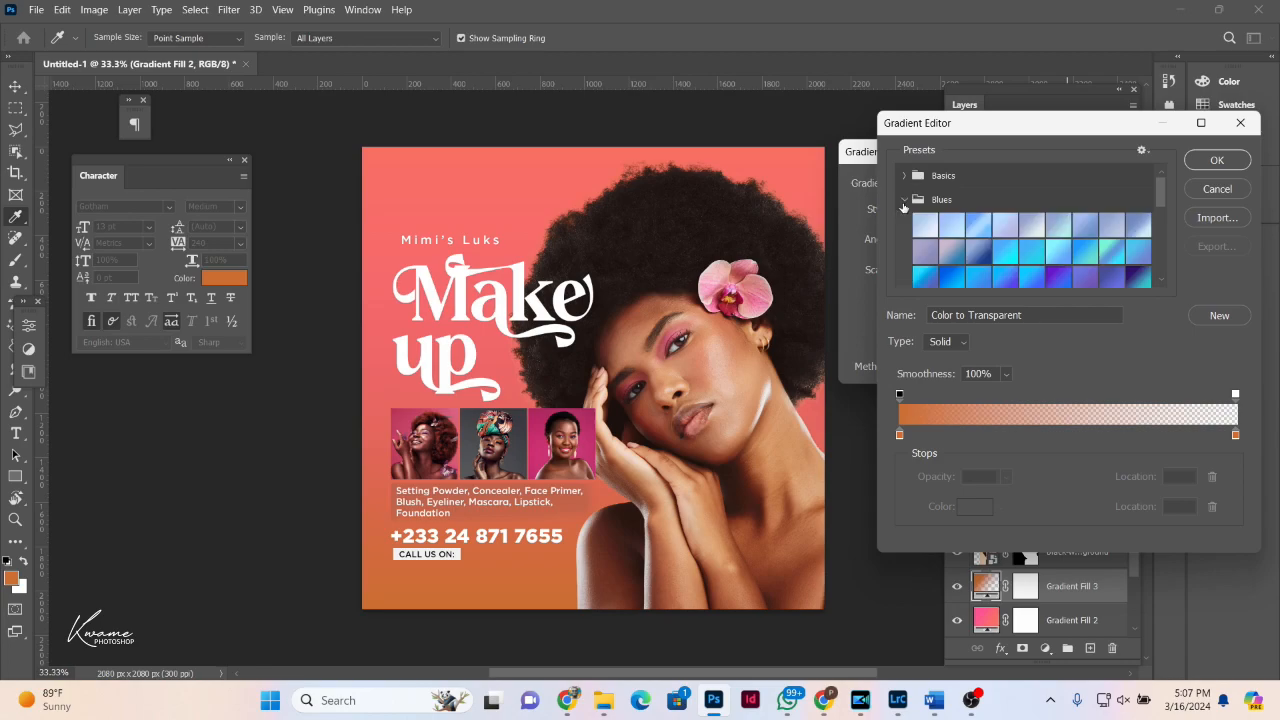
{"action": "left_click", "coordinate": [1060, 277]}
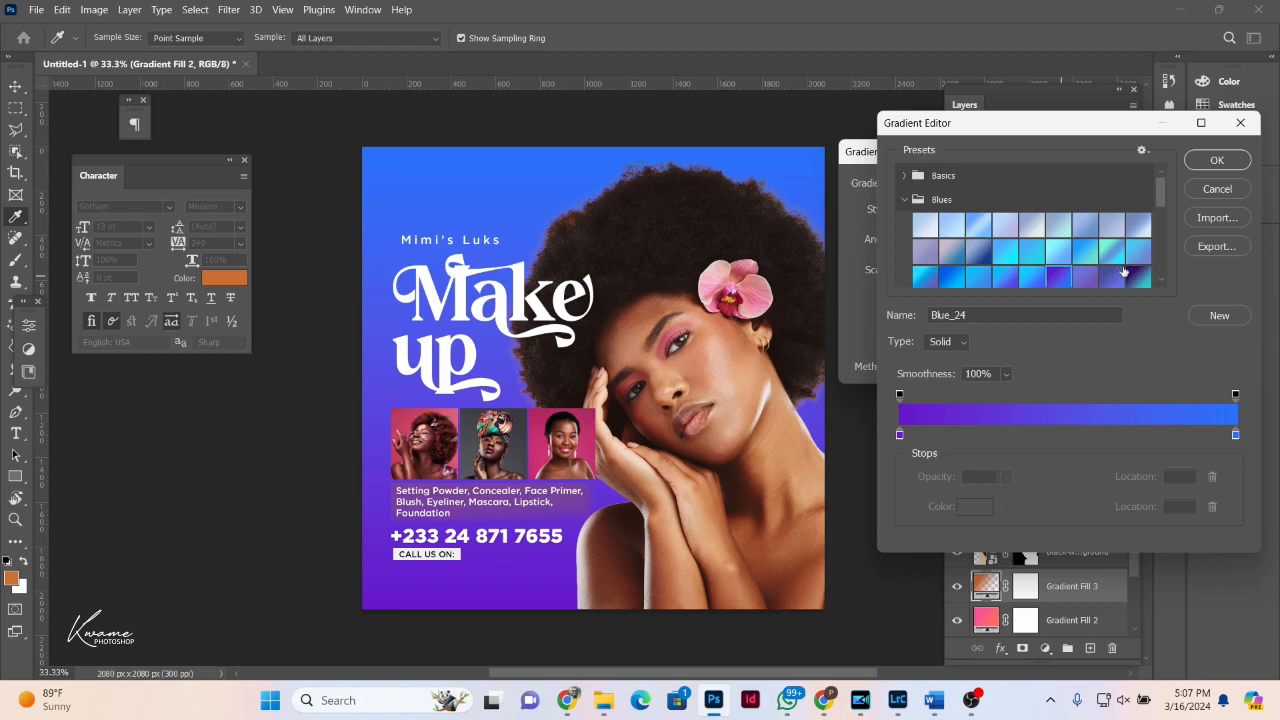
{"action": "scroll", "coordinate": [1124, 272], "scroll_direction": "down", "scroll_amount": 1}
{"action": "left_click", "coordinate": [979, 277]}
{"action": "left_click", "coordinate": [953, 279]}
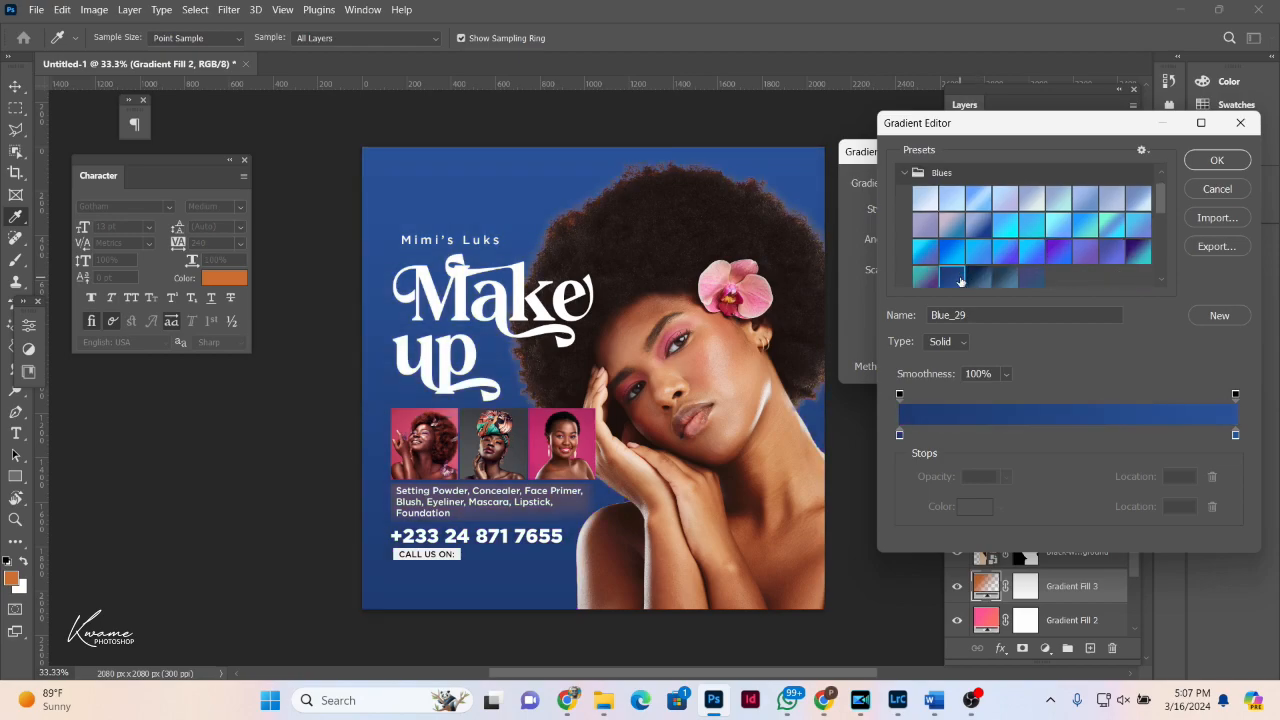
{"action": "left_click", "coordinate": [1139, 250]}
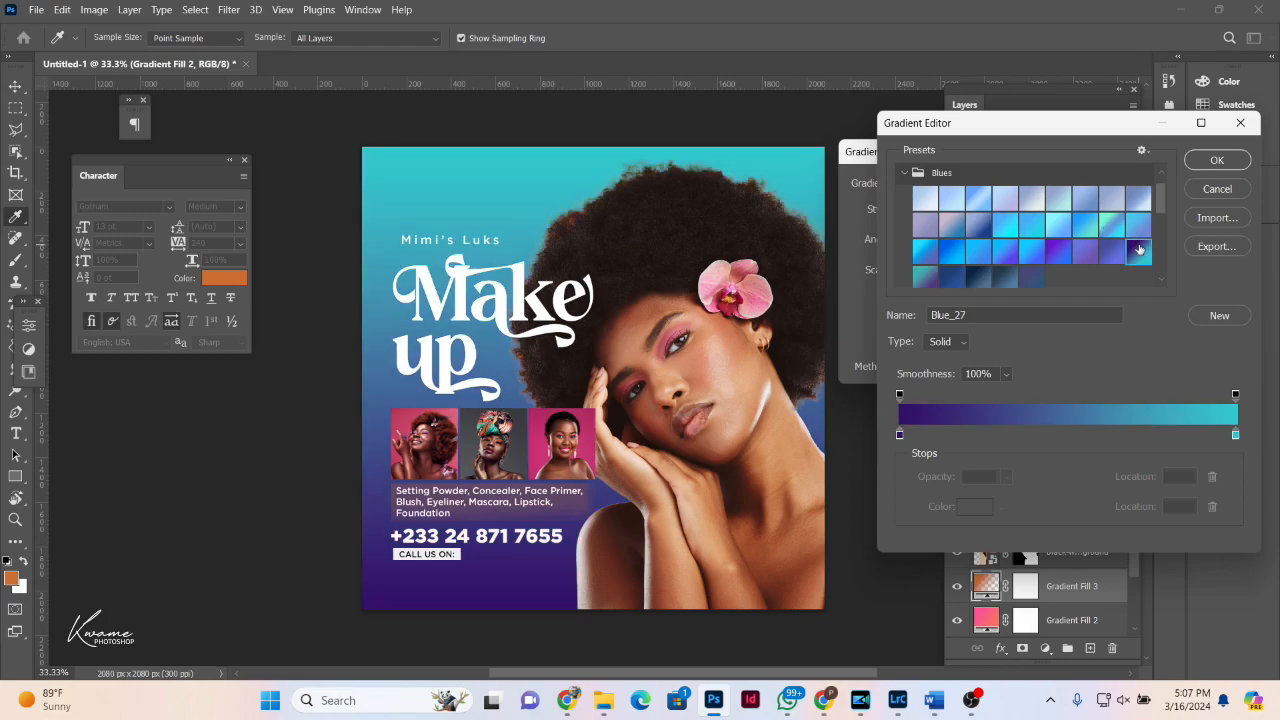
{"action": "key", "text": "Return"}
{"action": "key", "text": "Return"}
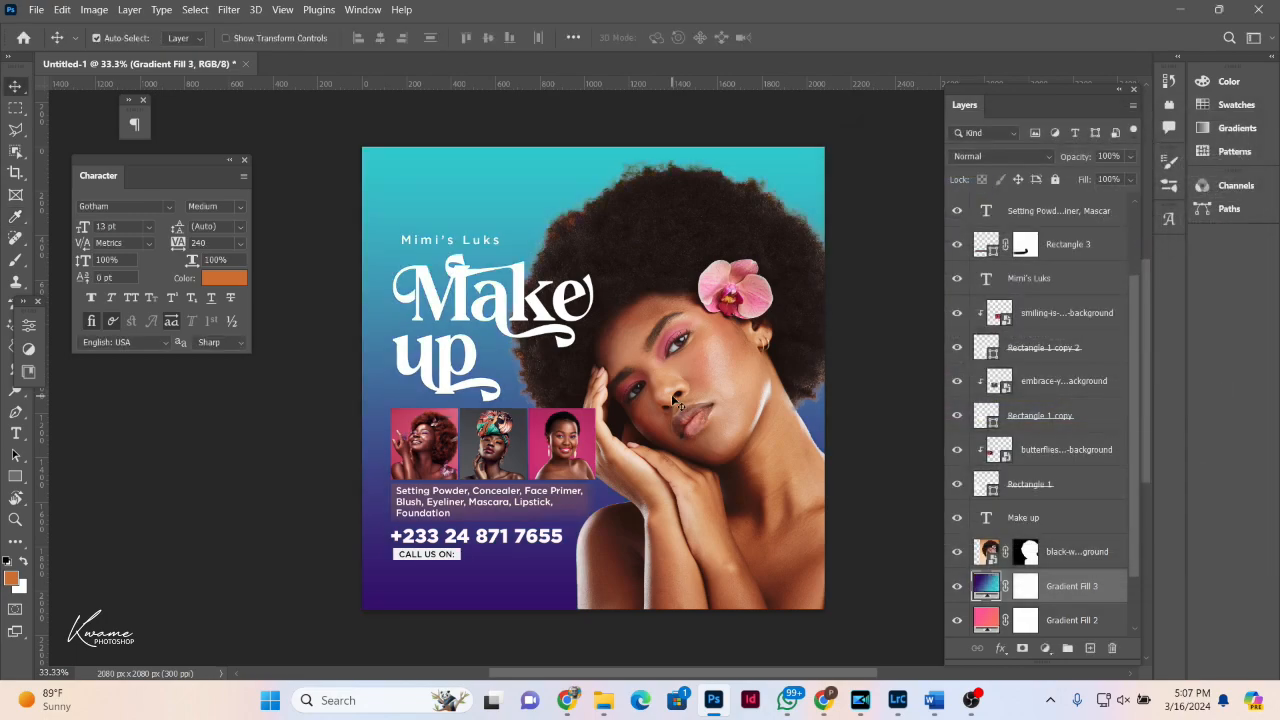
Step: Hide the faded rectangle band behind the product list and select the model layer
{"action": "left_click", "coordinate": [595, 500]}
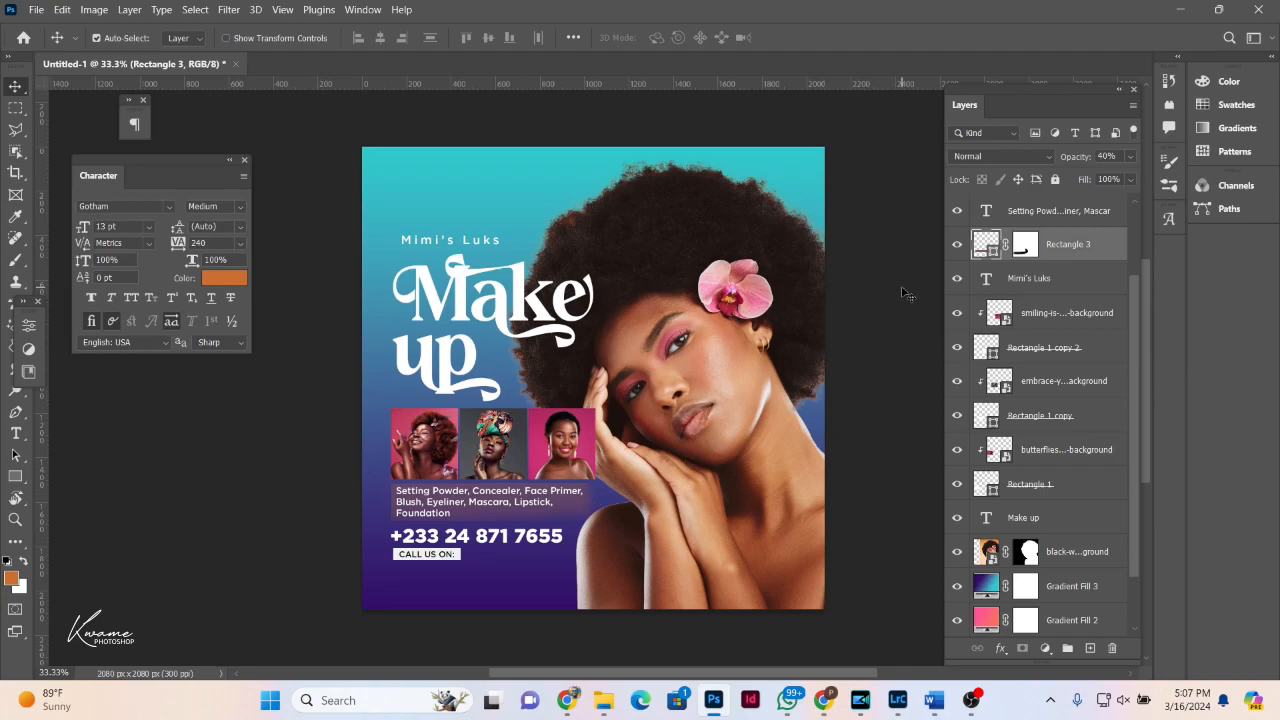
{"action": "left_click", "coordinate": [959, 239]}
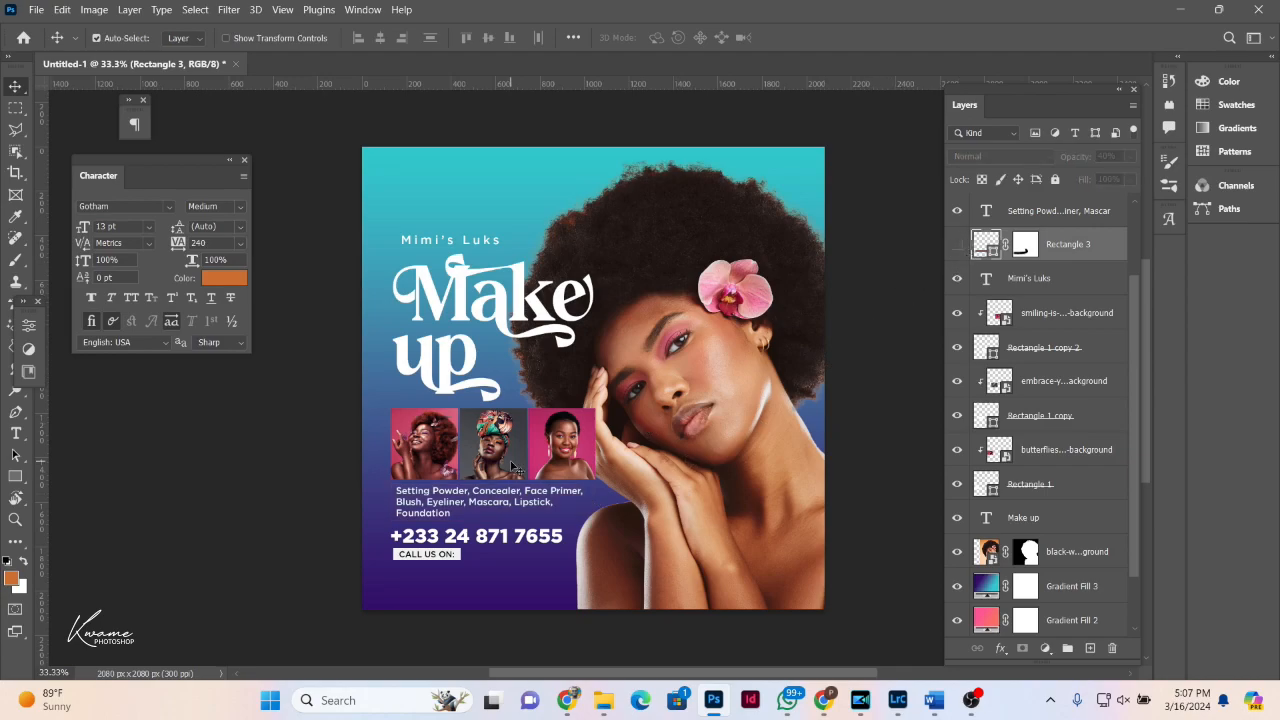
{"action": "left_click", "coordinate": [373, 530]}
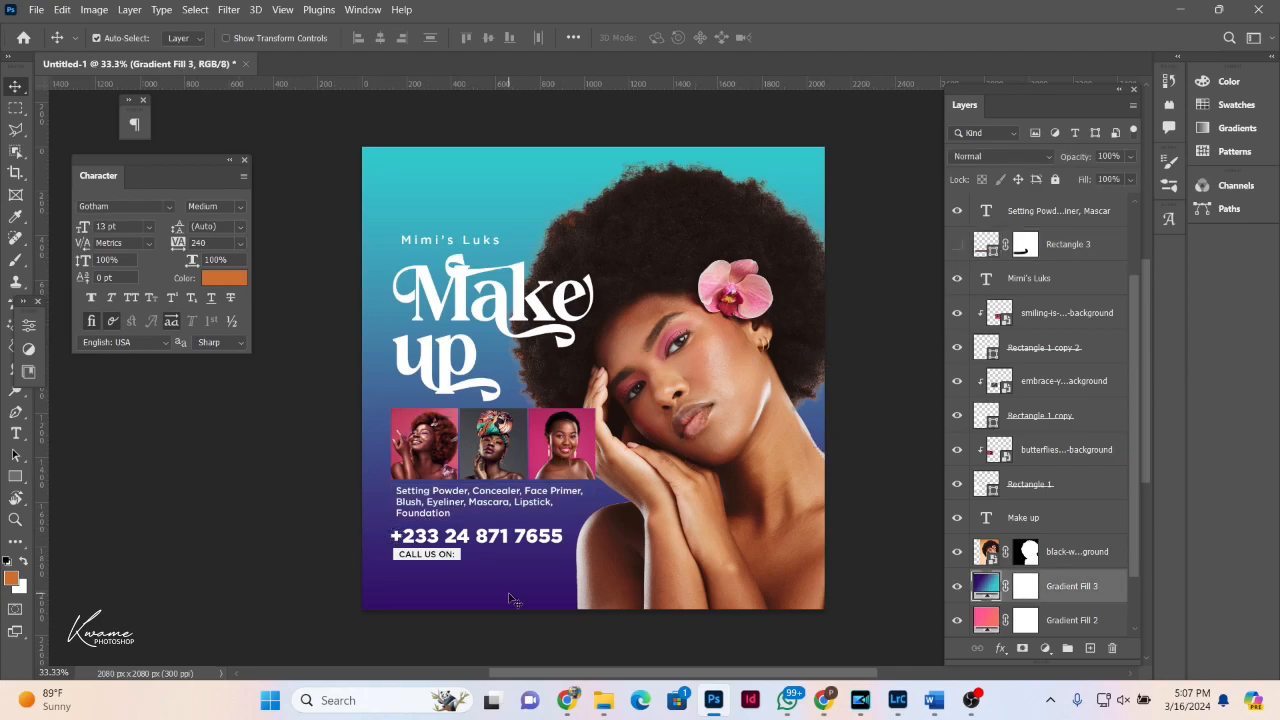
{"action": "left_click_drag", "start_coordinate": [441, 650], "coordinate": [499, 593]}
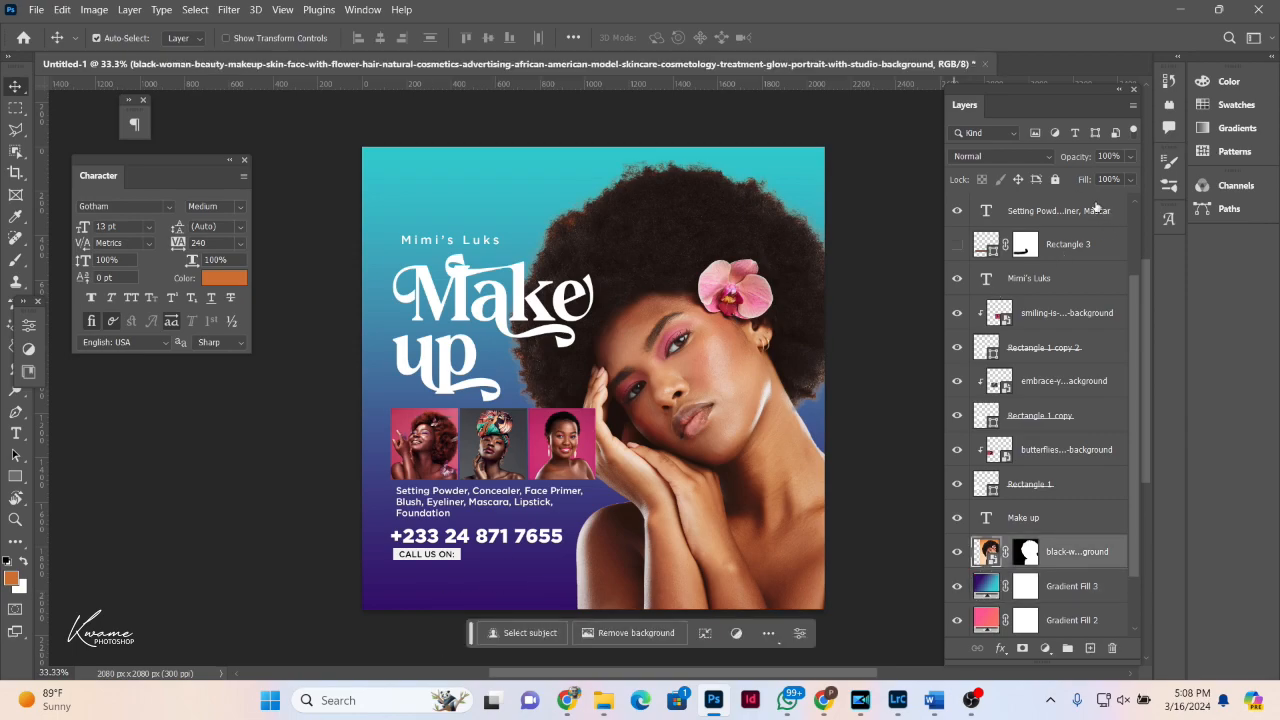
Step: Lock the cut-out model layer and the gradient fill layers beneath it
{"action": "left_click", "coordinate": [1056, 180]}
{"action": "left_click", "coordinate": [787, 441]}
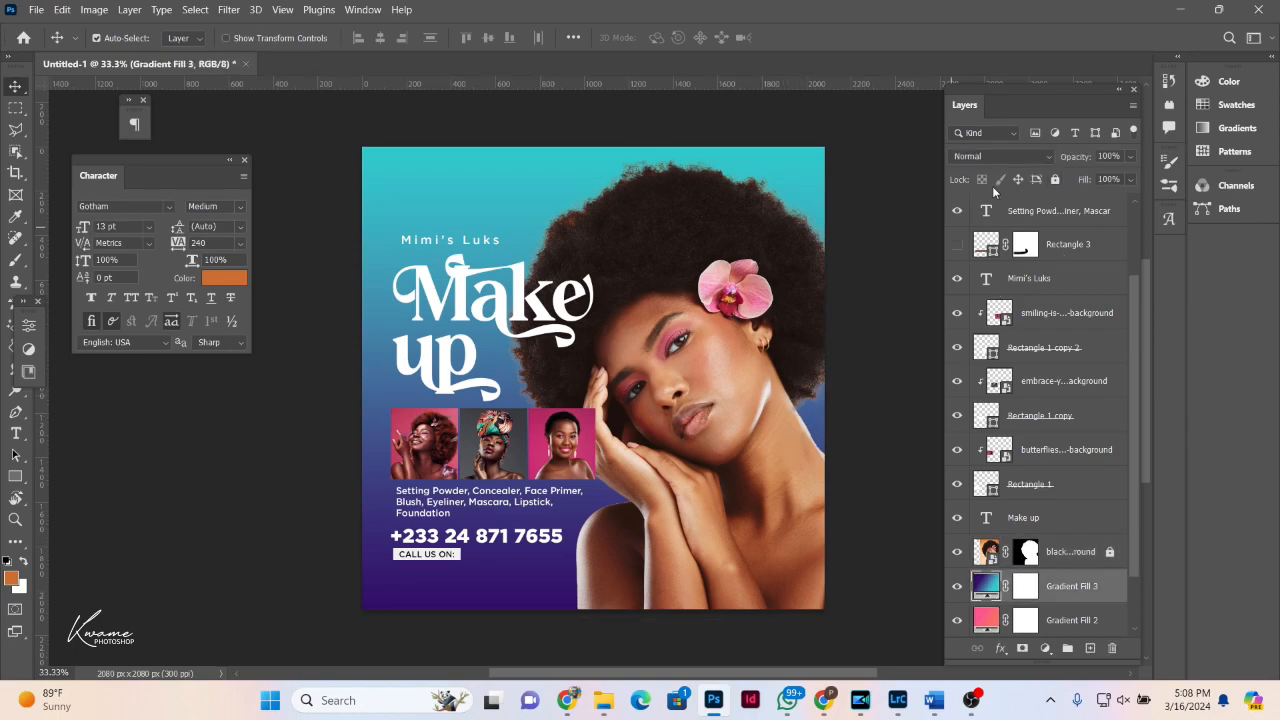
{"action": "left_click", "coordinate": [1055, 180]}
{"action": "left_click", "coordinate": [768, 408]}
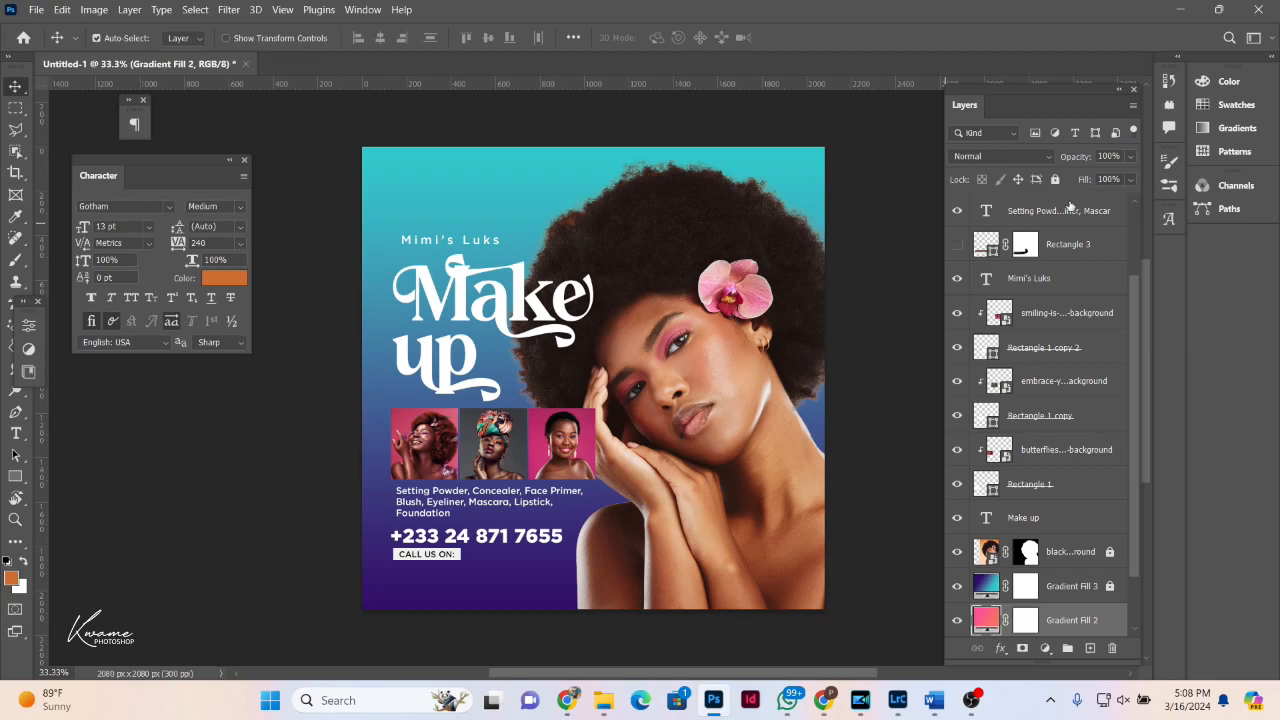
Step: Move the "Call us on:" label between the product list and phone number, and line up all three along the portraits' left edge
{"action": "left_click_drag", "start_coordinate": [435, 604], "coordinate": [415, 558]}
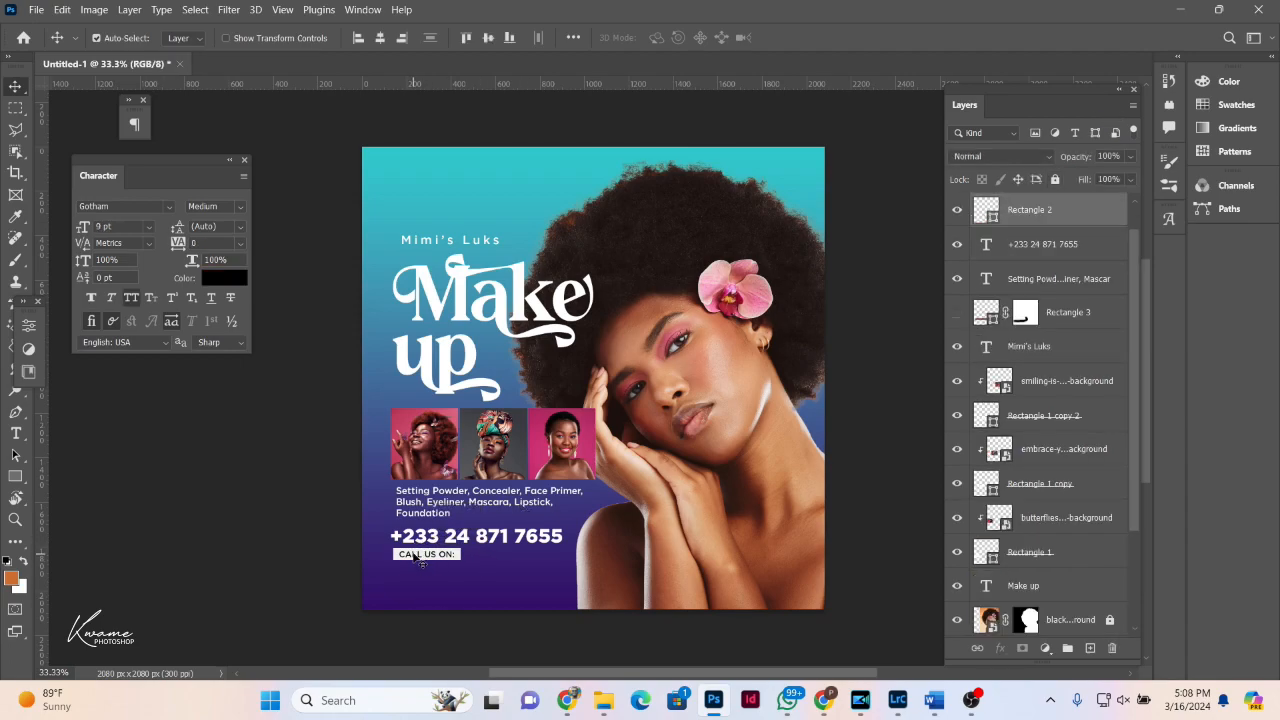
{"action": "left_click", "coordinate": [414, 574]}
{"action": "left_click_drag", "start_coordinate": [403, 571], "coordinate": [424, 547]}
{"action": "left_click", "coordinate": [411, 503]}
{"action": "left_click_drag", "start_coordinate": [407, 502], "coordinate": [402, 502]}
{"action": "left_click", "coordinate": [441, 548]}
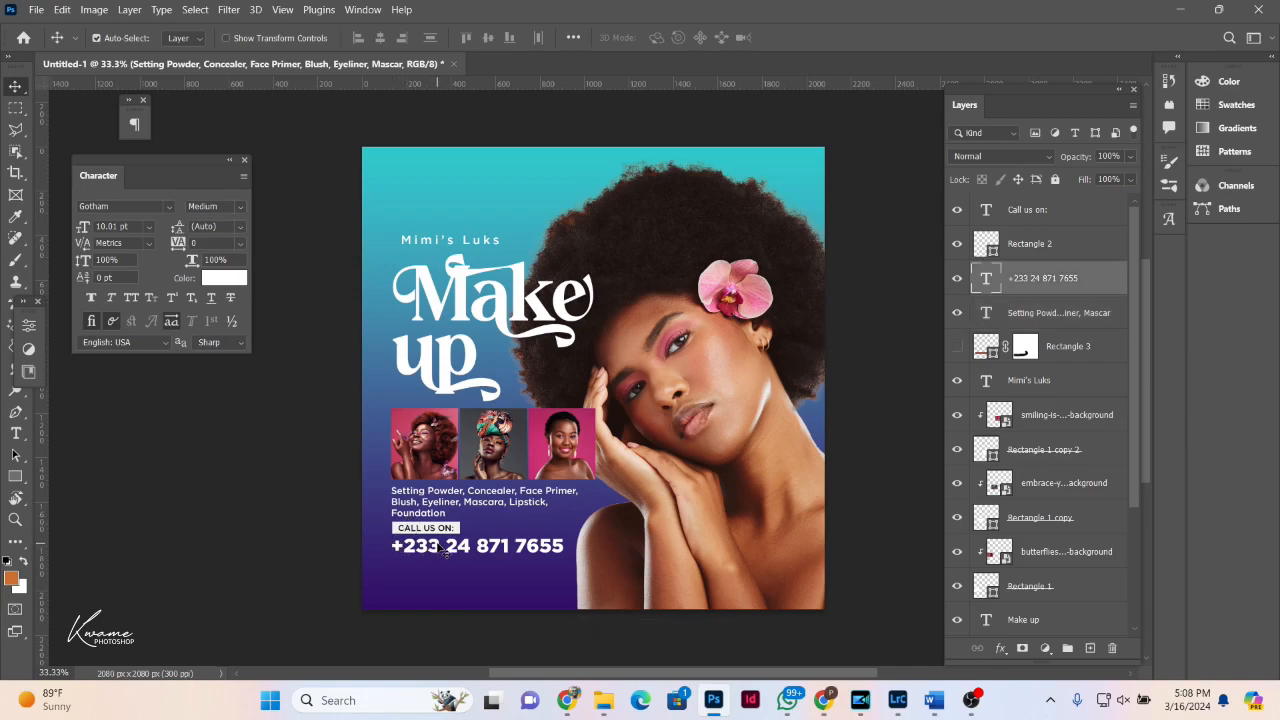
{"action": "left_click_drag", "start_coordinate": [441, 548], "coordinate": [441, 550]}
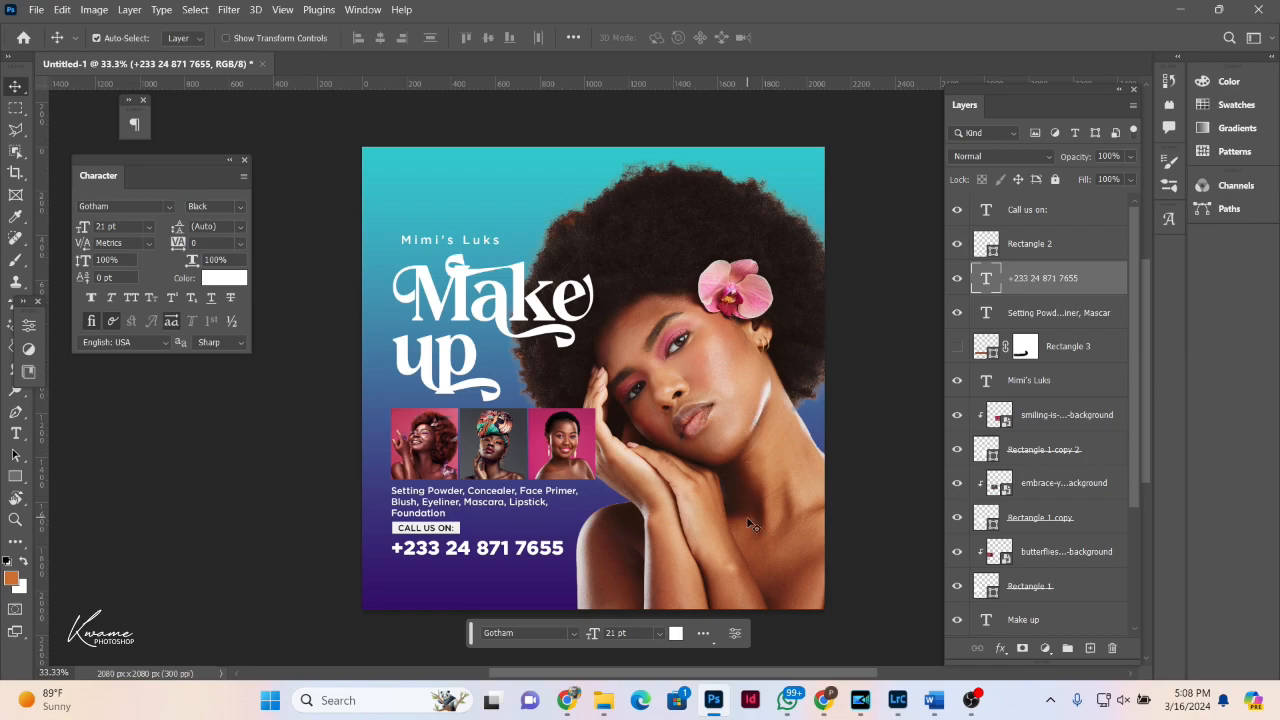
{"action": "mouse_move", "coordinate": [603, 705]}
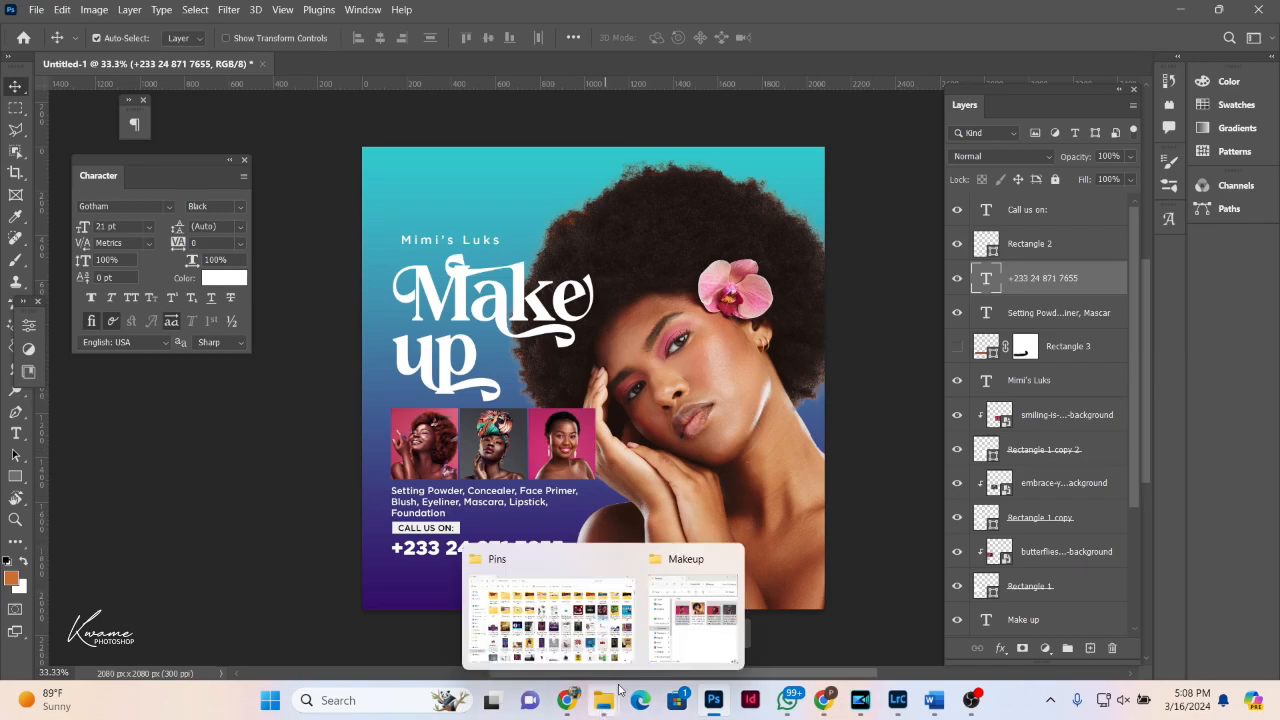
{"action": "left_click", "coordinate": [675, 636]}
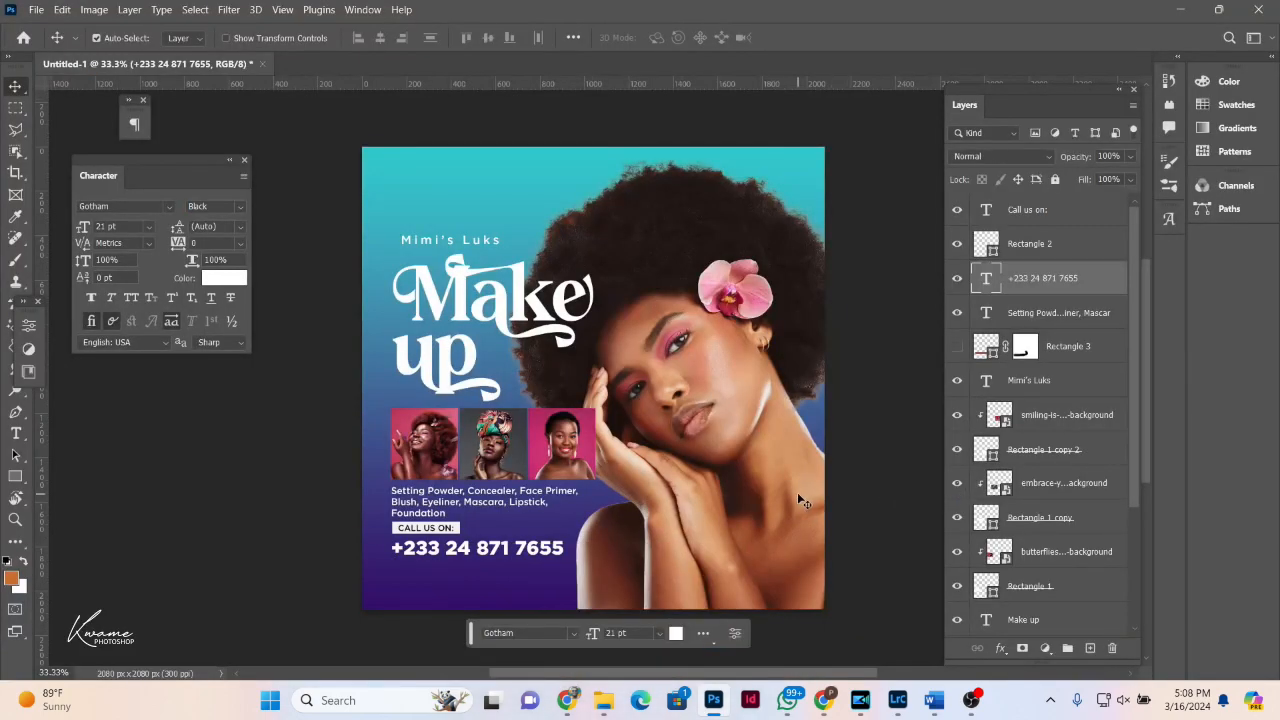
Step: Duplicate the head-wrap portrait and place the copy between the model layer and the blue gradient fill
{"action": "left_click", "coordinate": [504, 470]}
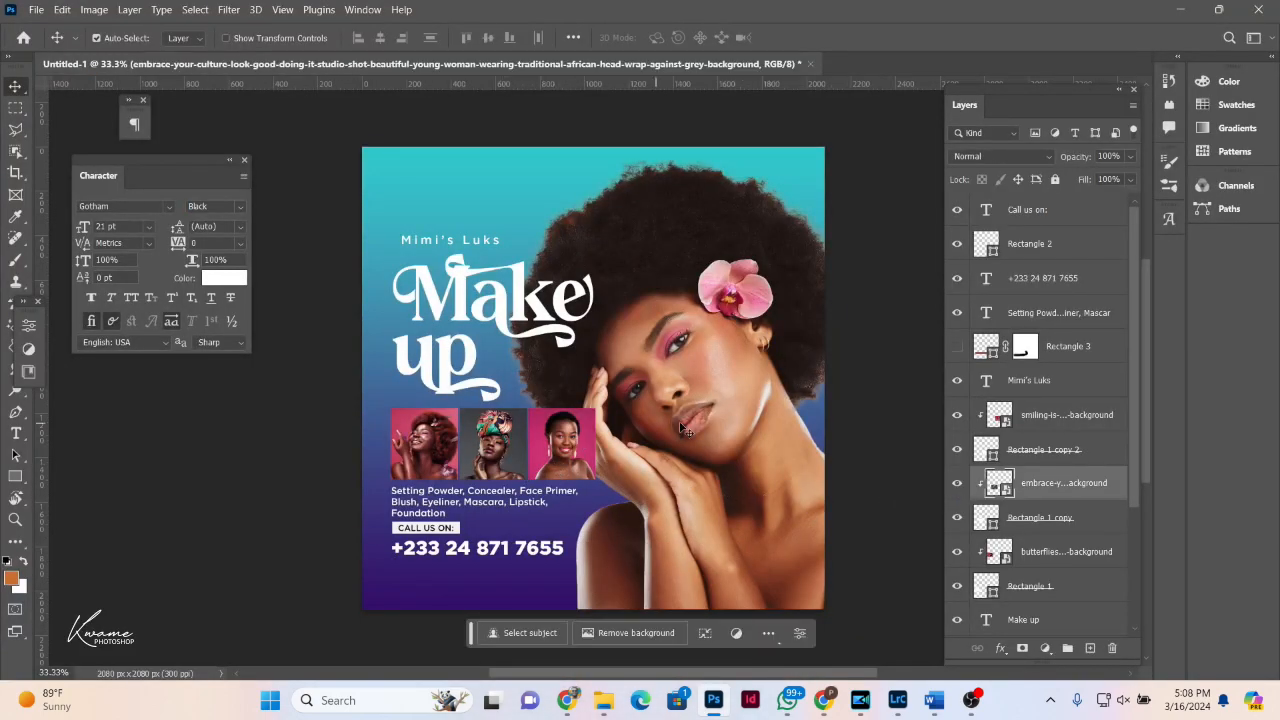
{"action": "key", "text": "ctrl+j"}
{"action": "mouse_move", "coordinate": [1060, 483]}
{"action": "left_mouse_down"}
{"action": "mouse_move", "coordinate": [1060, 673]}
{"action": "mouse_move", "coordinate": [1060, 470]}
{"action": "mouse_move", "coordinate": [1050, 505]}
{"action": "left_mouse_up"}
Step: Scale the head-wrap portrait copy to about 94% and position it to cover the flyer's background
{"action": "key", "text": "ctrl+t"}
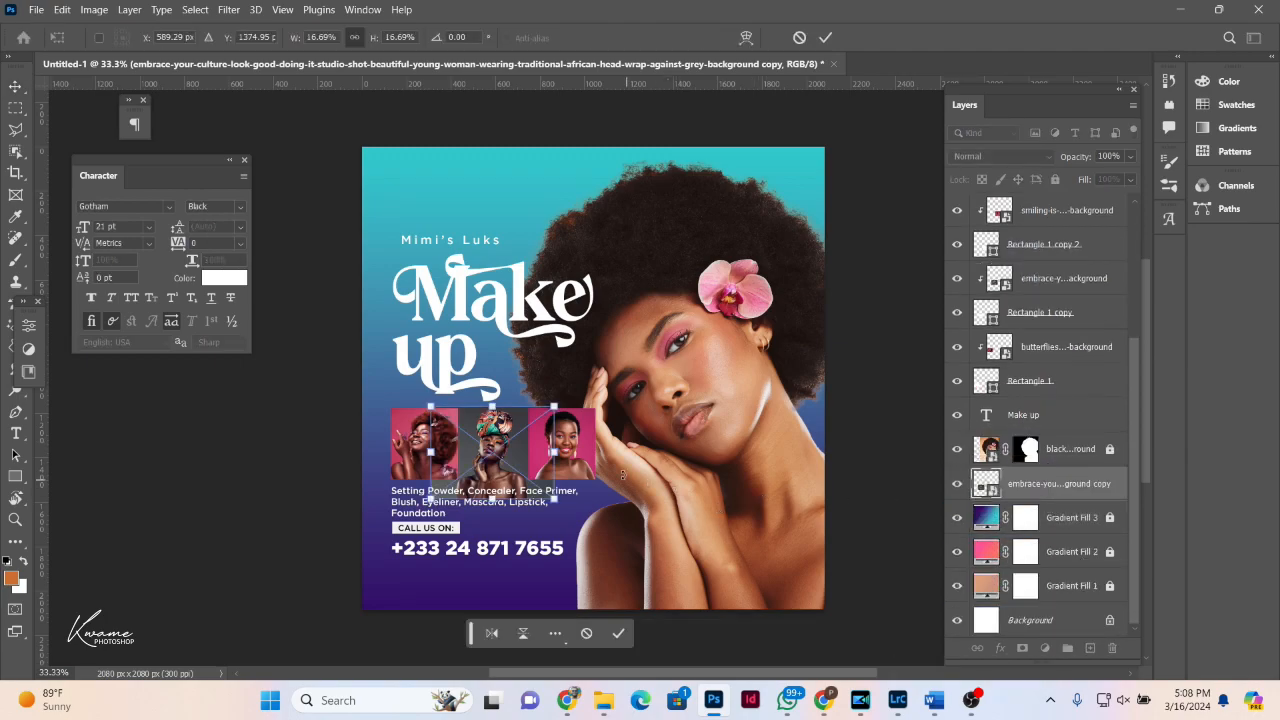
{"action": "left_click_drag", "start_coordinate": [493, 407], "coordinate": [513, 64]}
{"action": "left_click_drag", "start_coordinate": [522, 290], "coordinate": [522, 432]}
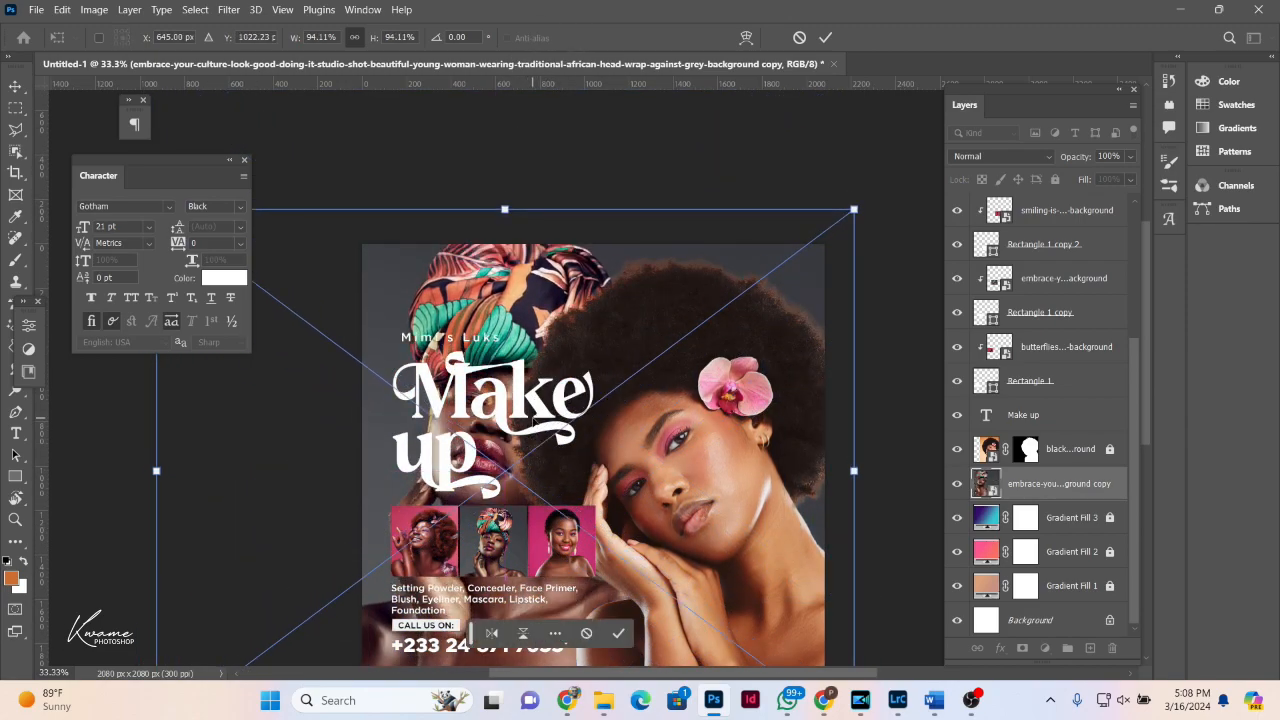
{"action": "key", "text": "Return"}
{"action": "key", "text": "ctrl+0"}
Step: Apply a Motion Blur to the background portrait copy with angle 0° and distance 626 pixels
{"action": "left_click", "coordinate": [228, 9]}
{"action": "mouse_move", "coordinate": [262, 211]}
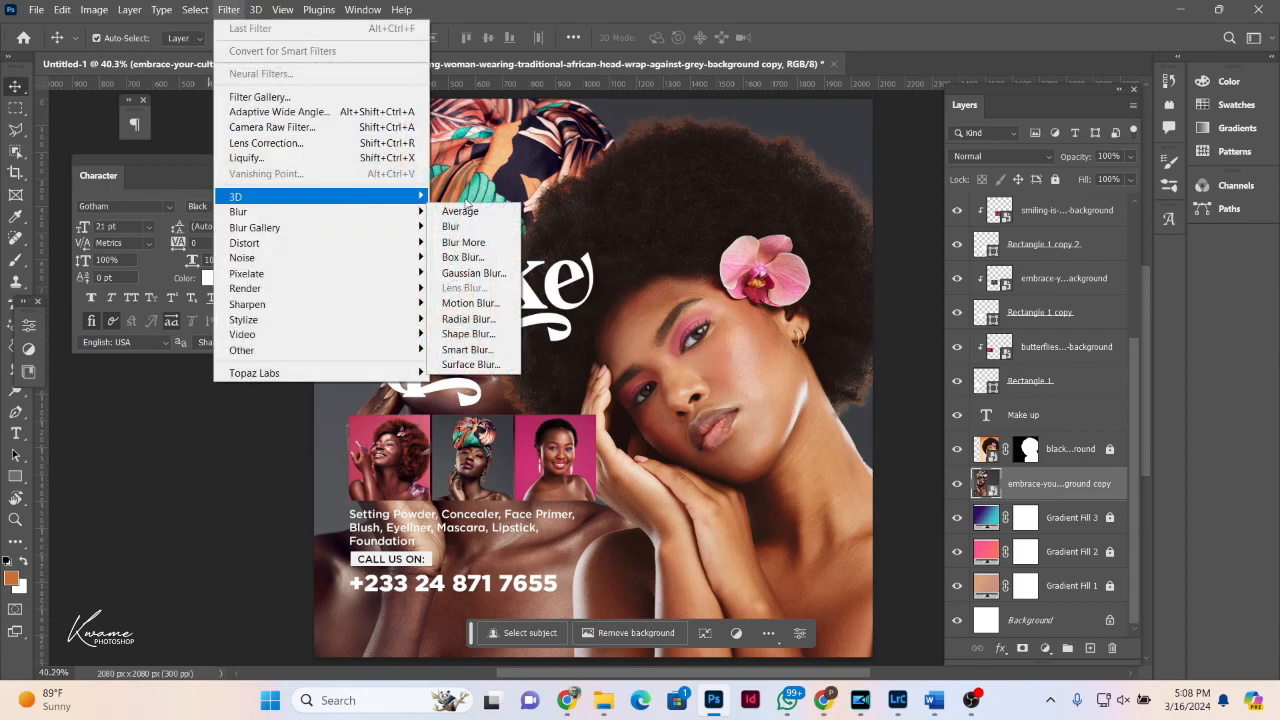
{"action": "left_click", "coordinate": [466, 303]}
{"action": "left_click_drag", "start_coordinate": [601, 410], "coordinate": [622, 406]}
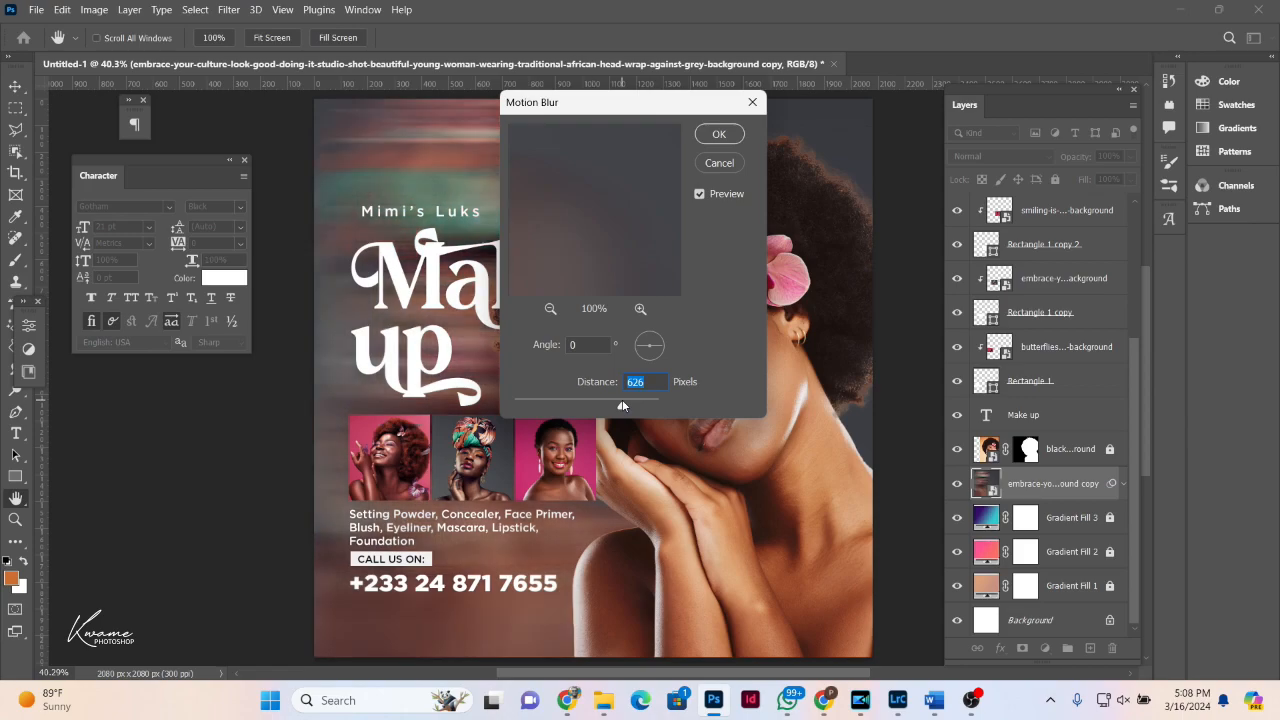
{"action": "key", "text": "Return"}
Step: Enlarge the blurred background portrait well beyond the canvas edges and dismiss the chat notification
{"action": "key", "text": "ctrl+t"}
{"action": "left_click", "coordinate": [700, 284]}
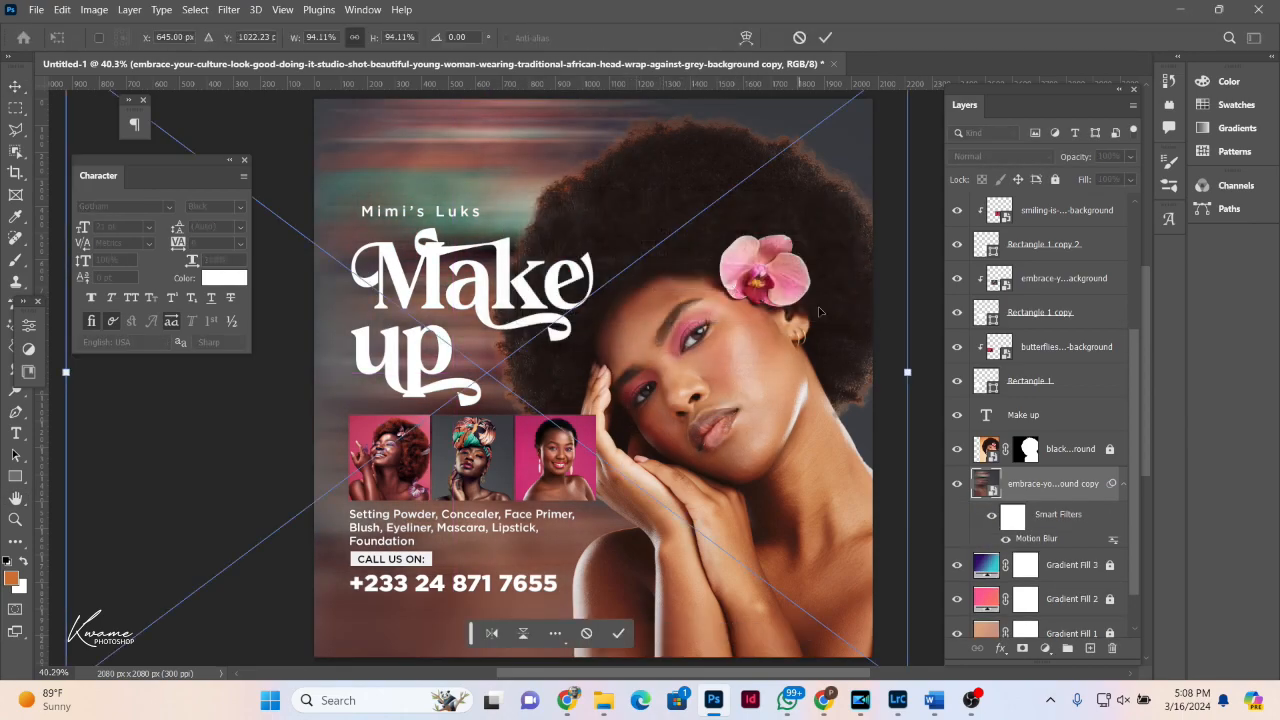
{"action": "left_click_drag", "start_coordinate": [908, 372], "coordinate": [1070, 375]}
{"action": "key", "text": "Return"}
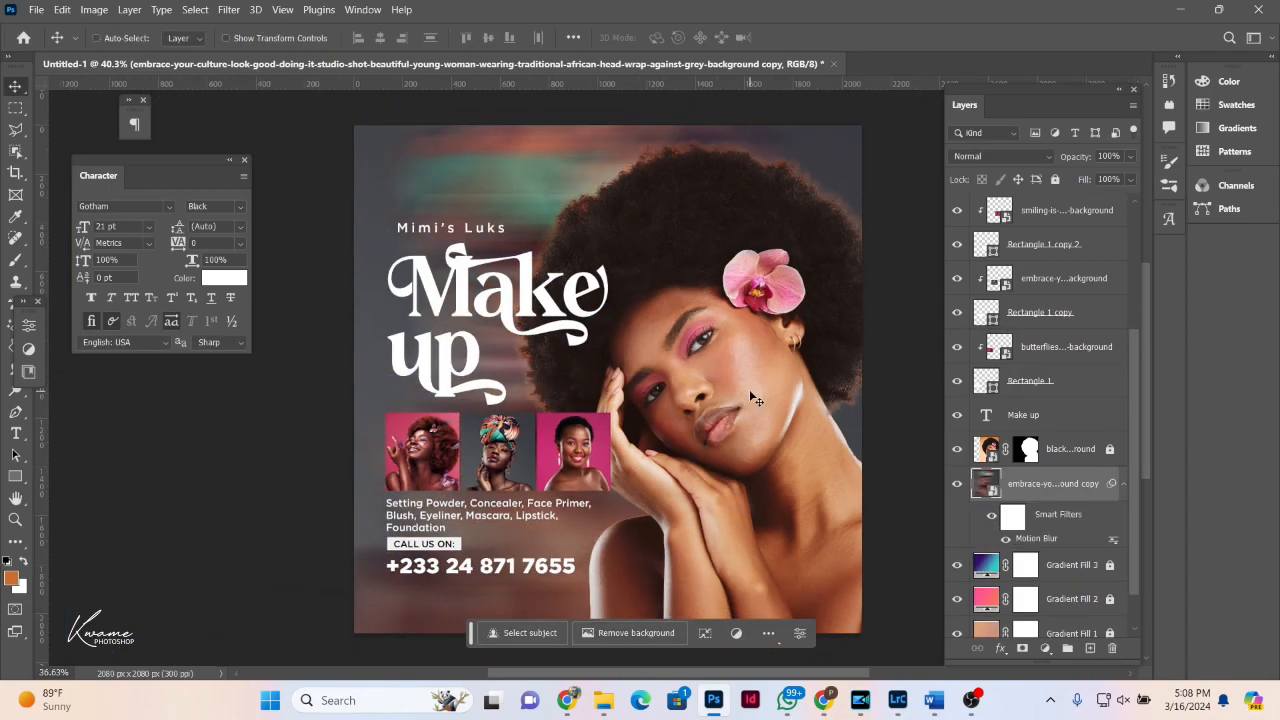
{"action": "scroll", "coordinate": [749, 389], "scroll_direction": "down", "scroll_amount": 2}
{"action": "left_click_drag", "start_coordinate": [575, 211], "coordinate": [517, 194]}
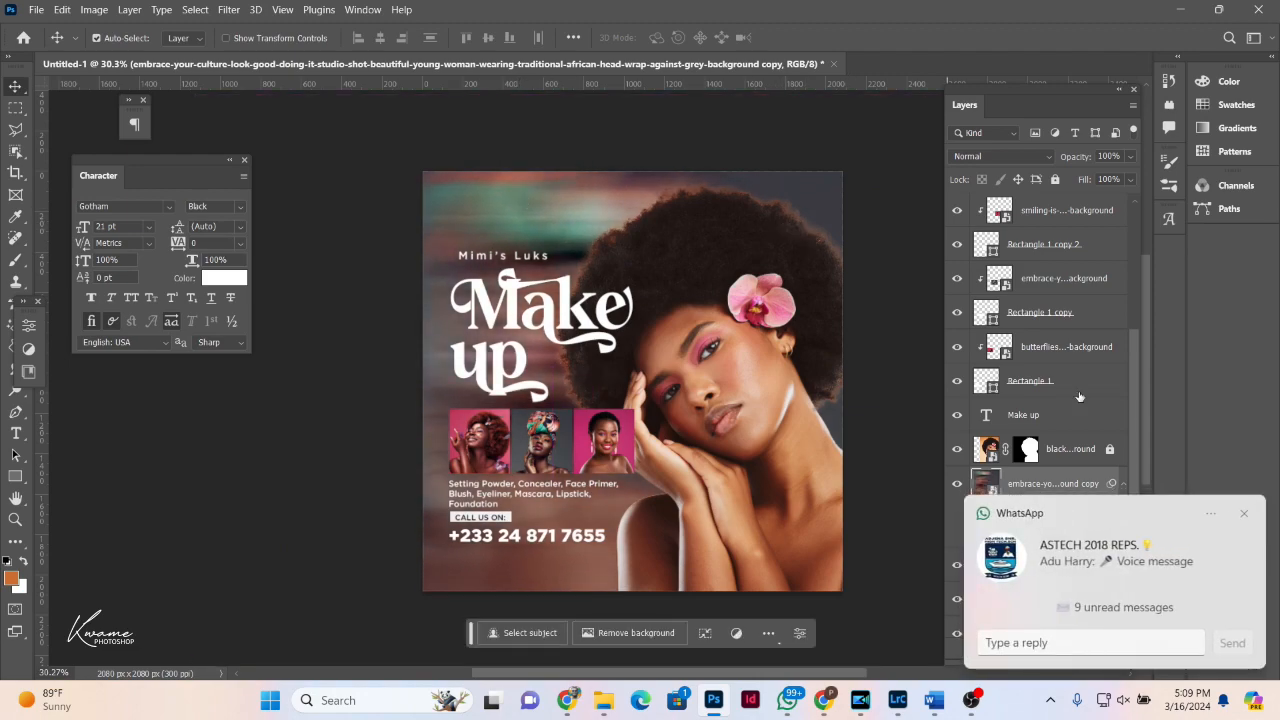
{"action": "left_click", "coordinate": [1244, 514]}
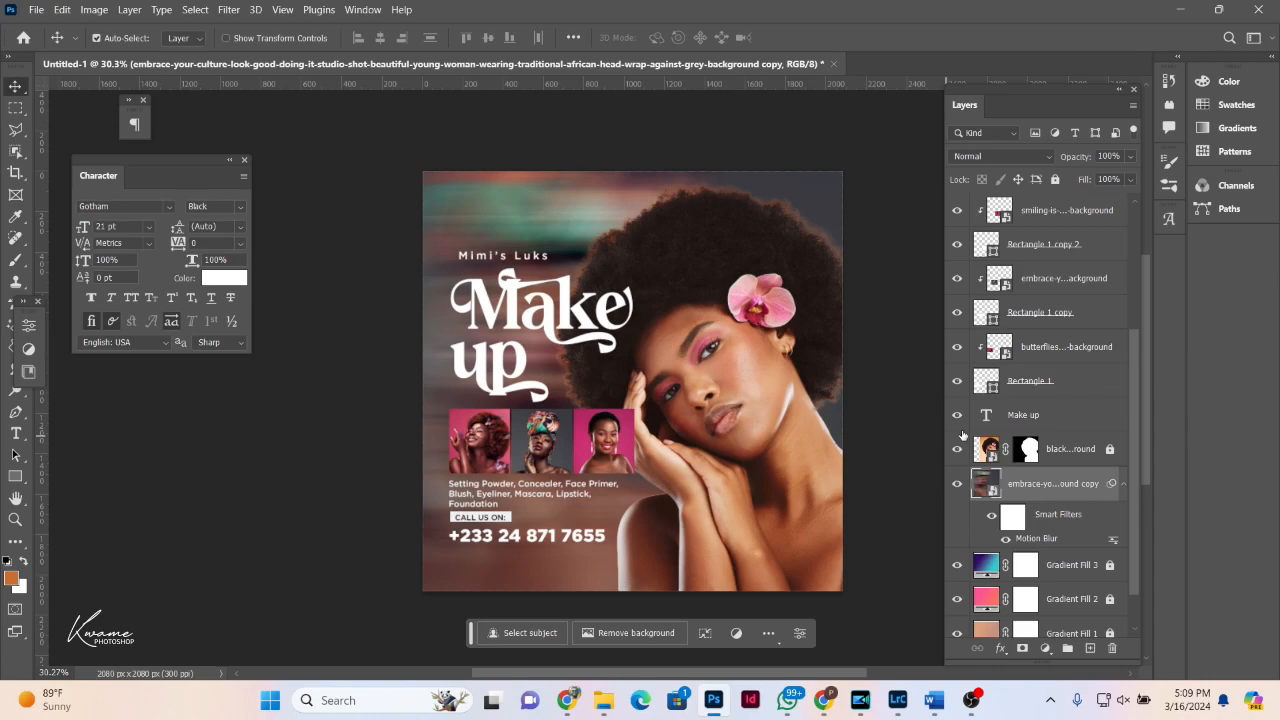
Step: Set the blurred portrait's blend mode to Overlay and compare it over the different gradient fills and with its smart filter off
{"action": "left_click", "coordinate": [1040, 157]}
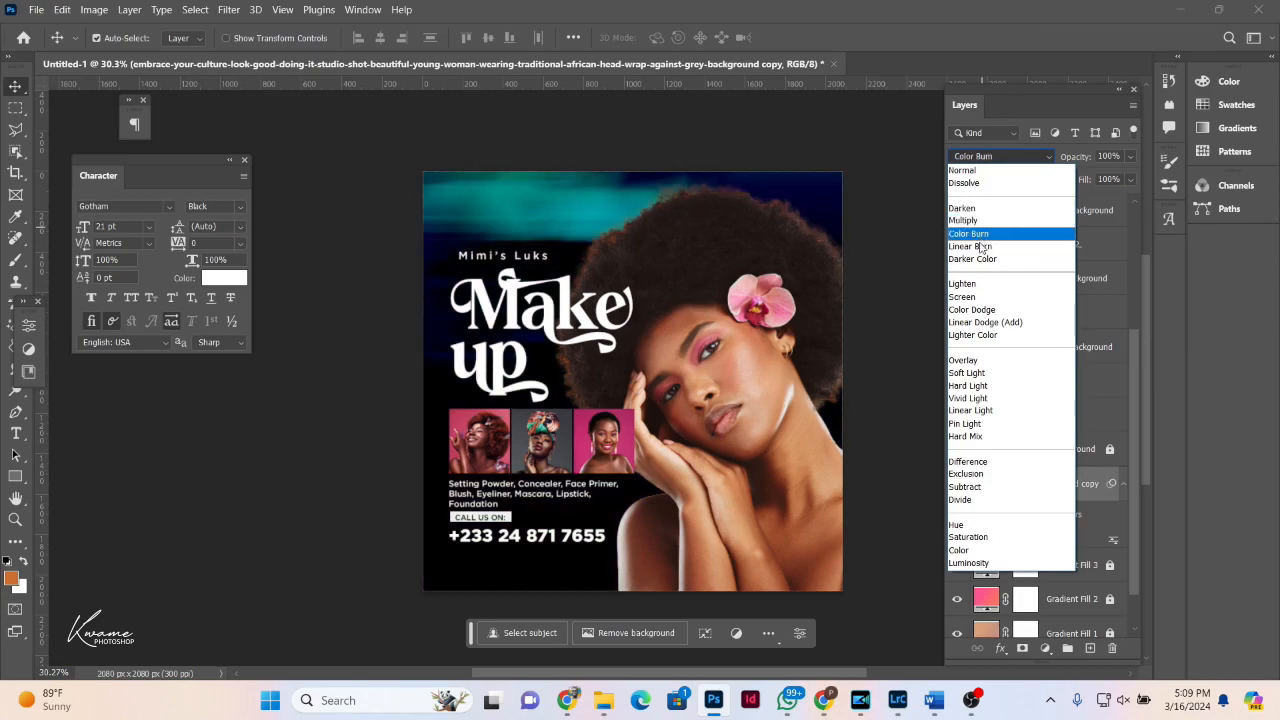
{"action": "left_click", "coordinate": [968, 362]}
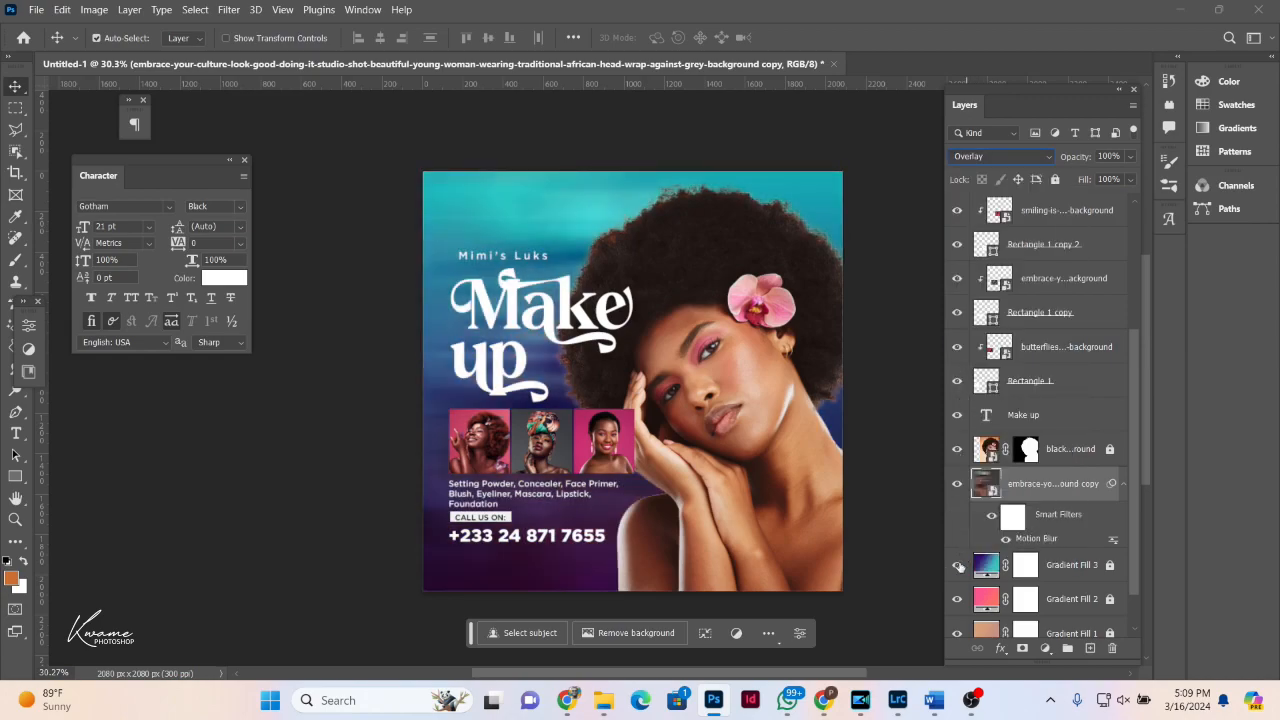
{"action": "left_click", "coordinate": [957, 566]}
{"action": "left_click", "coordinate": [957, 603]}
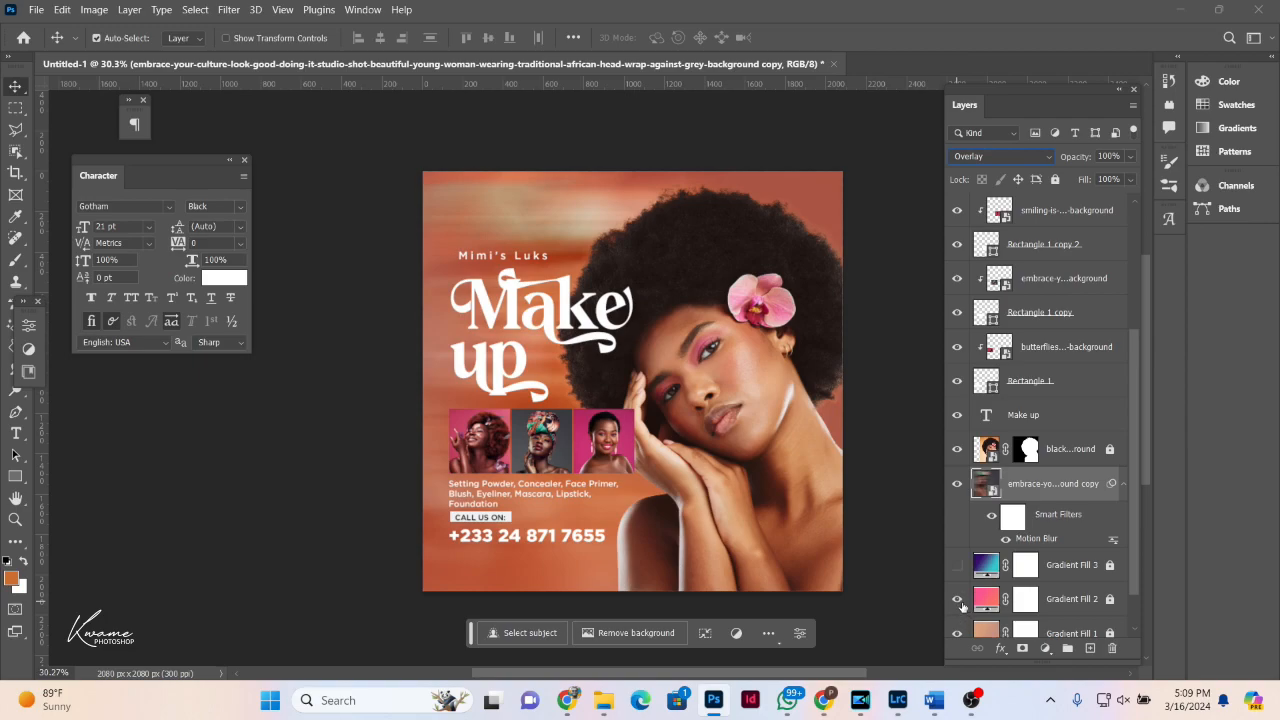
{"action": "left_click", "coordinate": [957, 565]}
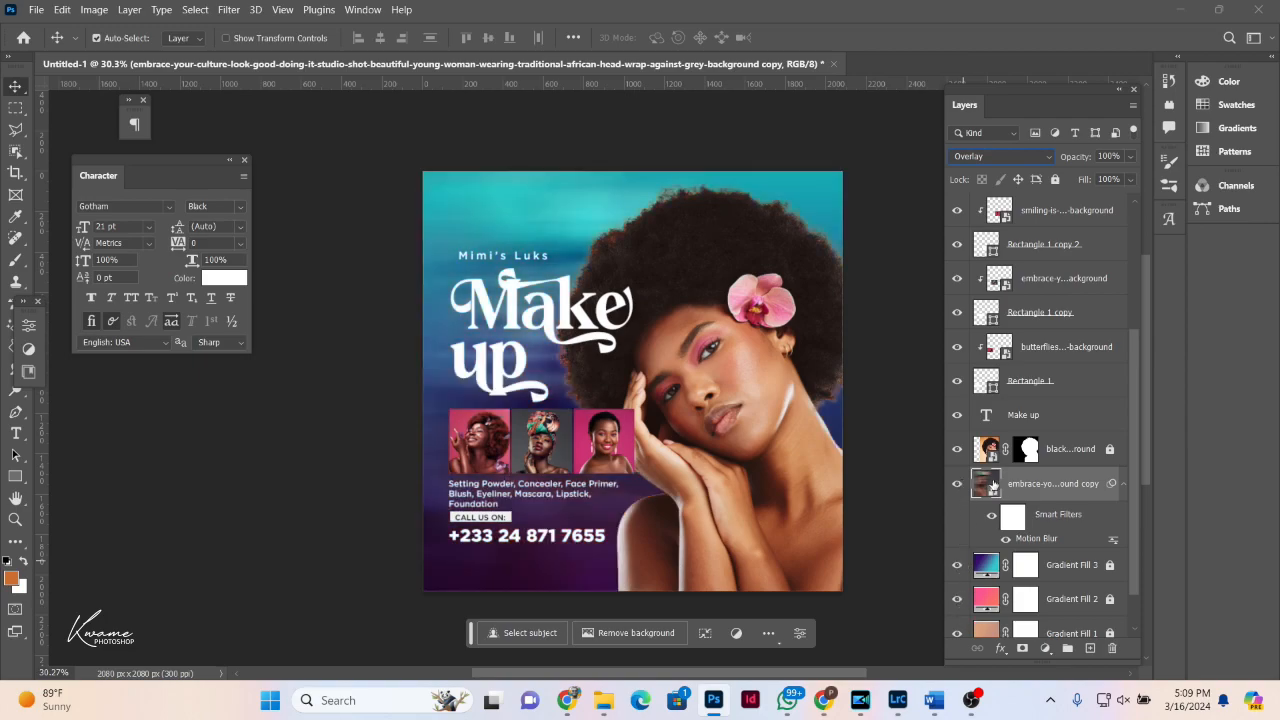
{"action": "left_click", "coordinate": [991, 515]}
{"action": "left_click", "coordinate": [991, 516]}
Step: Try the Dissolve blend mode at 45% opacity on the blurred portrait and restore it to Normal at 100%
{"action": "left_click", "coordinate": [985, 158]}
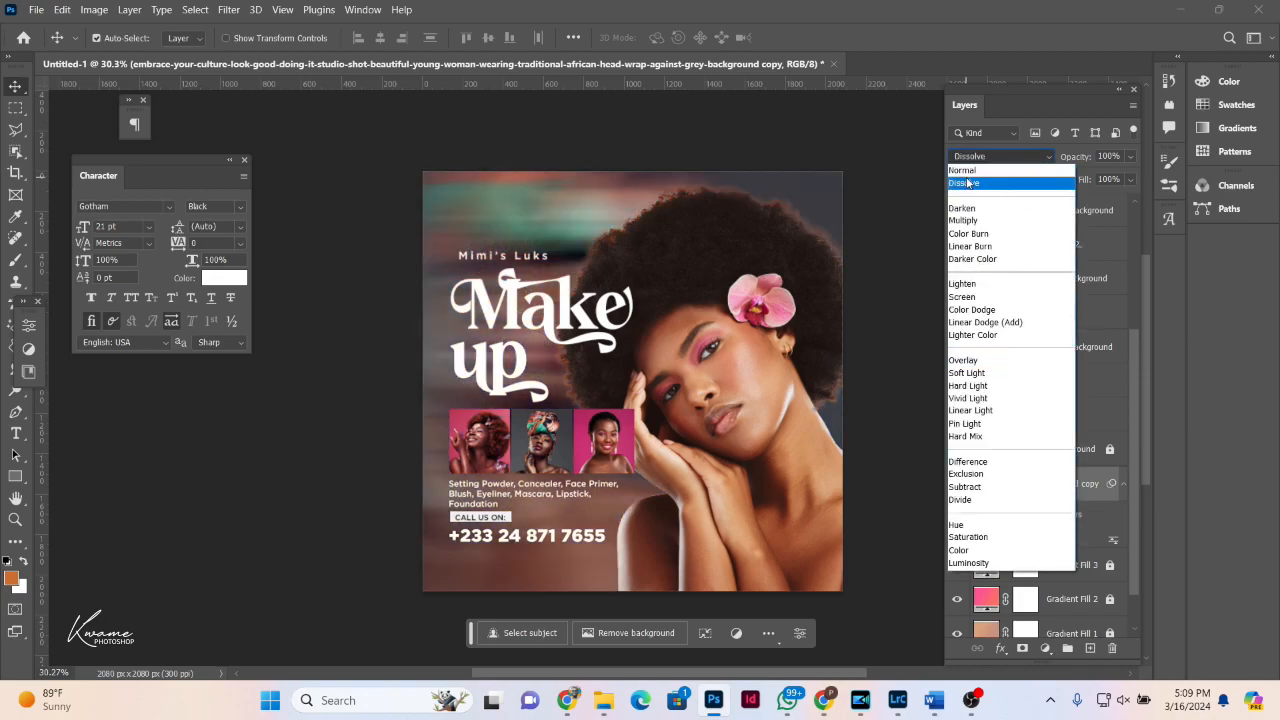
{"action": "left_click", "coordinate": [966, 183]}
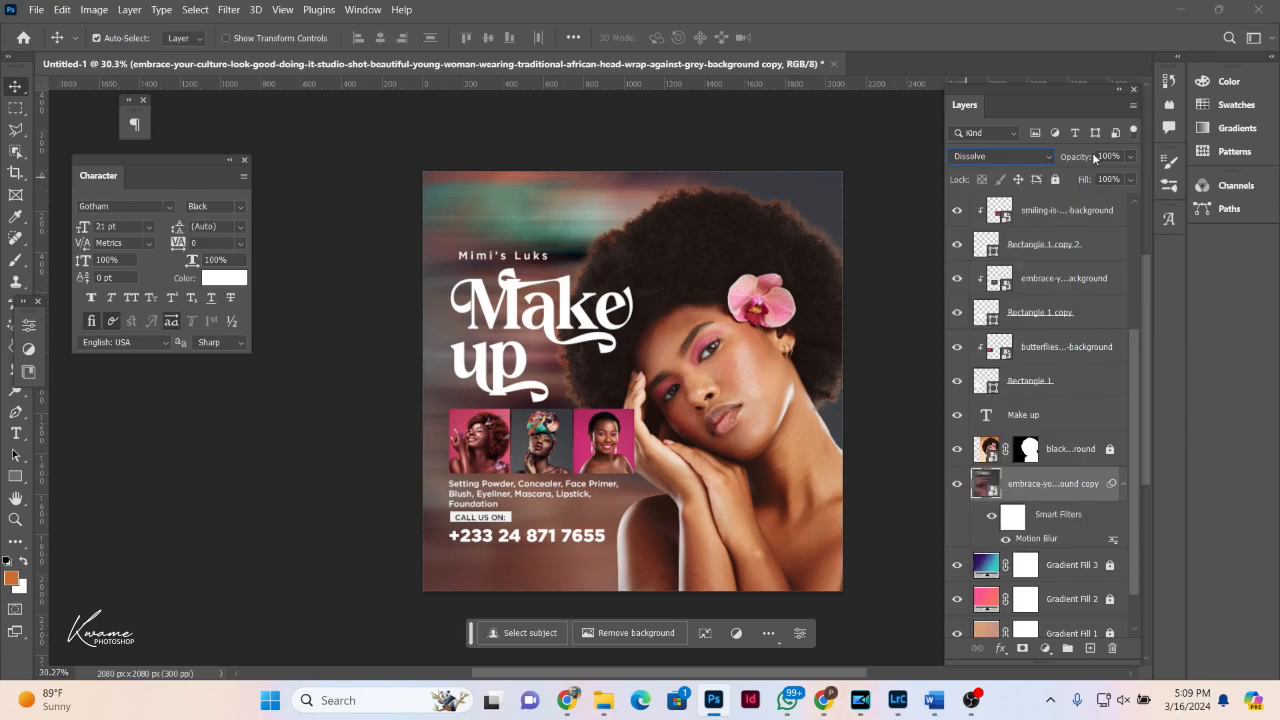
{"action": "left_click_drag", "start_coordinate": [1094, 158], "coordinate": [1000, 157]}
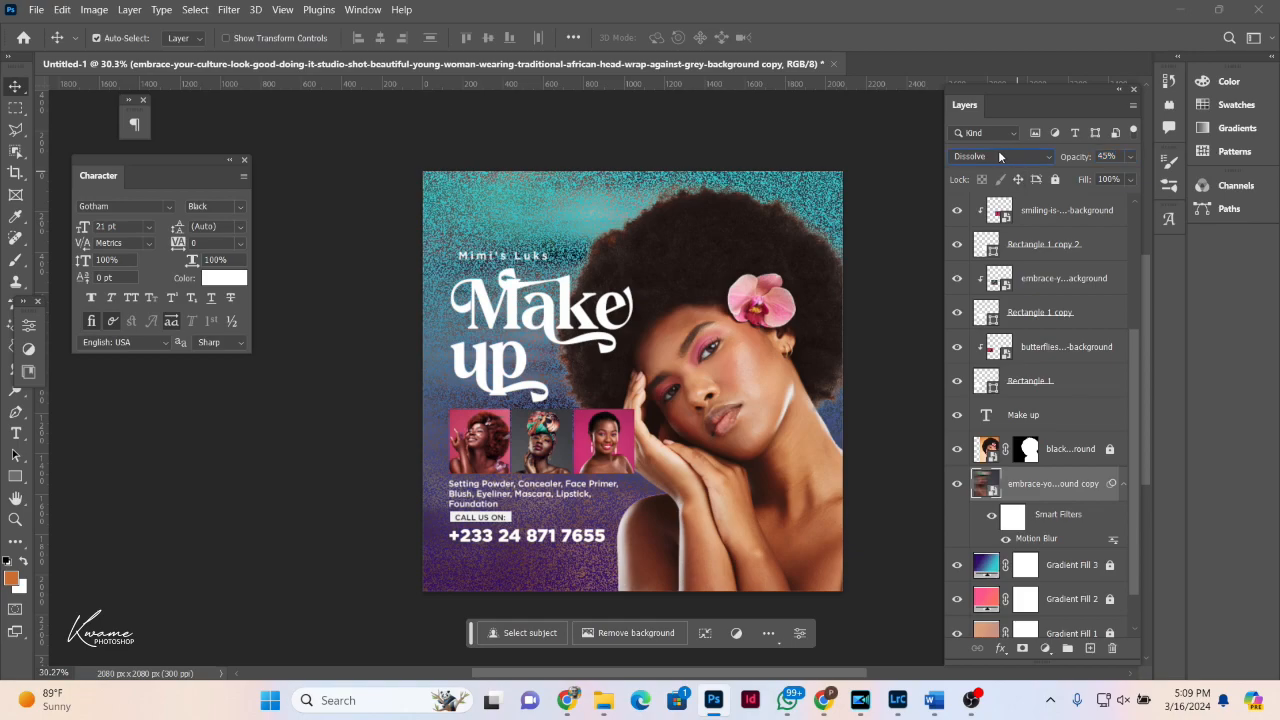
{"action": "left_click", "coordinate": [999, 157]}
{"action": "left_click", "coordinate": [963, 169]}
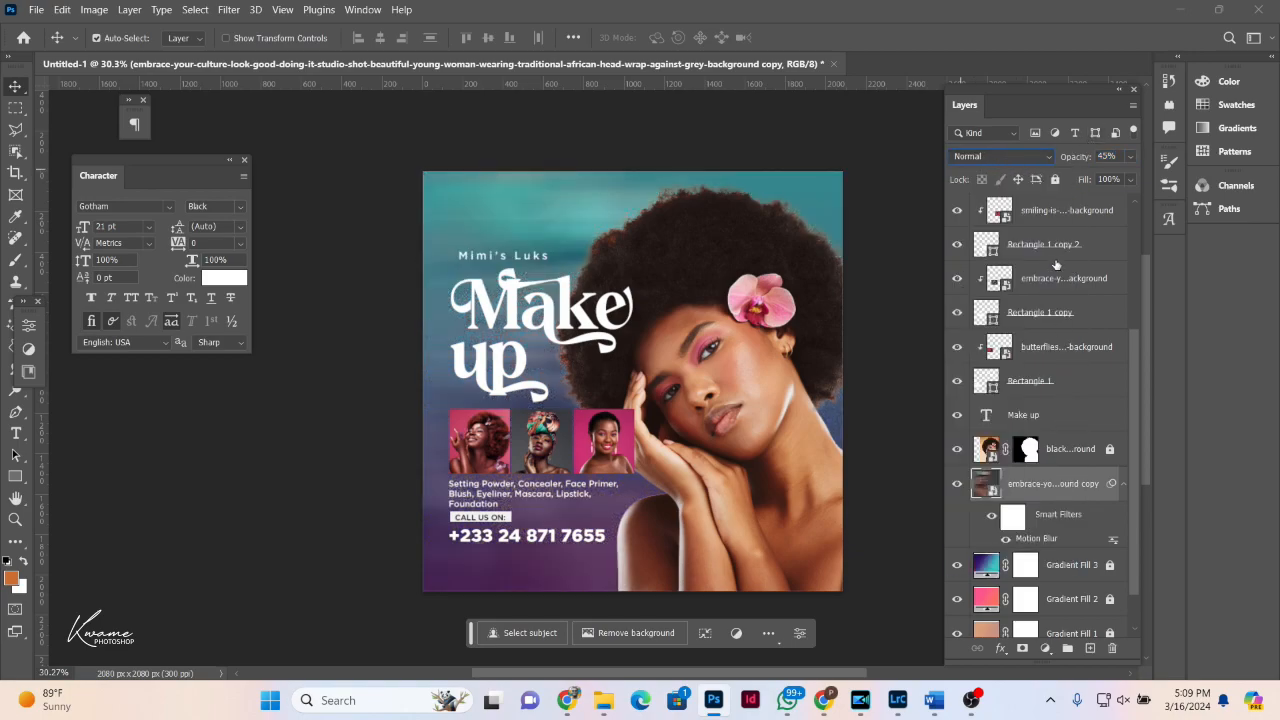
{"action": "key", "text": "0"}
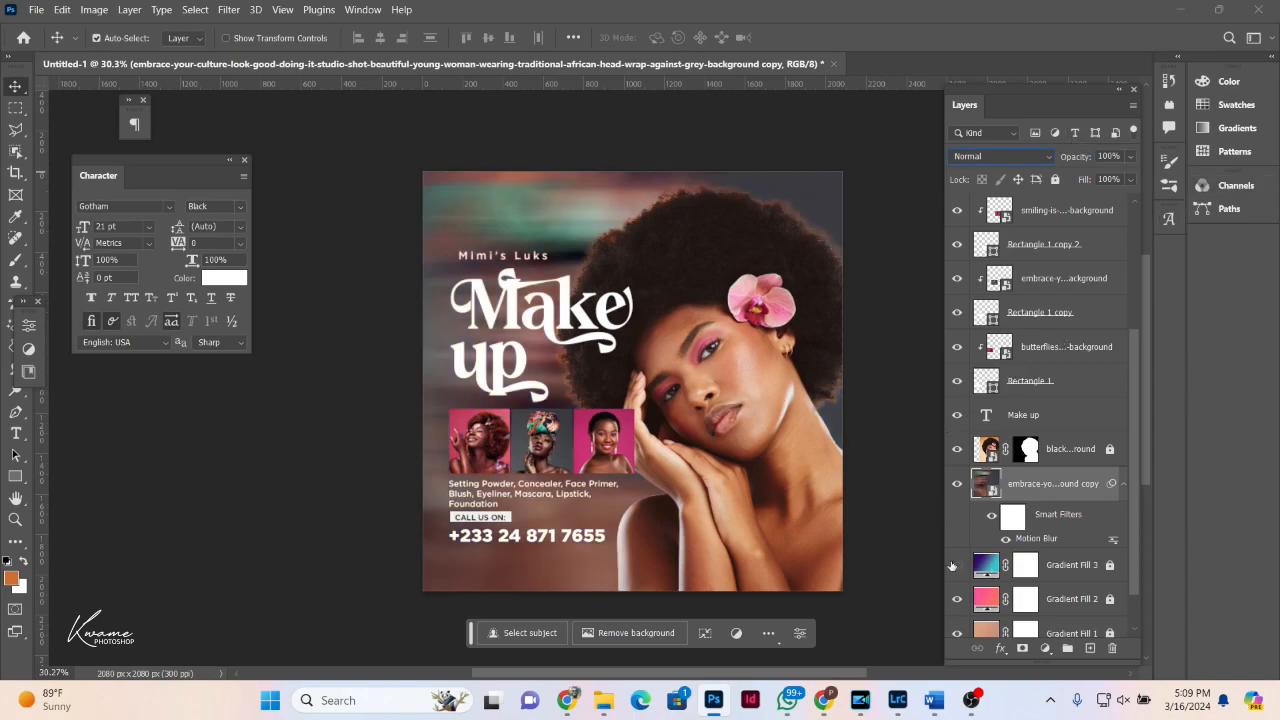
Step: Hide the blurred portrait and compare the base, pink and blue gradient backgrounds, leaving the blue one switched on
{"action": "left_click", "coordinate": [957, 483]}
{"action": "left_click", "coordinate": [957, 565]}
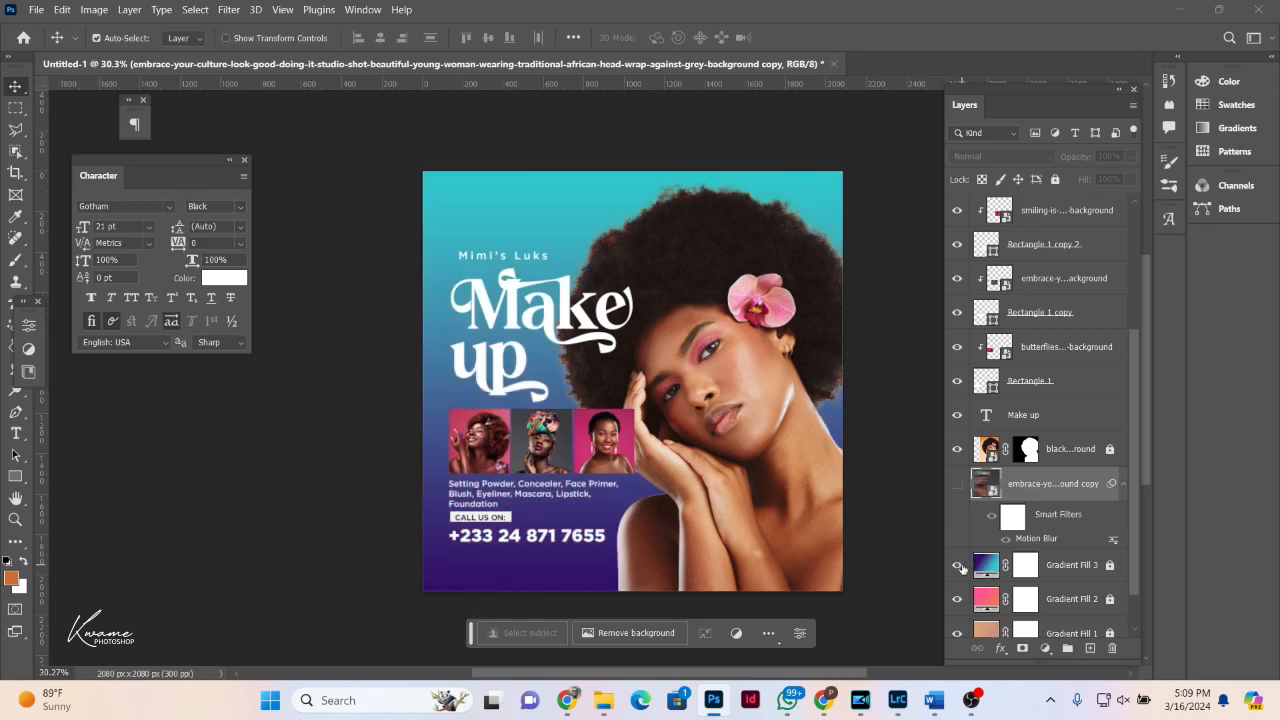
{"action": "left_click", "coordinate": [957, 565]}
{"action": "left_click", "coordinate": [957, 598]}
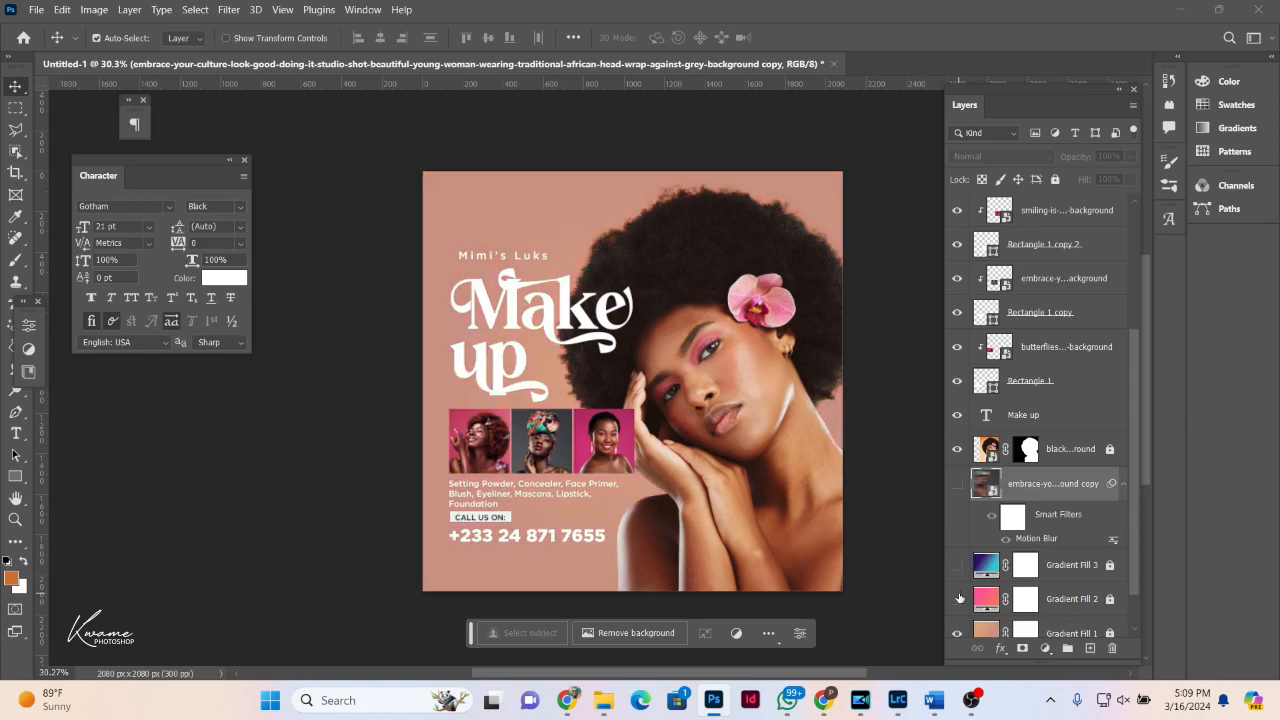
{"action": "left_click", "coordinate": [957, 598]}
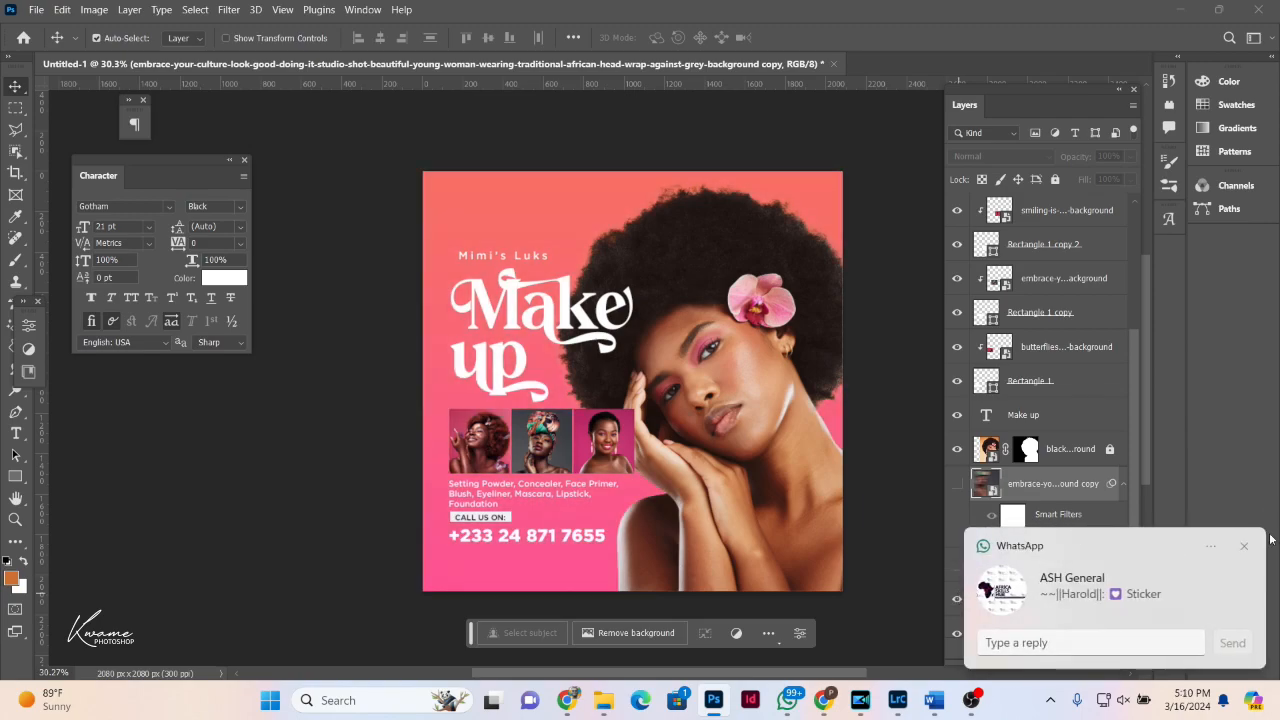
{"action": "left_click", "coordinate": [819, 447]}
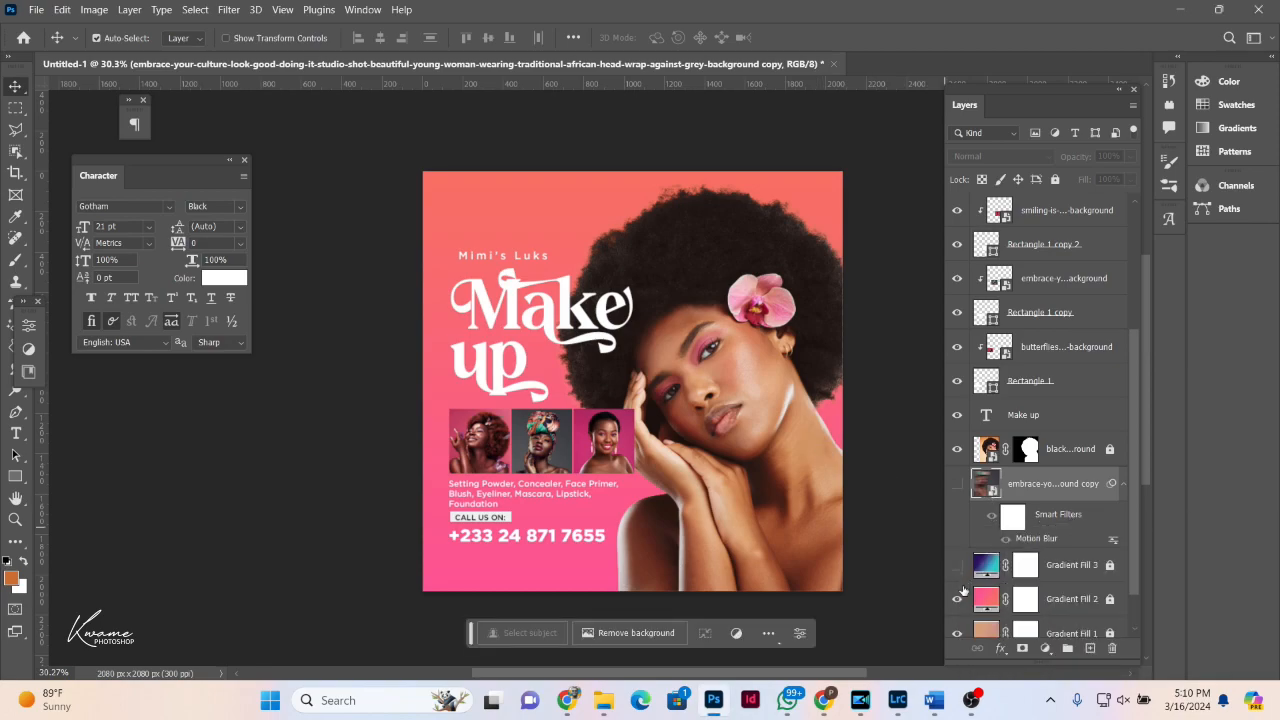
{"action": "left_click", "coordinate": [957, 565]}
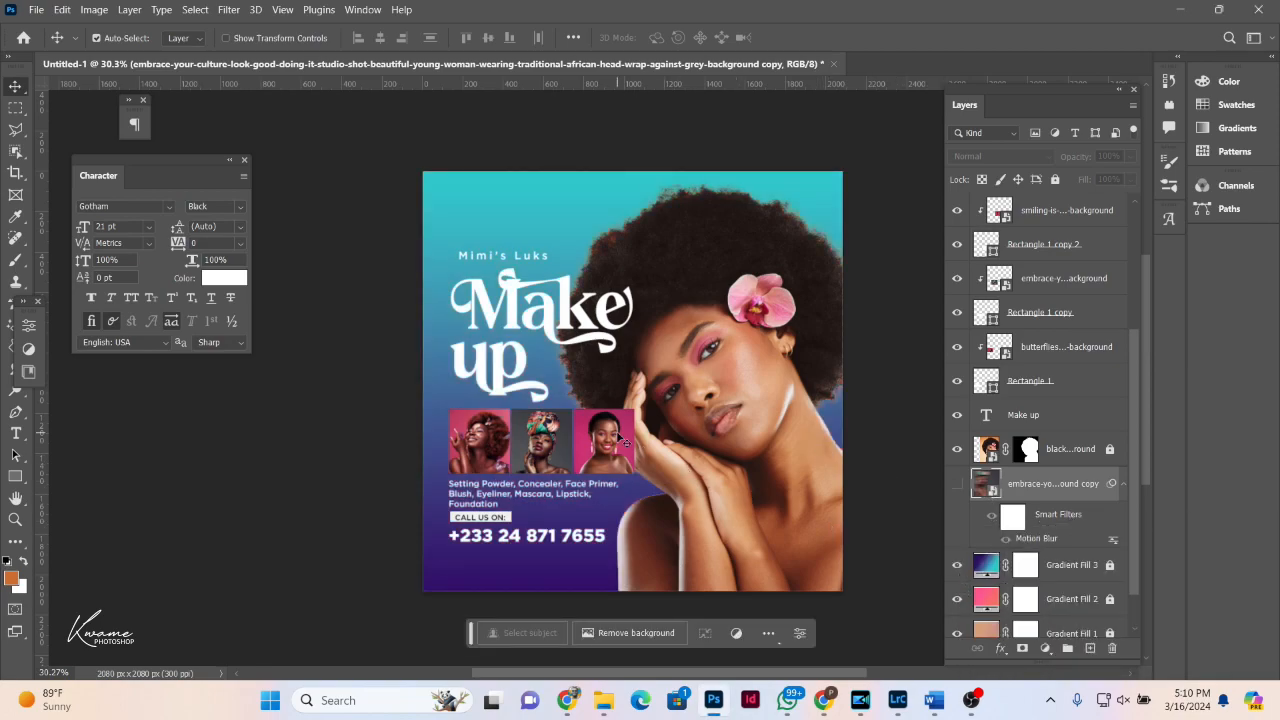
{"action": "scroll", "coordinate": [622, 440], "scroll_direction": "up", "scroll_amount": 2}
{"action": "scroll", "coordinate": [622, 440], "scroll_direction": "down", "scroll_amount": 1}
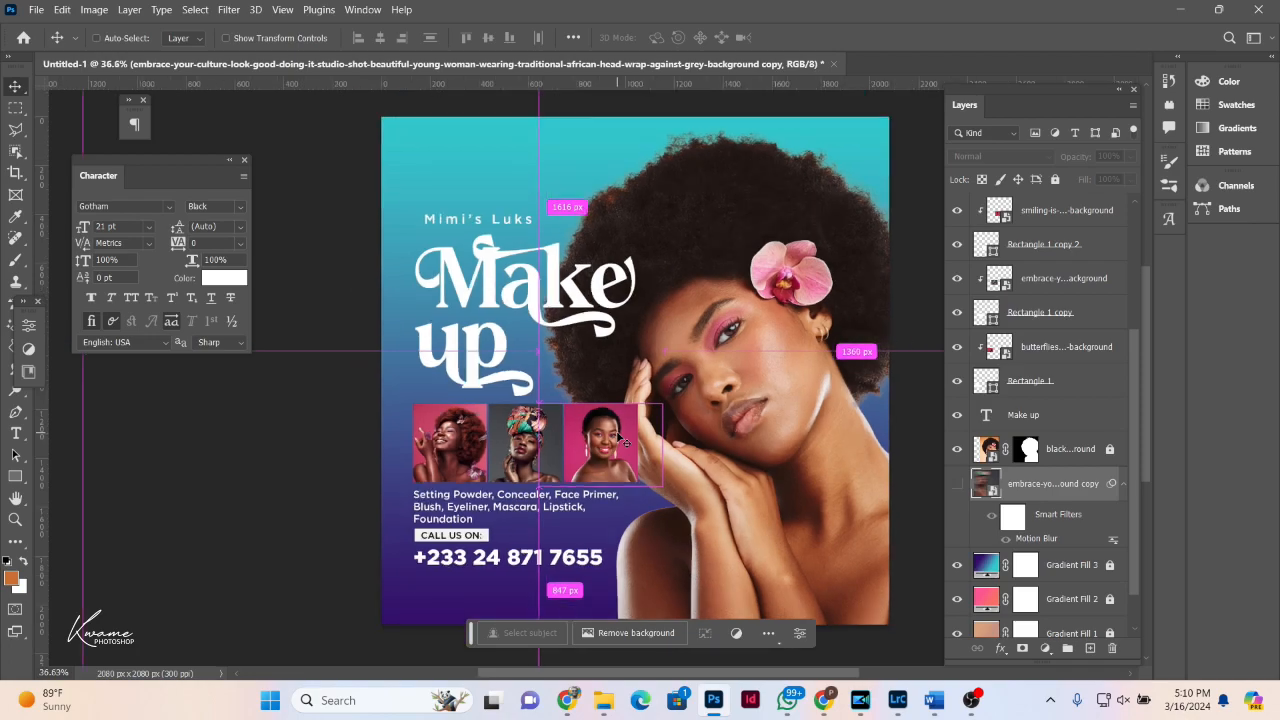